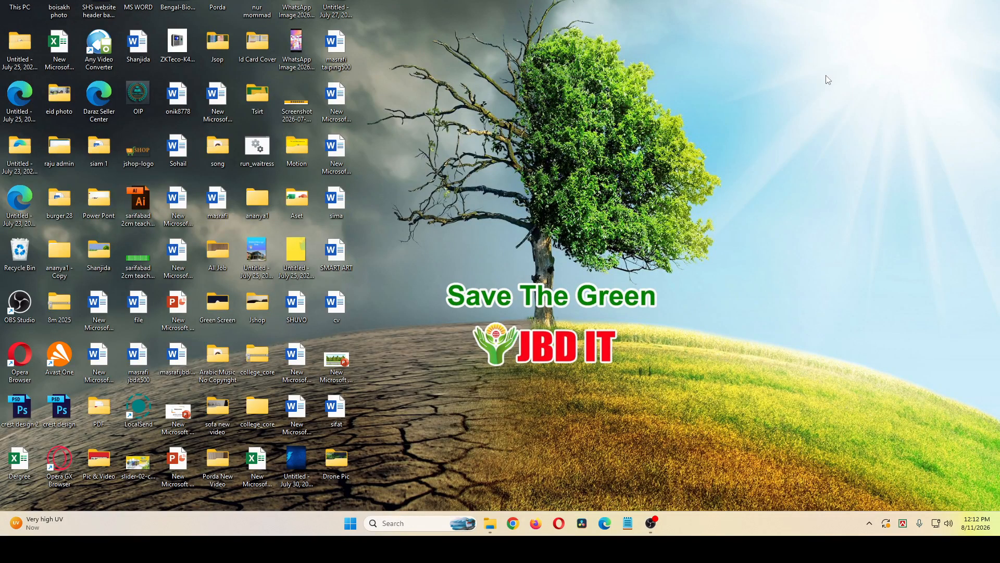
# Launch Chrome under a saved profile and go to ems24.xyz.
pyautogui.click(514, 523)
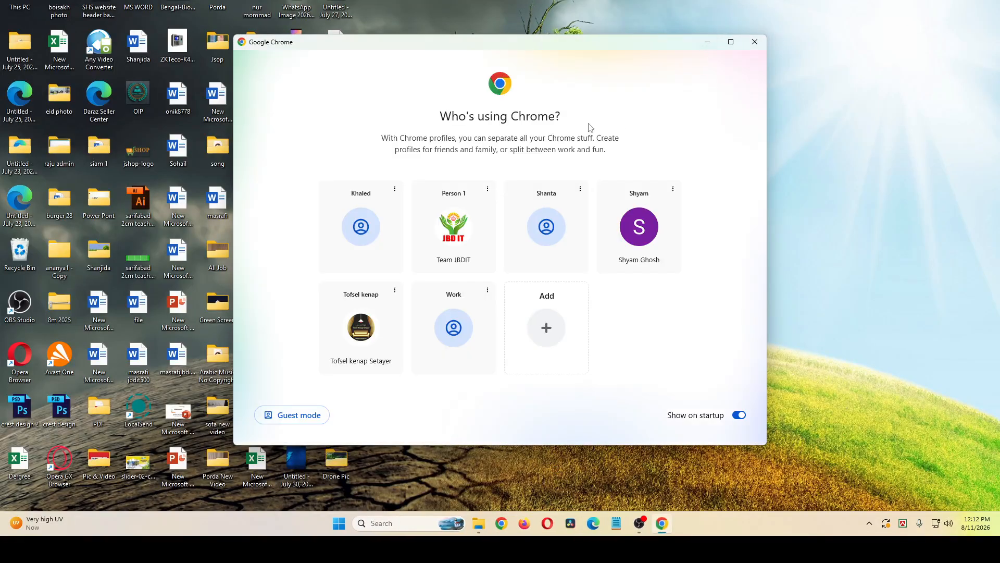
pyautogui.click(462, 232)
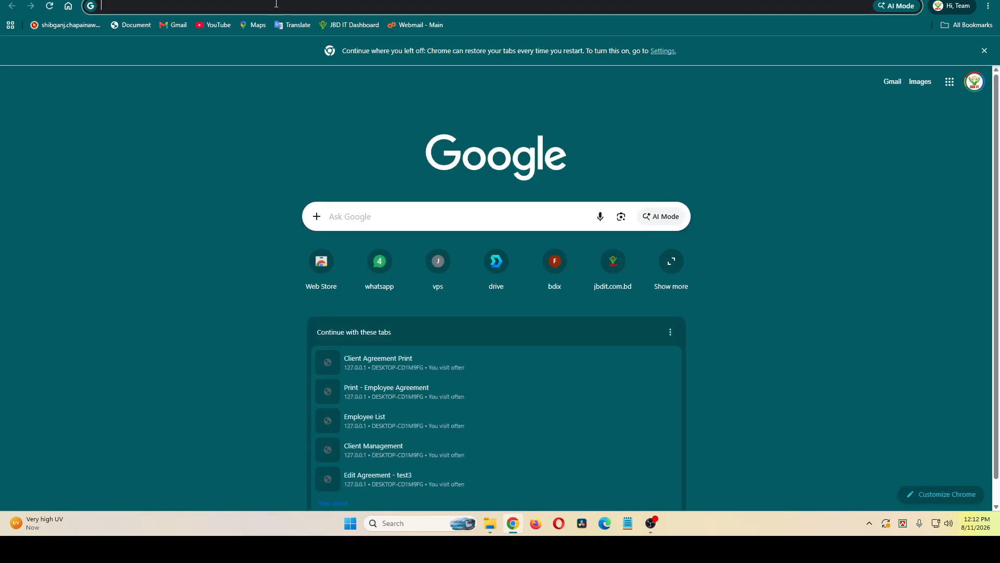
pyautogui.click(276, 4)
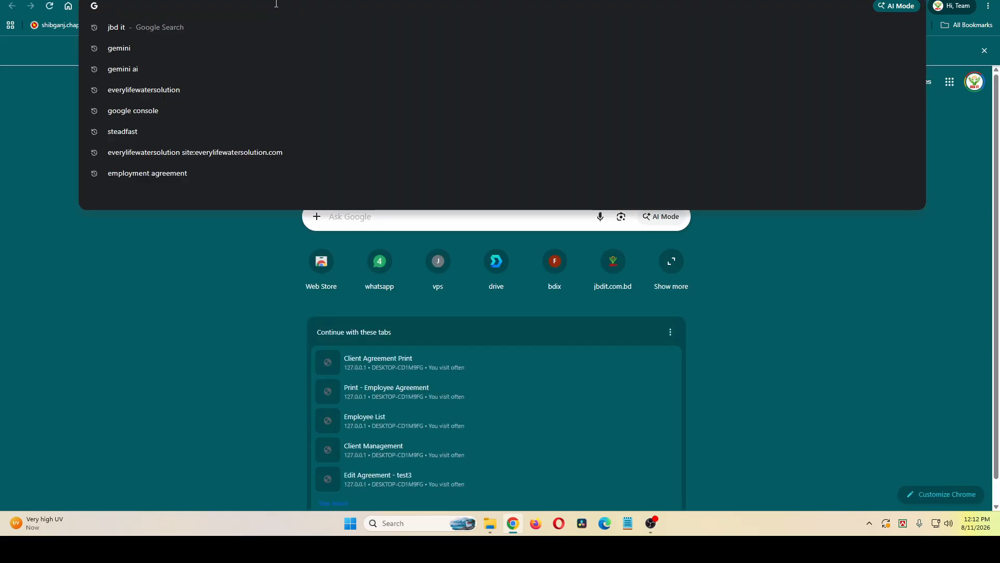
pyautogui.write('em')
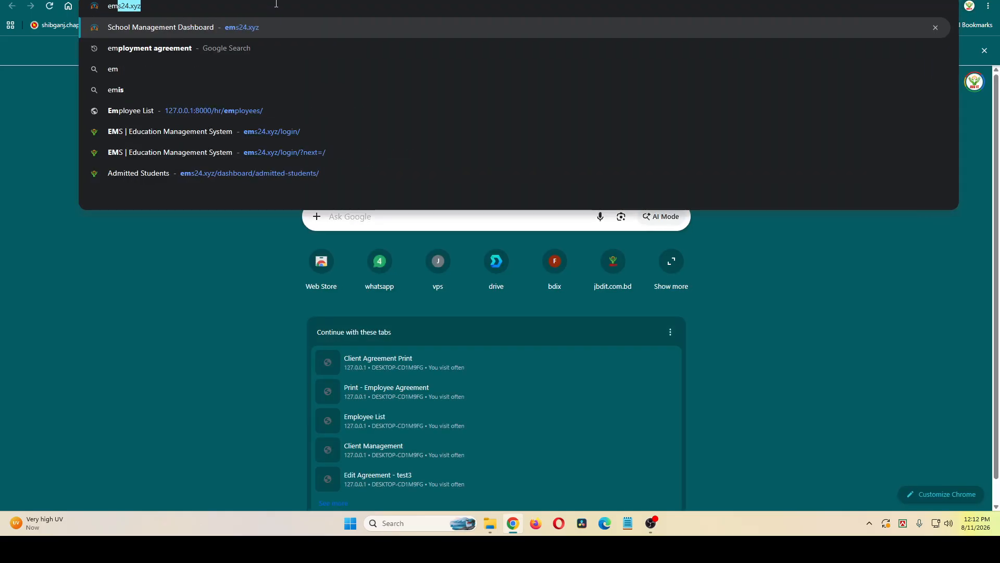
pyautogui.write('s24.')
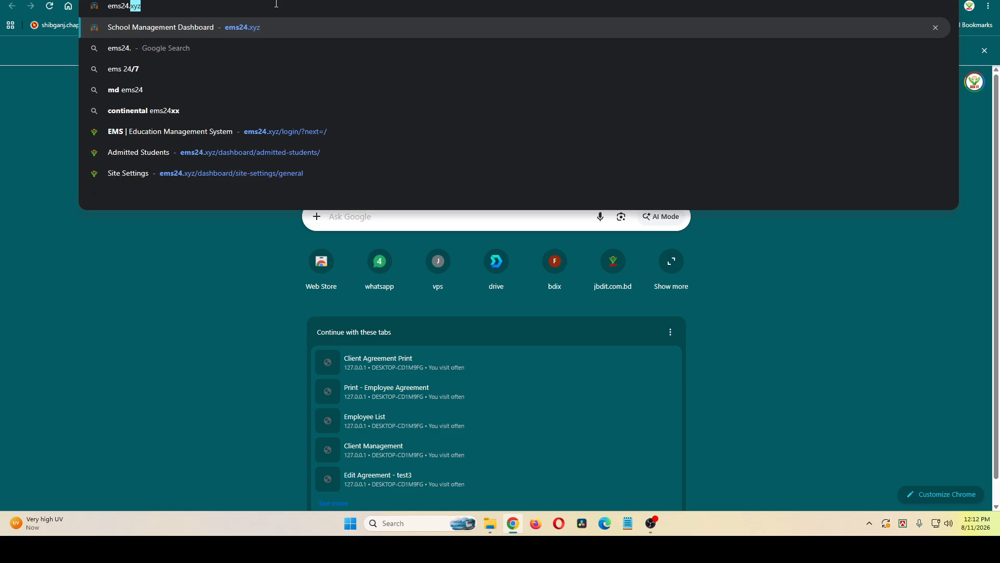
pyautogui.write('xyz')
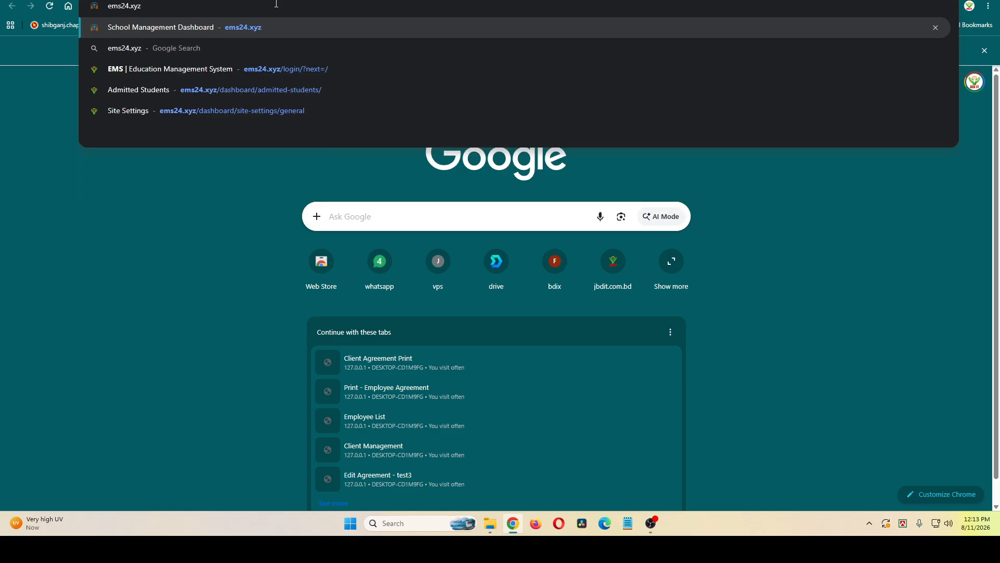
pyautogui.press('Return')
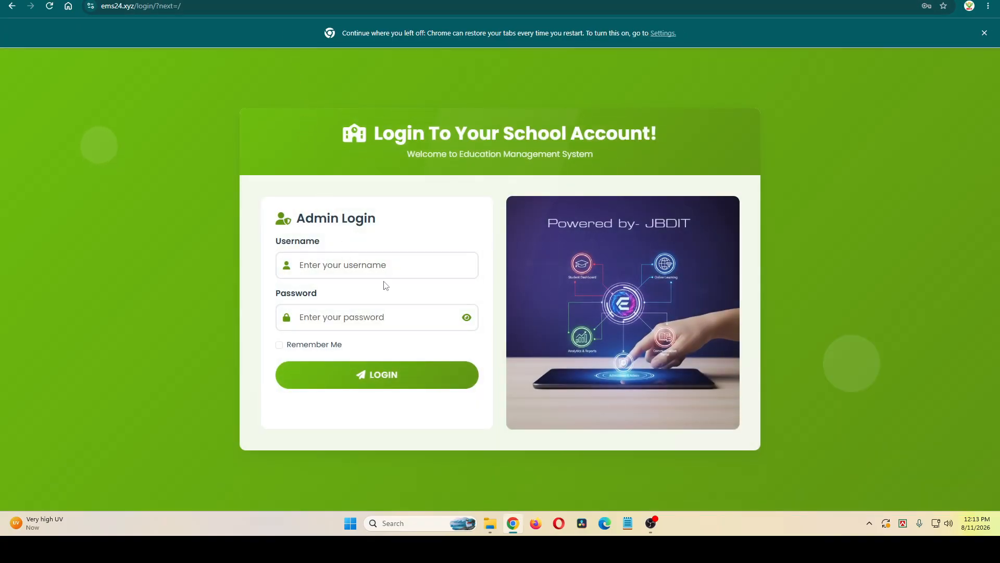
# Log in to EMS with the admin username and password.
pyautogui.click(338, 263)
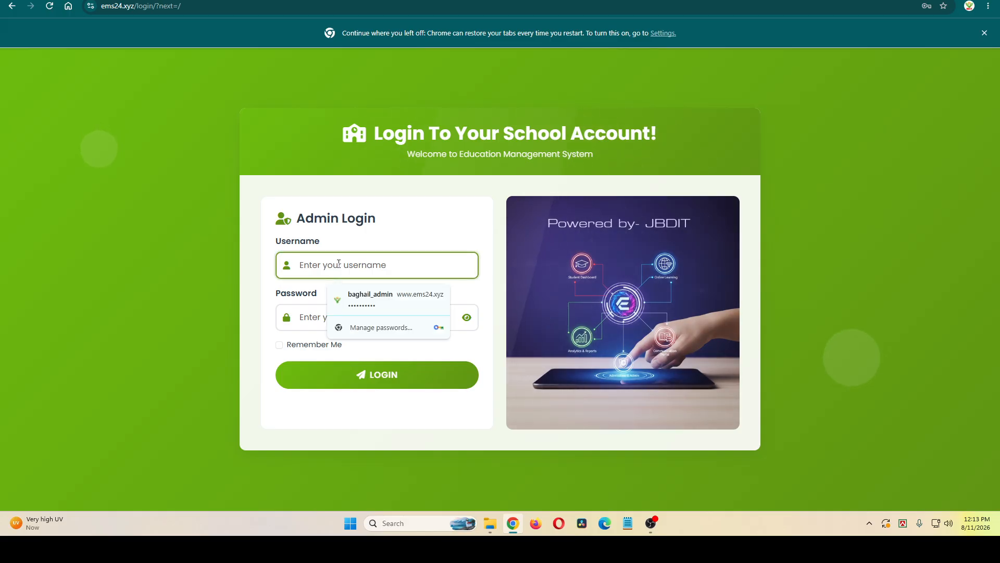
pyautogui.write('demo')
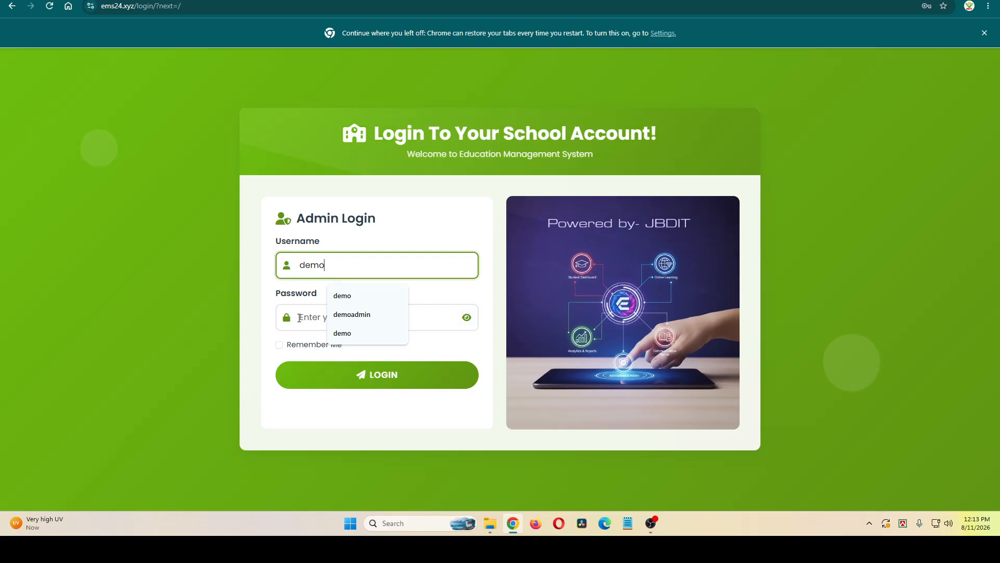
pyautogui.click(299, 318)
pyautogui.write('••')
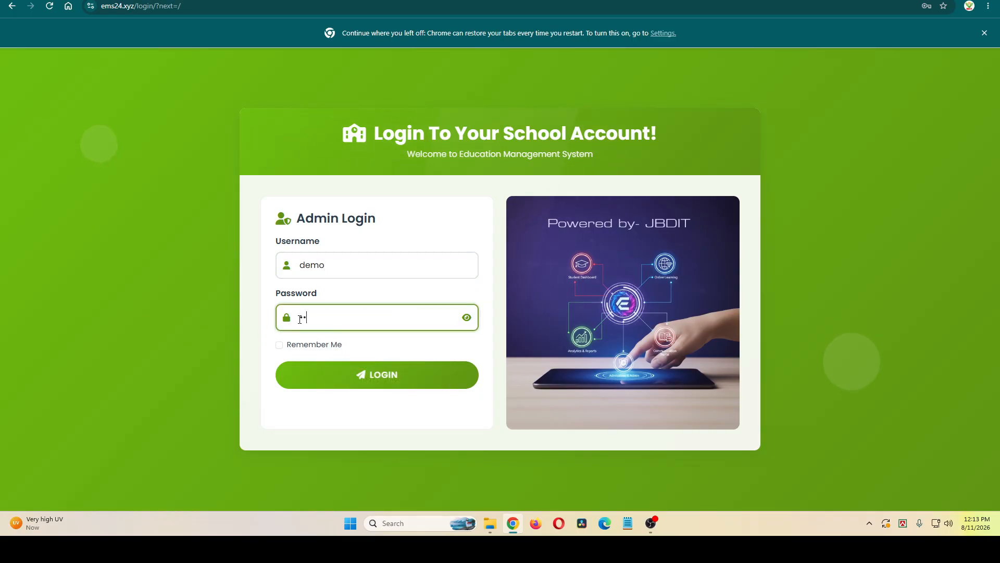
pyautogui.write('••••••')
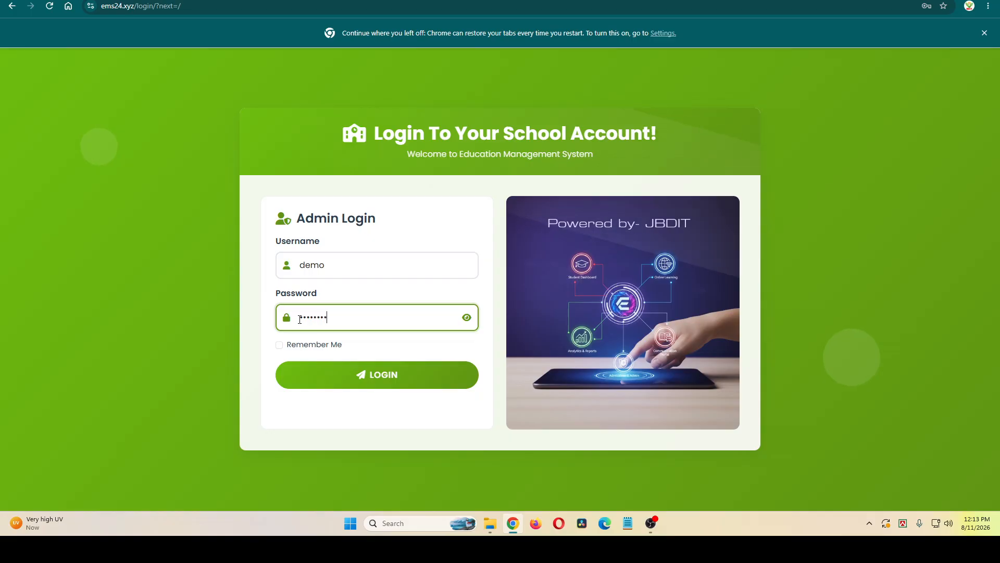
pyautogui.press('Return')
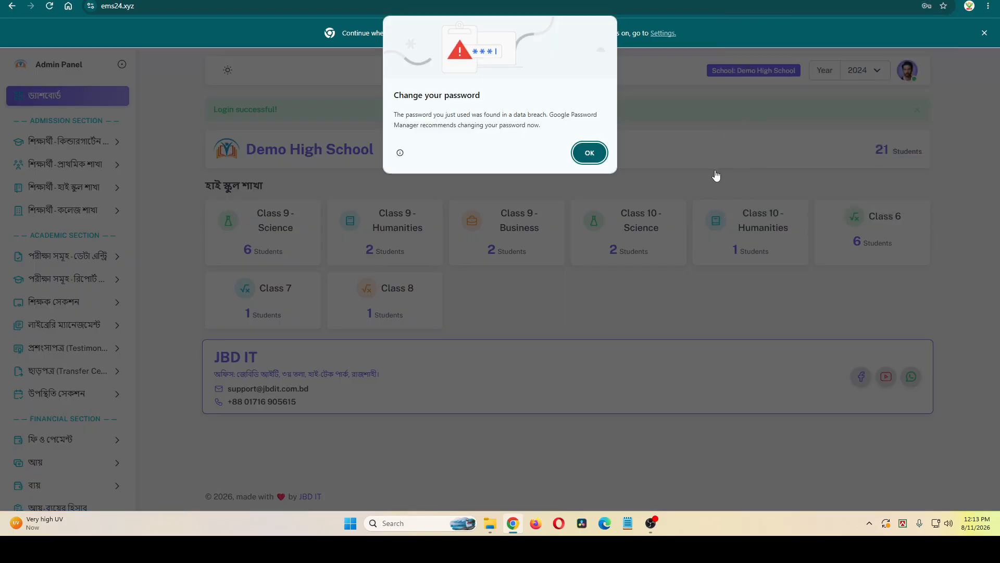
# Dismiss the password notices and switch the dashboard year to 2026.
pyautogui.click(589, 153)
pyautogui.click(912, 168)
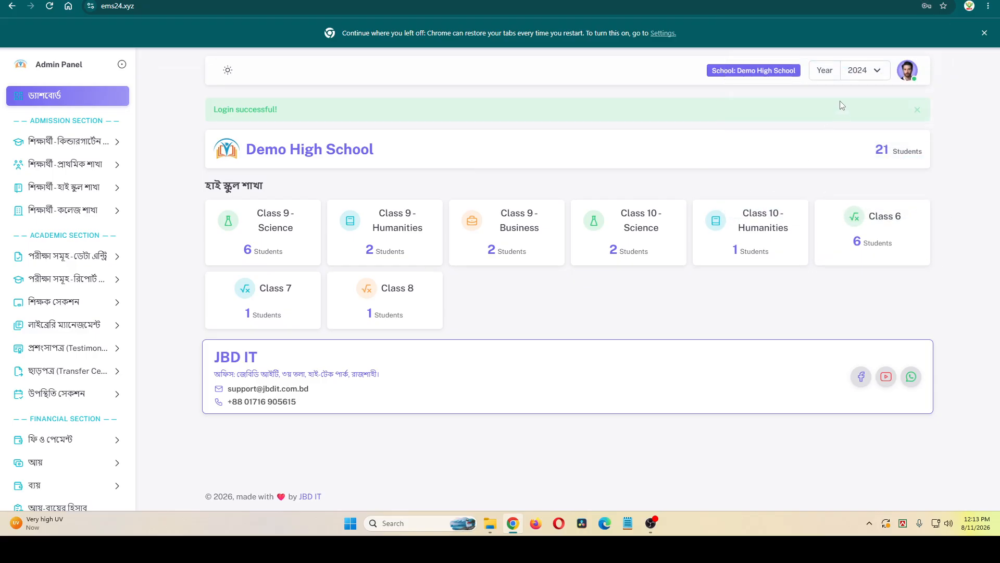
pyautogui.click(864, 76)
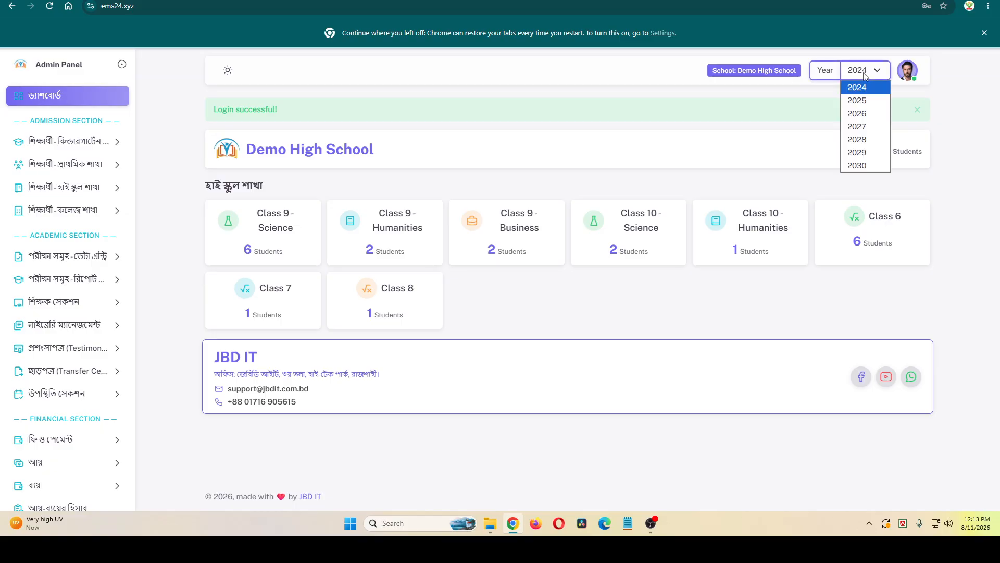
pyautogui.click(867, 115)
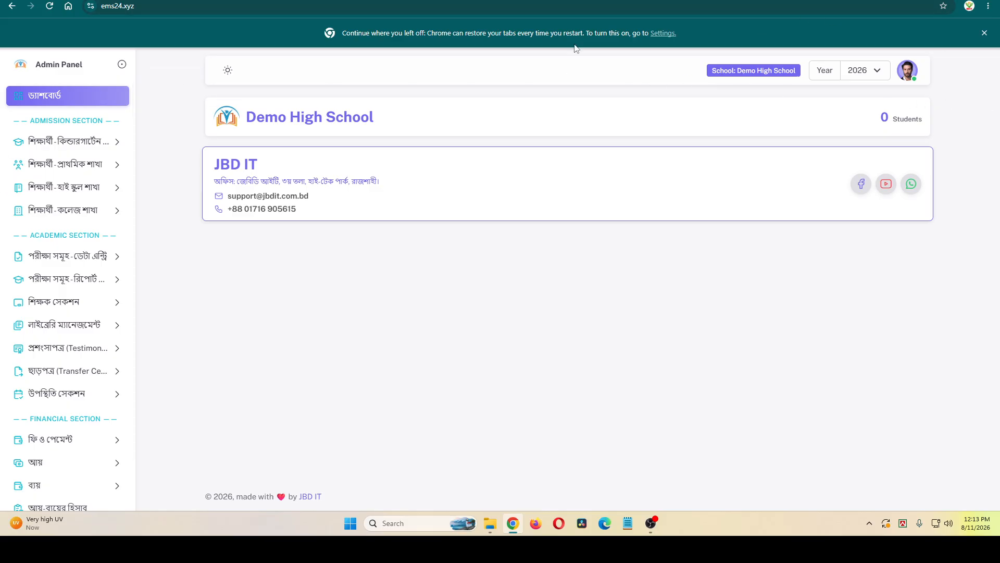
# Expand the high-school classes in the sidebar to reach the Class 7 admitted students list.
pyautogui.click(108, 193)
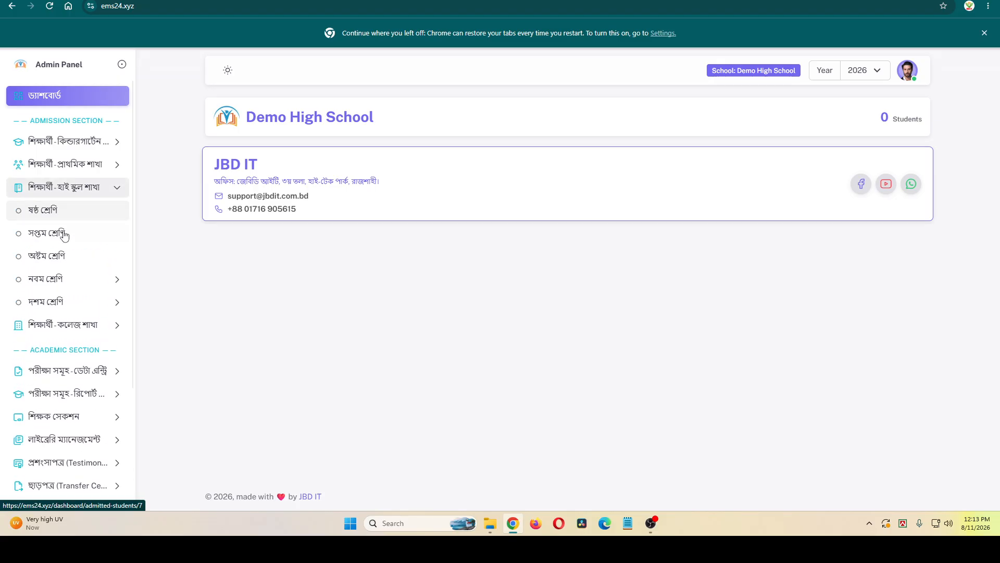
pyautogui.click(66, 284)
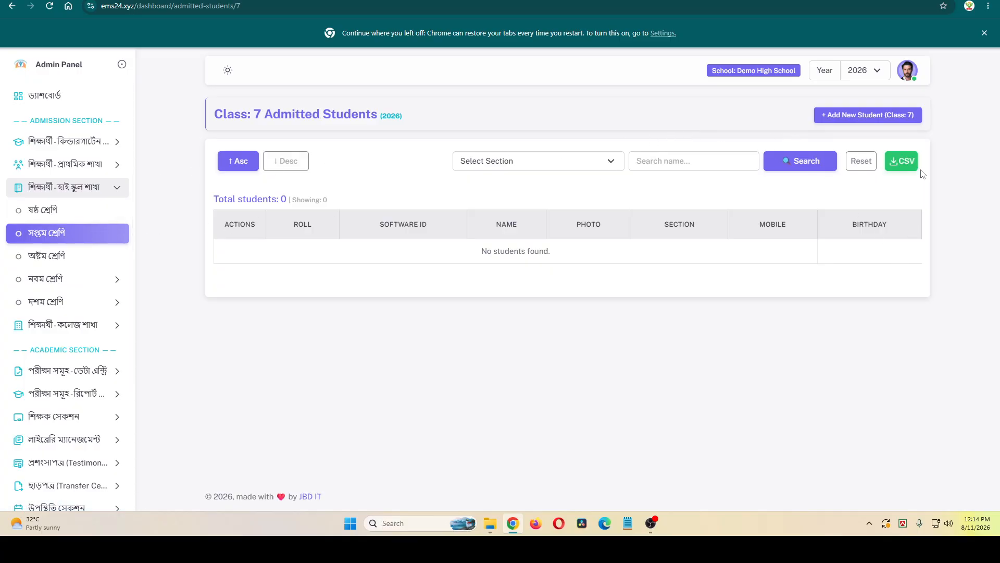
# Start a Class 7 admission with year 2026, class roll 01, software ID 01, section A.
pyautogui.click(869, 116)
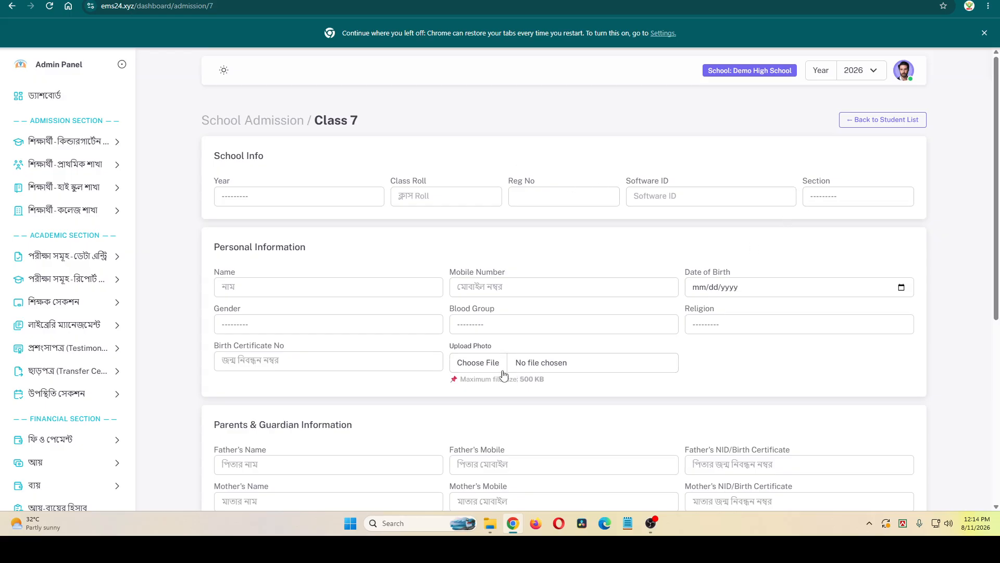
pyautogui.click(333, 196)
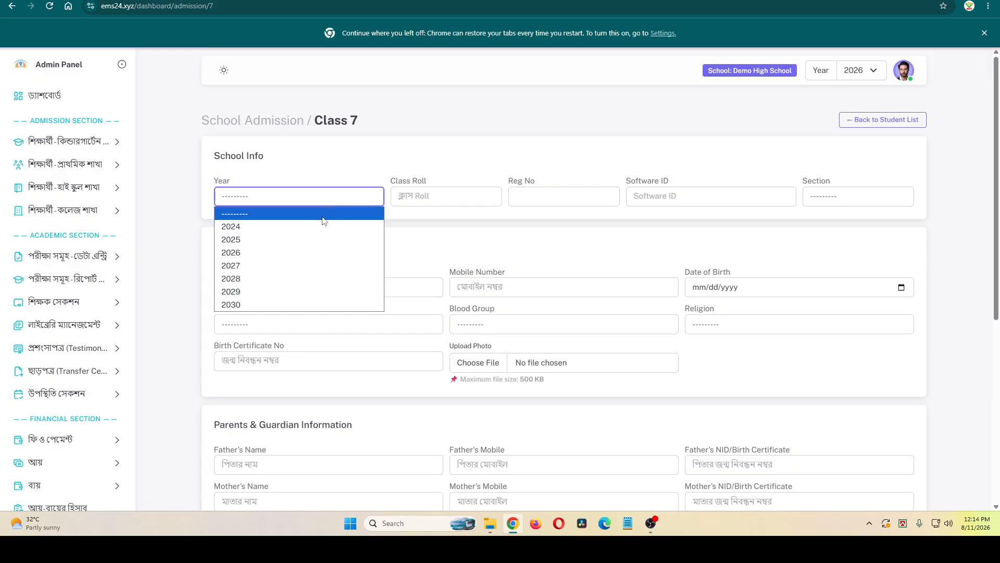
pyautogui.click(243, 254)
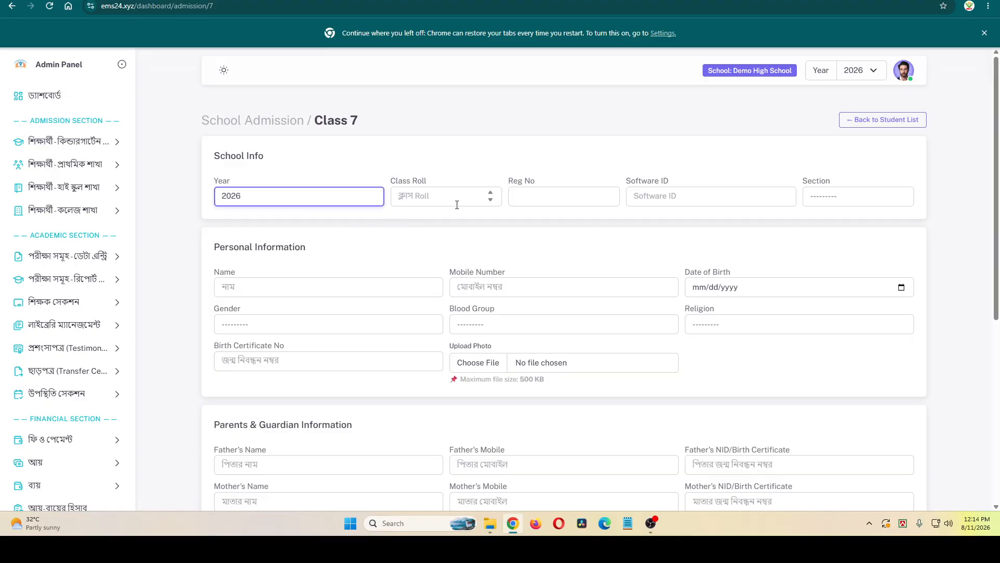
pyautogui.click(435, 202)
pyautogui.write('01')
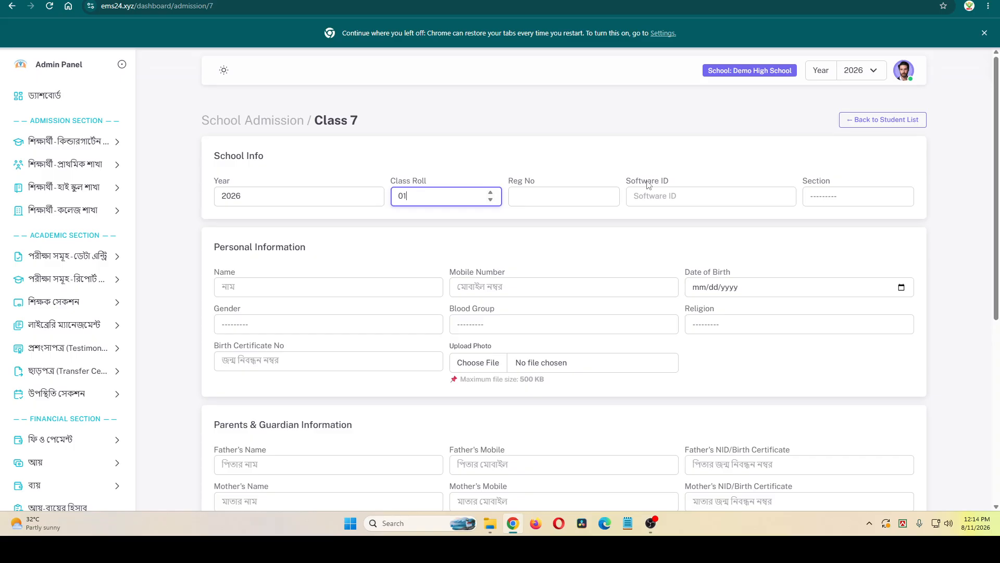
pyautogui.click(669, 197)
pyautogui.write('01')
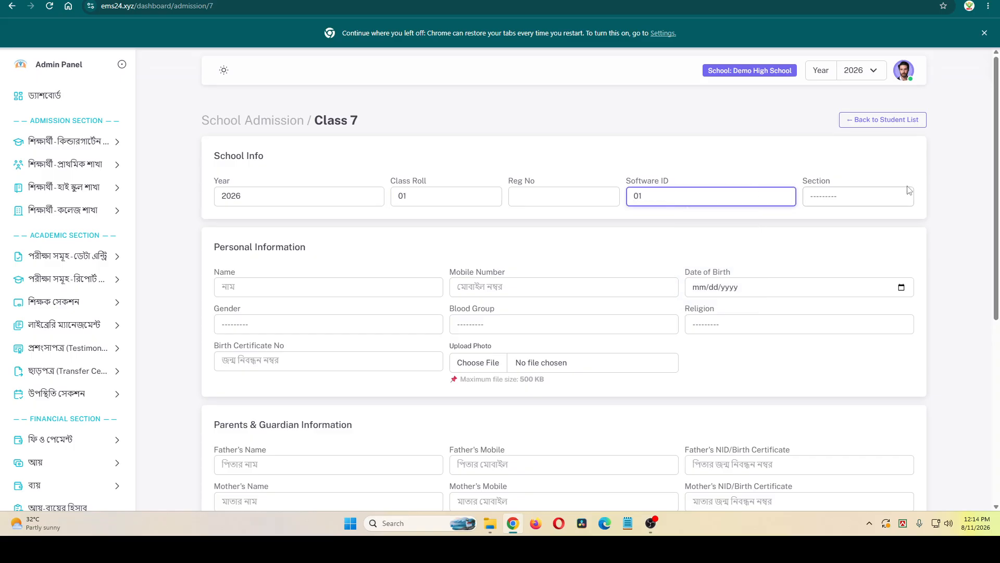
pyautogui.click(890, 201)
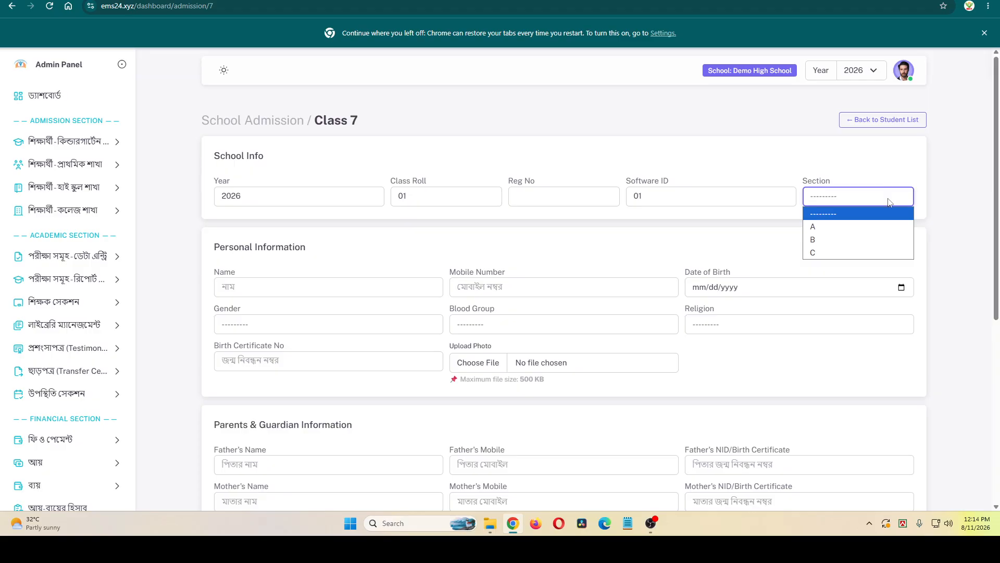
pyautogui.click(865, 226)
pyautogui.click(358, 295)
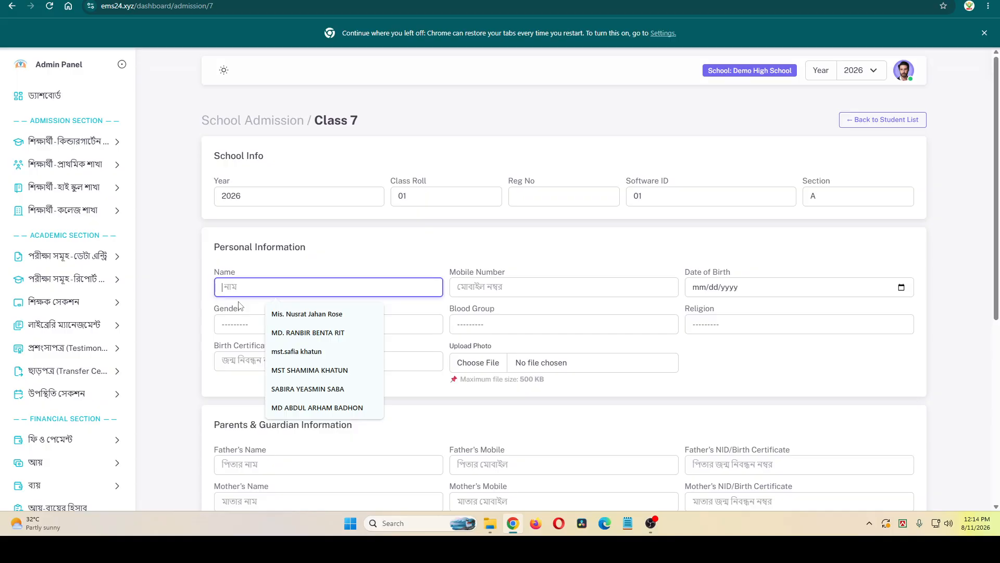
pyautogui.write('jjdid')
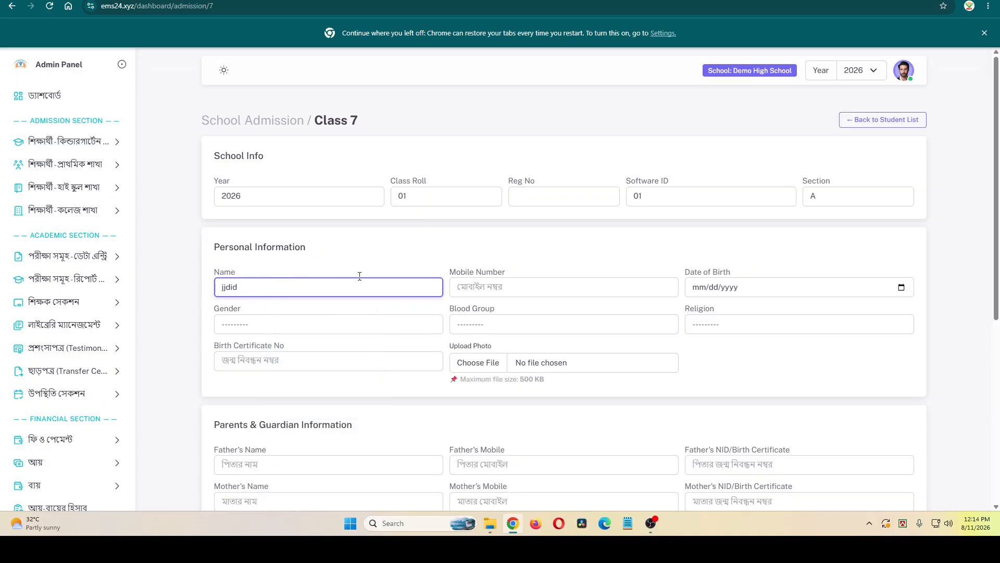
pyautogui.click(902, 287)
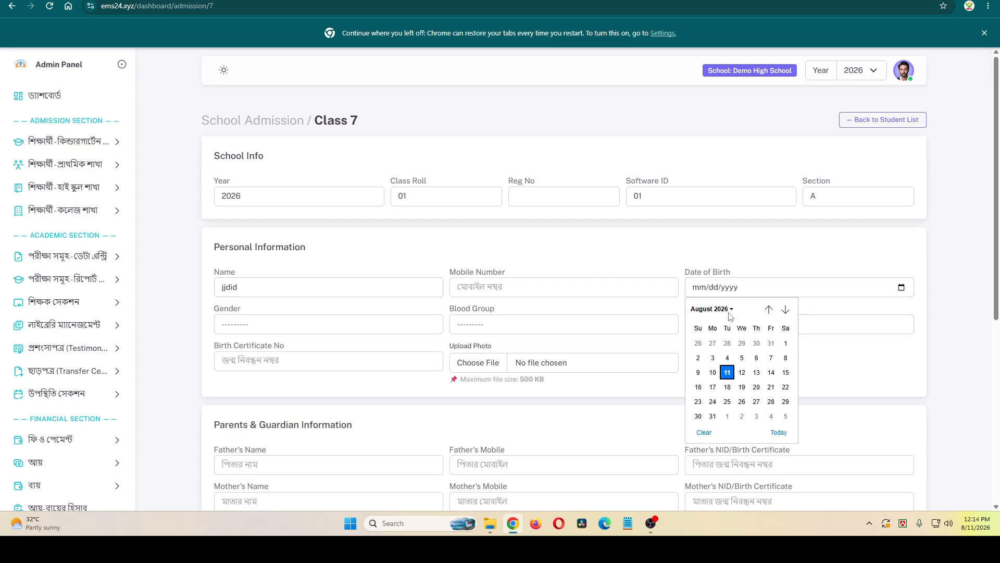
pyautogui.click(735, 311)
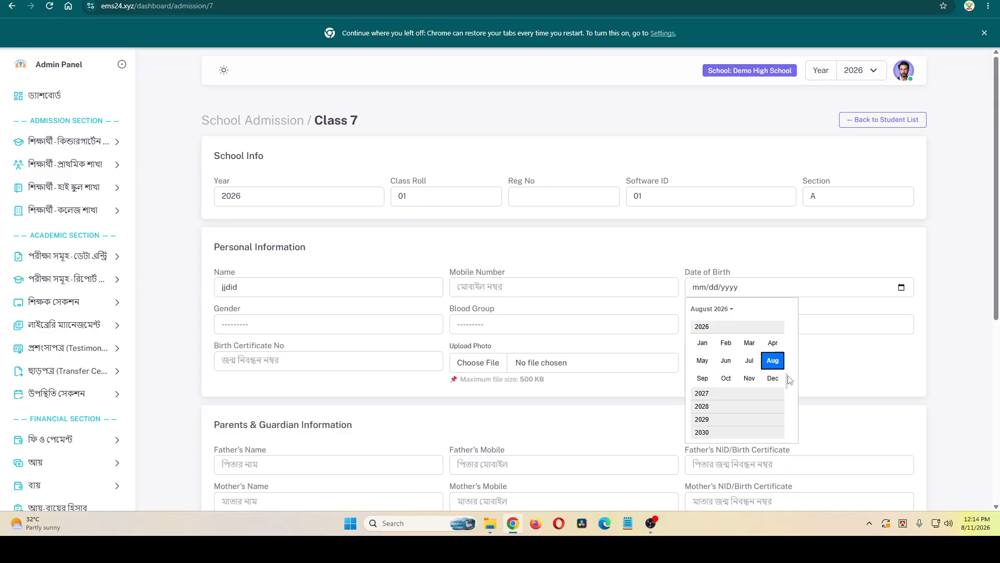
pyautogui.scroll(3, 729, 364)
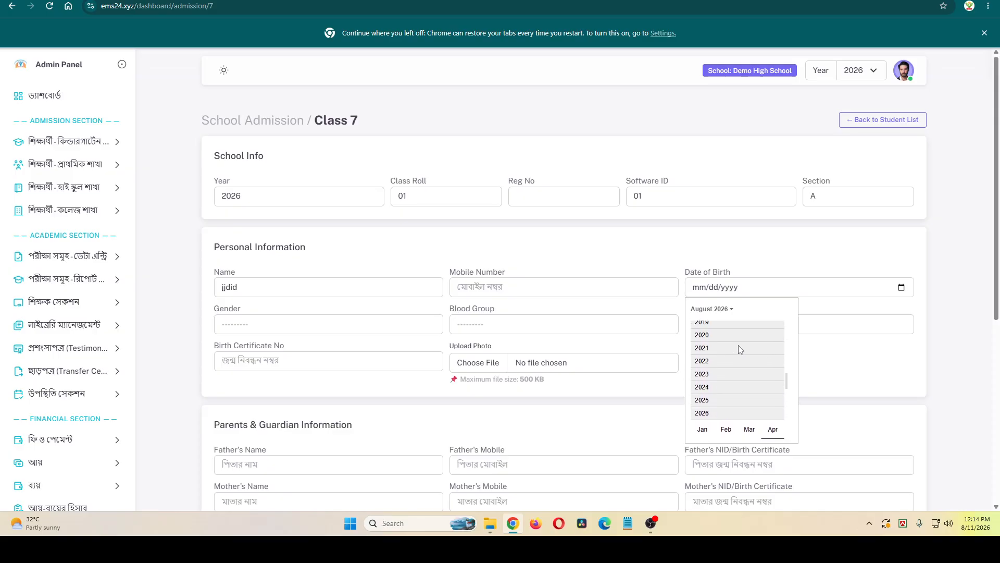
pyautogui.scroll(2, 728, 365)
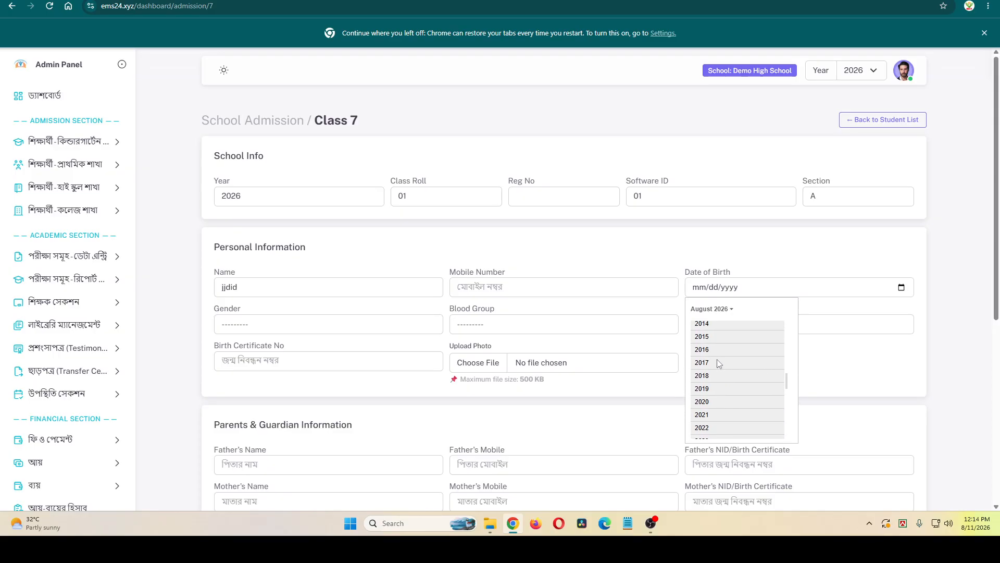
pyautogui.click(717, 349)
pyautogui.click(748, 367)
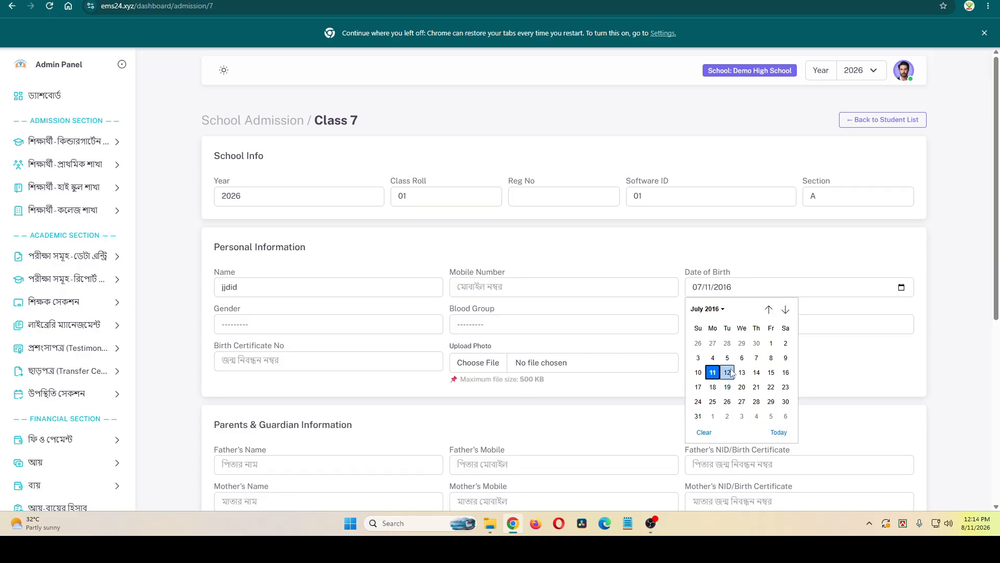
pyautogui.click(720, 373)
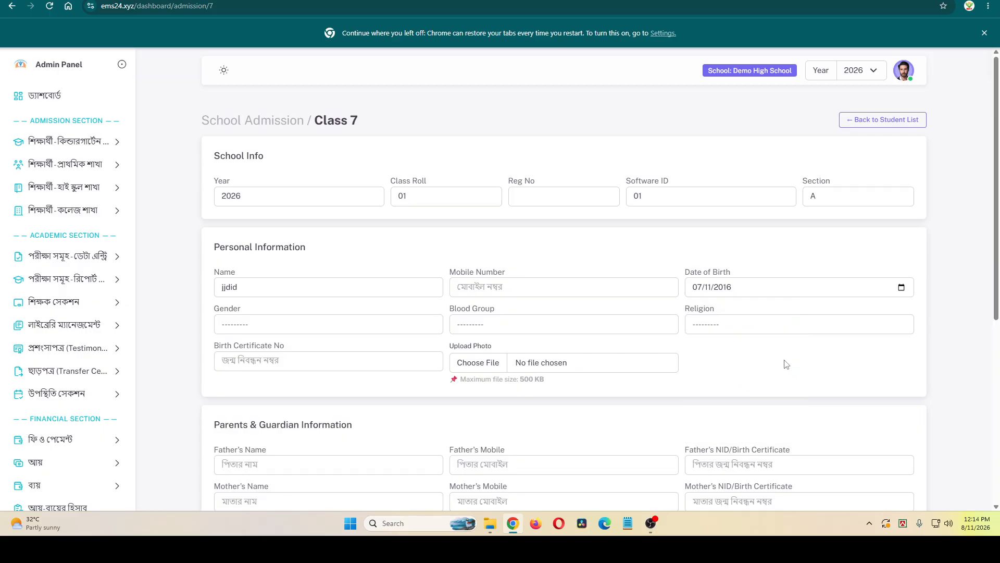
# Choose gender Female, blood group A+ and religion Islam for the student.
pyautogui.click(301, 326)
pyautogui.click(262, 354)
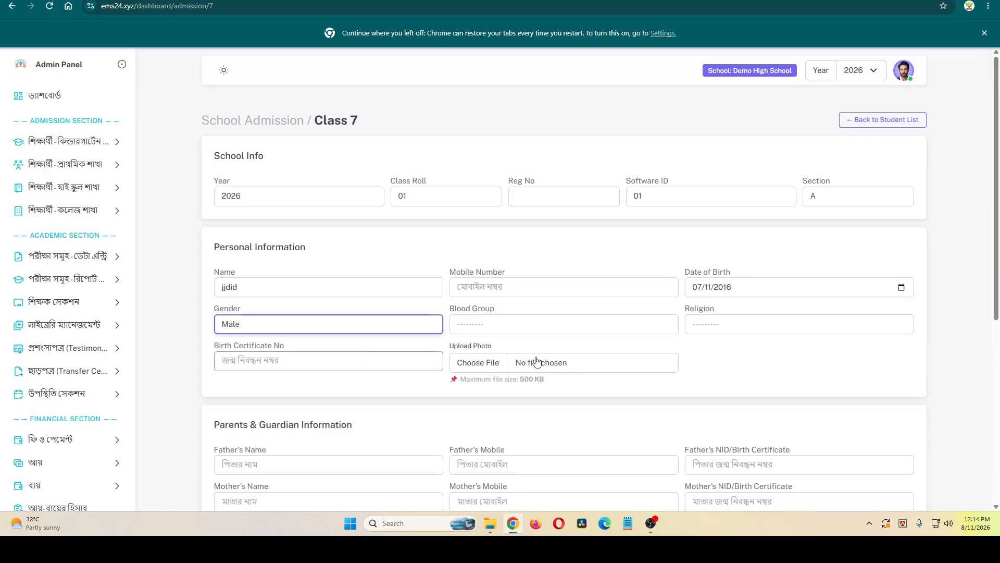
pyautogui.click(370, 330)
pyautogui.click(343, 359)
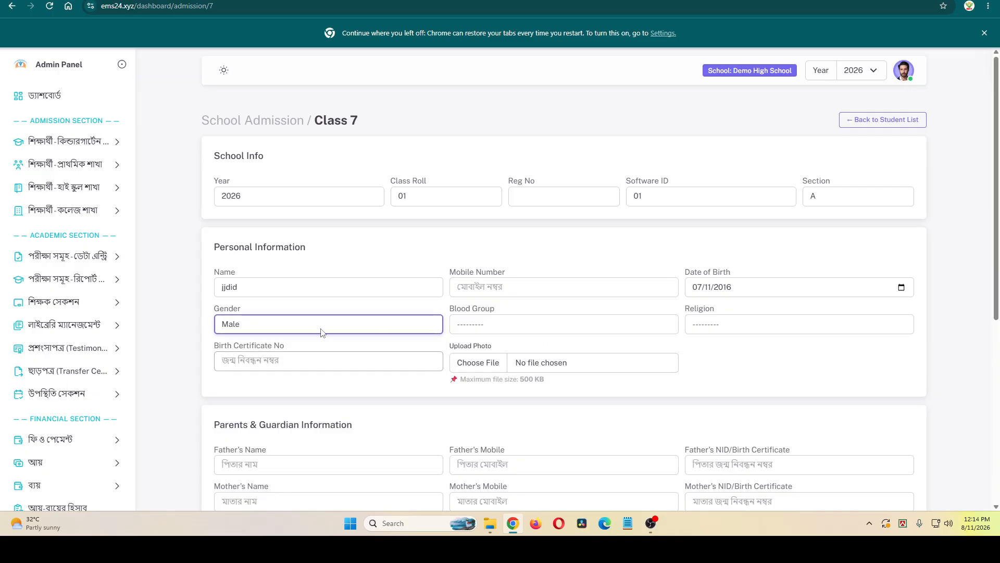
pyautogui.click(324, 328)
pyautogui.click(293, 364)
pyautogui.click(488, 327)
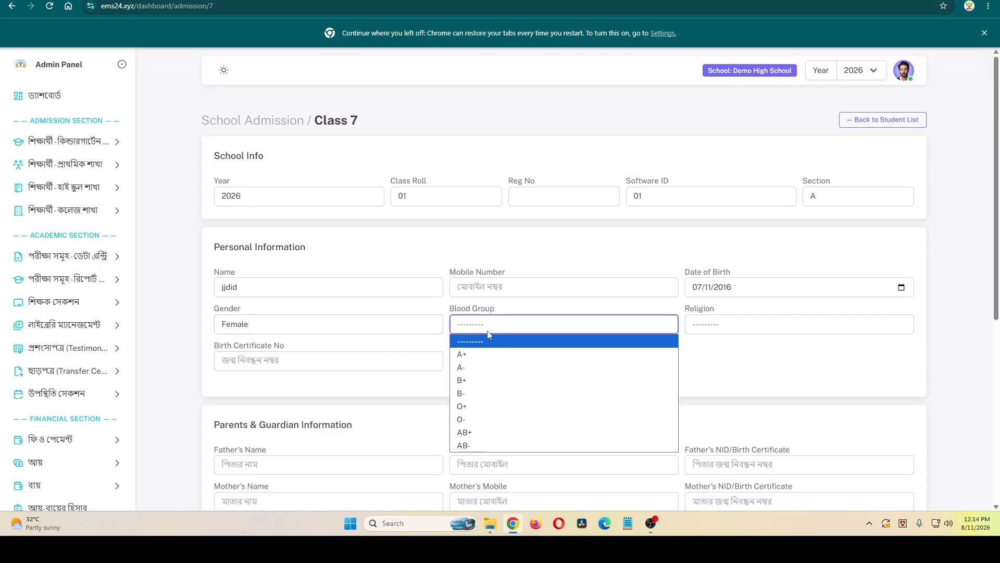
pyautogui.click(475, 356)
pyautogui.click(715, 327)
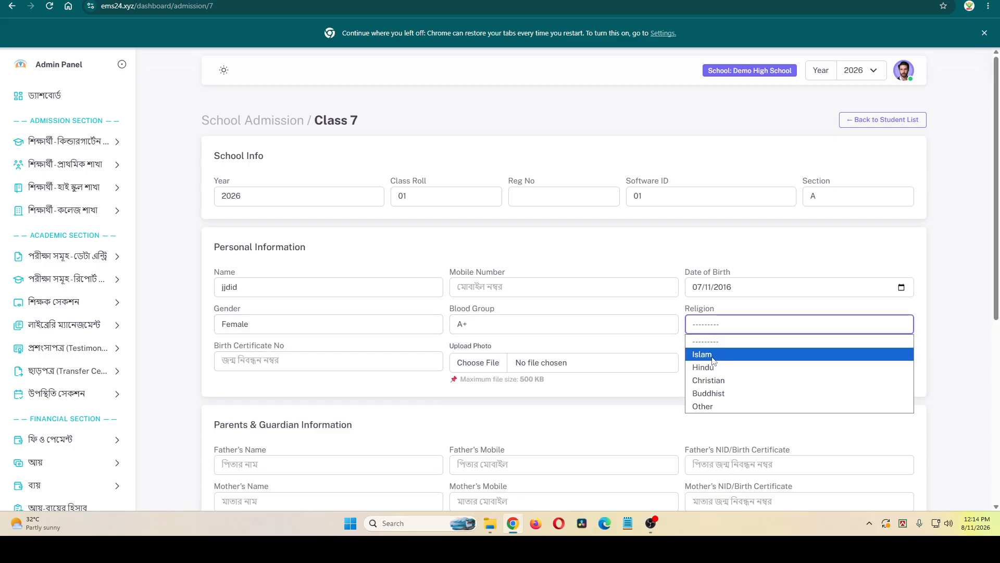
pyautogui.click(708, 354)
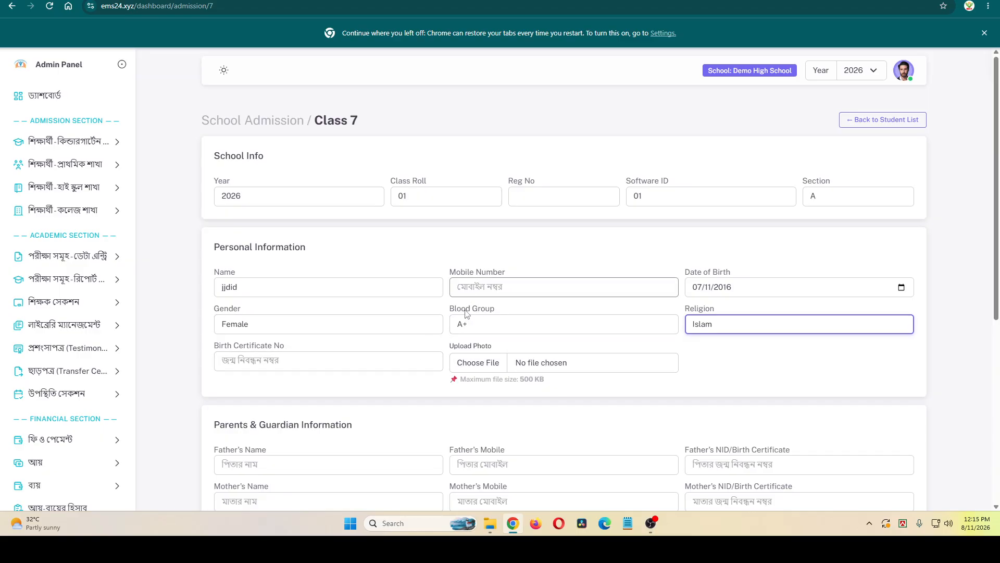
pyautogui.click(473, 371)
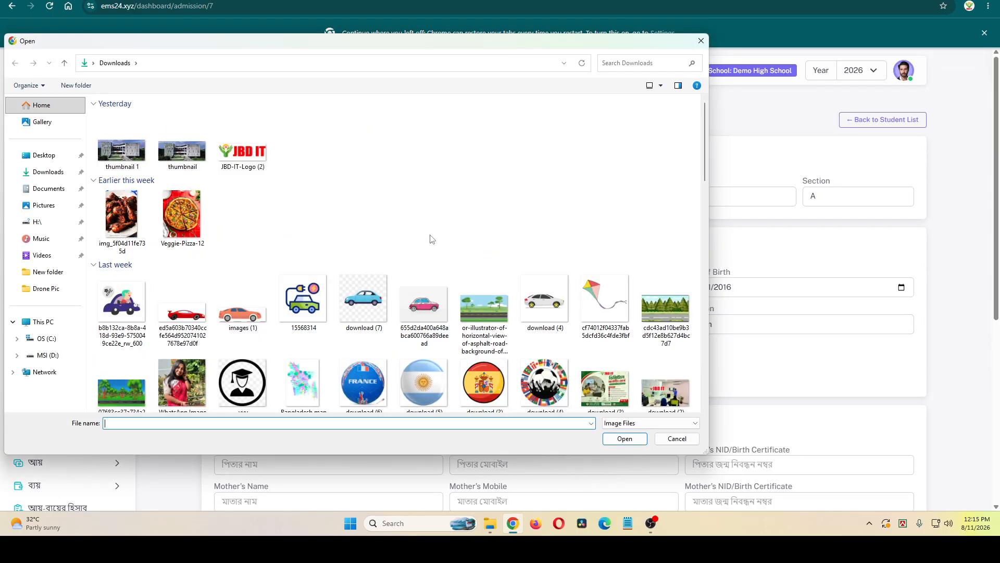
# Select images (4) under Last month in Downloads and attach it as the photo.
pyautogui.scroll(-3, 430, 239)
pyautogui.scroll(-3, 430, 293)
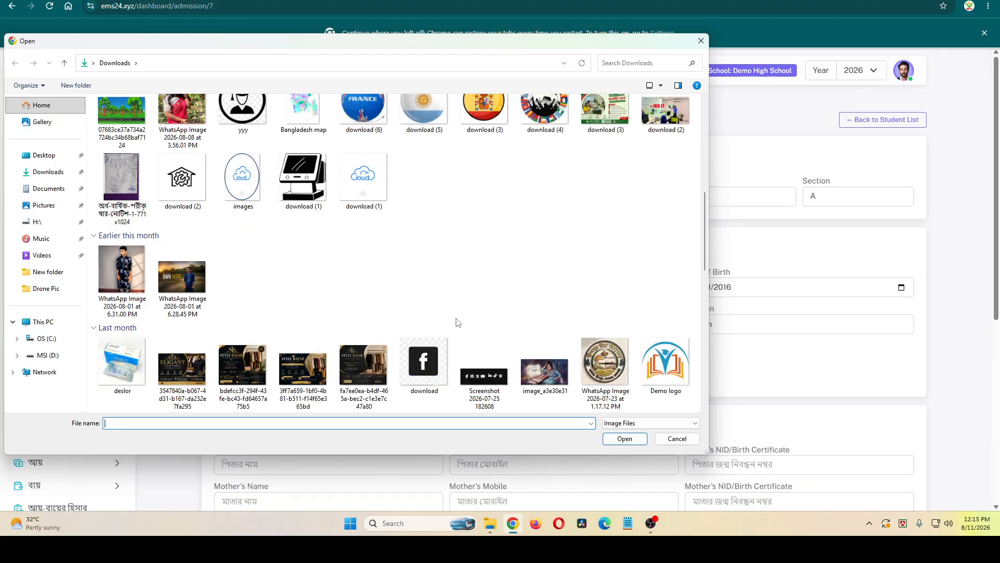
pyautogui.scroll(-3, 502, 315)
pyautogui.click(503, 296)
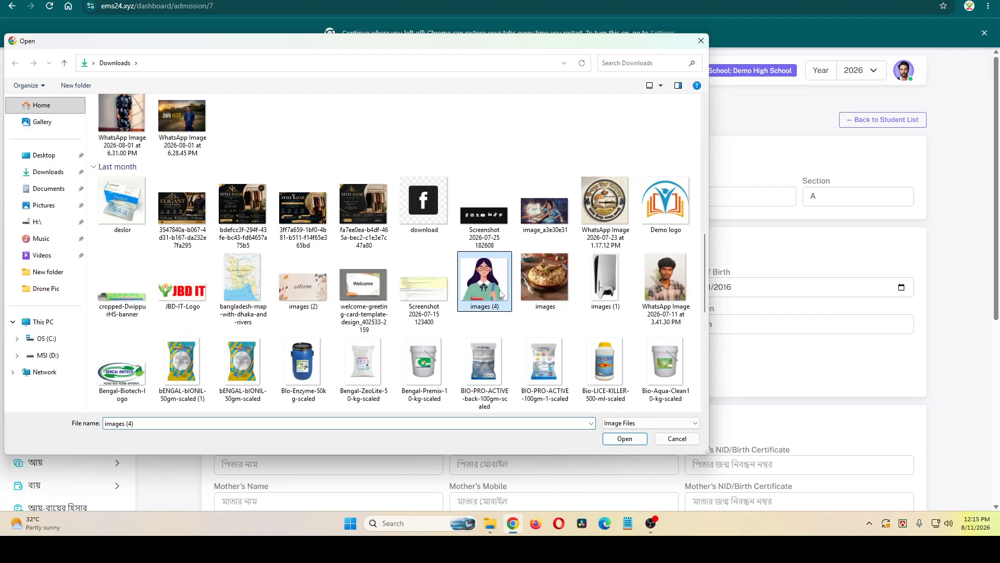
pyautogui.click(625, 438)
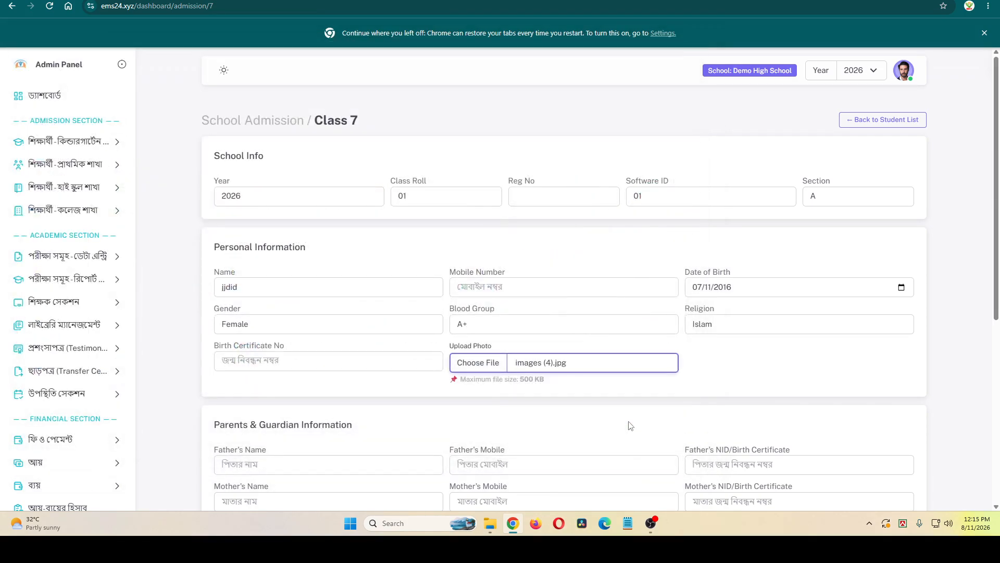
# Type the parents' names and choose Father as guardian, confirming the auto-filled guardian name.
pyautogui.scroll(-1, 651, 381)
pyautogui.scroll(-2, 513, 388)
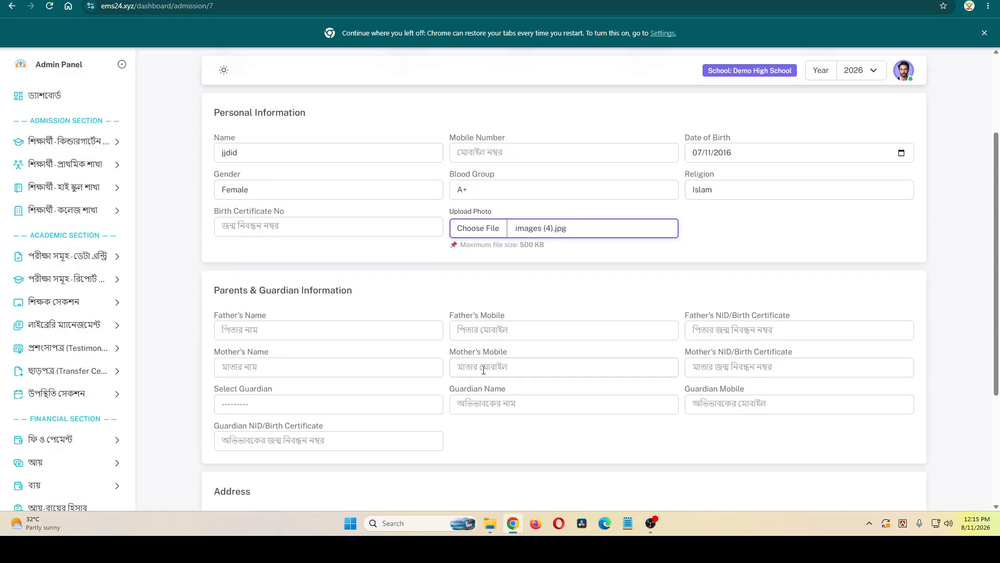
pyautogui.click(276, 307)
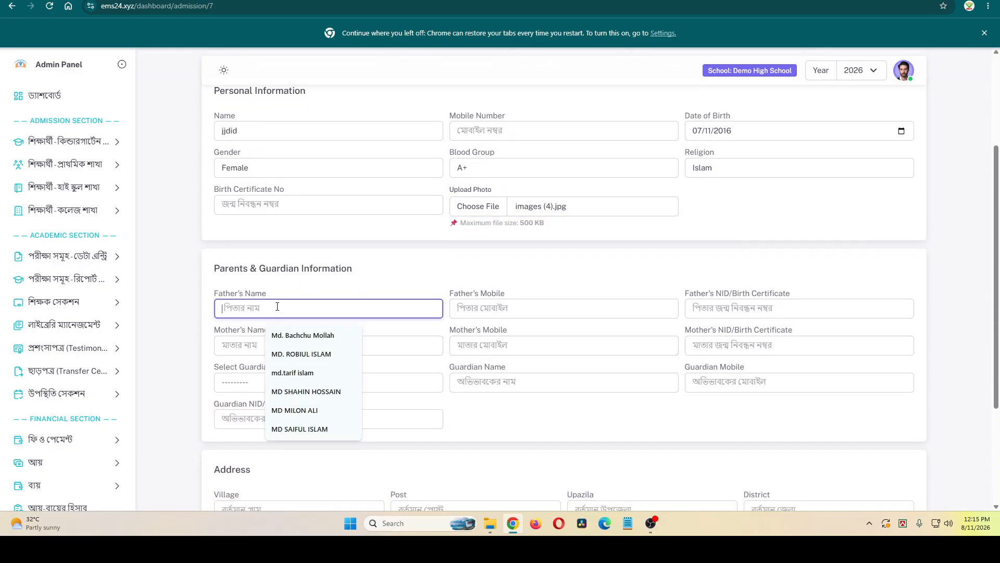
pyautogui.write('ertgyy')
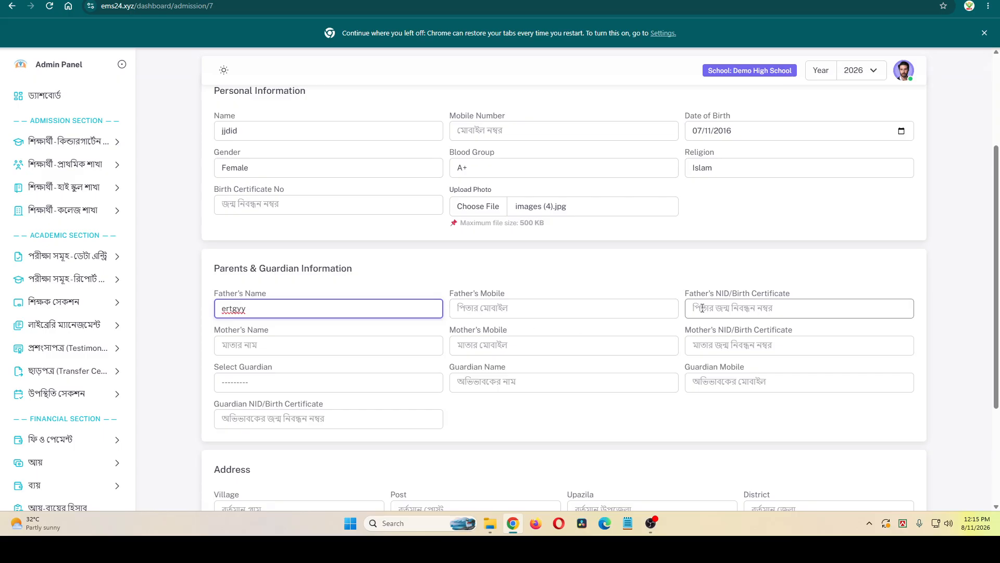
pyautogui.click(327, 344)
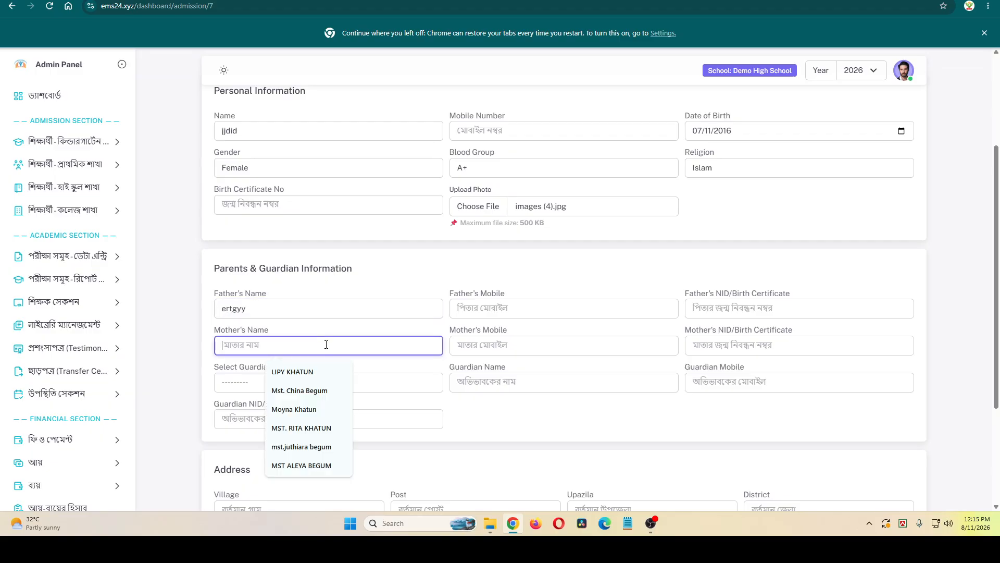
pyautogui.write('setyyt')
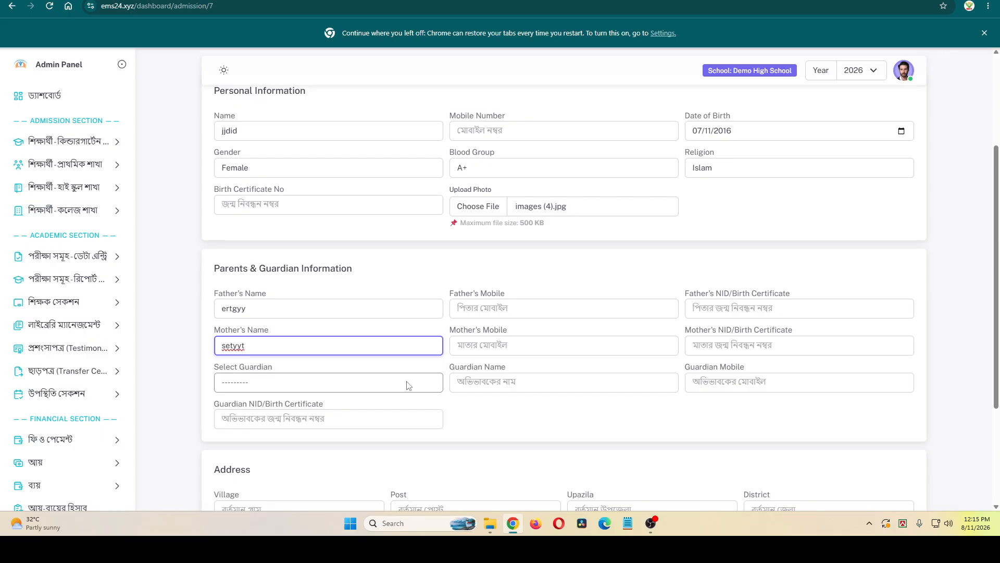
pyautogui.click(408, 385)
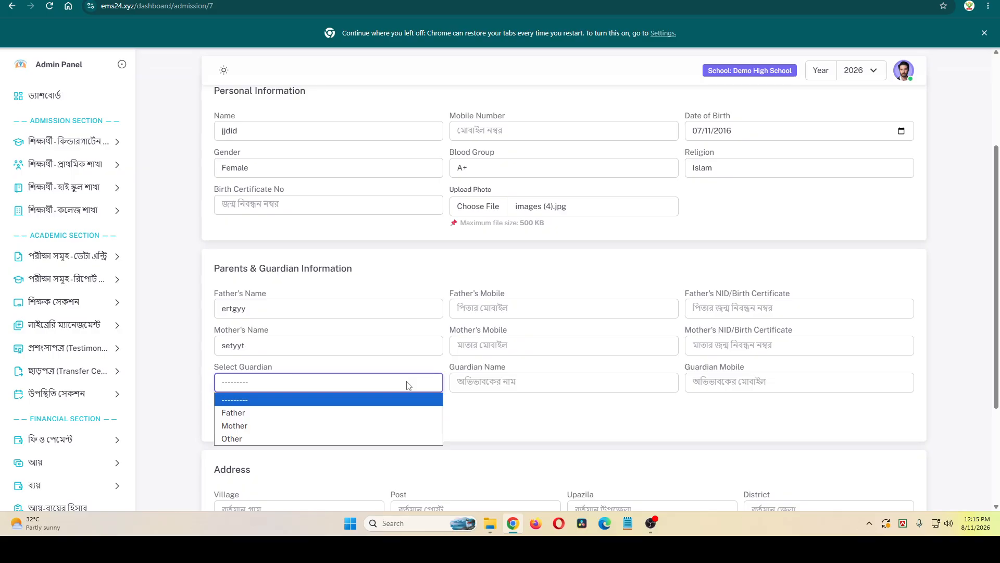
pyautogui.click(291, 416)
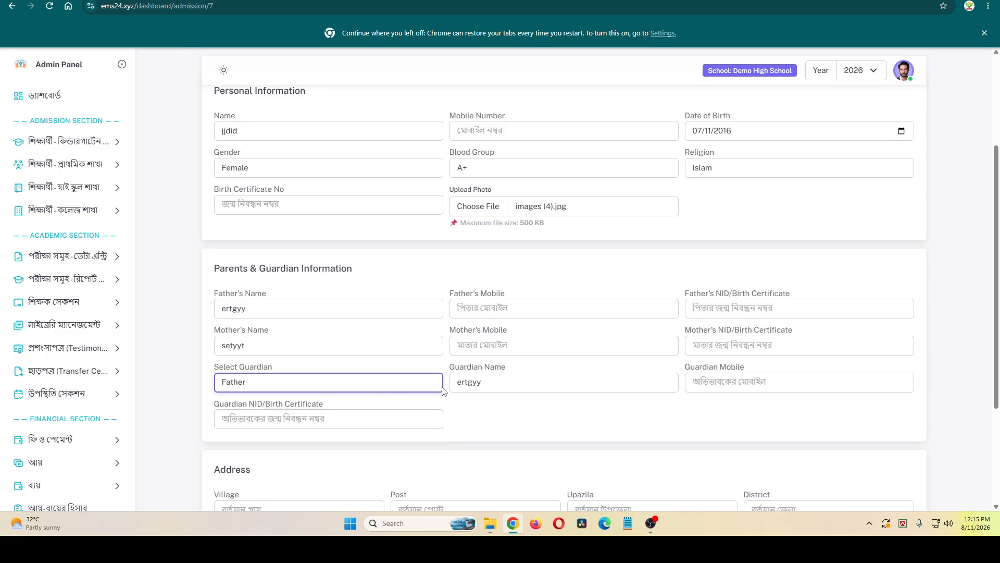
pyautogui.click(347, 312)
pyautogui.click(501, 379)
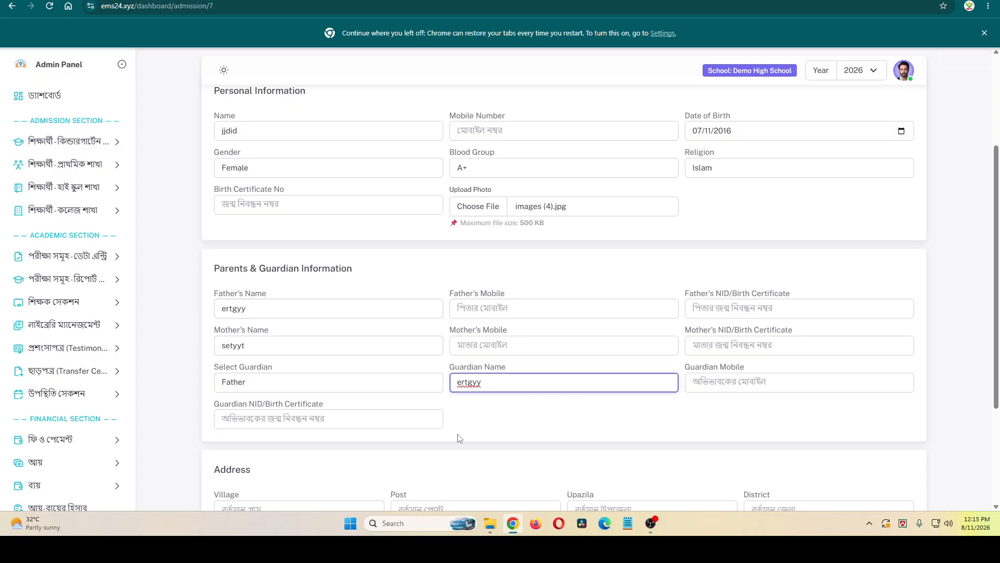
# Fill the present village, post office, upazila and district from the autofill suggestions.
pyautogui.scroll(-2, 457, 437)
pyautogui.click(307, 398)
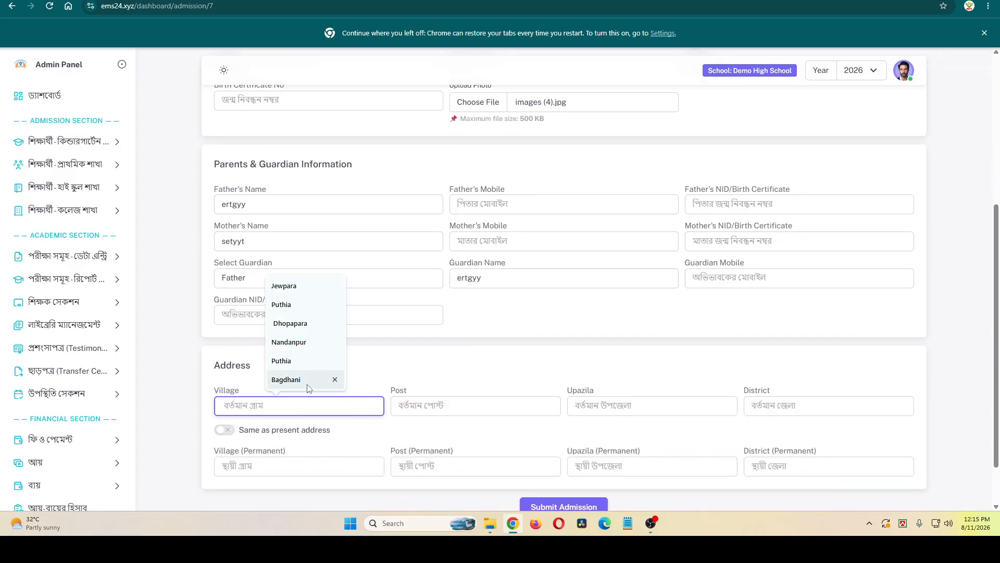
pyautogui.click(335, 360)
pyautogui.click(406, 400)
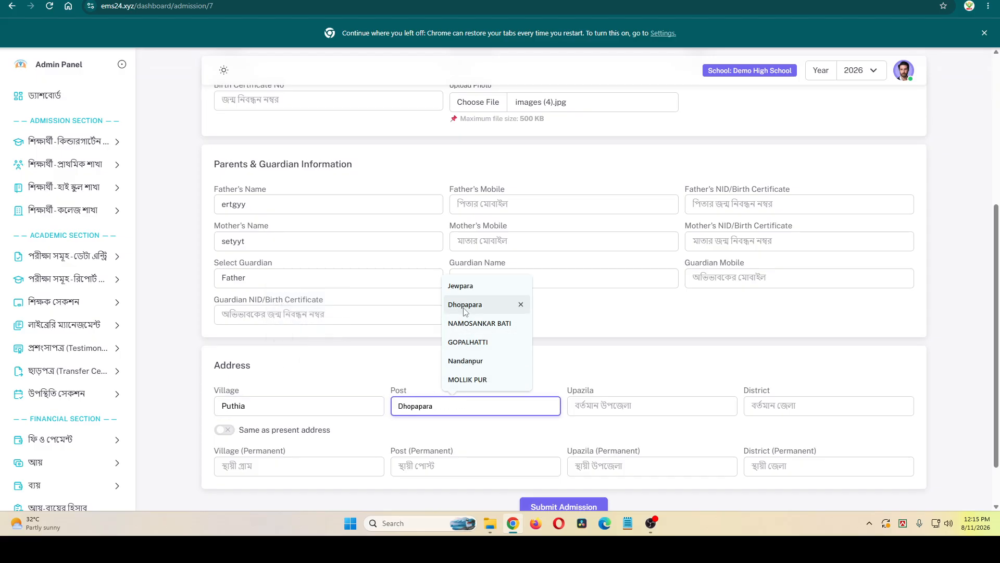
pyautogui.click(461, 285)
pyautogui.click(589, 406)
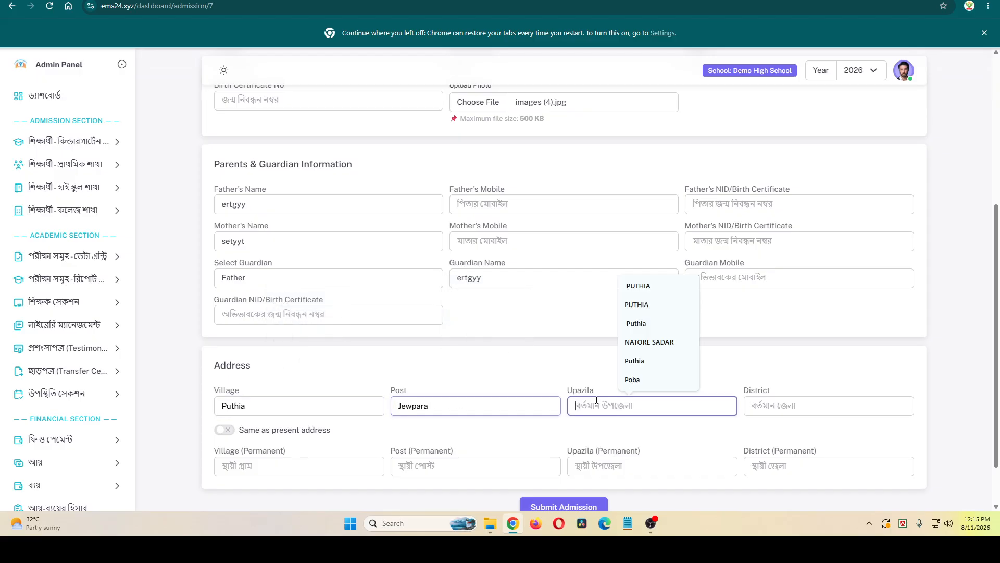
pyautogui.click(771, 406)
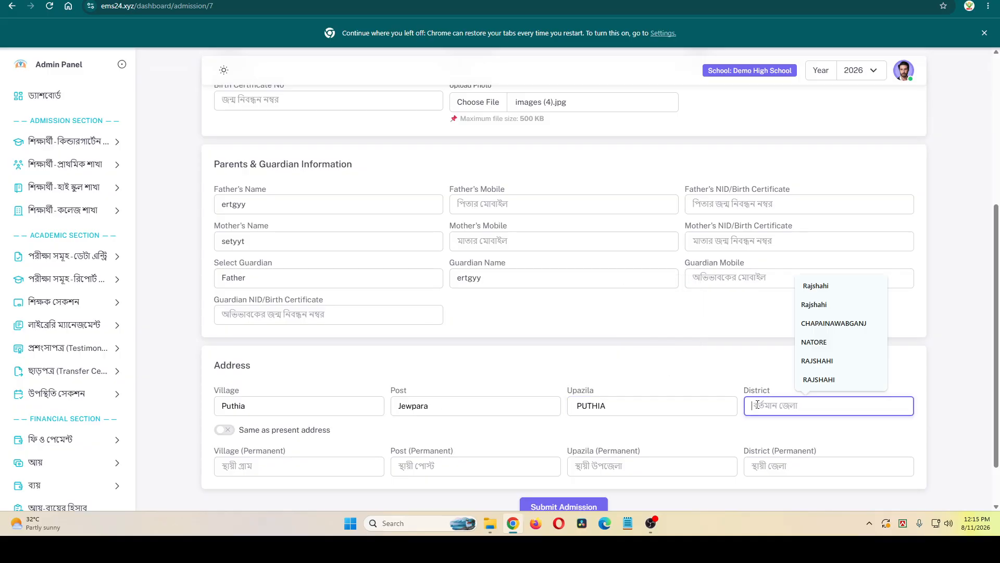
pyautogui.click(810, 289)
# Mark the permanent address same as present and submit the admission.
pyautogui.scroll(-1, 341, 404)
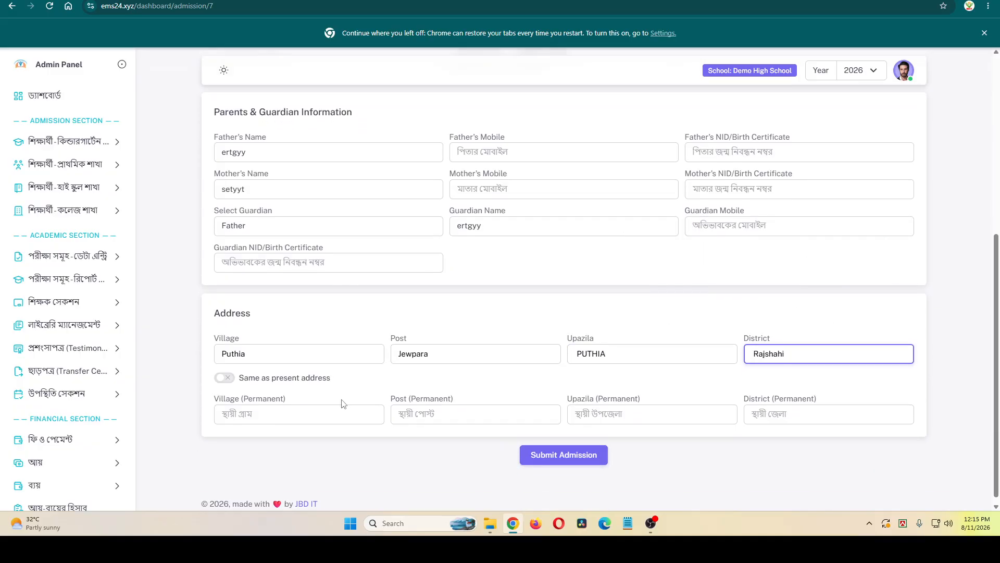
pyautogui.click(227, 378)
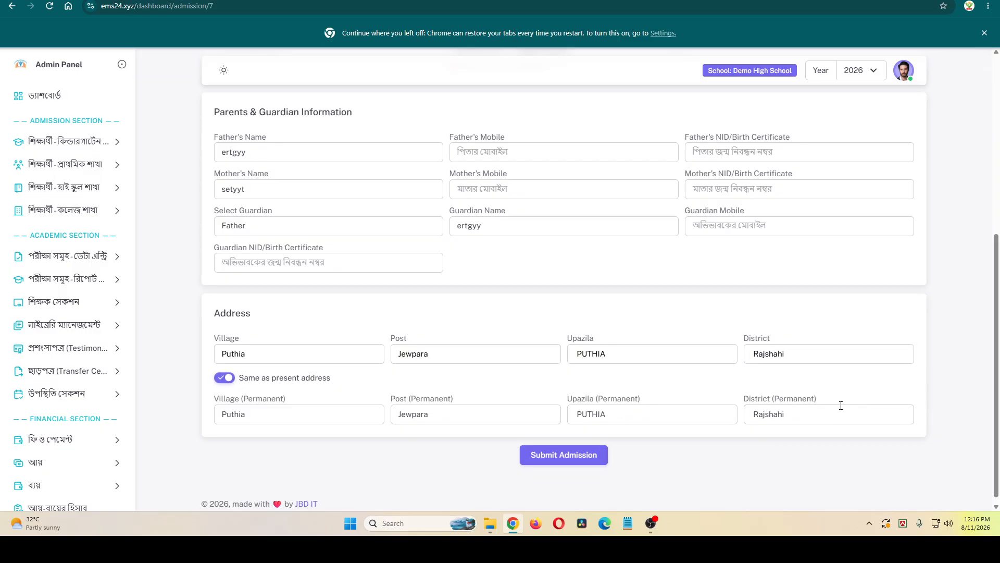
pyautogui.click(564, 456)
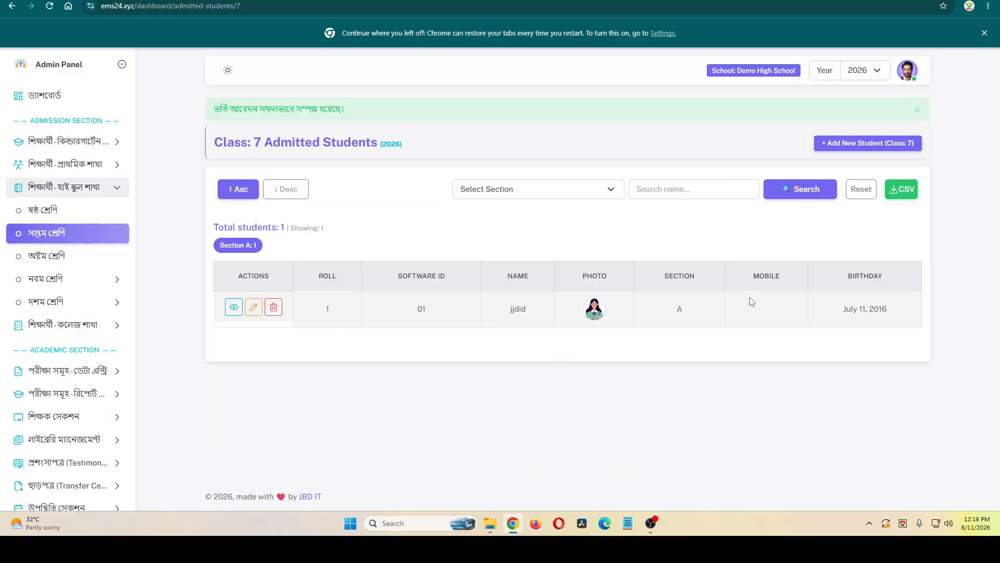
pyautogui.click(232, 312)
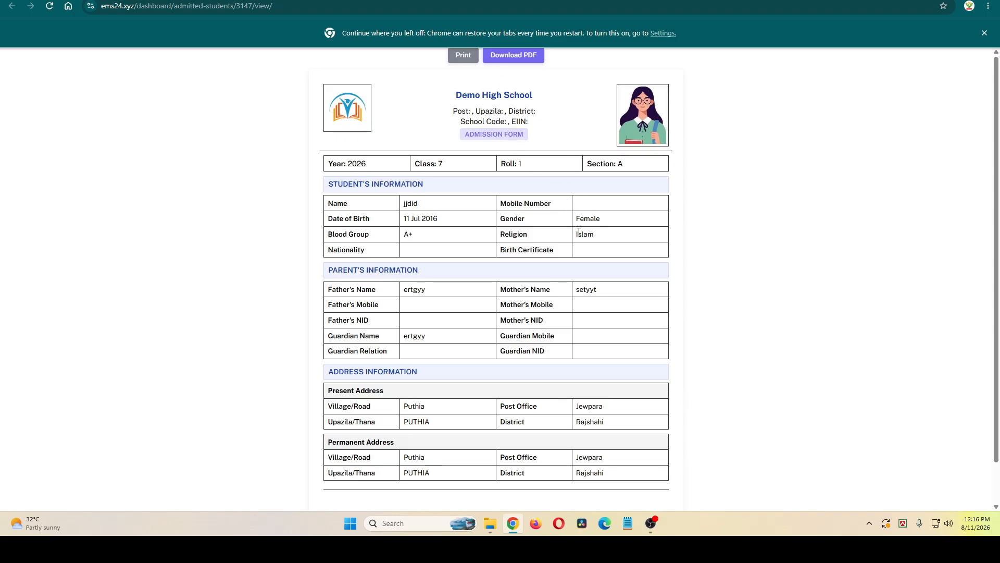
pyautogui.scroll(-1, 573, 218)
pyautogui.scroll(1, 603, 342)
pyautogui.click(90, 1)
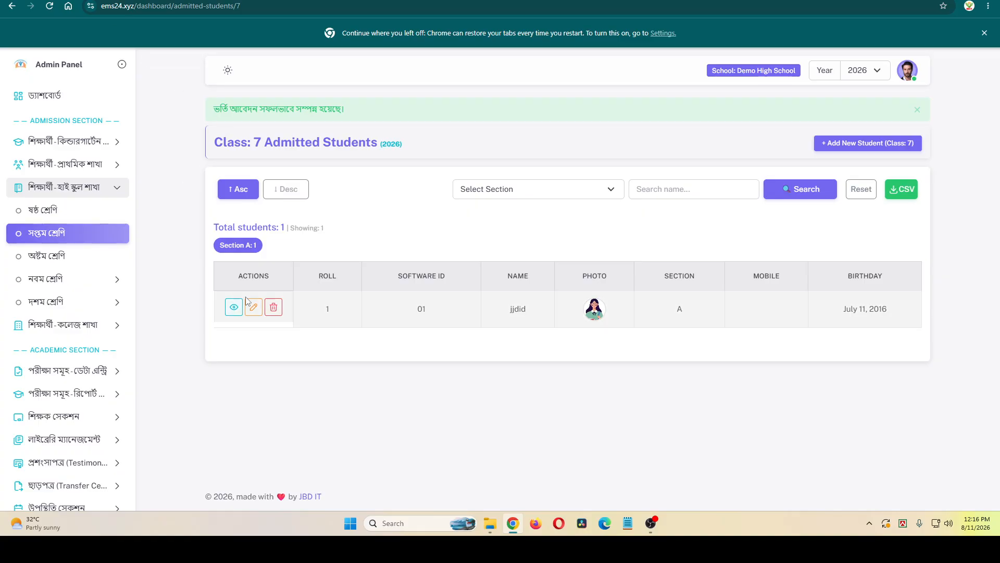
pyautogui.click(253, 312)
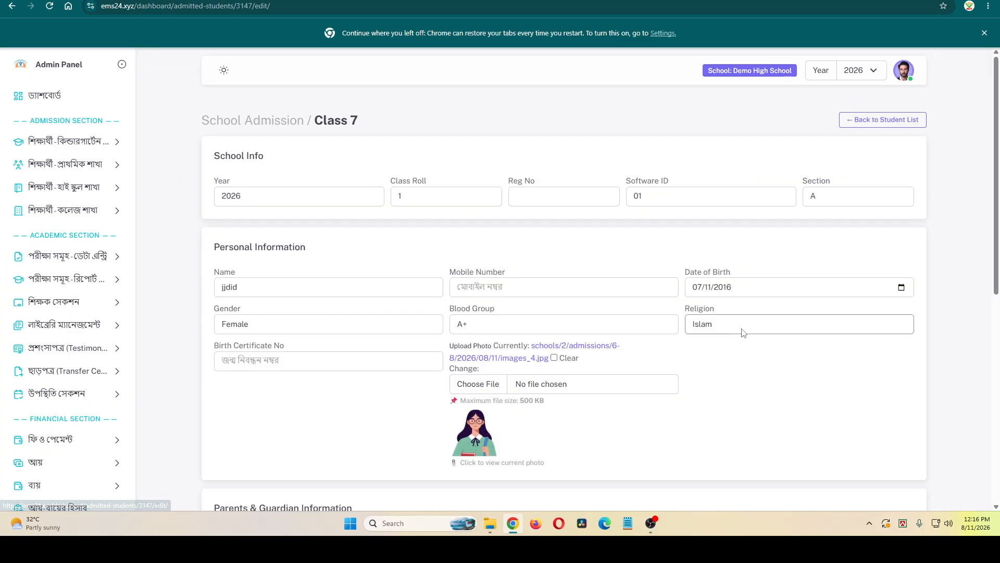
pyautogui.scroll(-7, 703, 333)
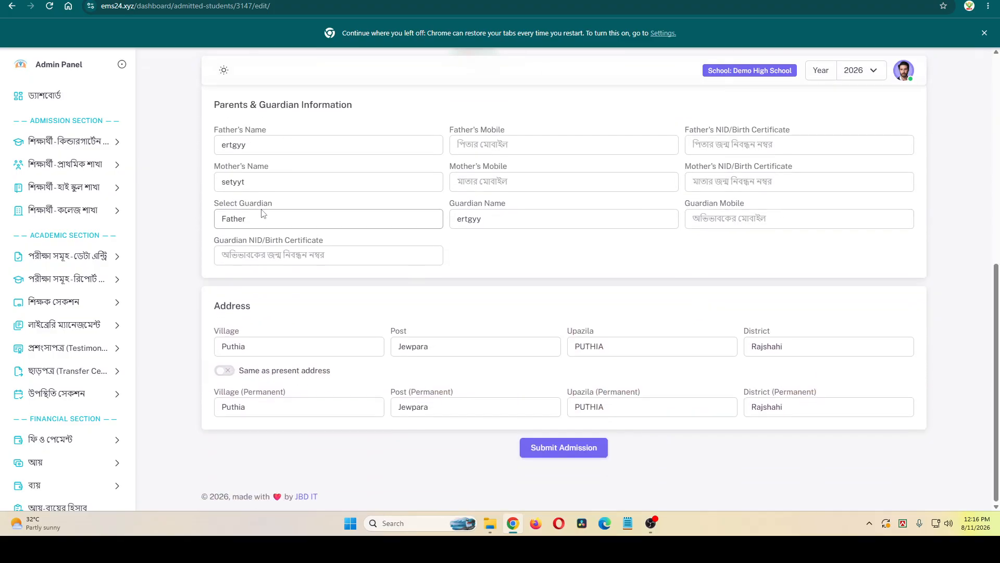
pyautogui.scroll(6, 255, 206)
pyautogui.scroll(2, 255, 205)
pyautogui.click(13, 6)
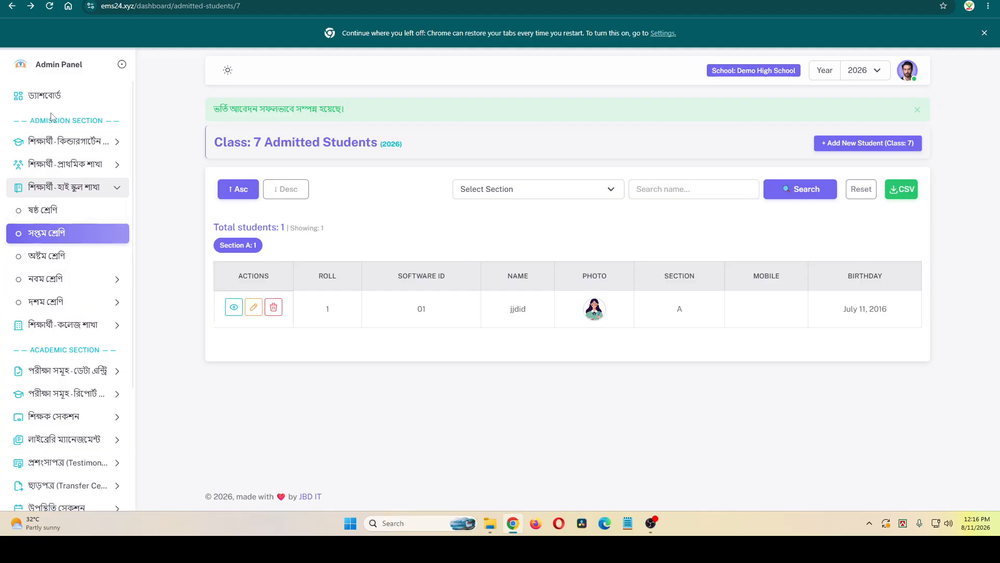
pyautogui.scroll(-3, 81, 294)
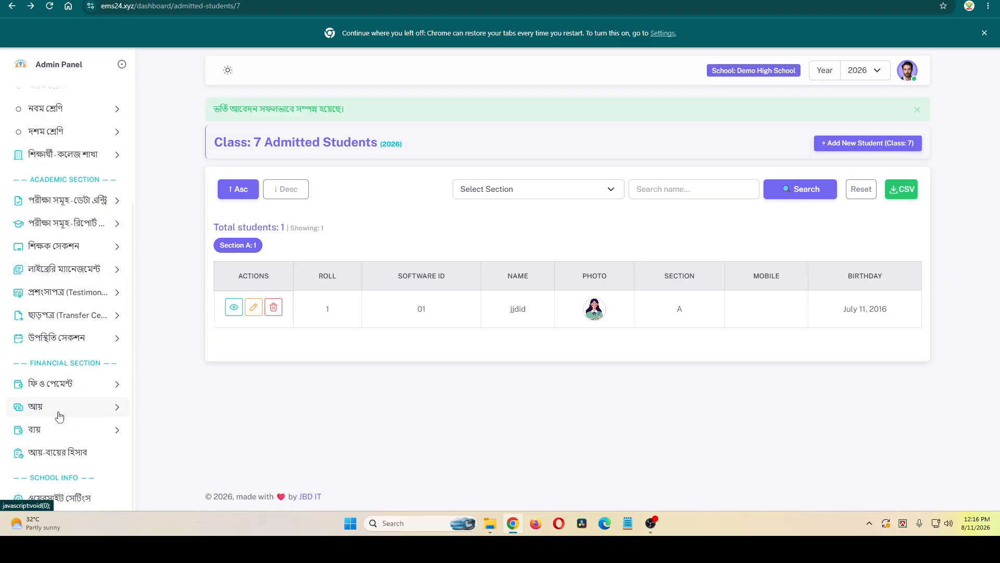
# Open Site Settings and check the institution name, email, post office, Upazila, EIIN, school code and phone fields.
pyautogui.click(62, 498)
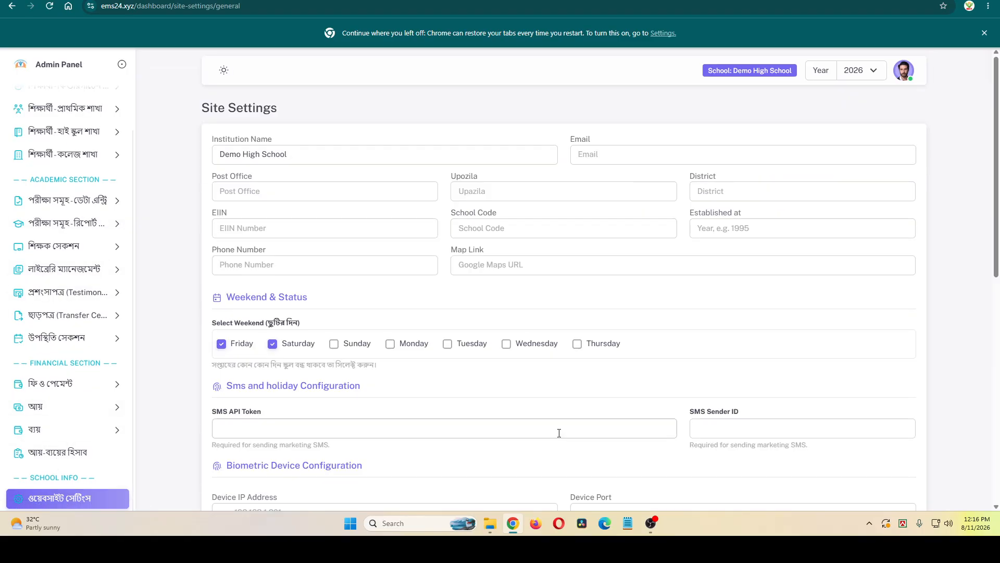
pyautogui.click(308, 156)
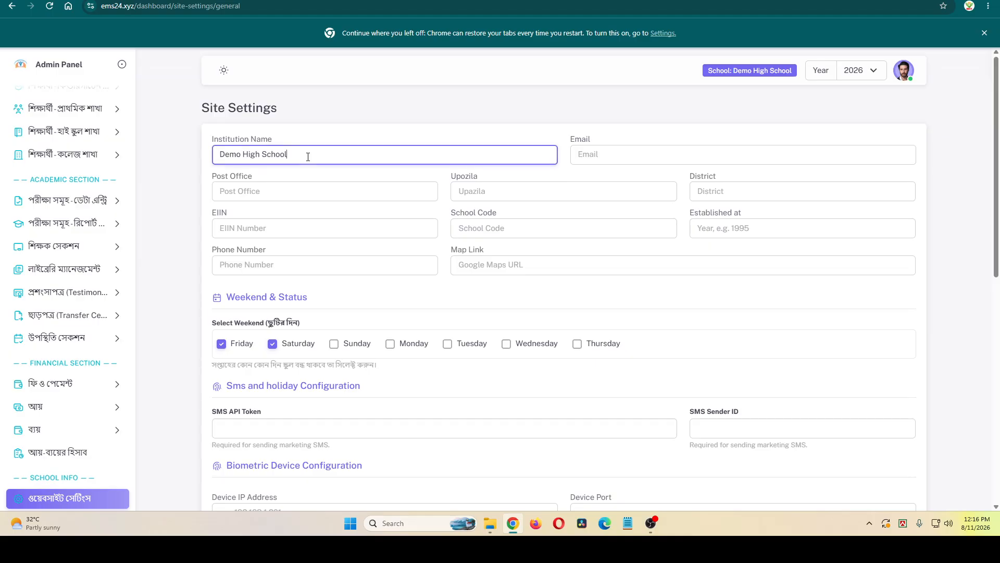
pyautogui.click(613, 154)
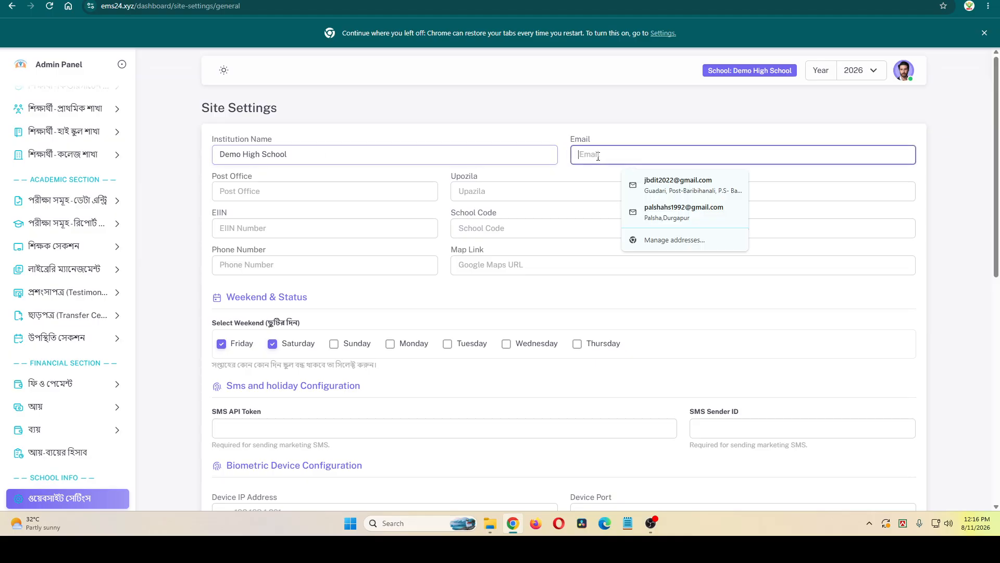
pyautogui.click(311, 188)
pyautogui.click(471, 193)
pyautogui.click(684, 201)
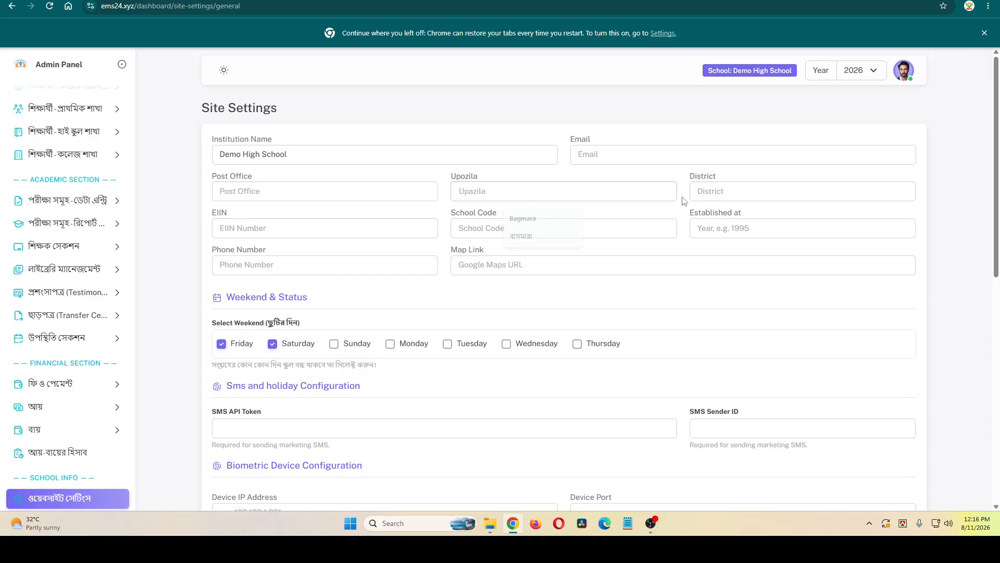
pyautogui.click(245, 224)
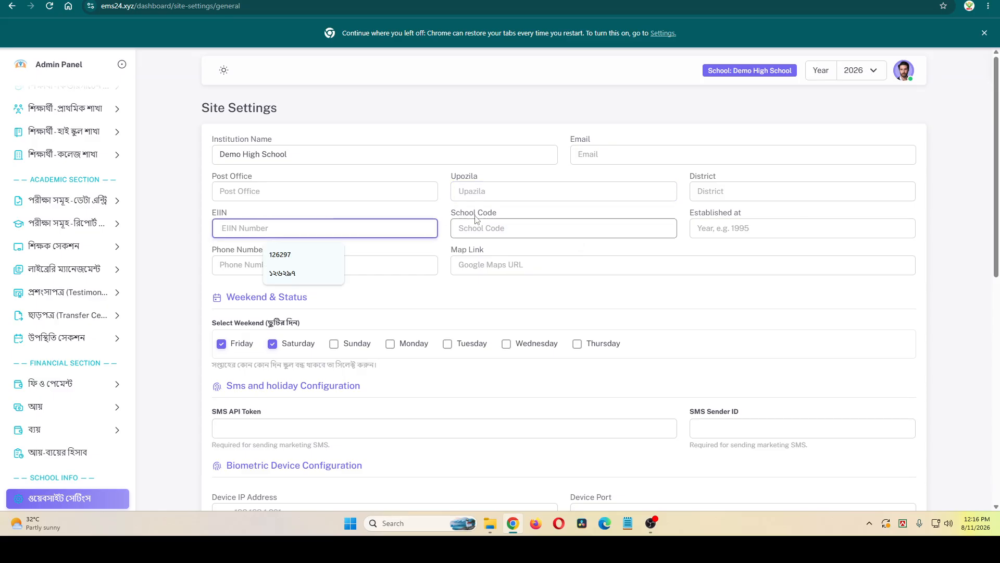
pyautogui.click(491, 229)
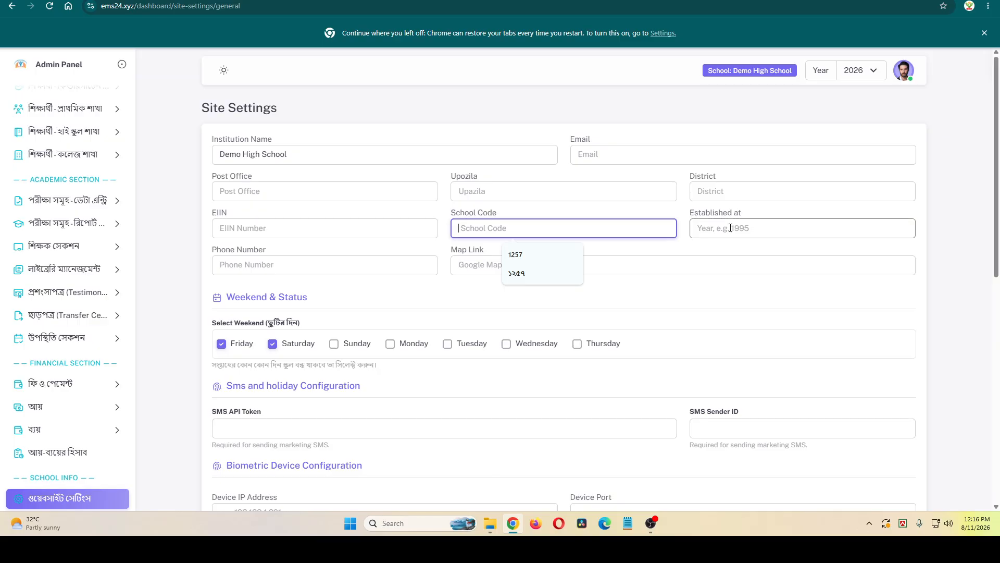
pyautogui.click(296, 268)
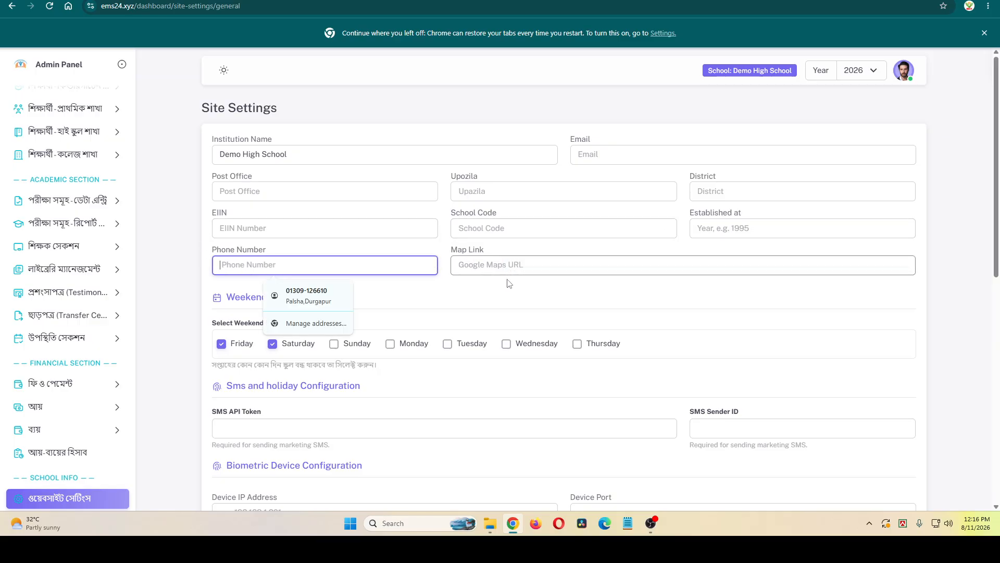
pyautogui.scroll(-1, 503, 302)
pyautogui.click(503, 302)
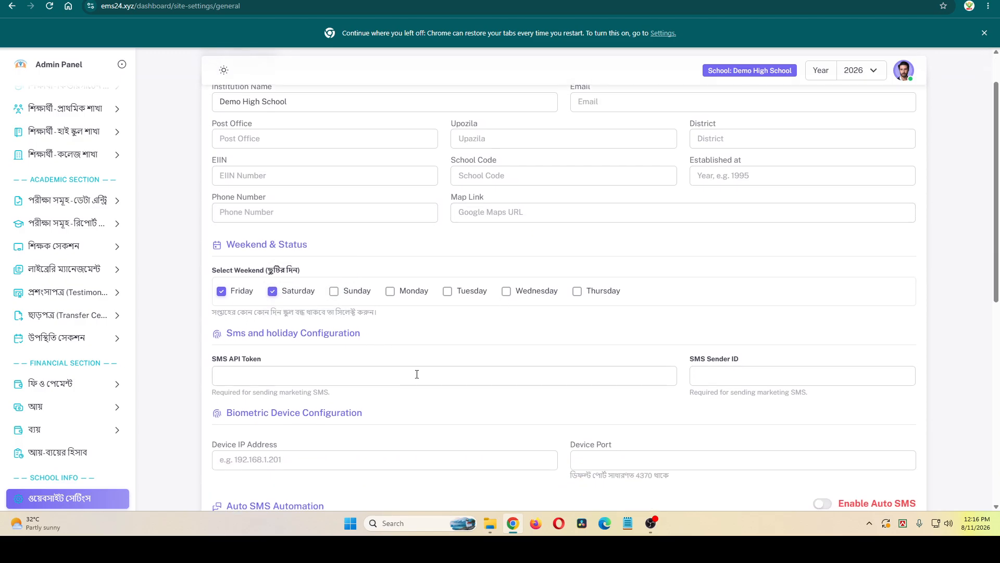
# Review the SMS times, logo and favicon, then expand the exam data-entry menu.
pyautogui.scroll(-6, 417, 374)
pyautogui.scroll(-3, 408, 386)
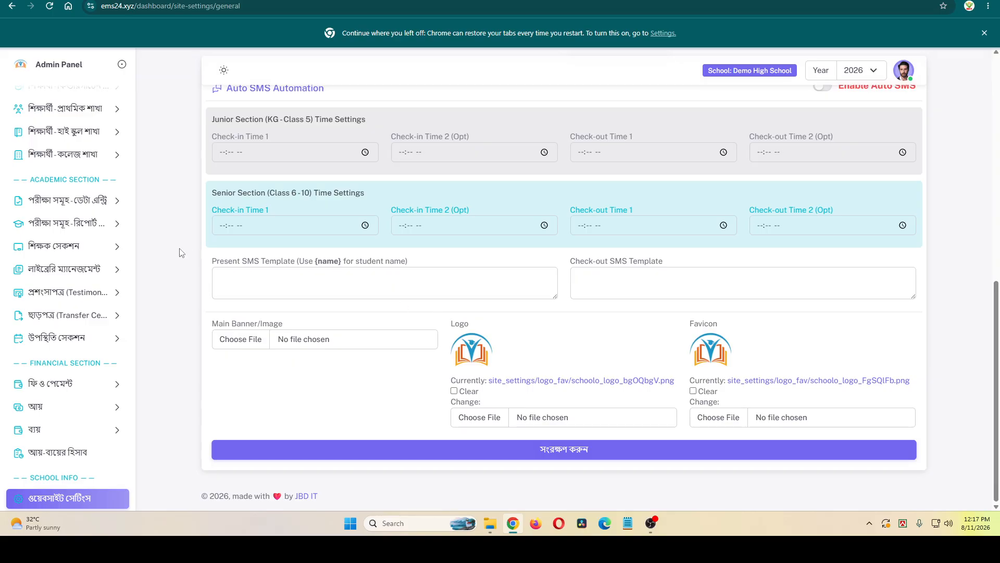
pyautogui.scroll(1, 76, 189)
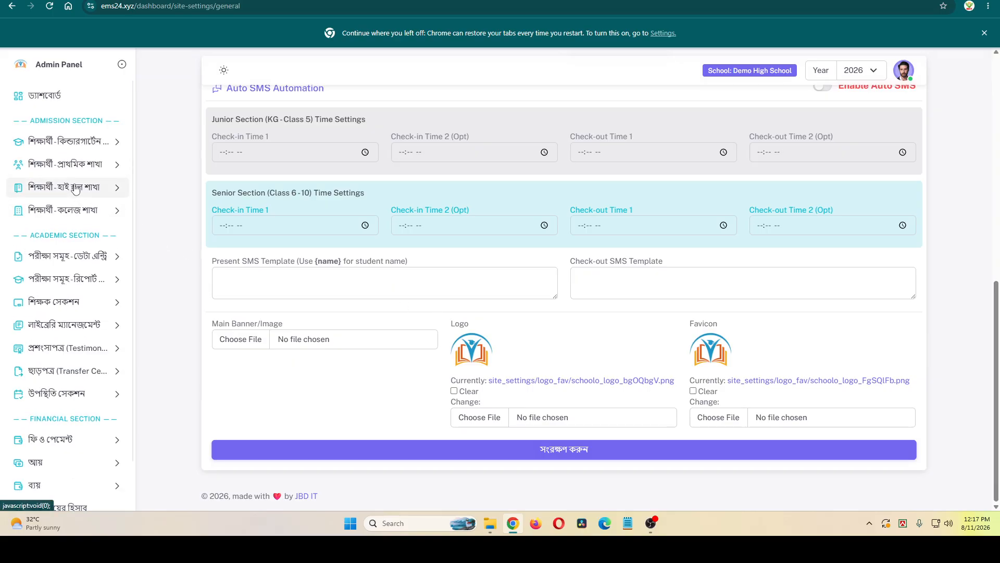
pyautogui.click(76, 260)
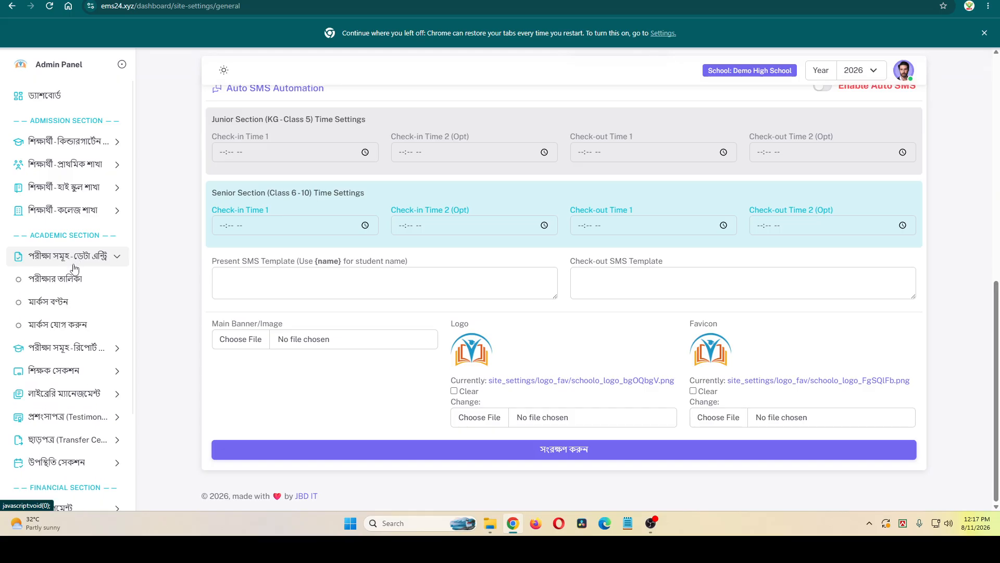
# Start a new 'Half Yearly' exam for Academic Year 2026, Class 7.
pyautogui.click(61, 284)
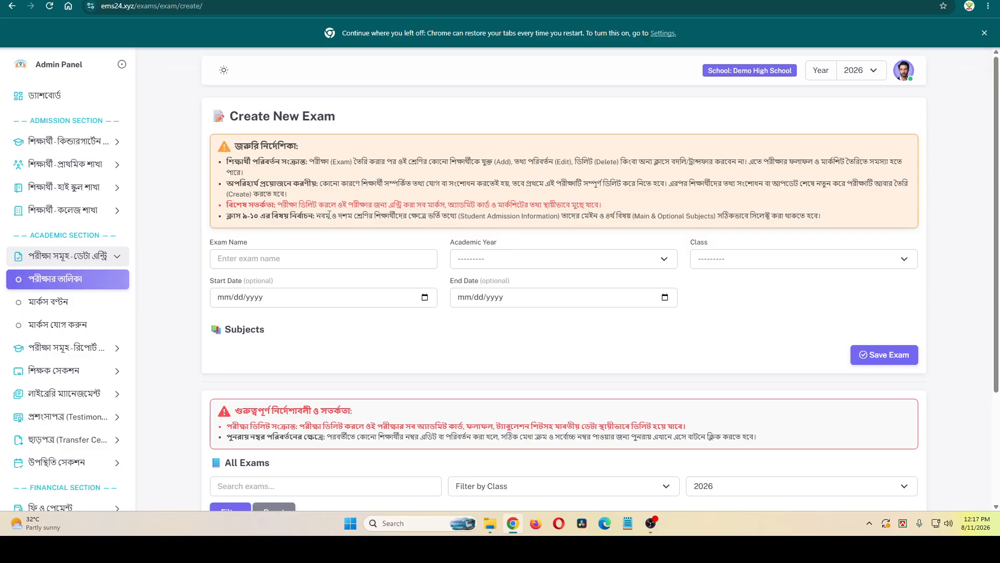
pyautogui.click(297, 260)
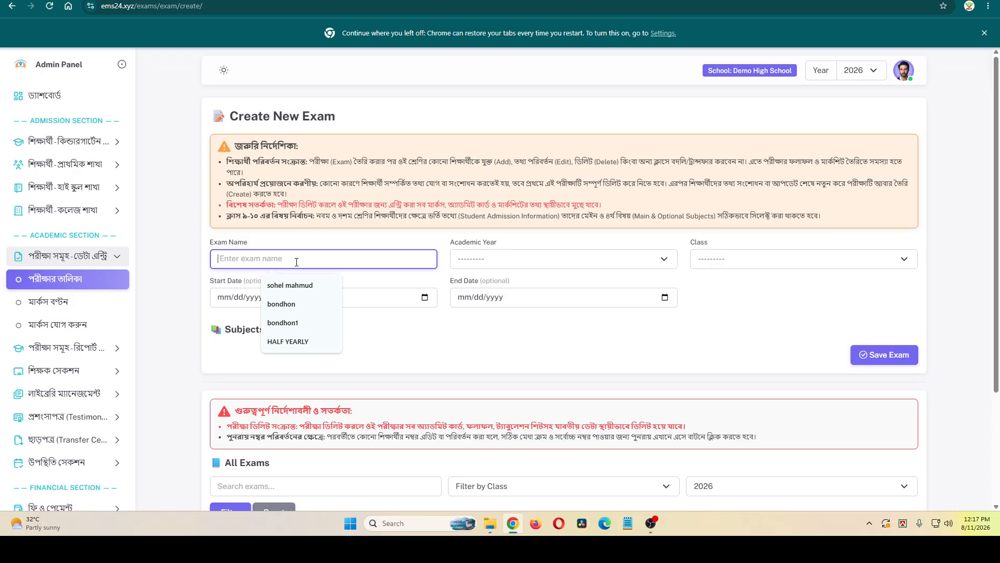
pyautogui.write('H')
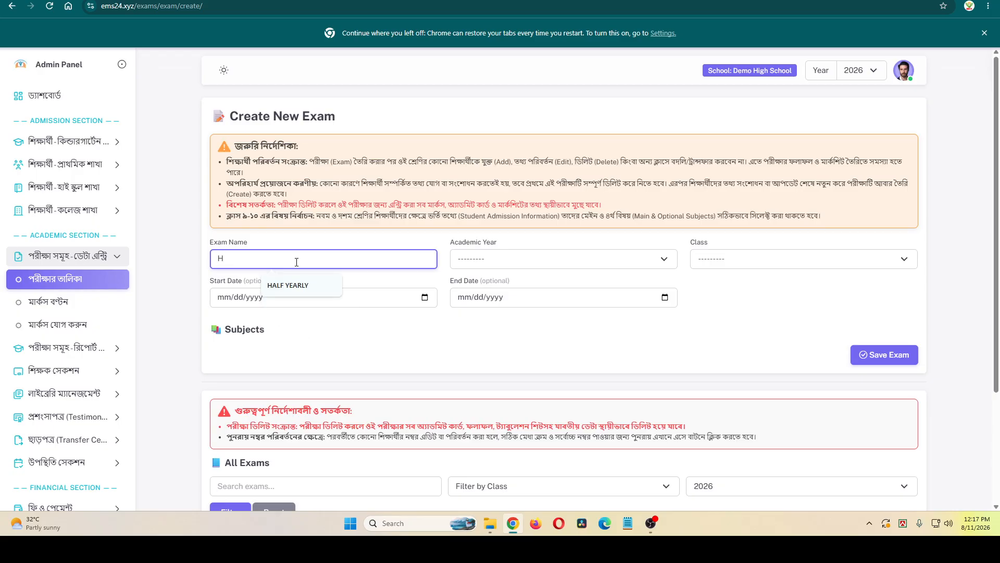
pyautogui.write('alf Yearly')
pyautogui.click(515, 269)
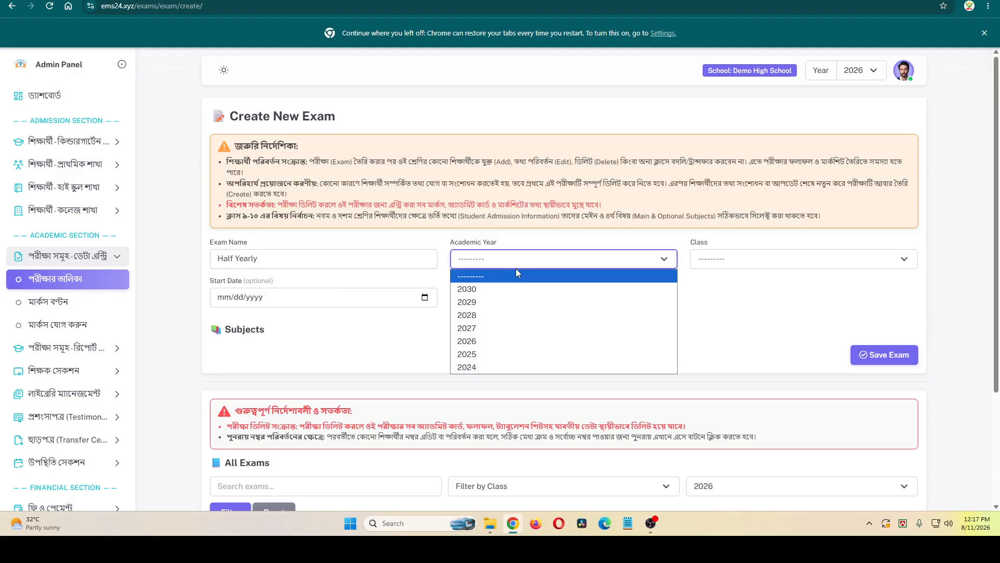
pyautogui.click(496, 342)
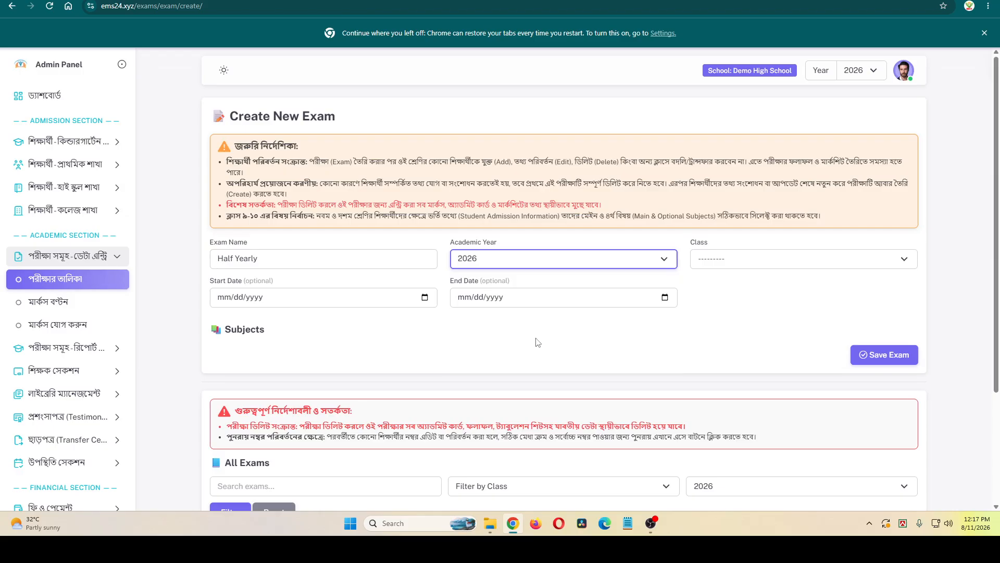
pyautogui.click(702, 264)
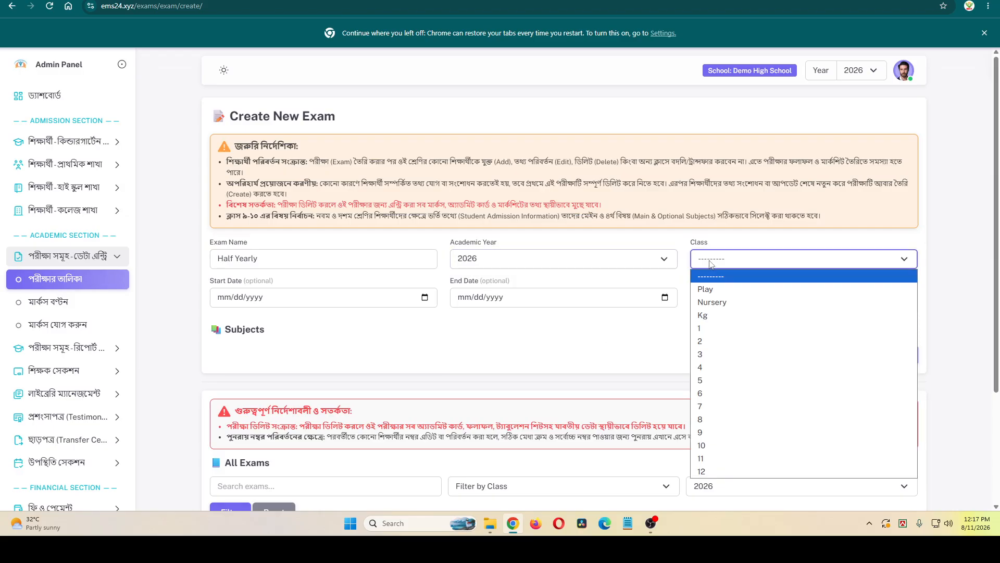
pyautogui.click(708, 406)
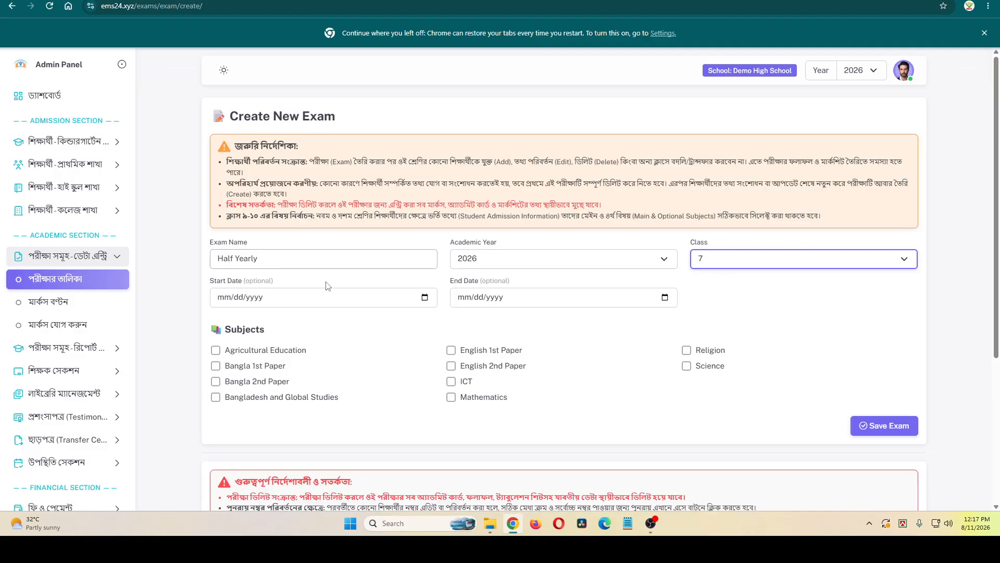
# Set the exam to run from July 1 to August 12, 2026.
pyautogui.click(424, 300)
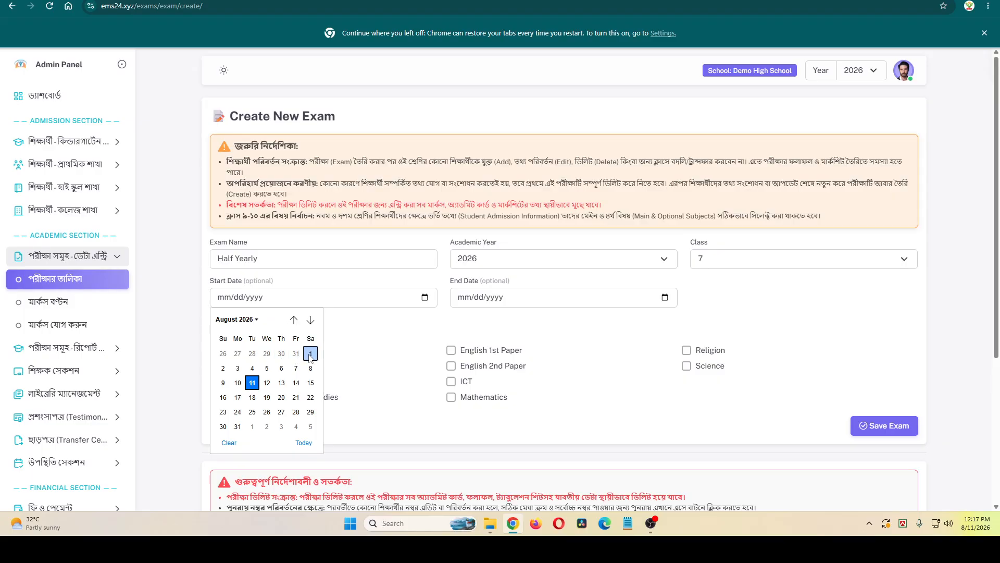
pyautogui.click(293, 319)
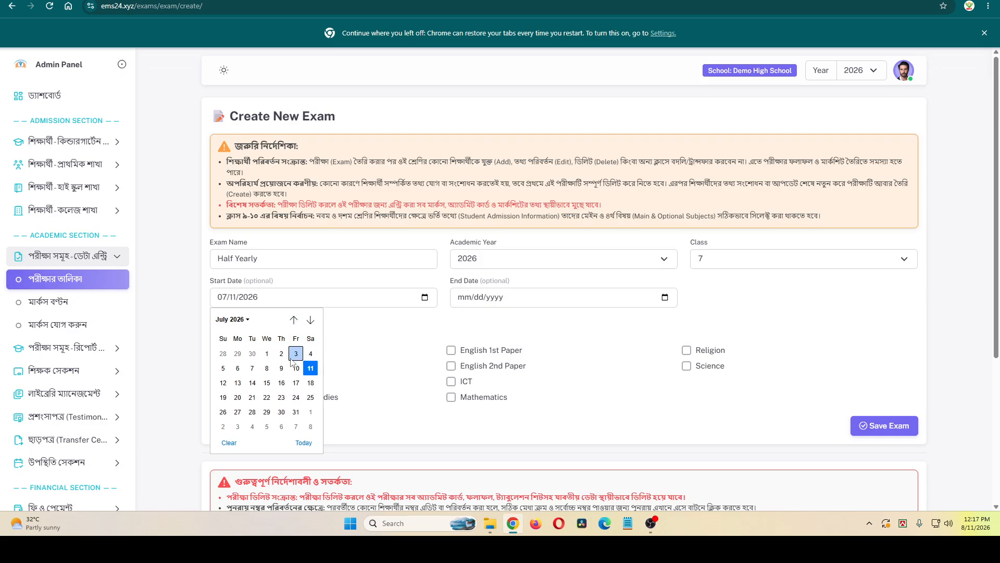
pyautogui.click(267, 355)
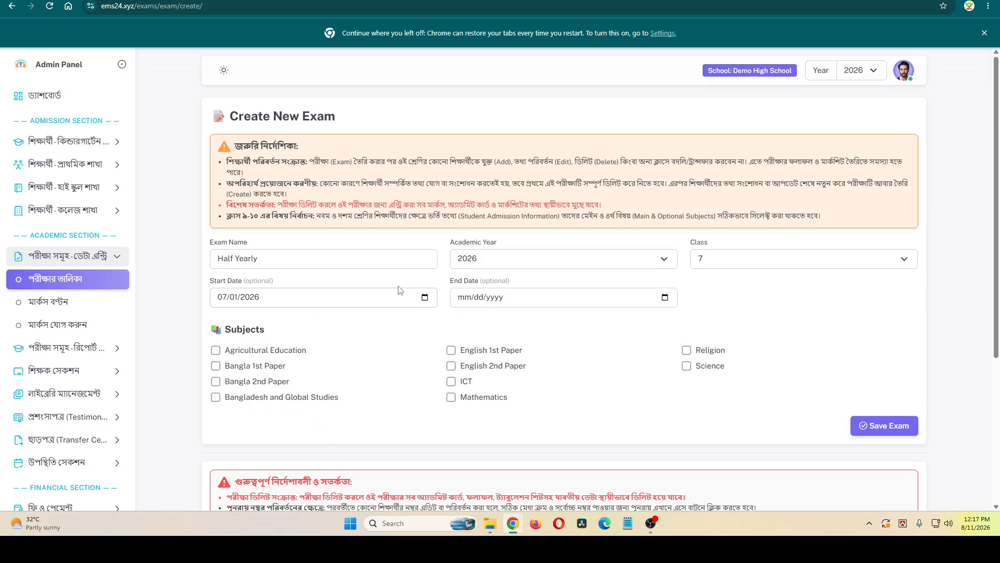
pyautogui.click(664, 297)
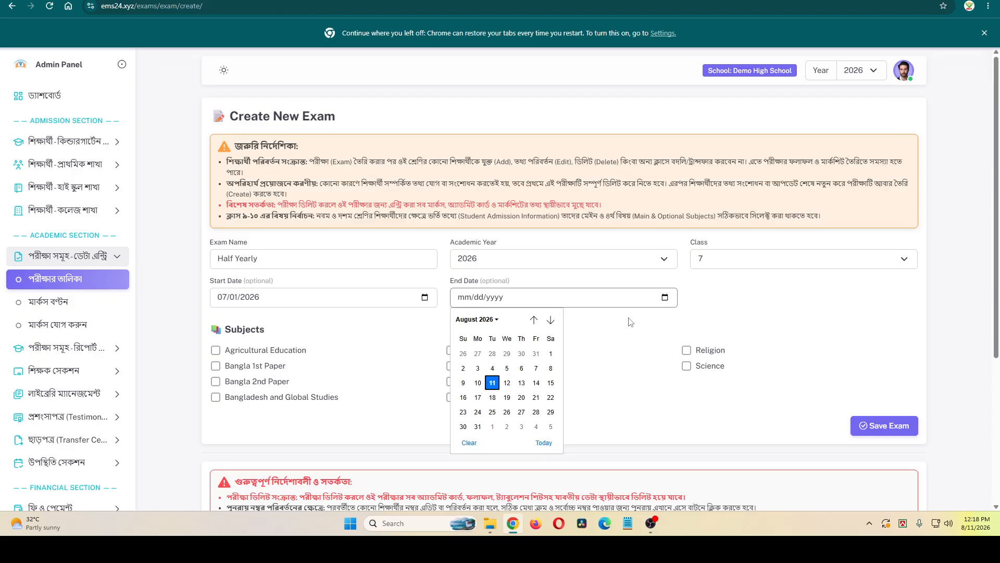
pyautogui.click(512, 382)
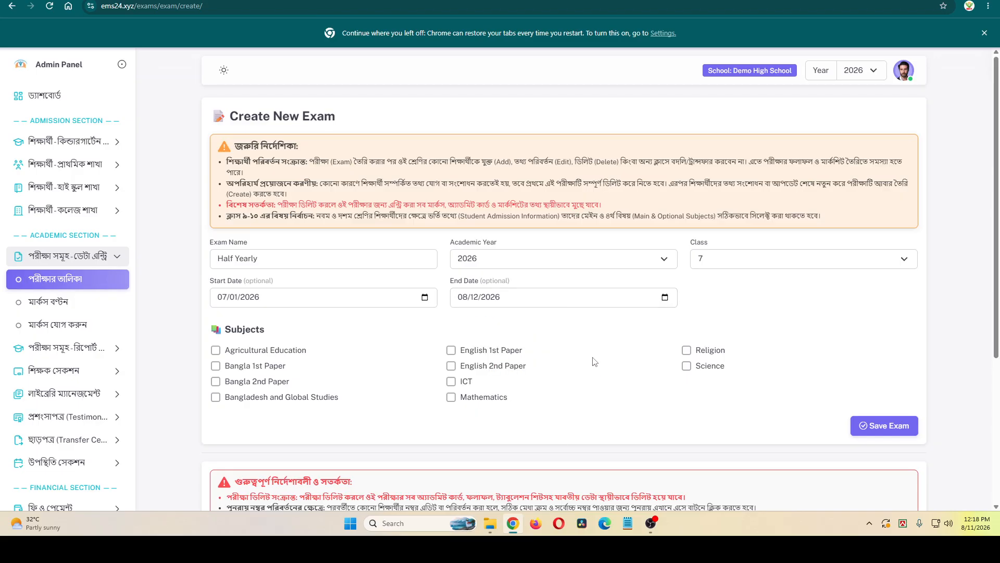
# Tick all ten subjects, from Agricultural Education and Bangla through ICT, Religion and Science.
pyautogui.click(247, 351)
pyautogui.click(259, 370)
pyautogui.click(259, 383)
pyautogui.click(260, 402)
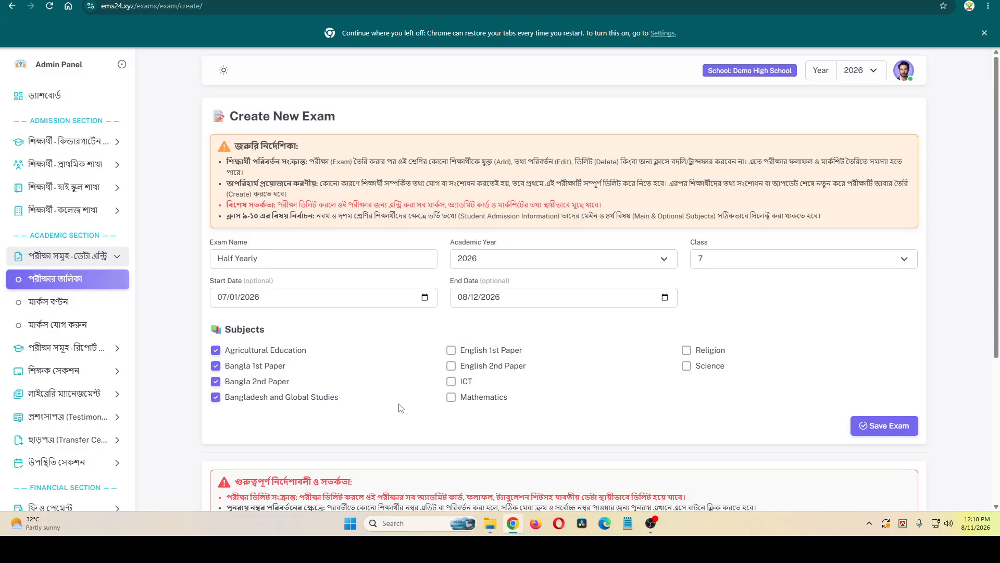
pyautogui.click(449, 398)
pyautogui.click(454, 381)
pyautogui.click(478, 366)
pyautogui.click(478, 352)
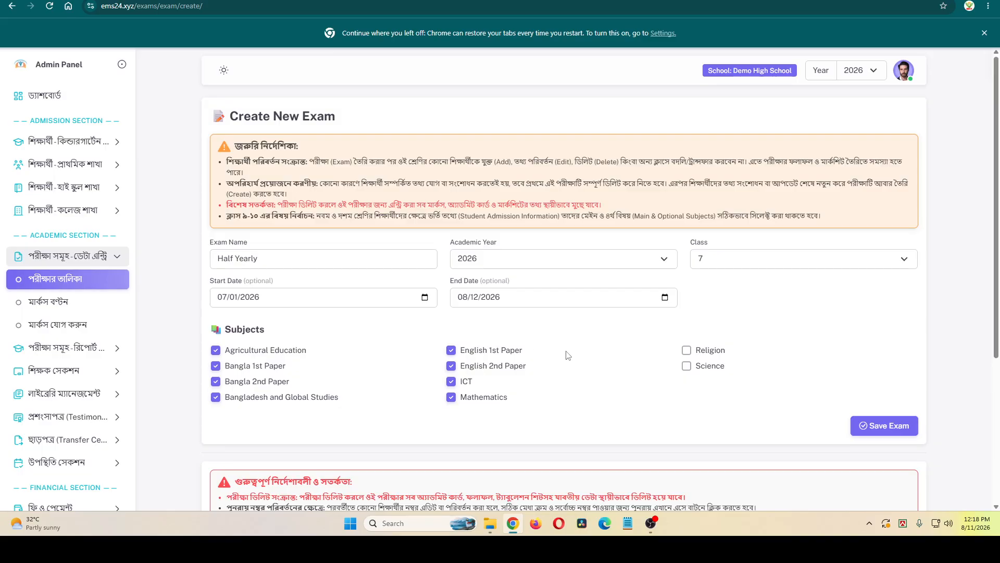
pyautogui.click(686, 351)
pyautogui.click(686, 366)
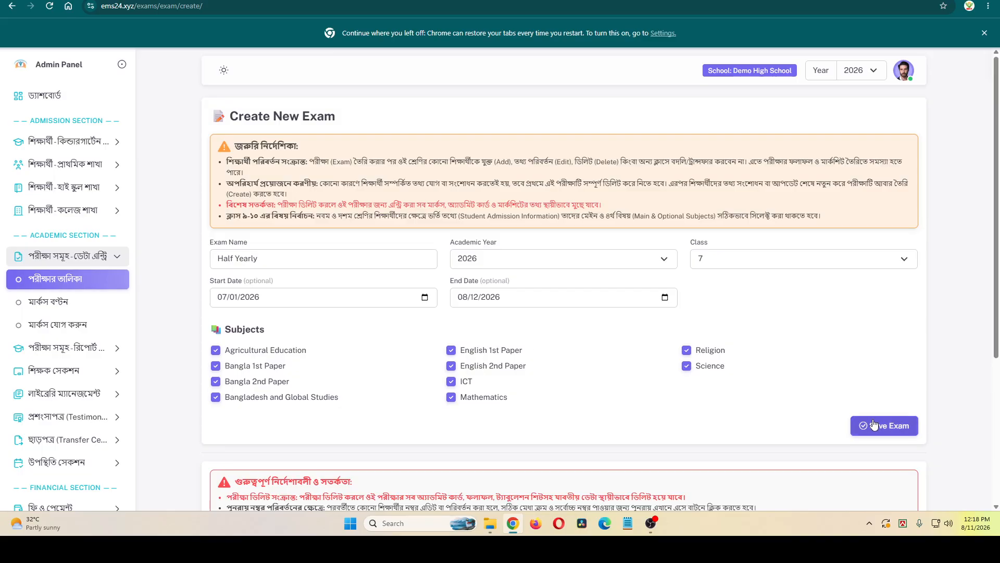
# Save the Half Yearly exam, then reopen it in Edit and update it unchanged.
pyautogui.click(868, 425)
pyautogui.scroll(-4, 500, 250)
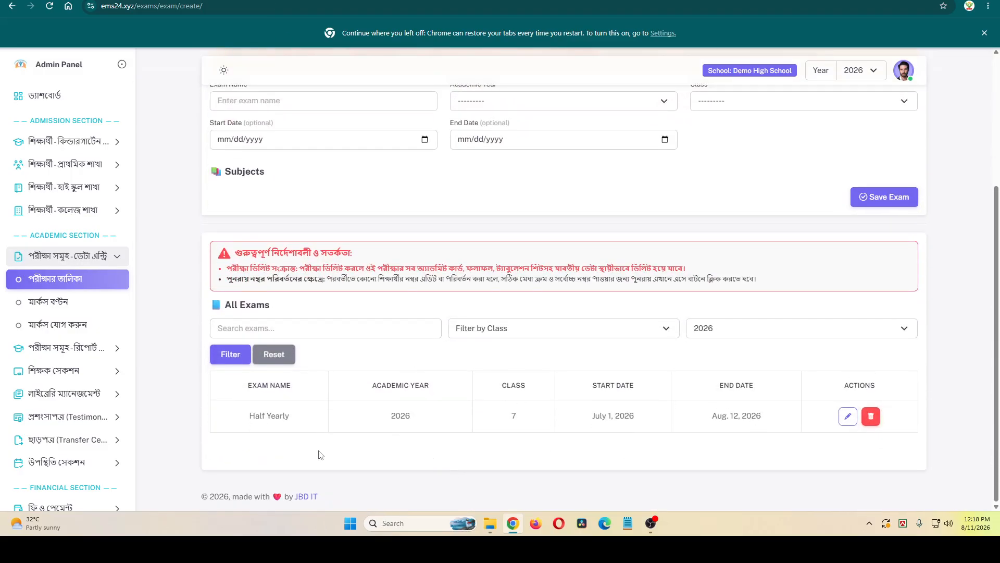
pyautogui.click(846, 419)
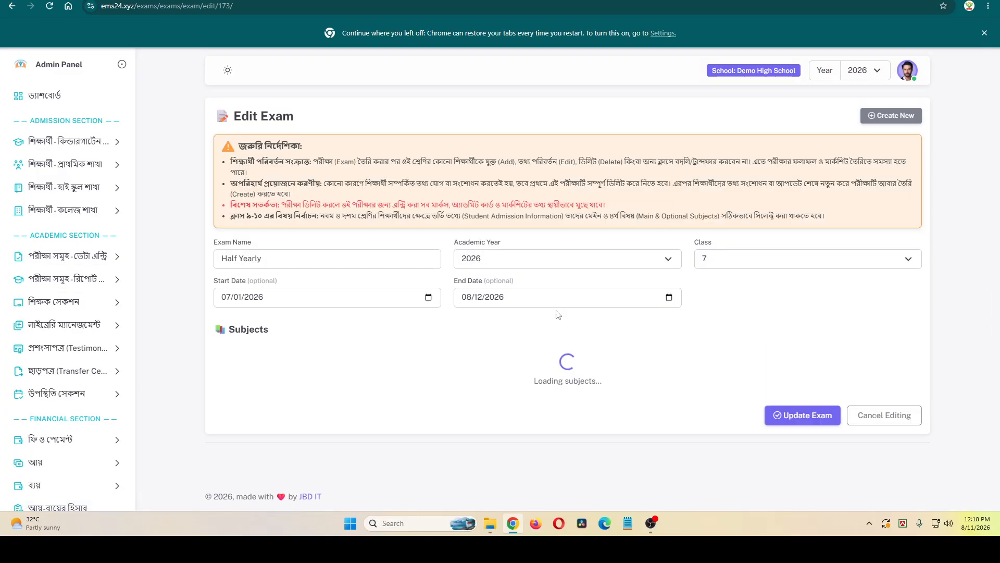
pyautogui.click(798, 430)
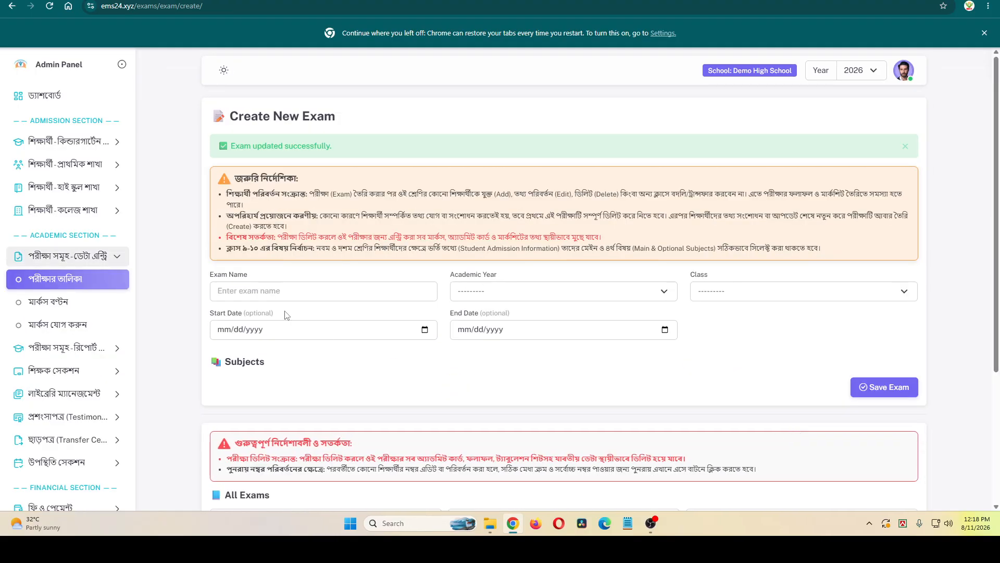
pyautogui.scroll(-2, 284, 309)
pyautogui.scroll(-2, 516, 323)
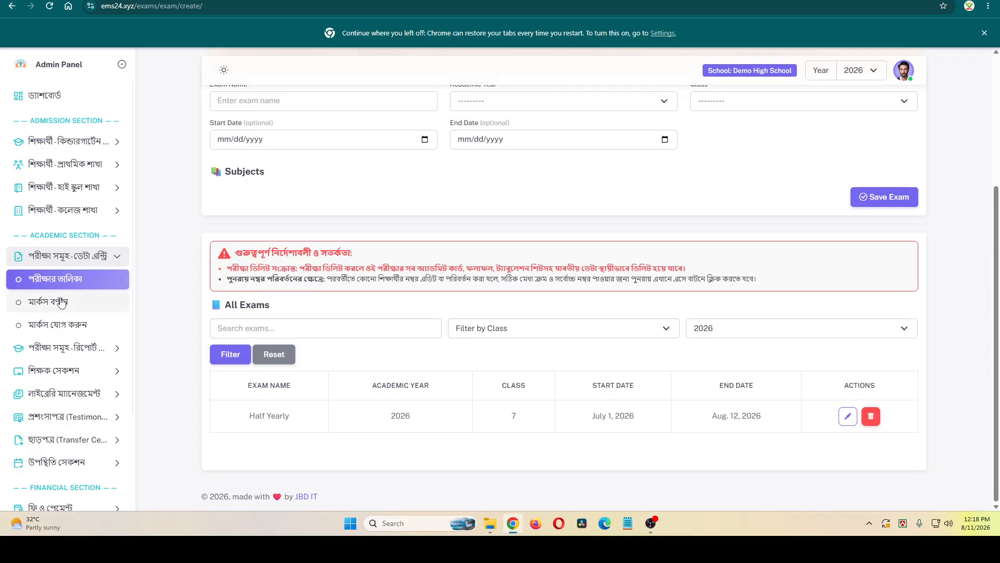
# From the exam routine list, open Bulk Edit Routine on the Half Yearly row.
pyautogui.click(100, 347)
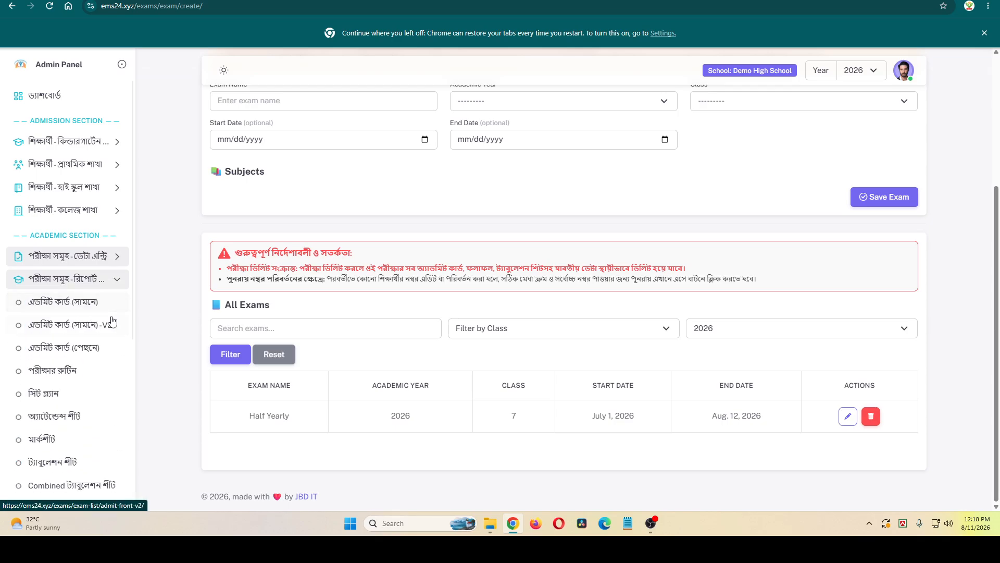
pyautogui.scroll(-1, 62, 417)
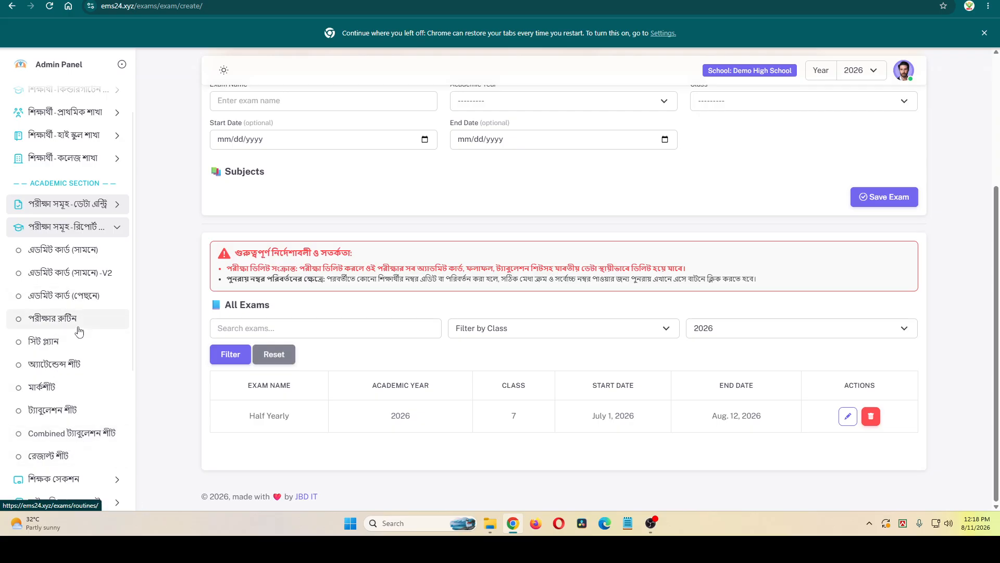
pyautogui.click(77, 327)
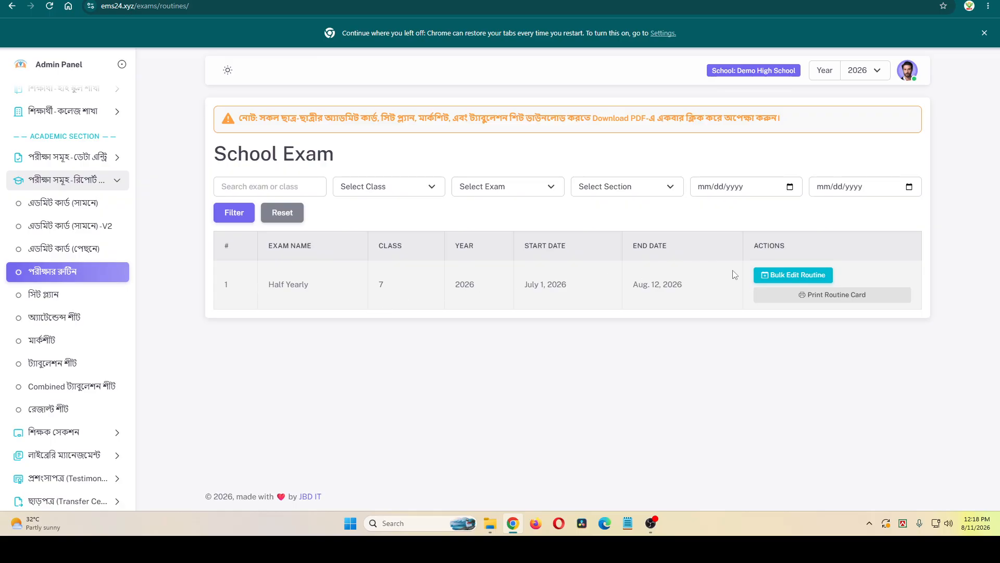
pyautogui.click(816, 283)
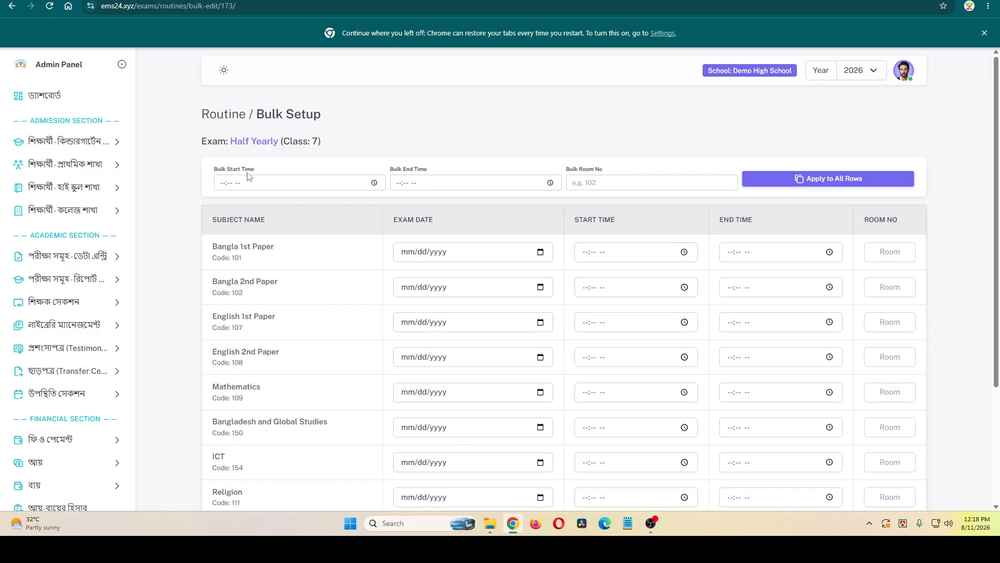
# Apply bulk start 09:00 AM, end 12:00 PM and room 101 to all subject rows.
pyautogui.click(275, 186)
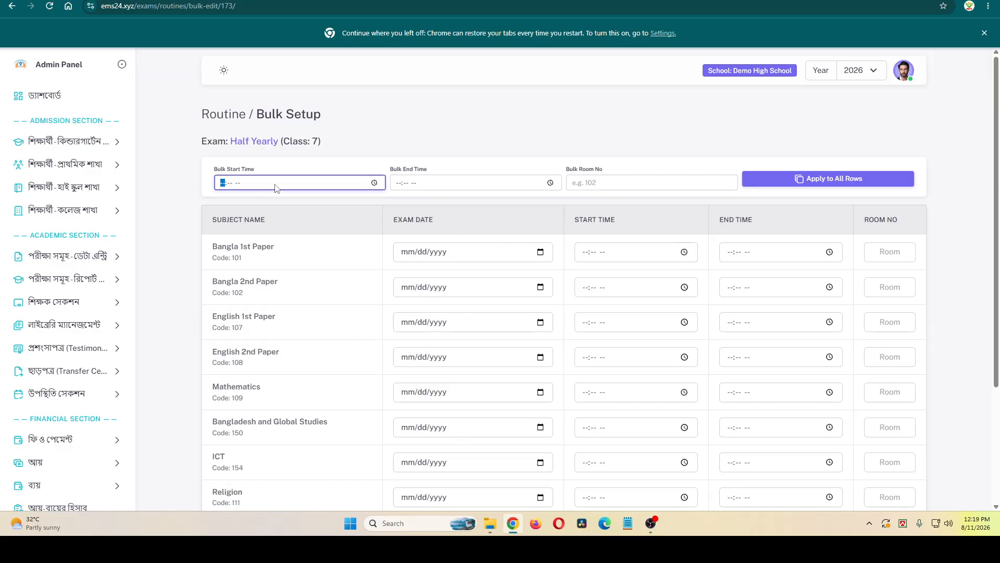
pyautogui.write('09:')
pyautogui.write('00')
pyautogui.write('p')
pyautogui.click(413, 185)
pyautogui.click(400, 184)
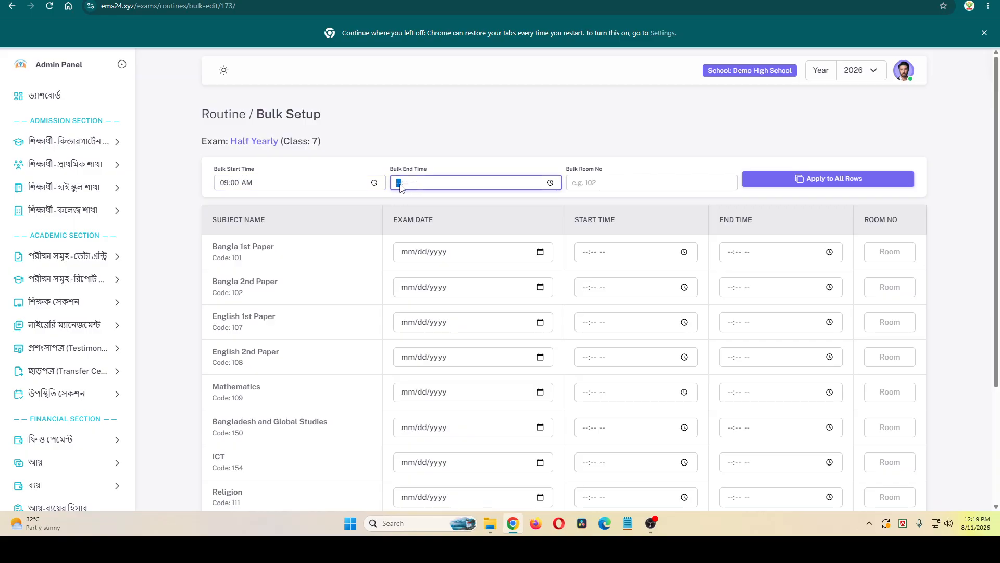
pyautogui.write('12:00 PM')
pyautogui.click(595, 183)
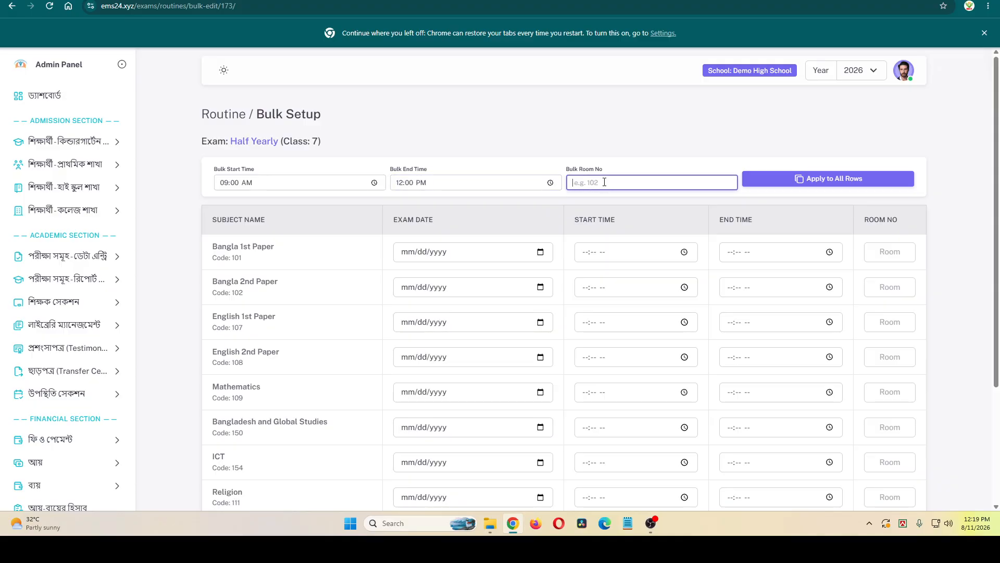
pyautogui.write('101')
pyautogui.click(815, 183)
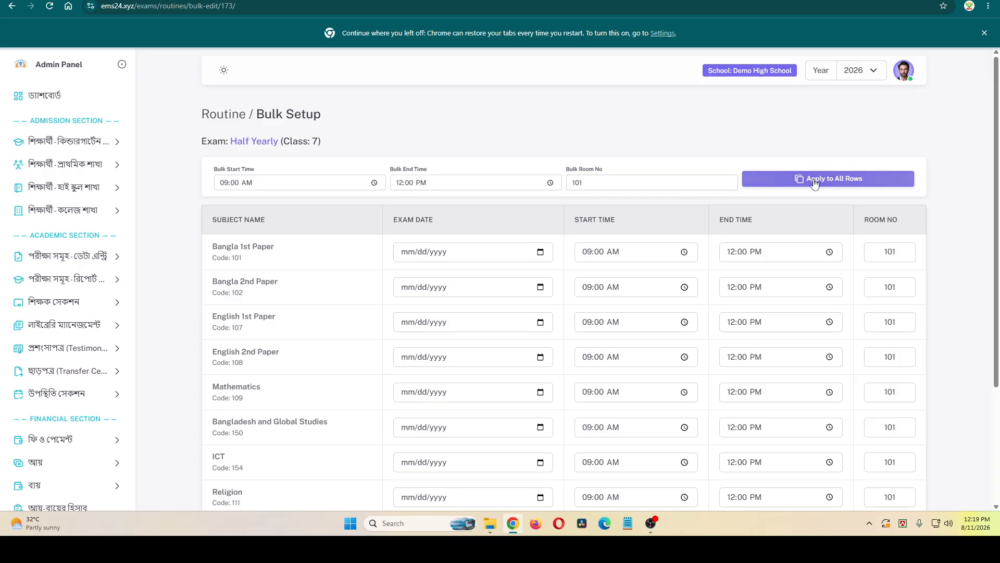
pyautogui.scroll(-3, 755, 299)
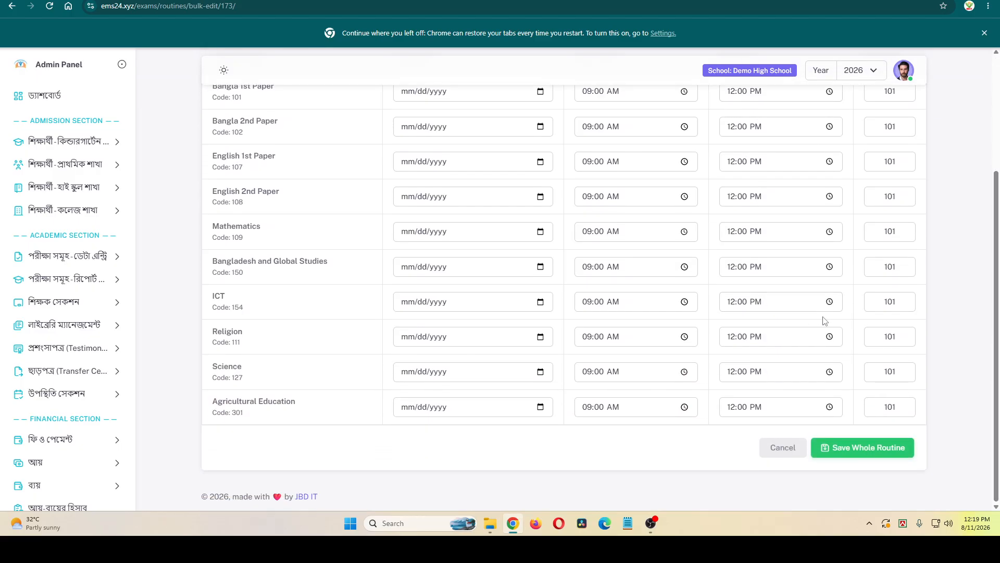
# Date Bangla 1st Paper 1 July, Bangla 2nd 2 August, English 1st 3 August, English 2nd 6 August.
pyautogui.scroll(3, 804, 315)
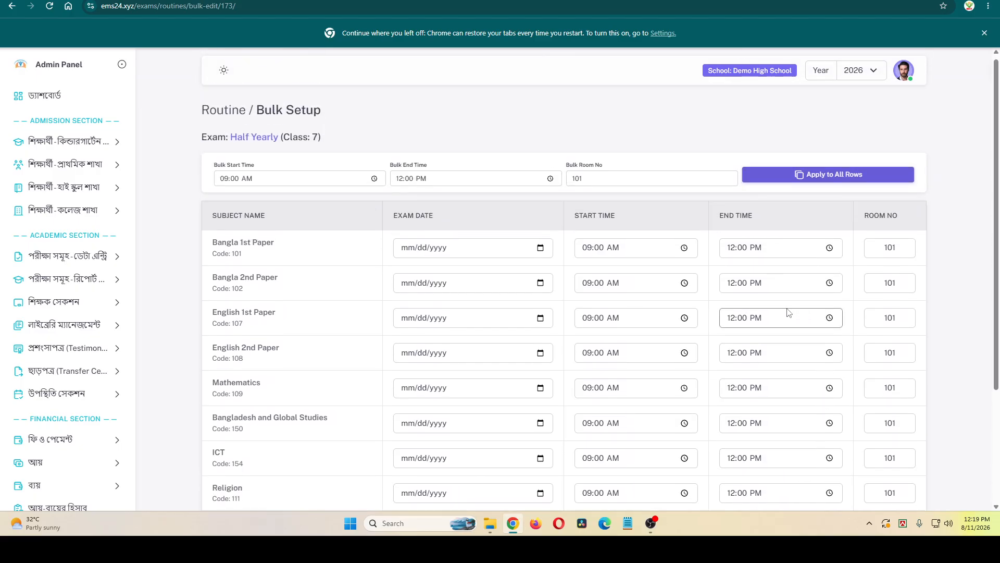
pyautogui.click(540, 248)
pyautogui.click(466, 333)
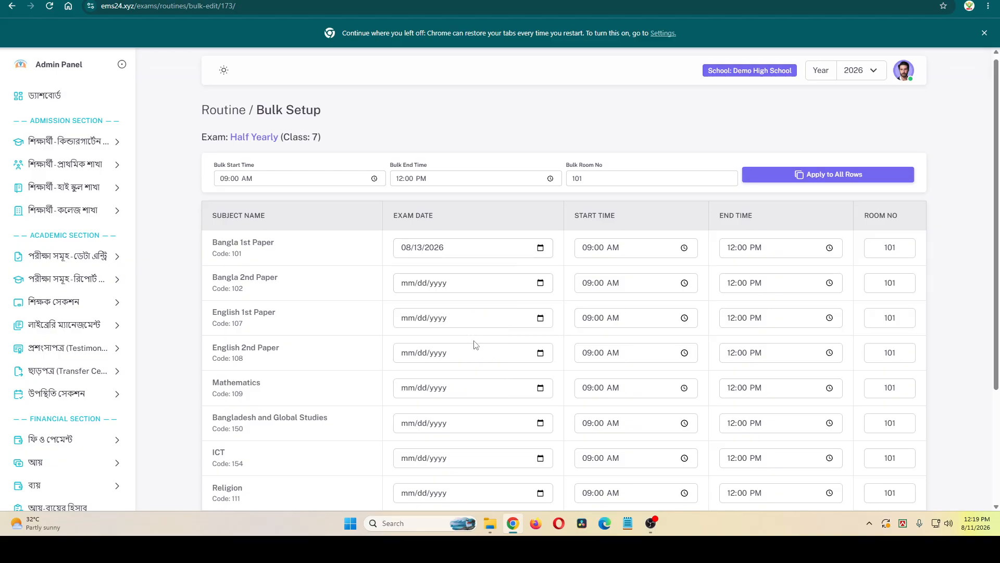
pyautogui.click(540, 248)
pyautogui.click(476, 270)
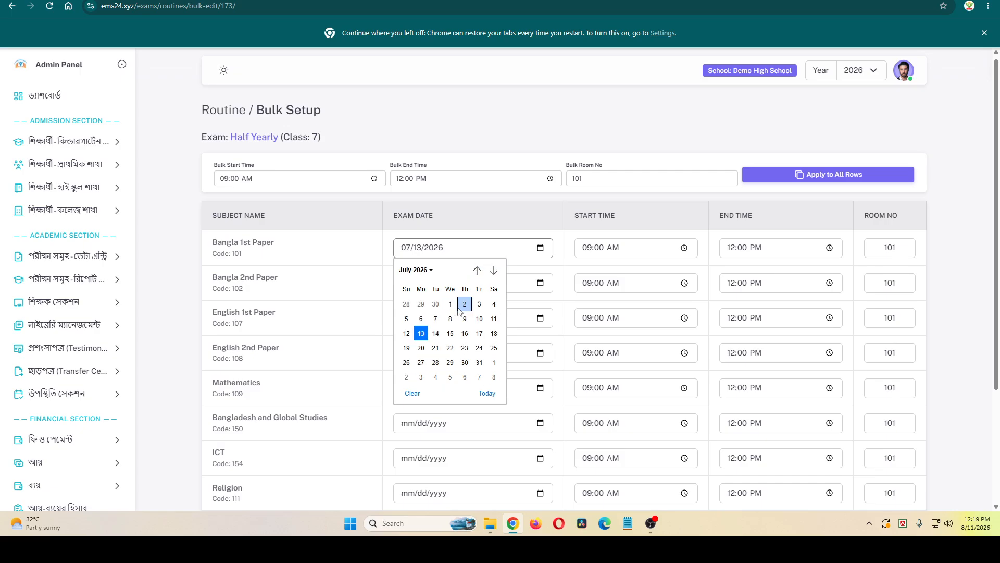
pyautogui.click(450, 304)
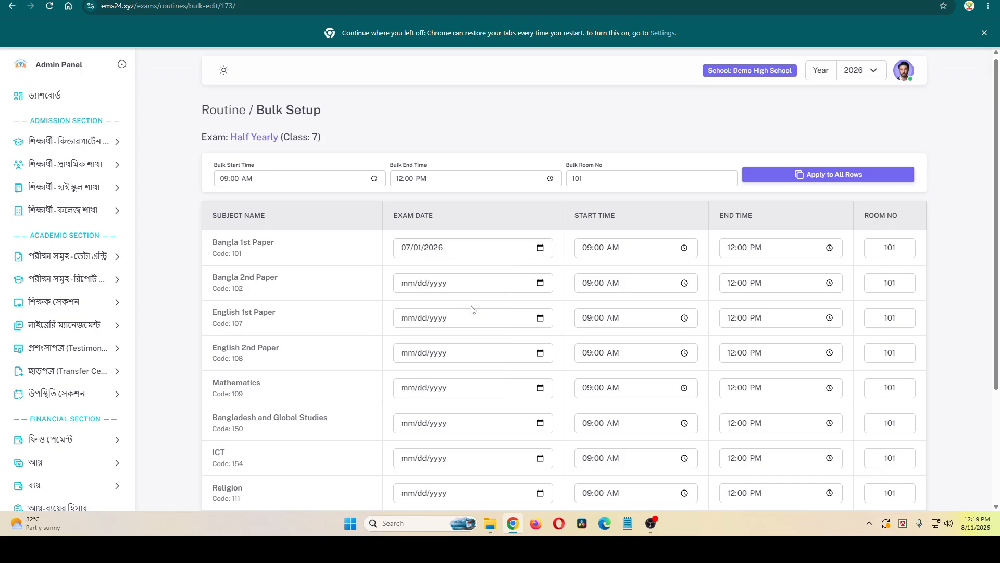
pyautogui.click(540, 283)
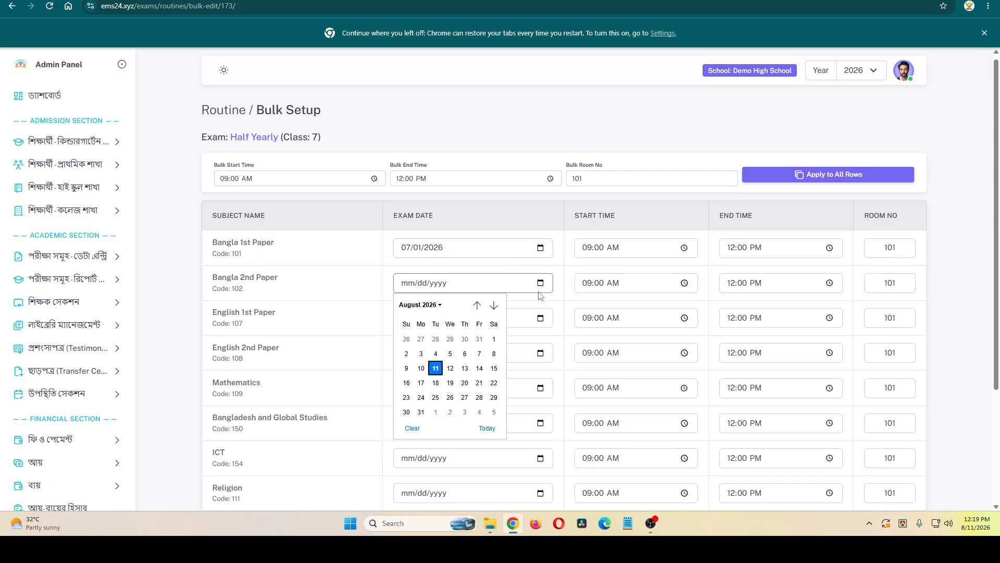
pyautogui.click(406, 353)
pyautogui.click(540, 318)
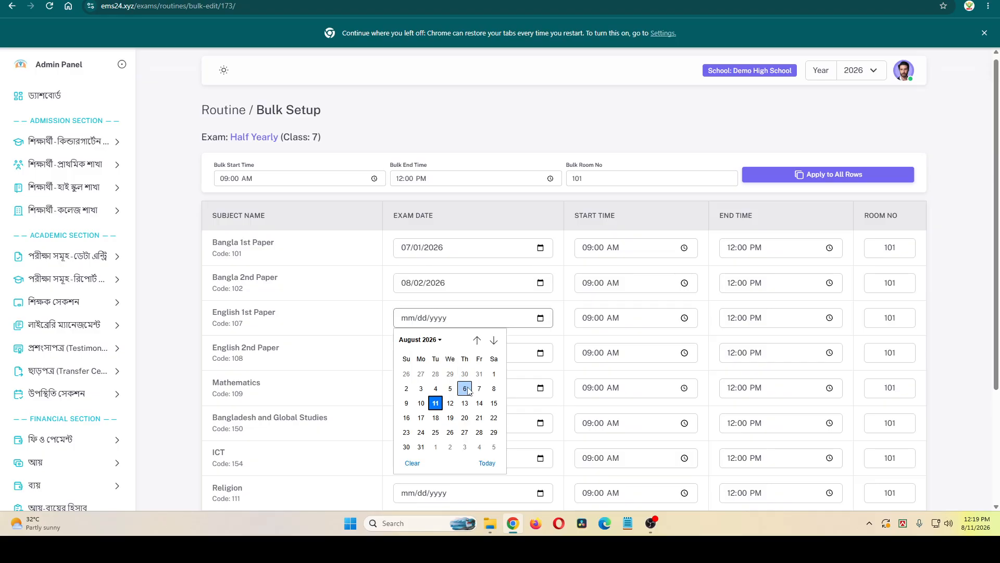
pyautogui.click(421, 388)
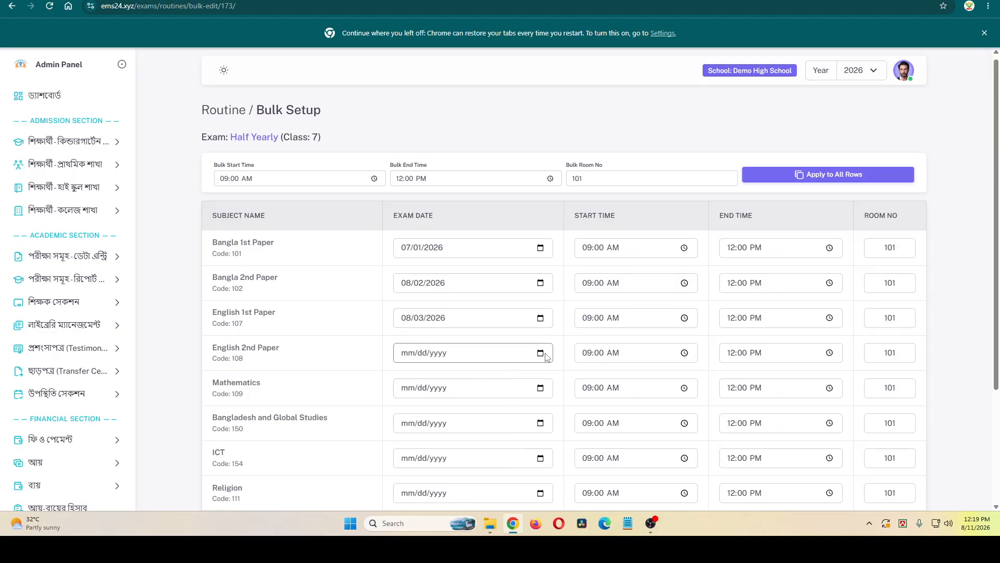
pyautogui.click(546, 356)
pyautogui.click(451, 425)
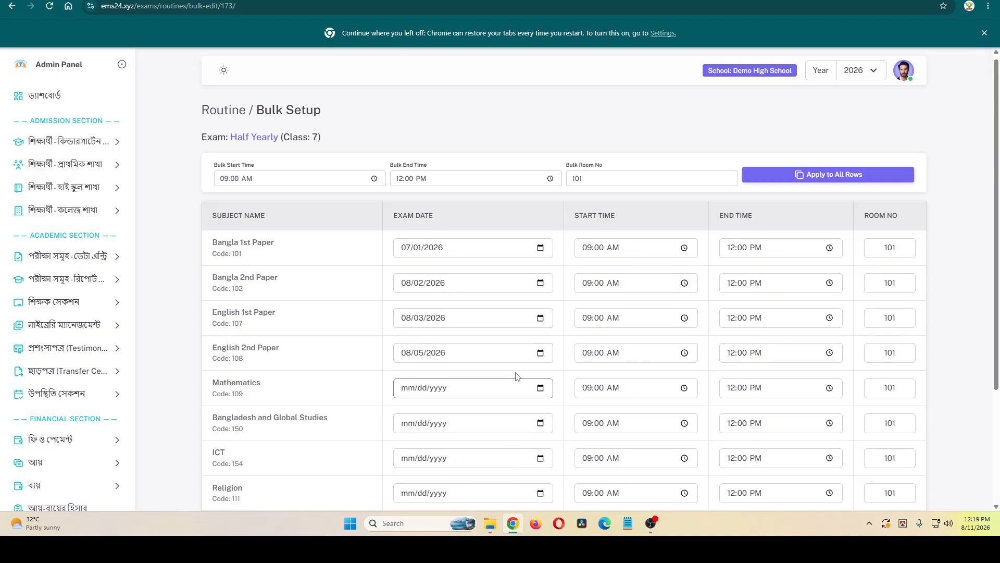
pyautogui.click(540, 353)
pyautogui.click(466, 424)
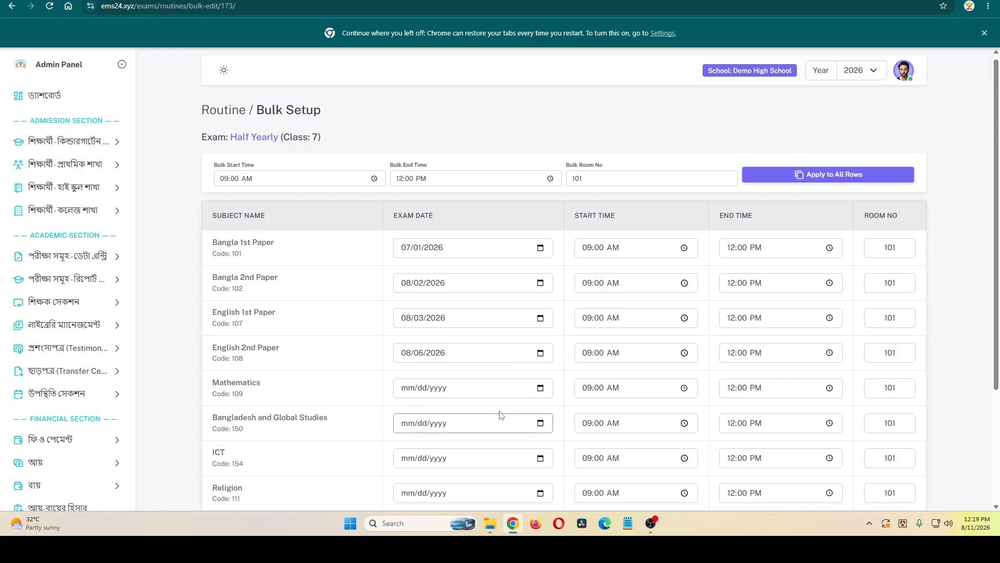
# Date Mathematics 10, BGS 19, ICT 20, Religion 24, Science 22, Agriculture 30 August, then save the routine.
pyautogui.click(540, 387)
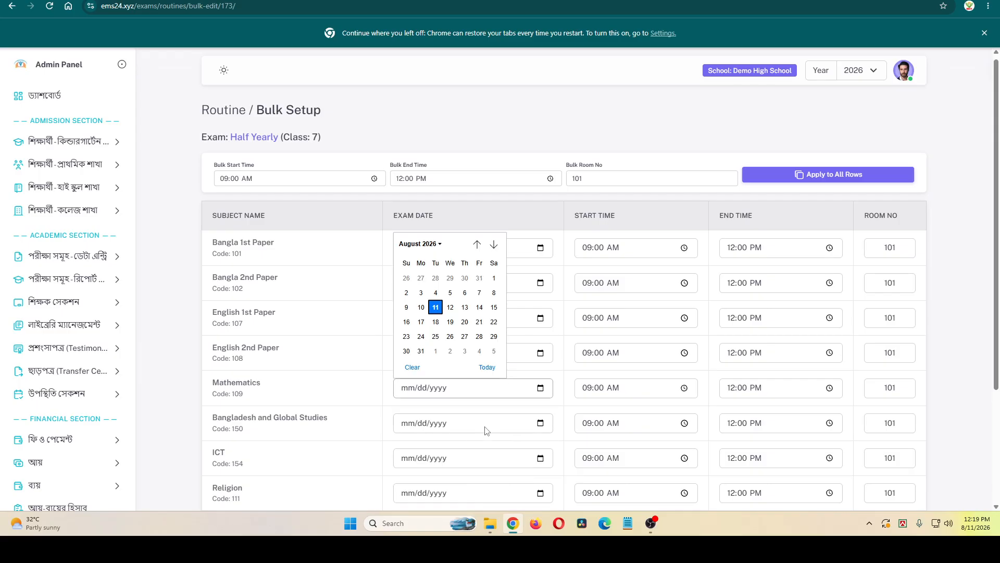
pyautogui.click(421, 308)
pyautogui.click(538, 426)
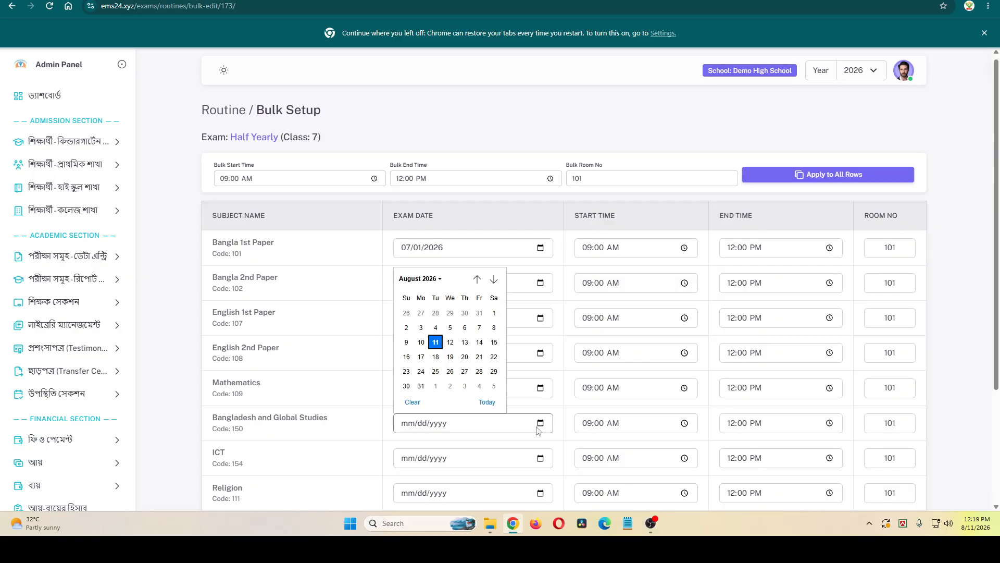
pyautogui.click(406, 356)
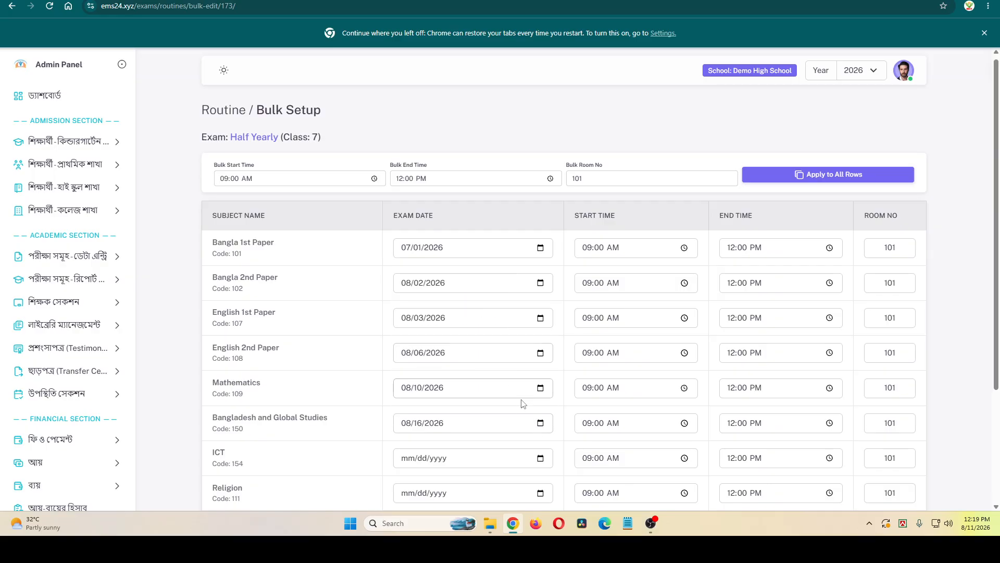
pyautogui.click(541, 431)
pyautogui.click(449, 358)
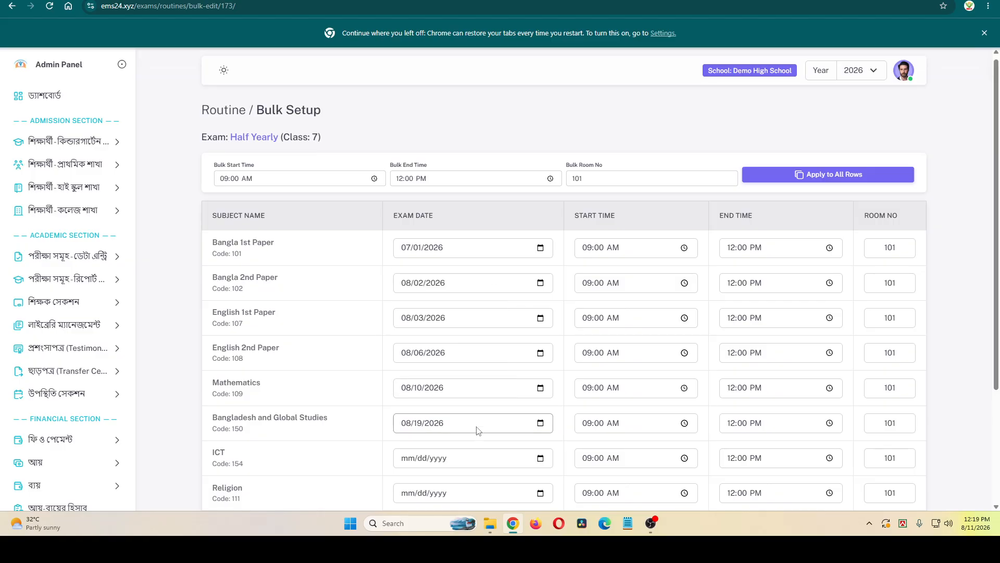
pyautogui.scroll(-2, 500, 388)
pyautogui.click(541, 353)
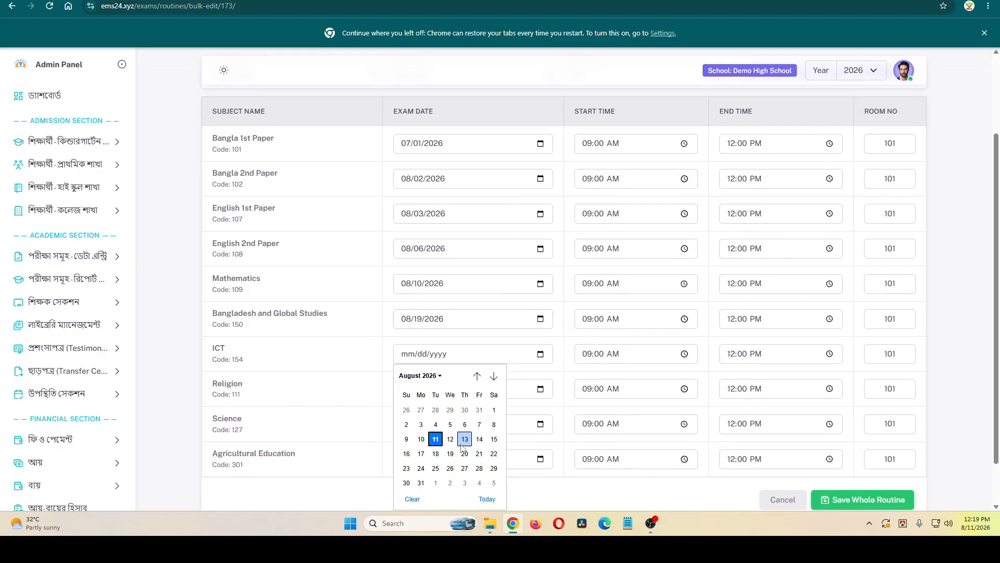
pyautogui.click(513, 413)
pyautogui.click(539, 389)
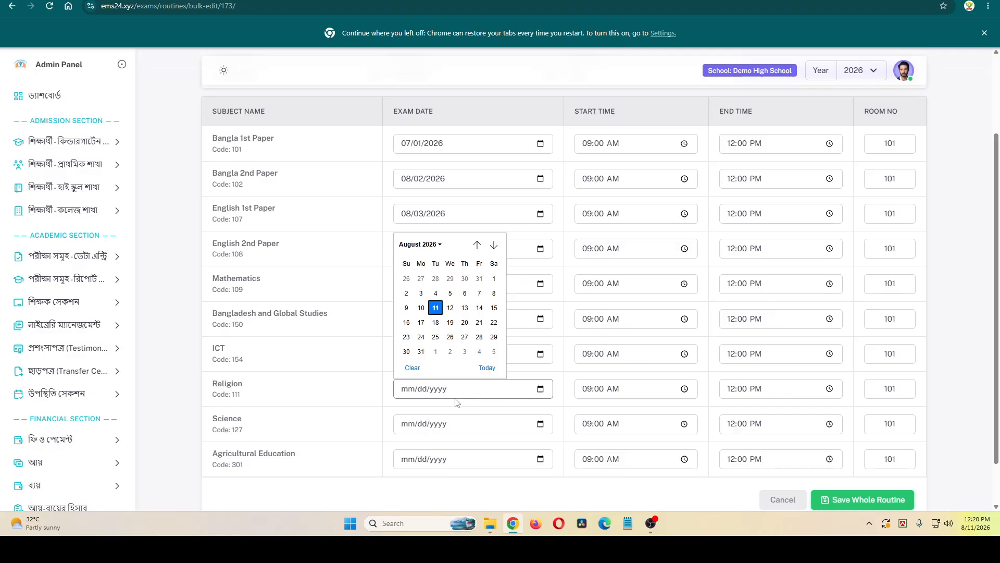
pyautogui.click(427, 350)
pyautogui.click(531, 421)
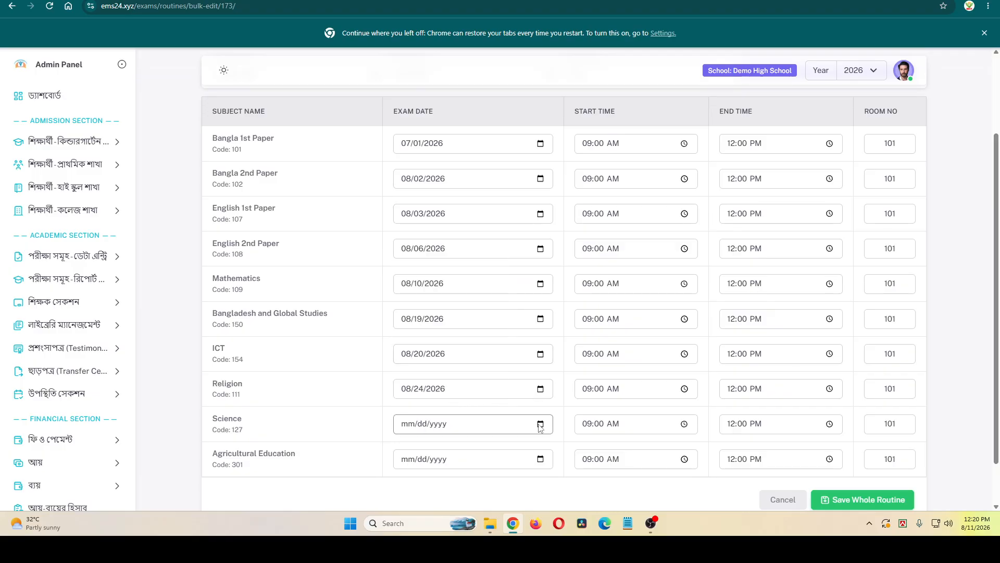
pyautogui.click(540, 423)
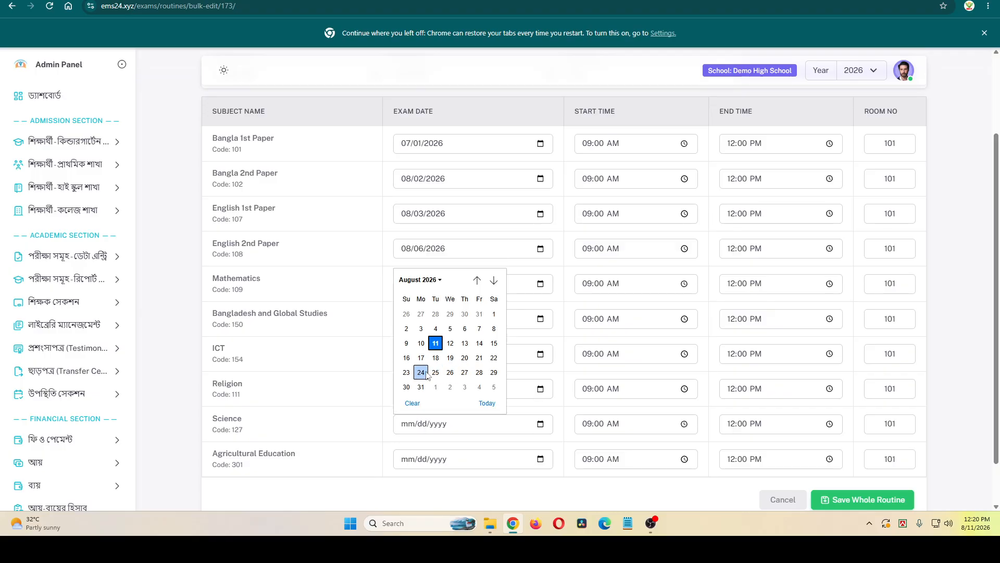
pyautogui.click(494, 357)
pyautogui.click(531, 458)
pyautogui.click(540, 459)
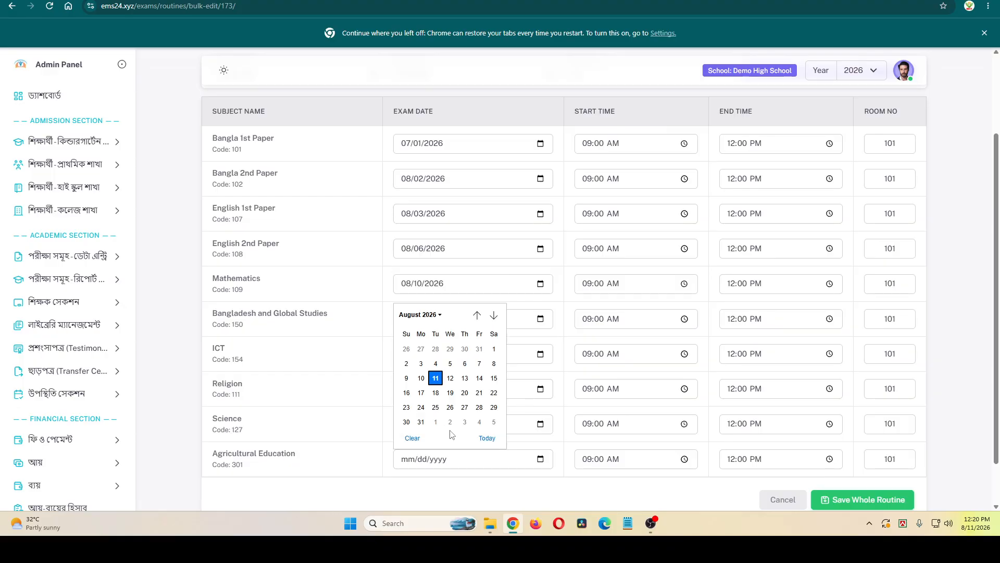
pyautogui.click(406, 421)
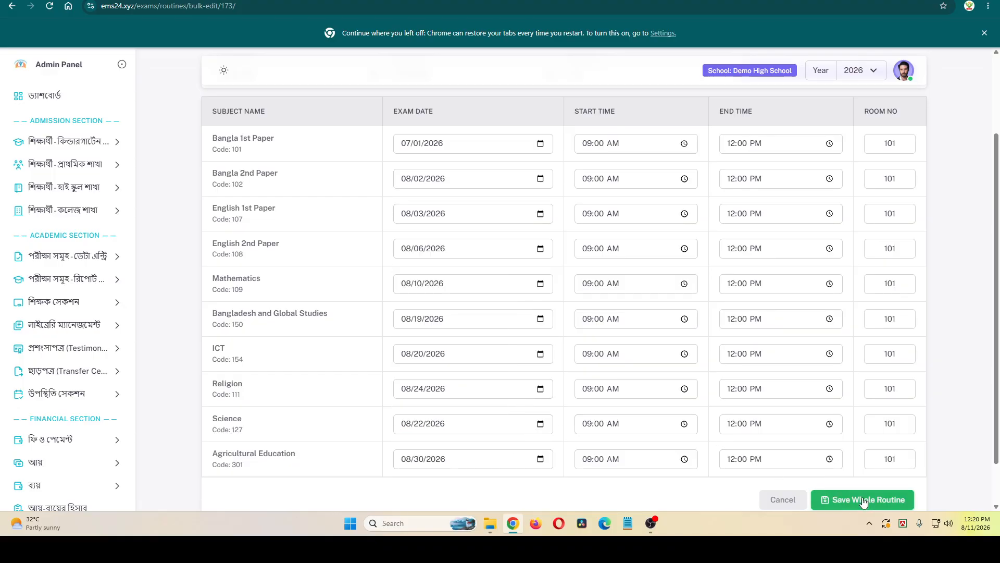
pyautogui.click(888, 503)
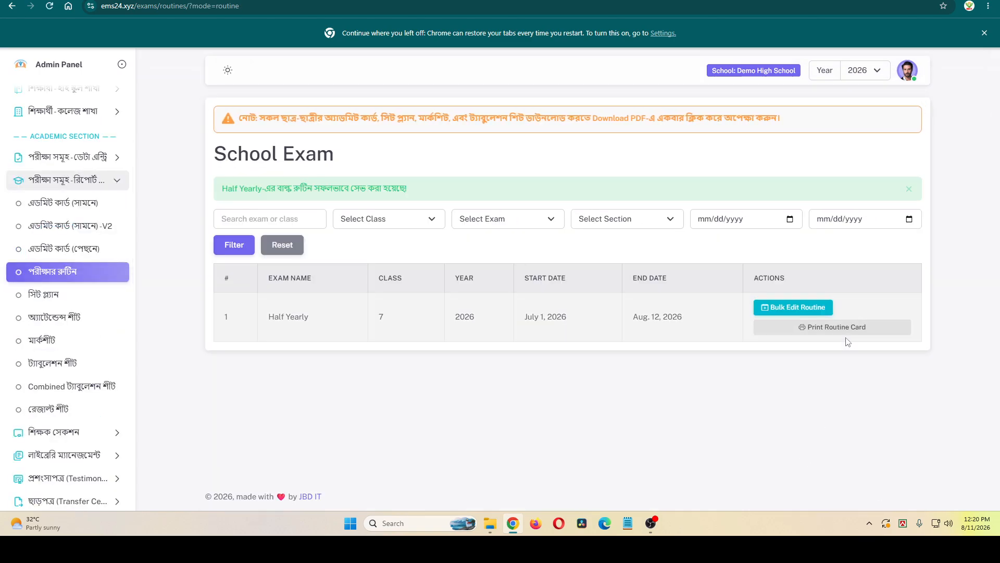
# Preview the printable Half Yearly routine card, then close it to return to the list.
pyautogui.click(844, 328)
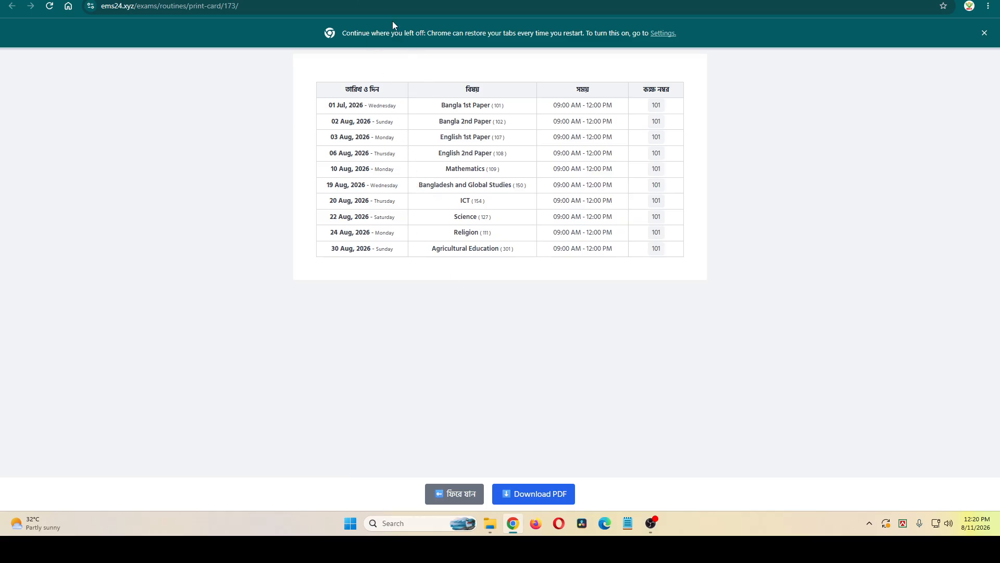
pyautogui.hotkey('ctrl', 'w')
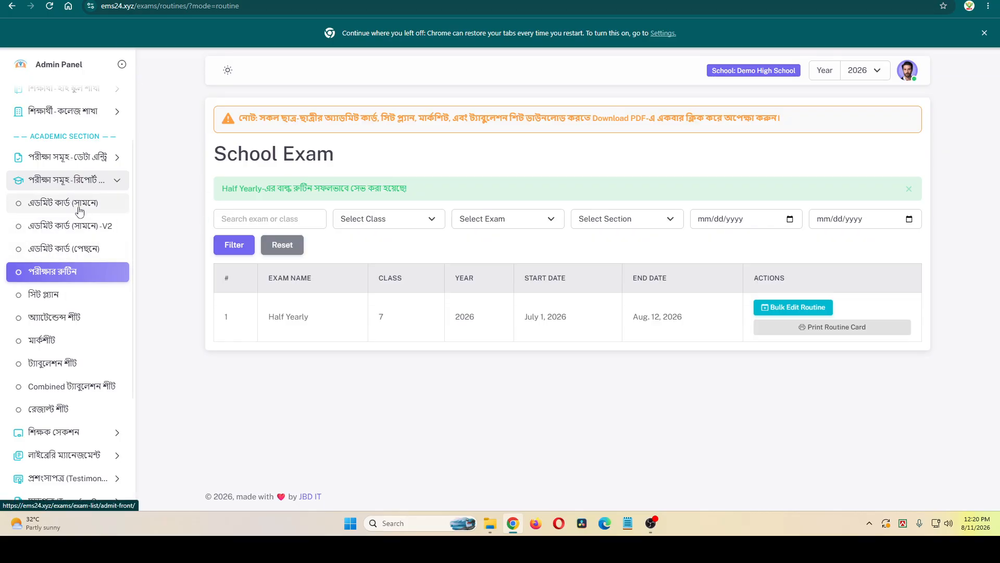
# Save the admit card signature settings without a new image, then open the Half Yearly front admit card.
pyautogui.click(80, 208)
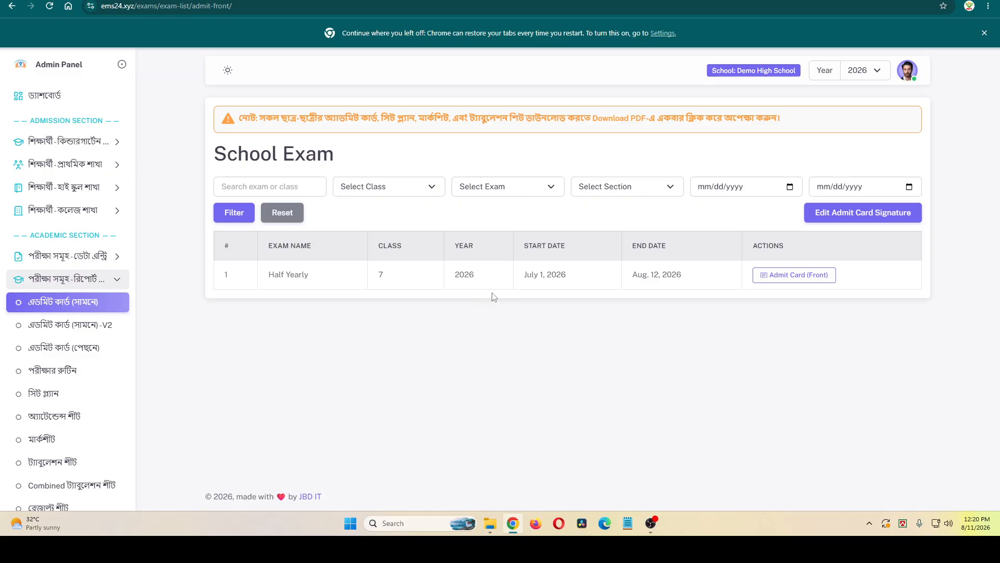
pyautogui.click(858, 214)
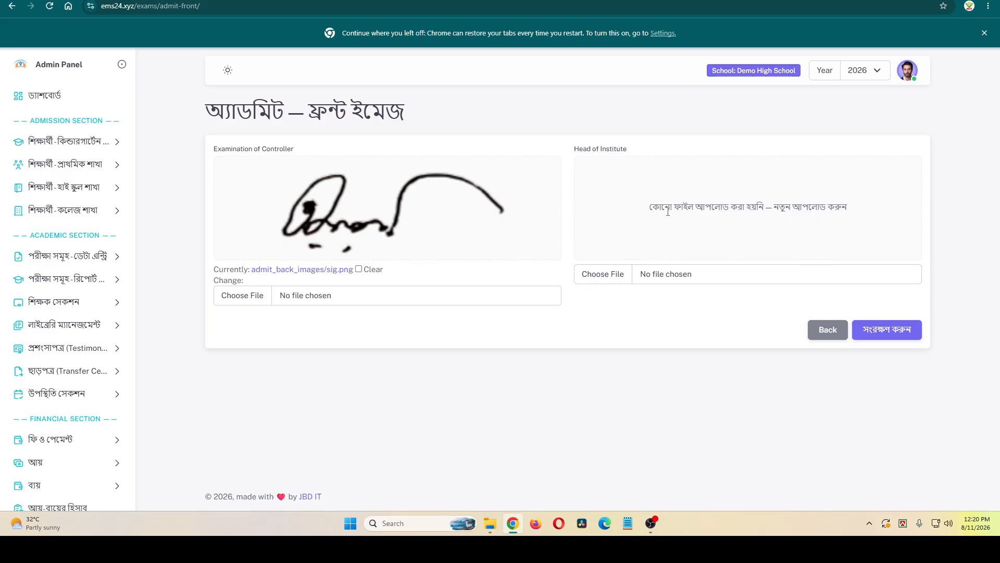
pyautogui.click(599, 276)
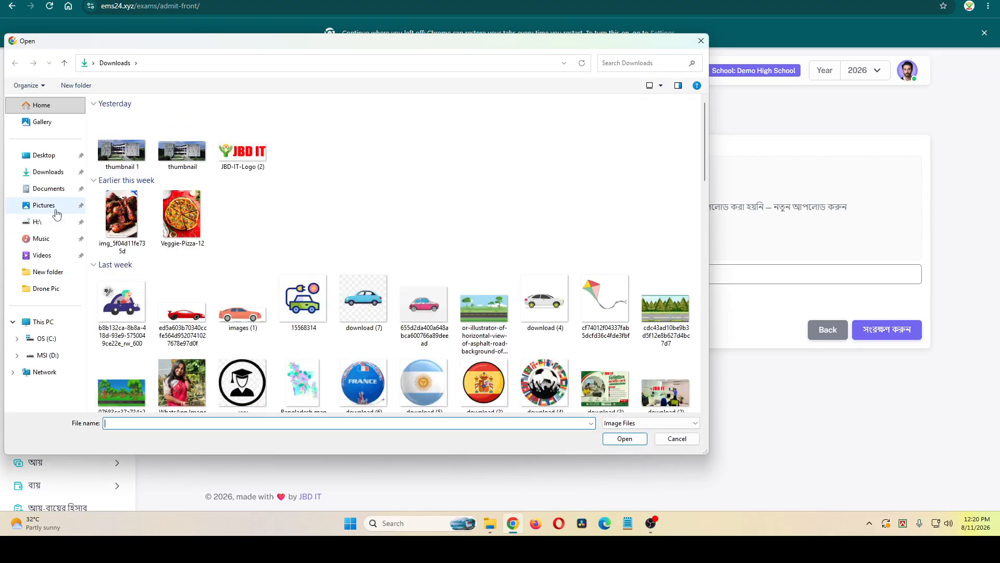
pyautogui.click(50, 177)
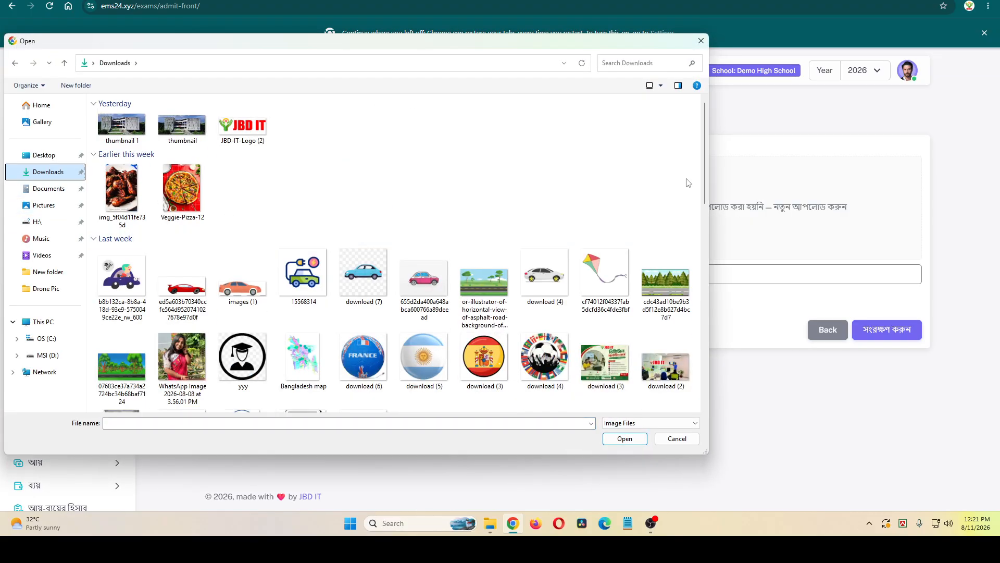
pyautogui.moveTo(704, 170); pyautogui.dragTo(706, 415)
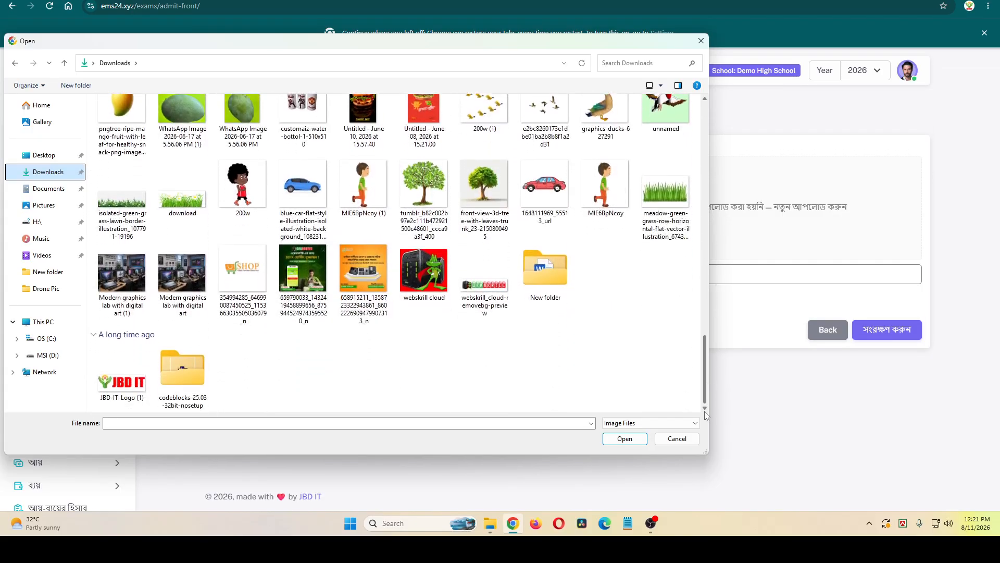
pyautogui.click(683, 439)
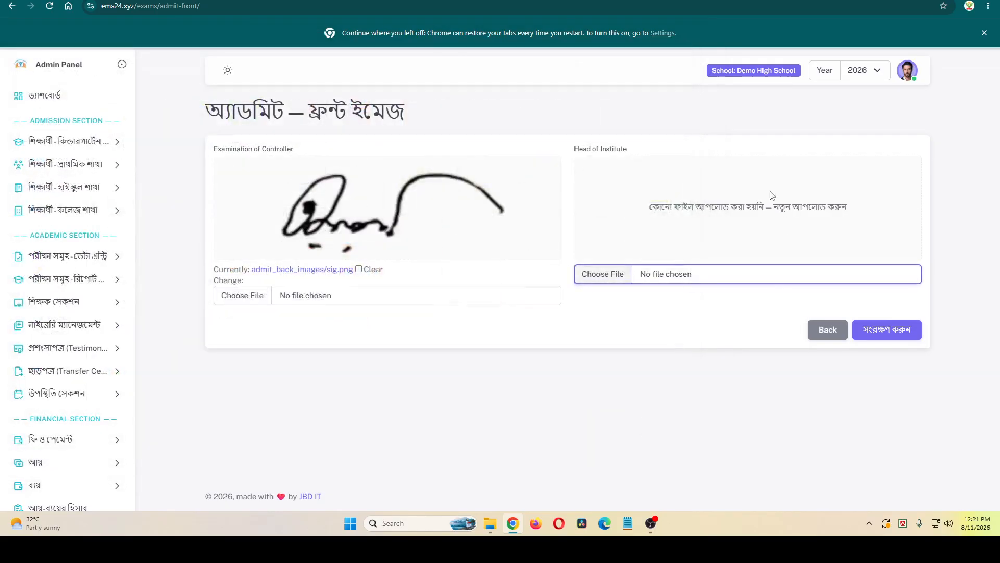
pyautogui.click(888, 331)
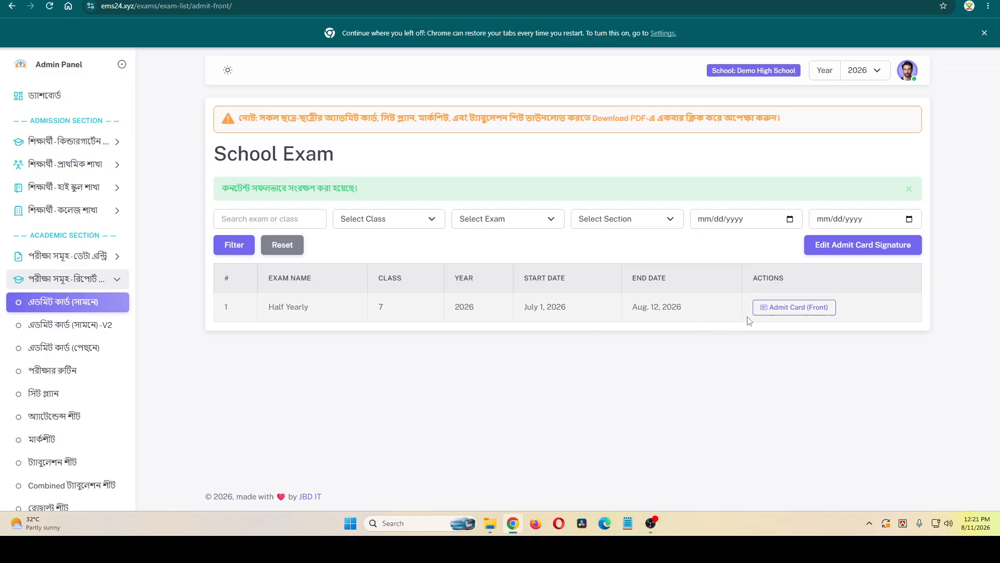
pyautogui.click(811, 309)
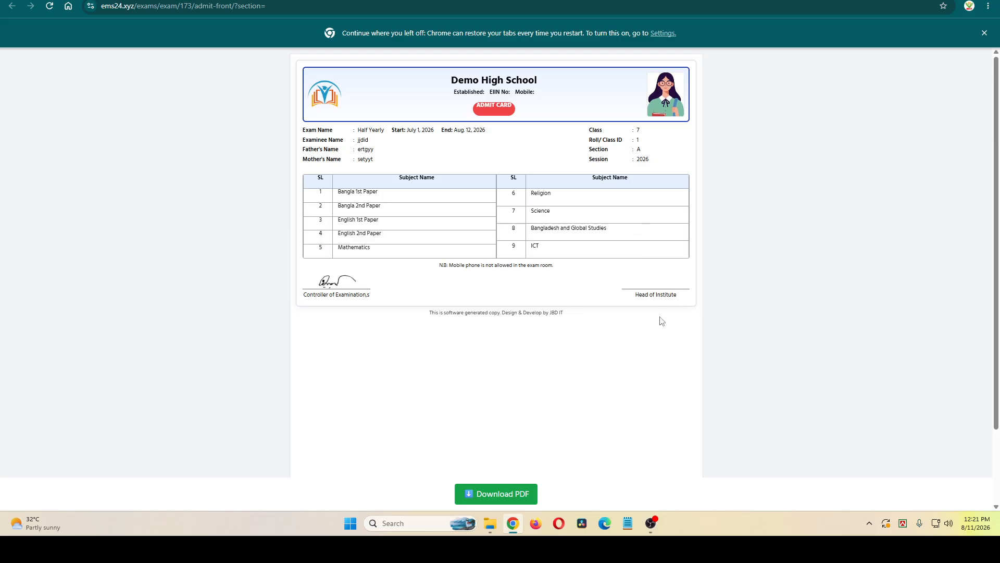
pyautogui.scroll(-1, 638, 327)
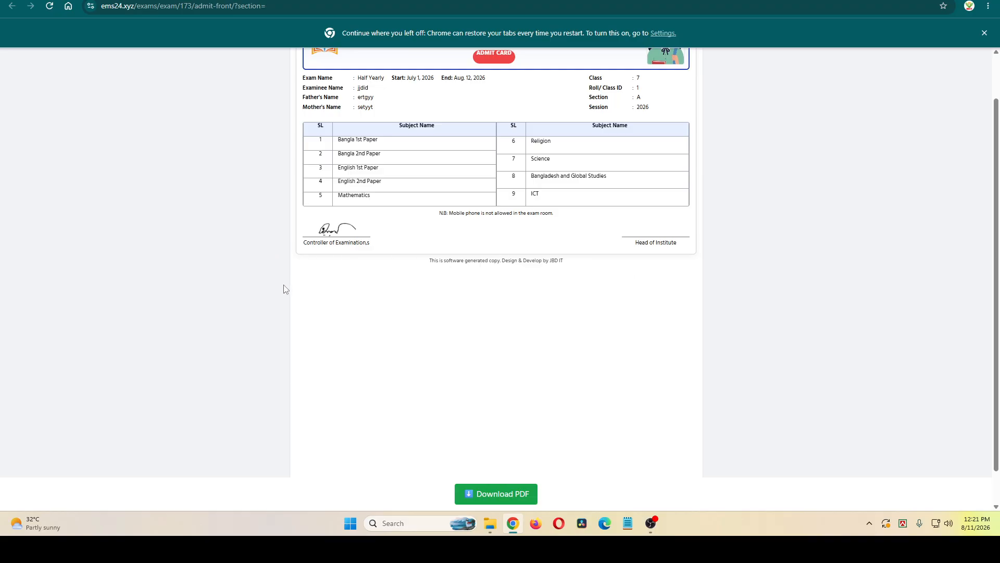
pyautogui.scroll(-1, 658, 416)
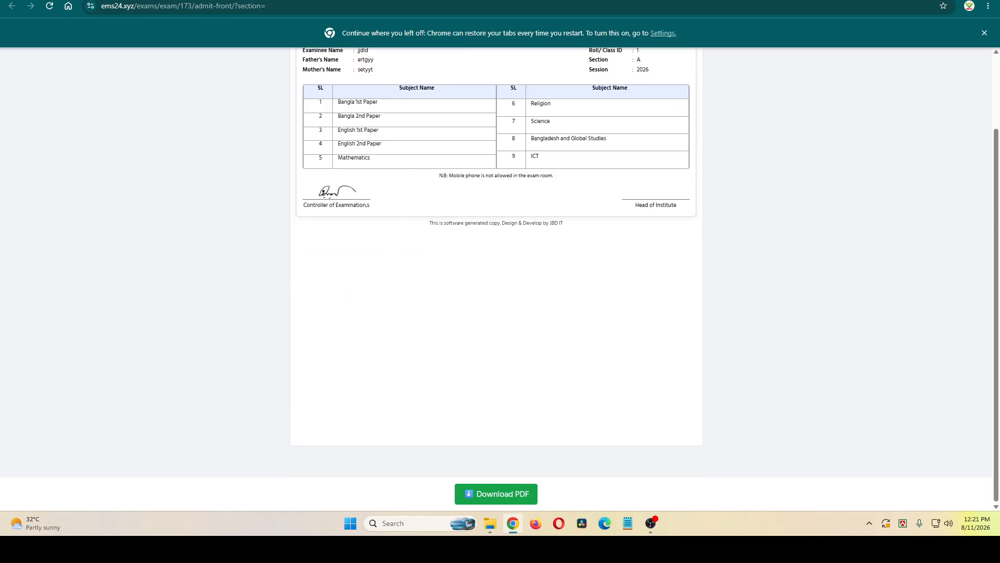
# Open the Half Yearly Admit Card (Front-V2), scroll through it, then close it.
pyautogui.click(73, 0)
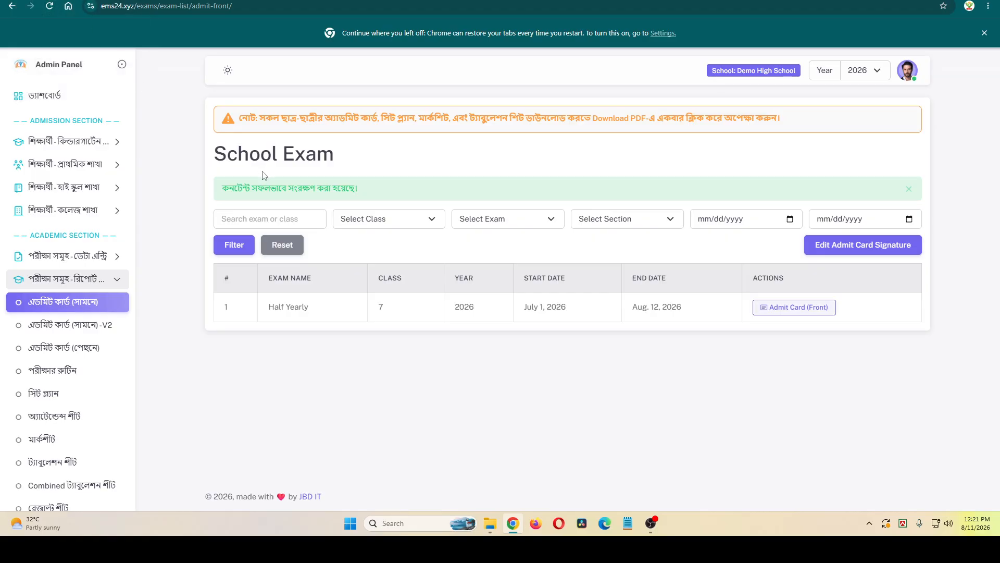
pyautogui.click(79, 329)
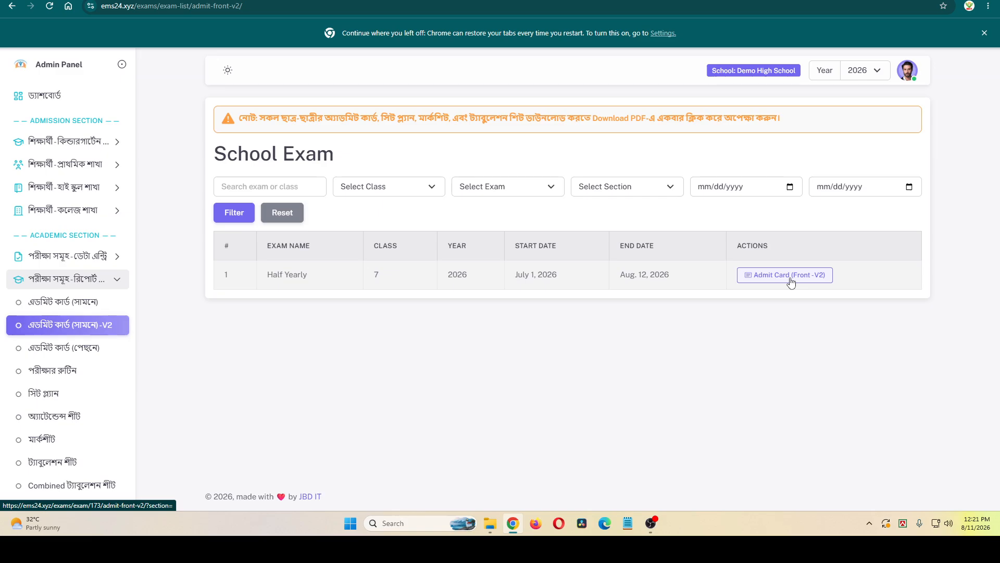
pyautogui.click(790, 280)
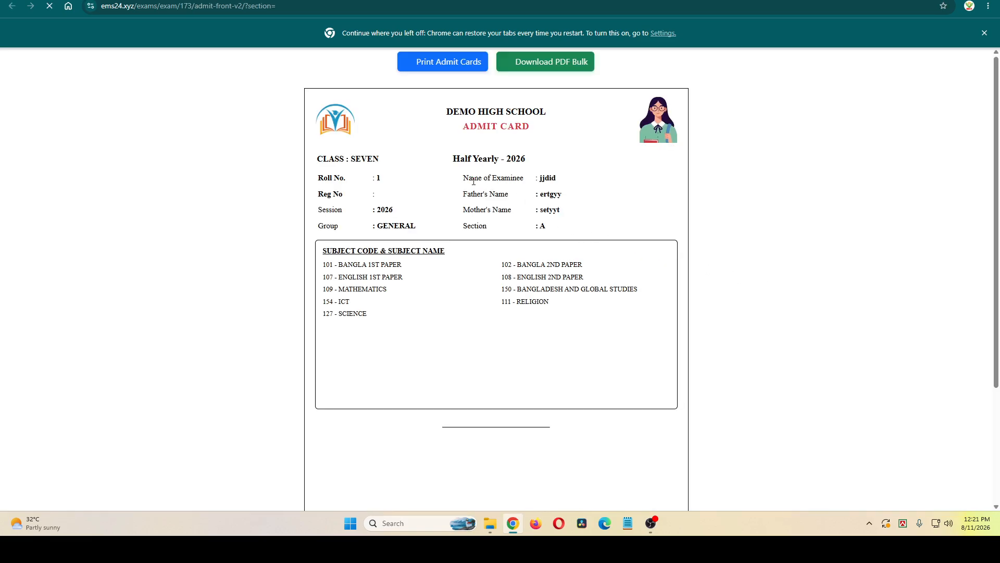
pyautogui.scroll(-3, 618, 309)
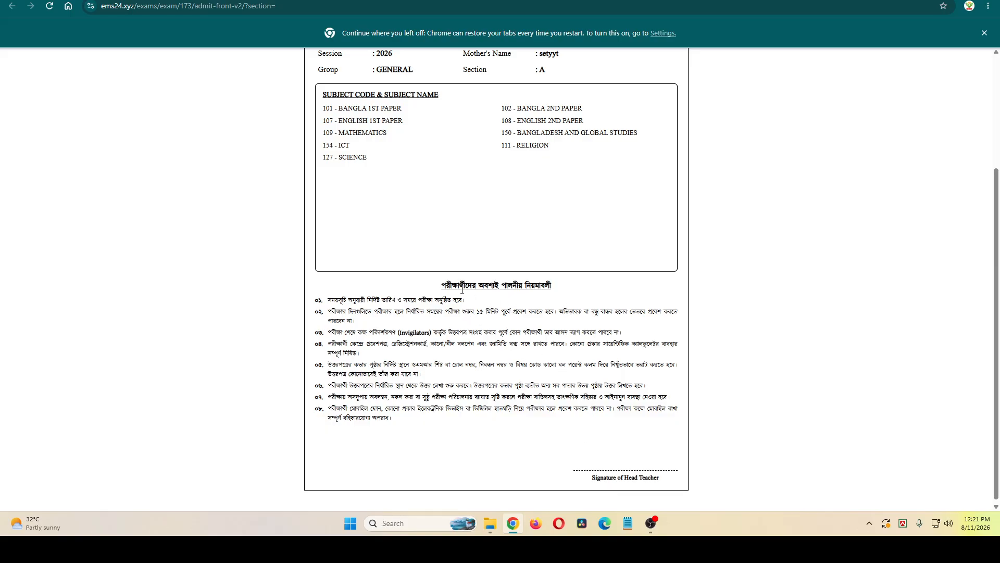
pyautogui.scroll(3, 563, 308)
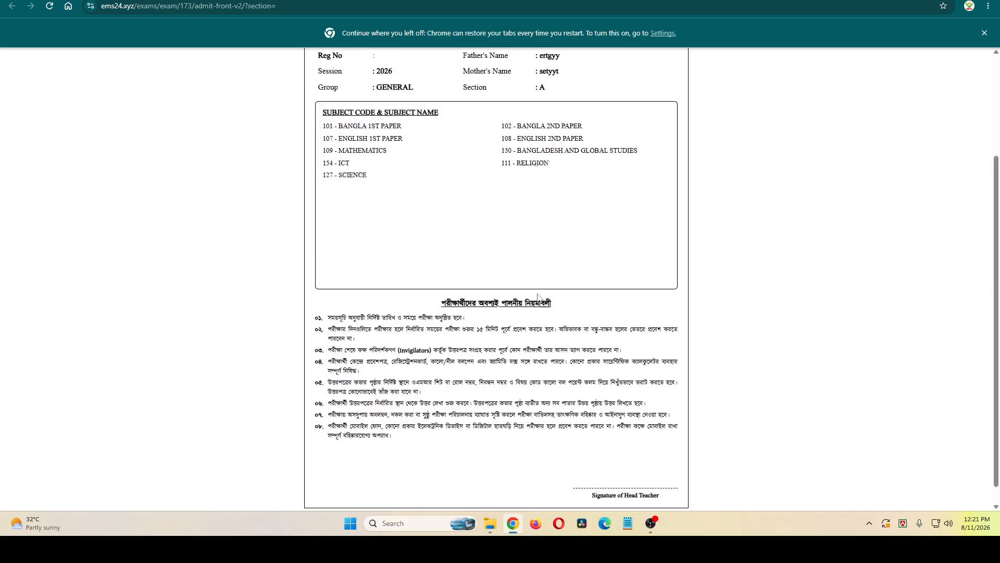
pyautogui.scroll(-3, 631, 415)
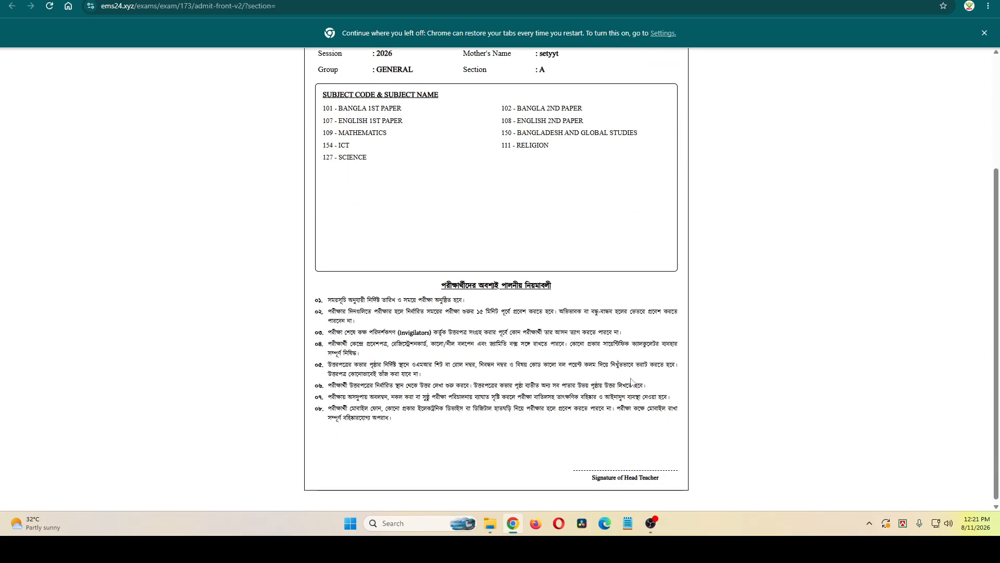
pyautogui.scroll(2, 606, 354)
pyautogui.scroll(1, 606, 354)
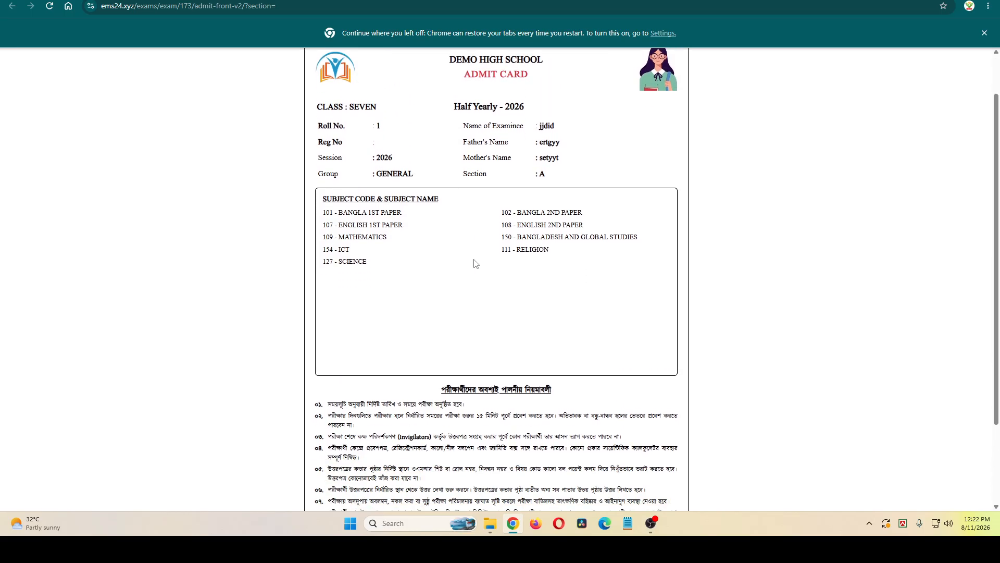
pyautogui.scroll(-2, 577, 262)
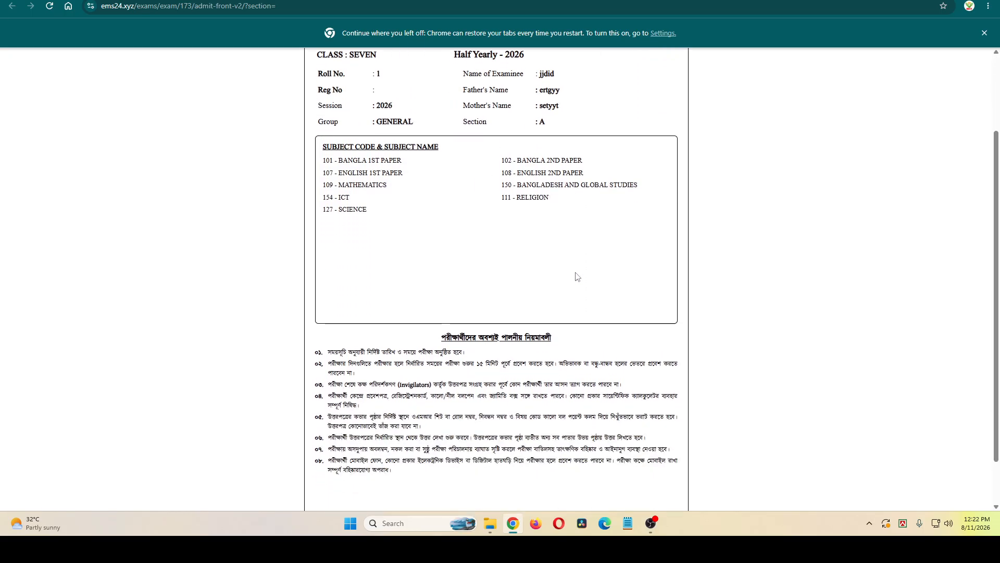
pyautogui.scroll(2, 538, 301)
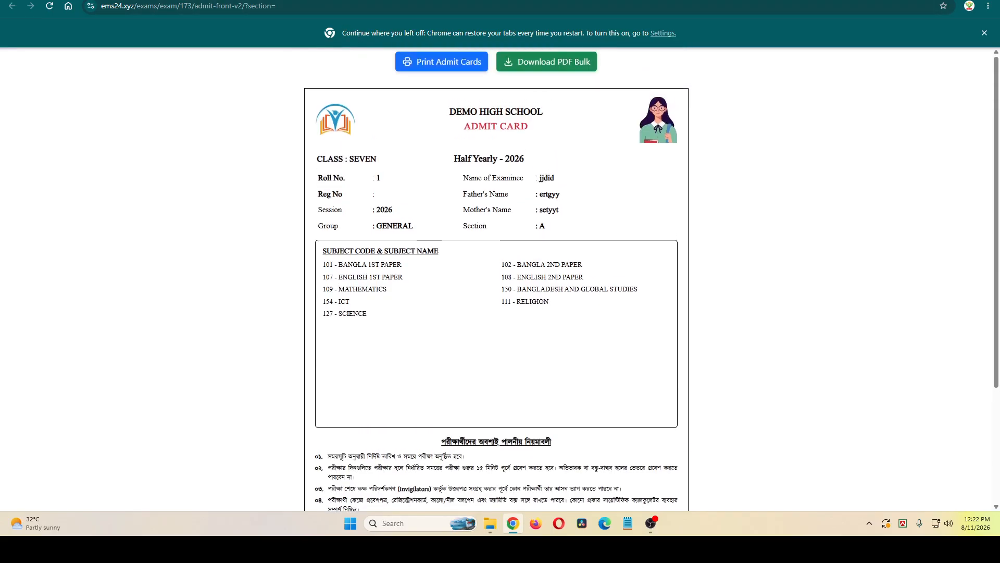
pyautogui.hotkey('ctrl', 'w')
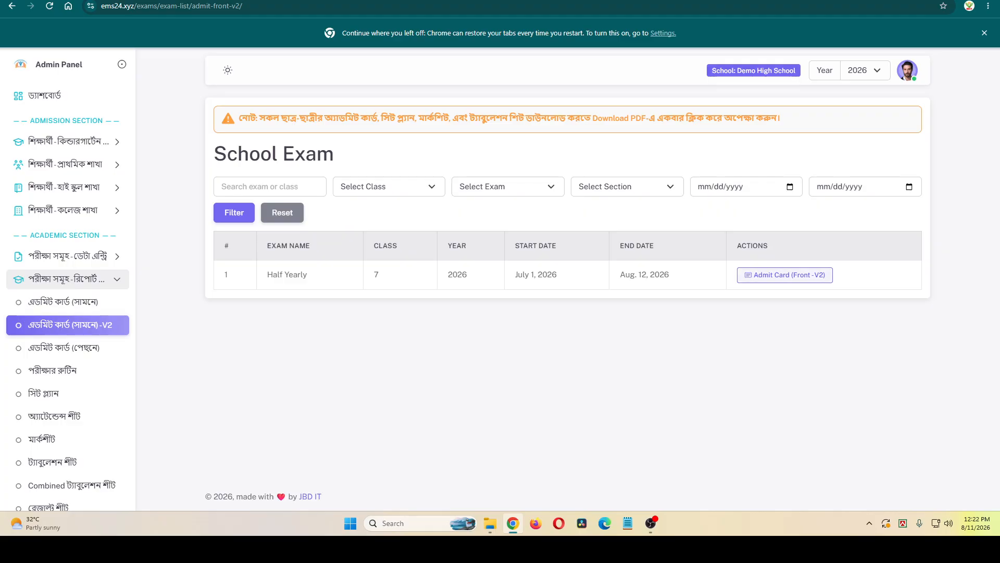
# Preview the Half Yearly Admit Card (Back), then open Edit Admit Card Text.
pyautogui.click(73, 354)
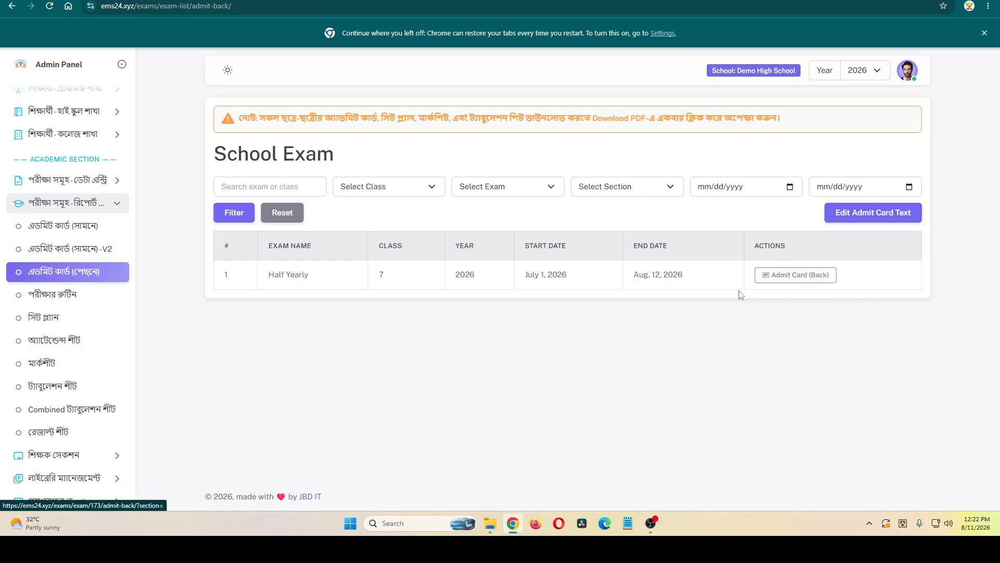
pyautogui.click(792, 276)
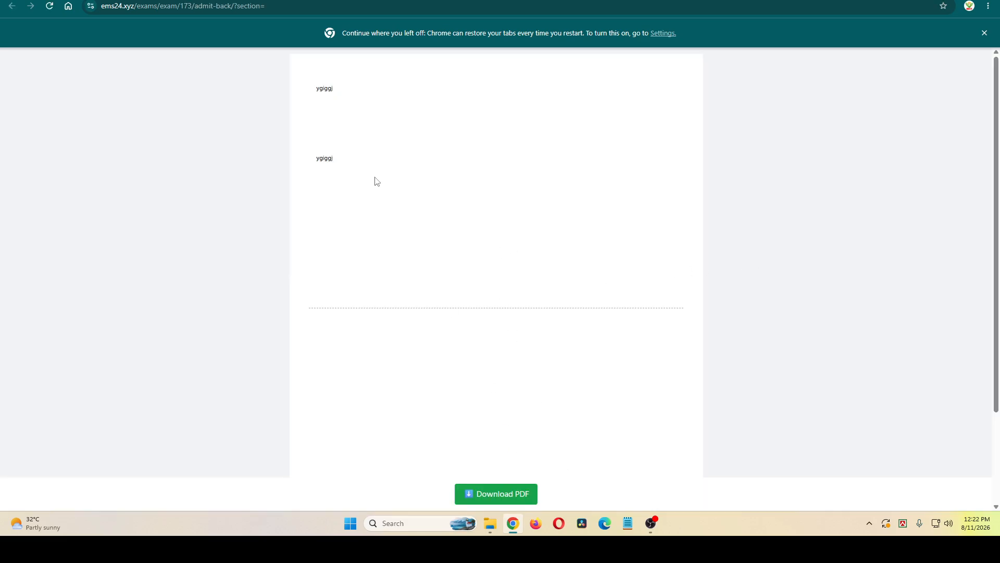
pyautogui.hotkey('alt', 'Left')
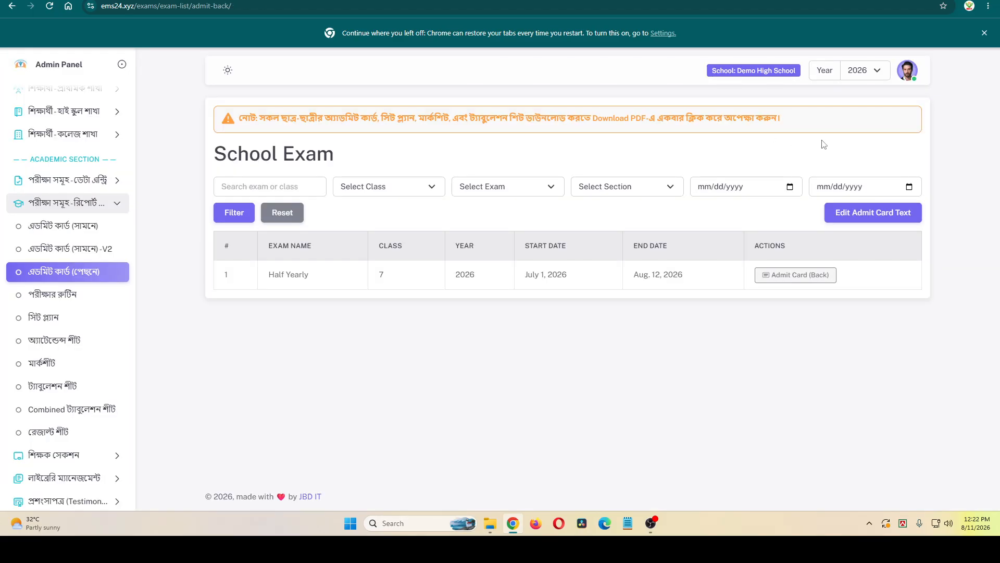
pyautogui.click(874, 208)
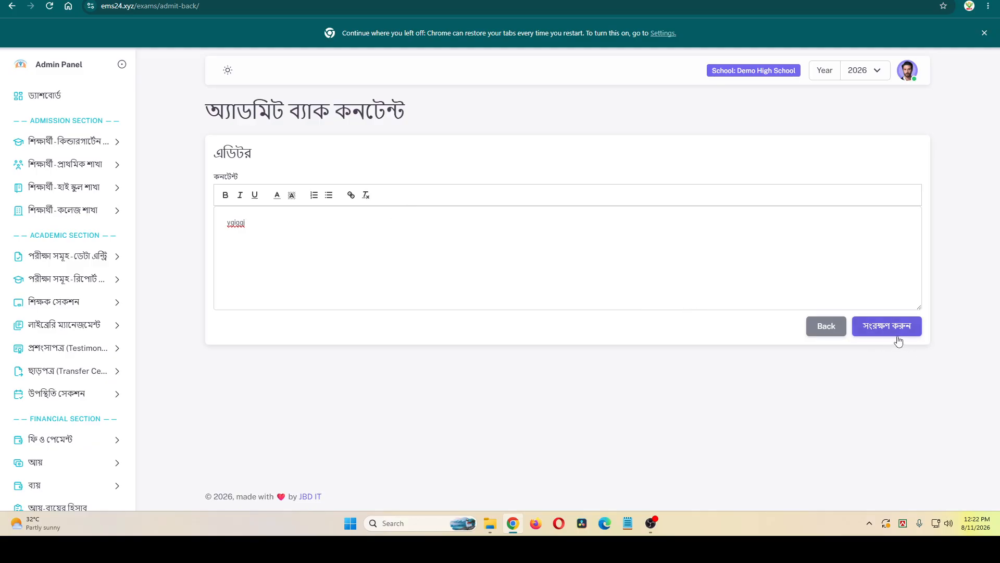
# Open the Half Yearly seat plan card from exam reports, then go back to the seat plan list.
pyautogui.click(74, 281)
pyautogui.scroll(-1, 79, 348)
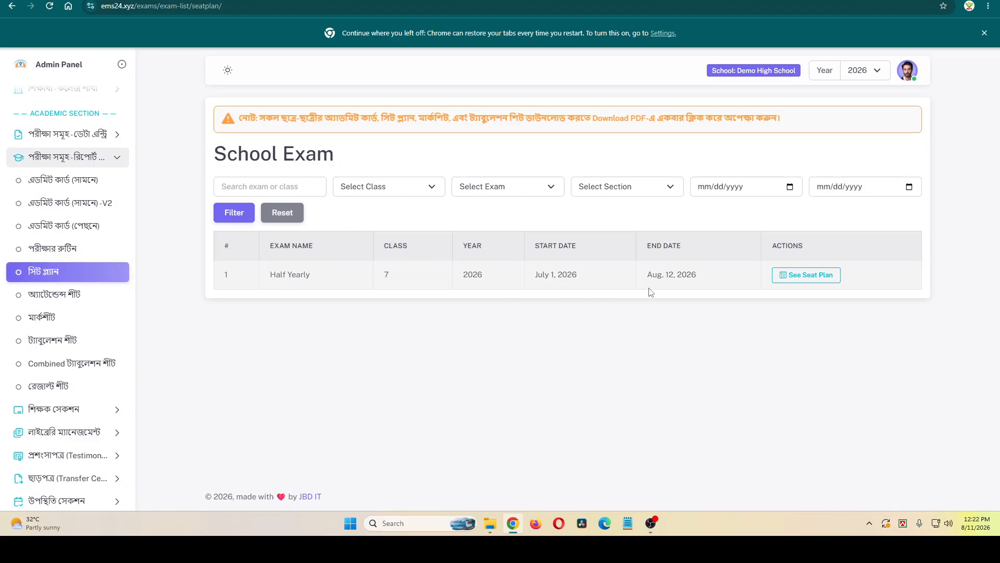
pyautogui.click(825, 284)
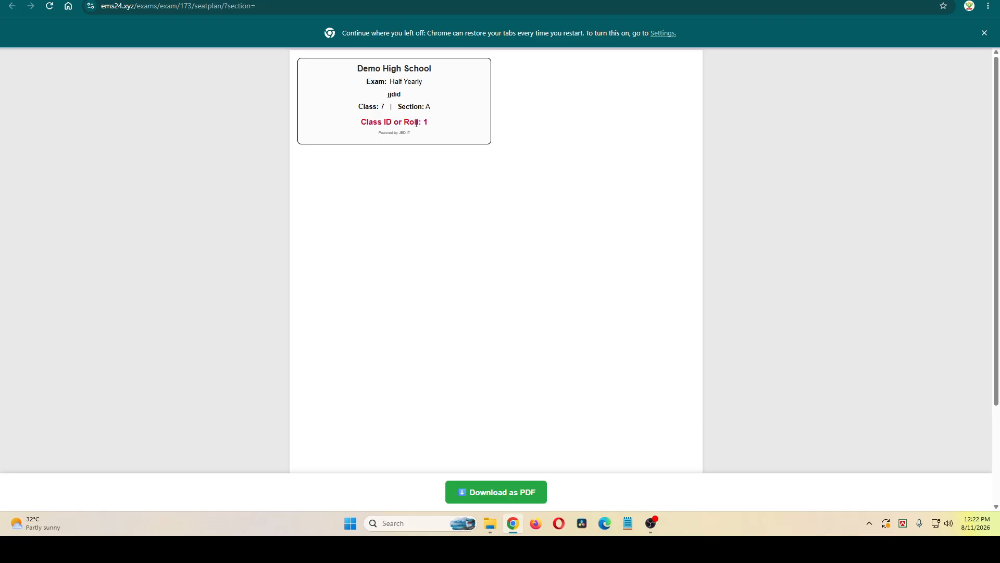
pyautogui.doubleClick(395, 95)
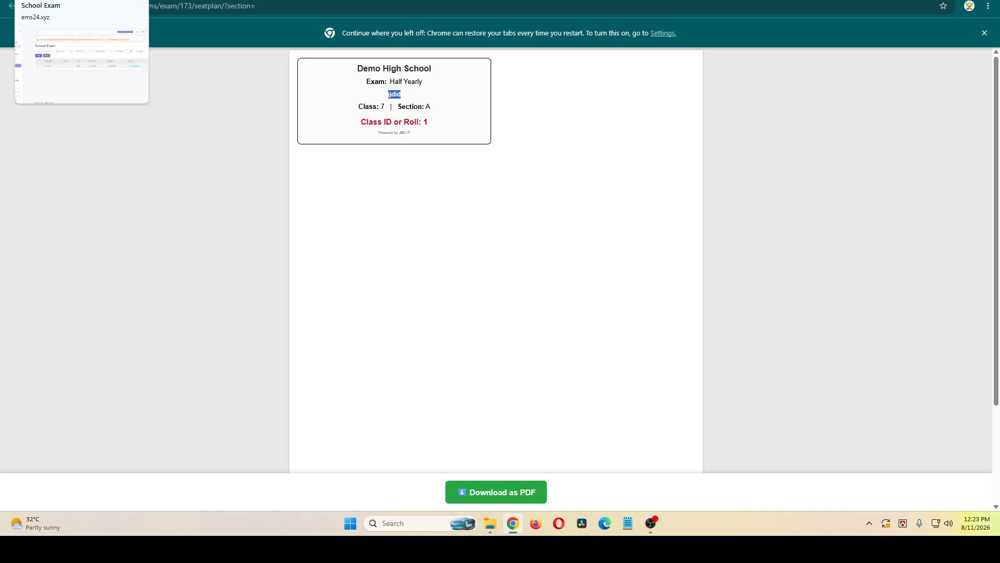
pyautogui.click(62, 0)
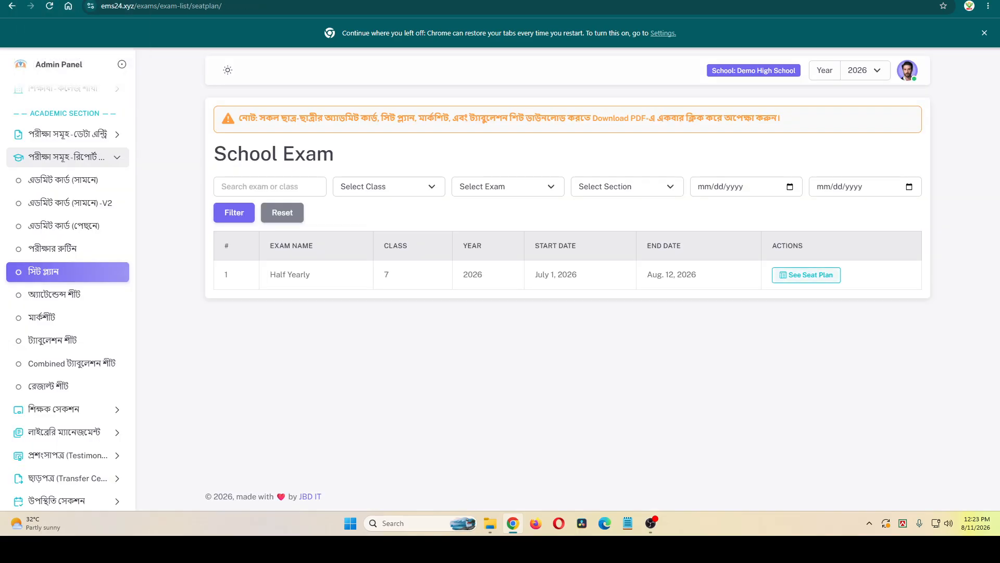
# Open the attendance sheet exam list, then expand the exam data entry menu.
pyautogui.click(68, 295)
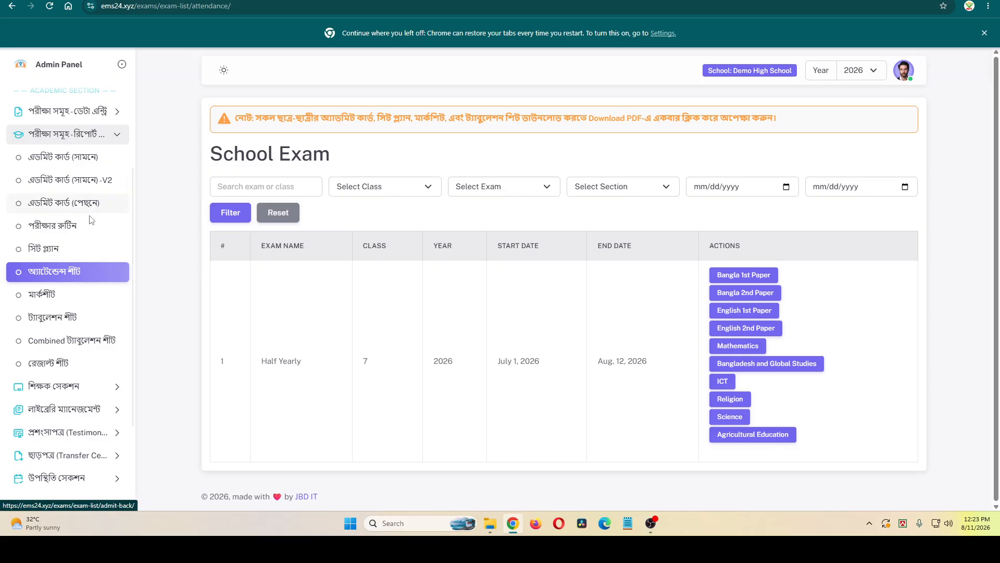
pyautogui.click(91, 112)
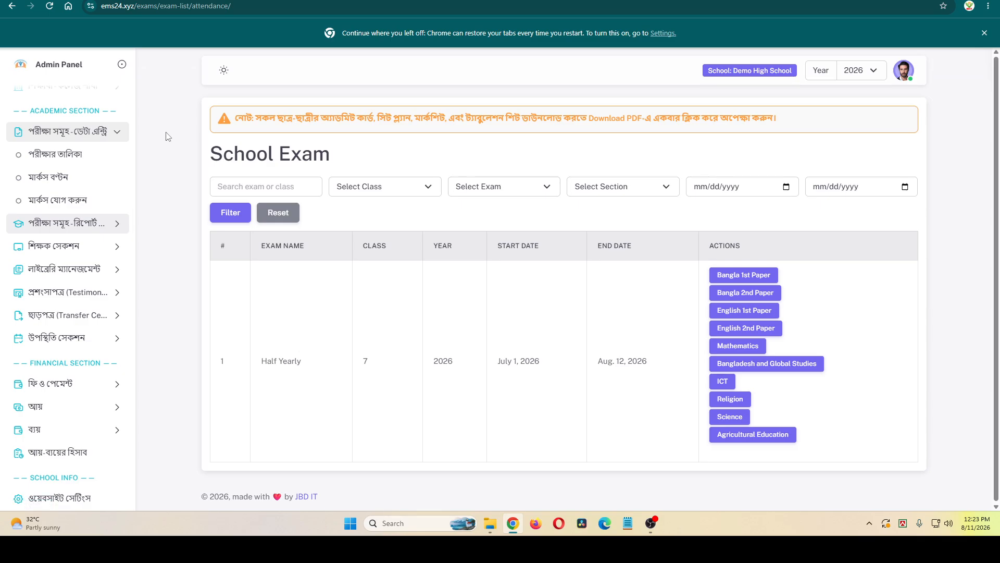
# Open the Half Yearly exam's Set Full Marks page and select the Mathematics Full Marks field.
pyautogui.click(64, 179)
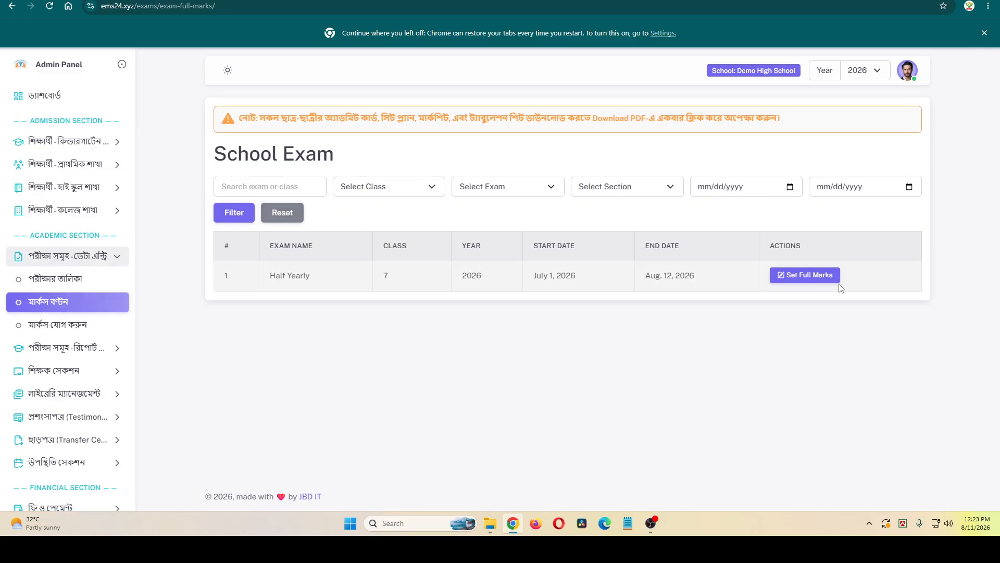
pyautogui.click(805, 276)
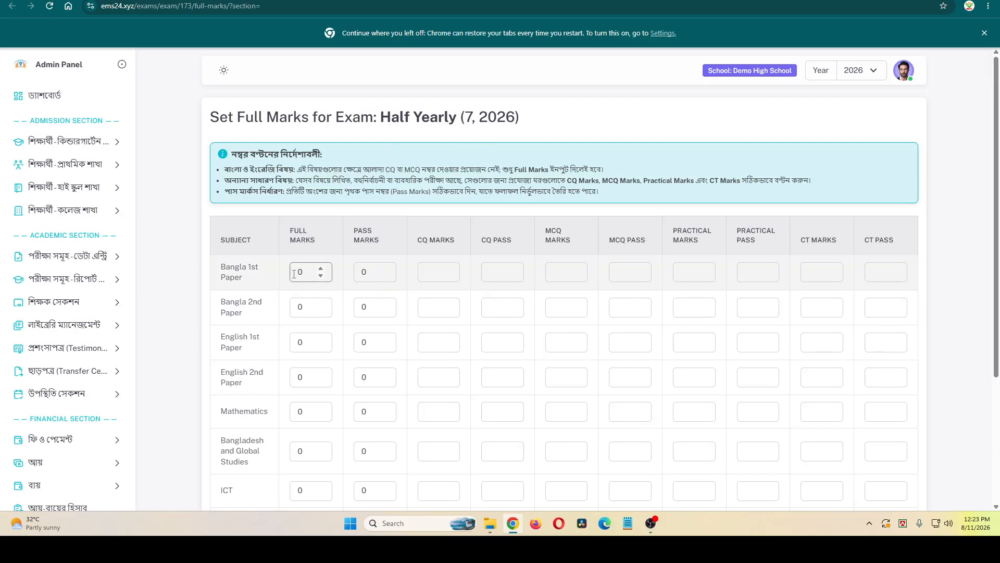
pyautogui.scroll(-3, 499, 277)
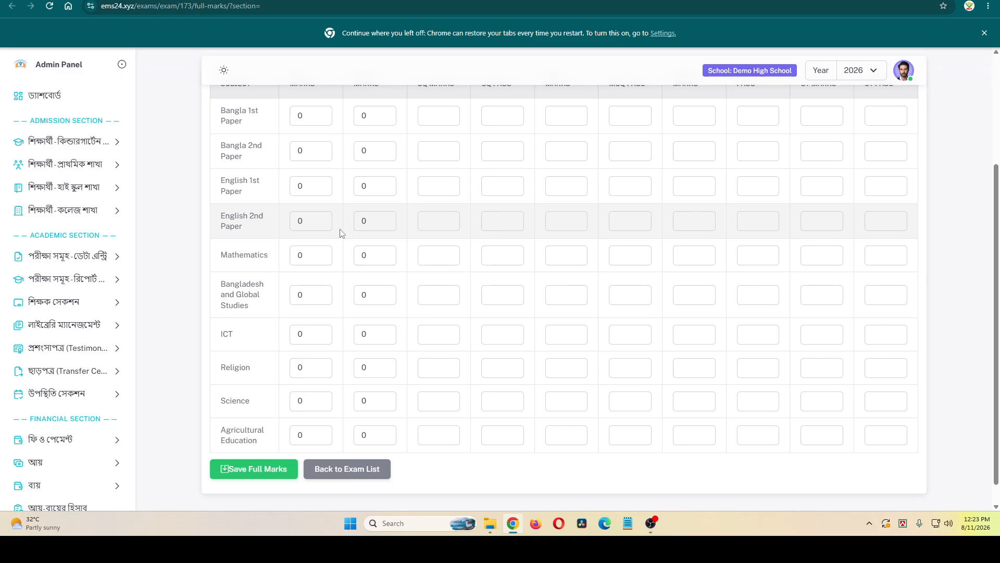
pyautogui.click(298, 257)
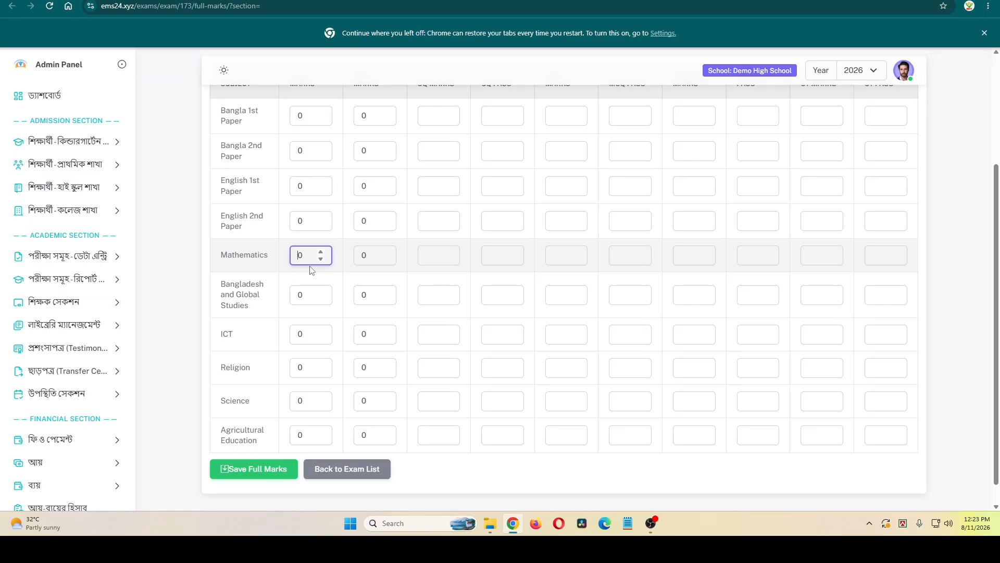
# Enter Mathematics marks: full 100, pass 33, CQ 70 with pass 23, MCQ 30 with pass 10.
pyautogui.write('100')
pyautogui.press('Tab')
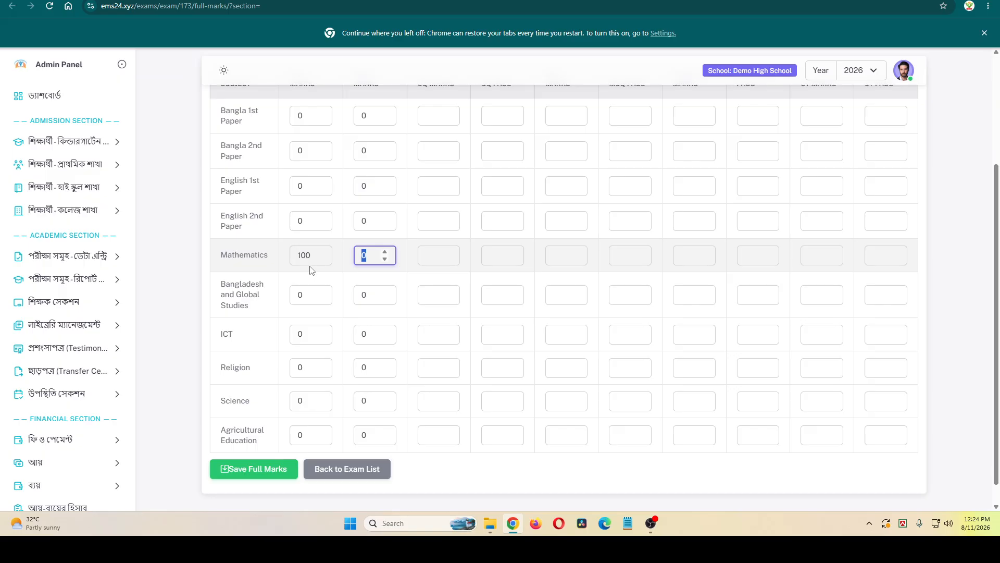
pyautogui.write('33')
pyautogui.scroll(1, 311, 270)
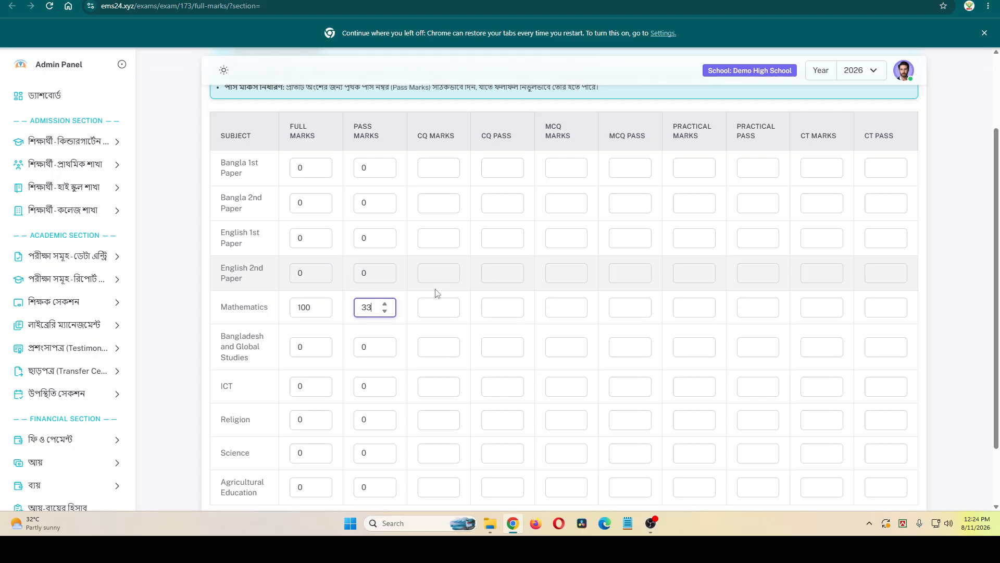
pyautogui.press('Tab')
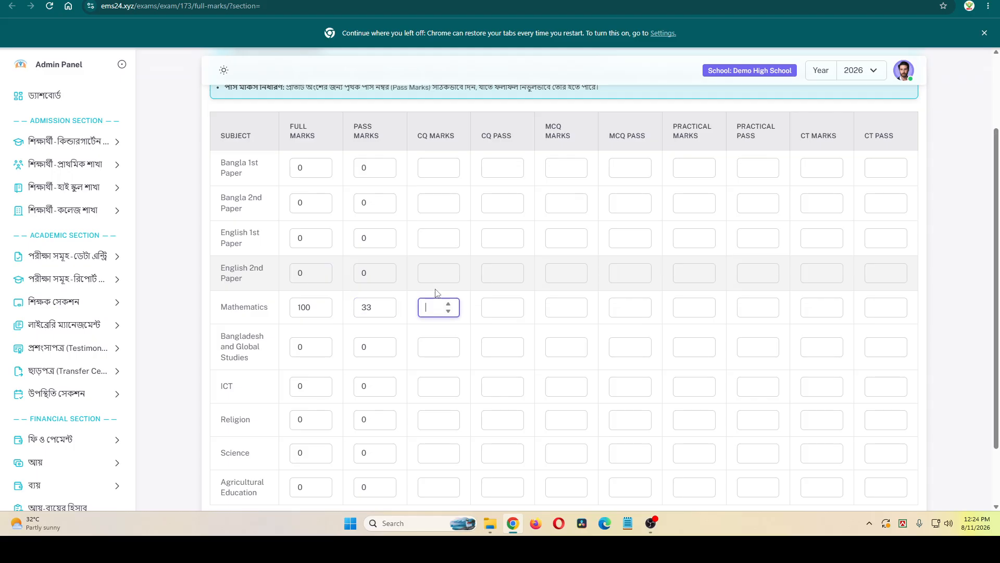
pyautogui.write('70')
pyautogui.press('Tab')
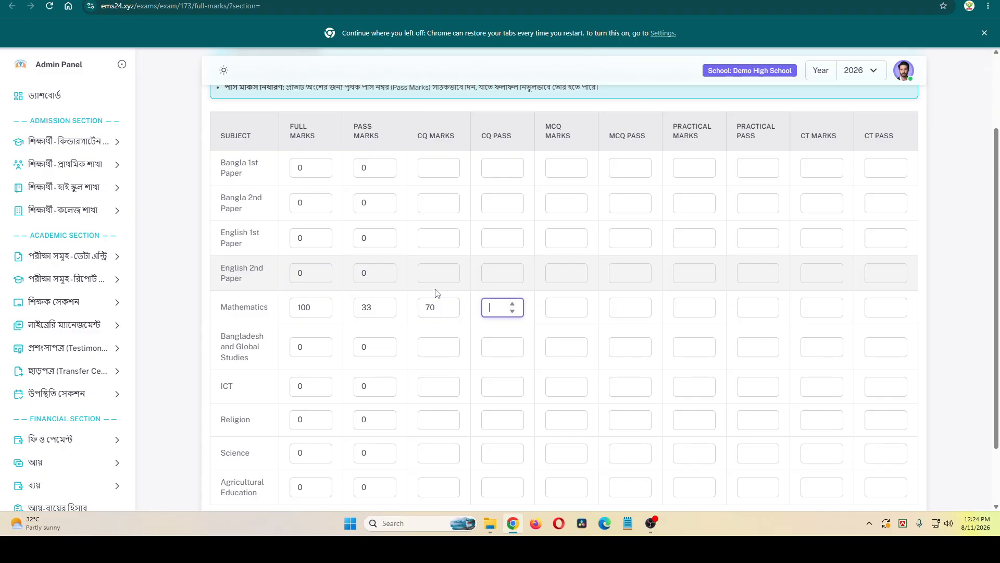
pyautogui.write('23')
pyautogui.press('Tab')
pyautogui.write('30')
pyautogui.press('Tab')
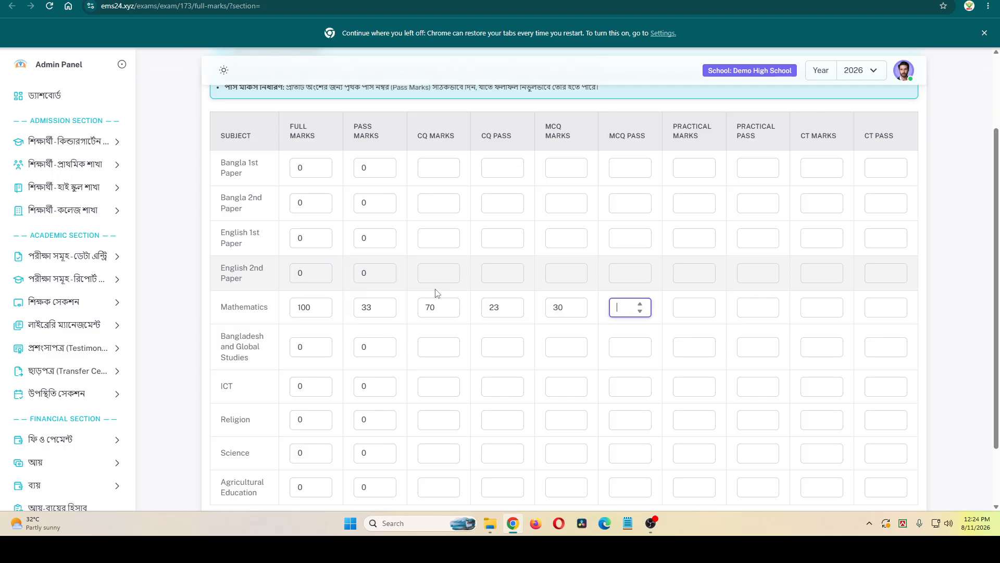
pyautogui.write('10')
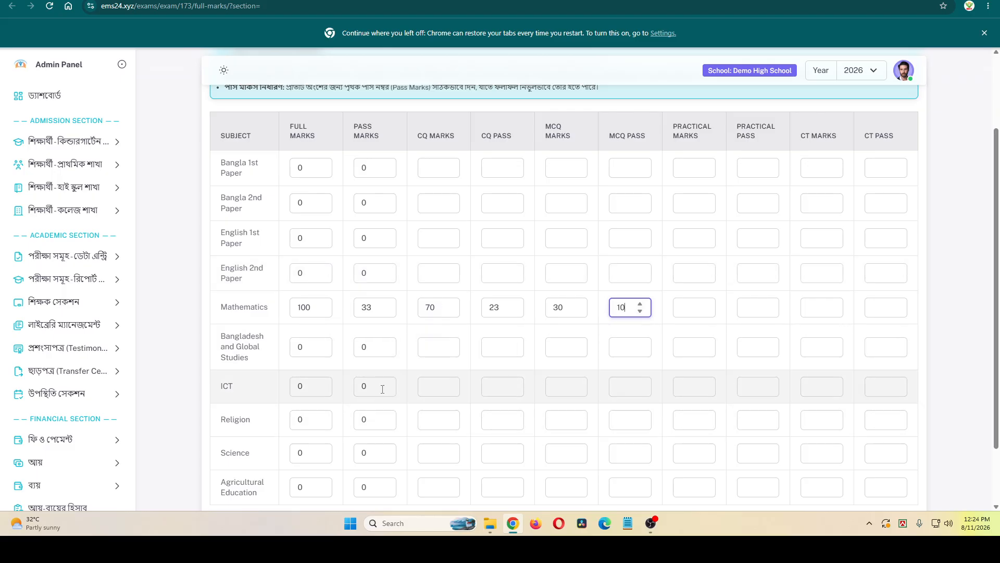
# Enter Bangladesh and Global Studies marks: full 100, pass 33, CQ 70 with pass 23.
pyautogui.click(300, 347)
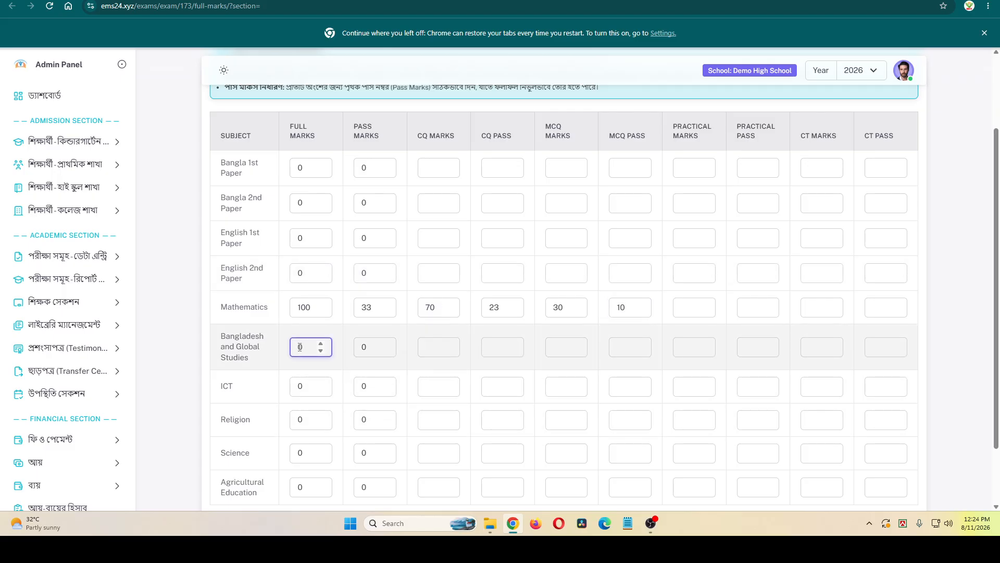
pyautogui.write('100')
pyautogui.press('Tab')
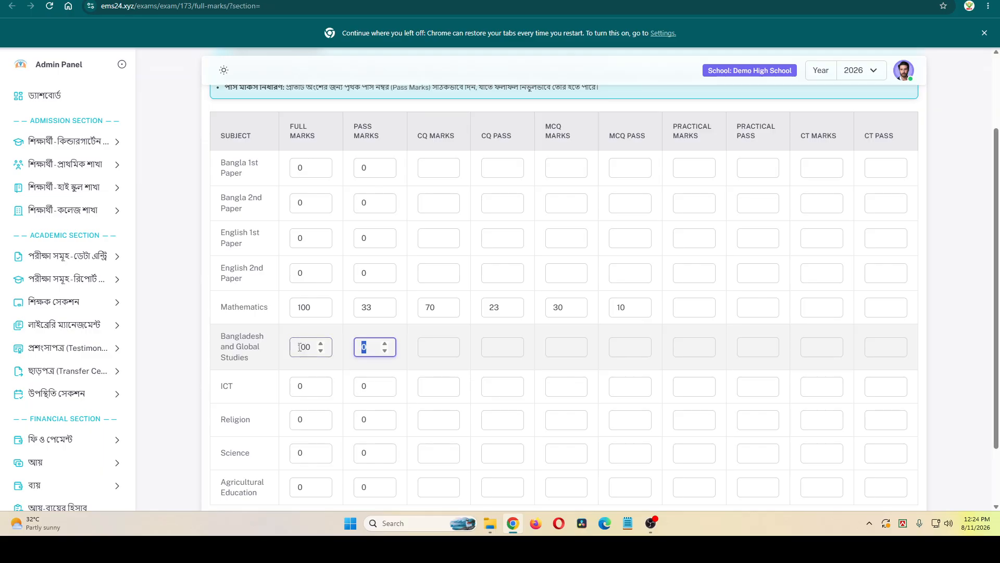
pyautogui.write('33')
pyautogui.press('Tab')
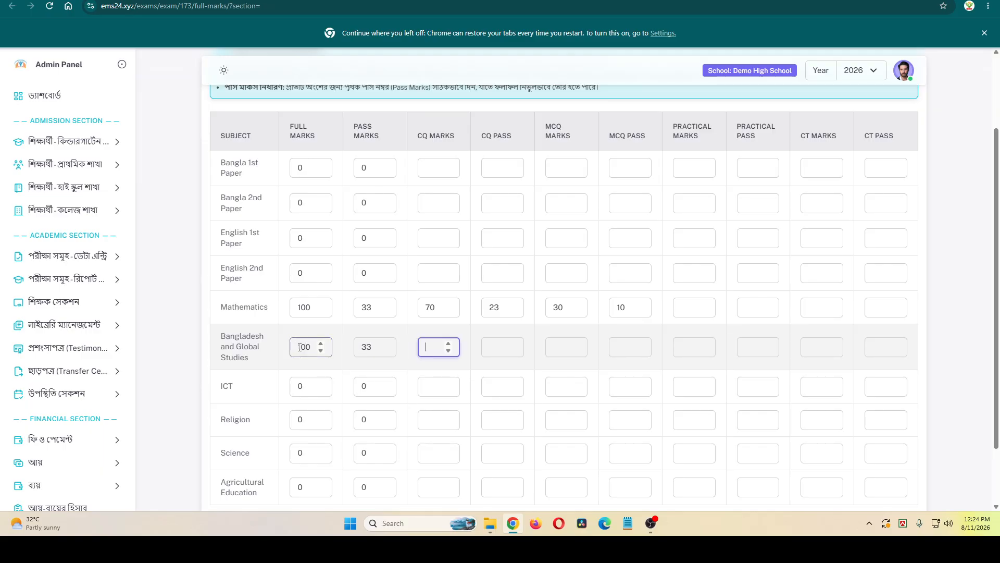
pyautogui.write('70')
pyautogui.press('Tab')
pyautogui.write('23')
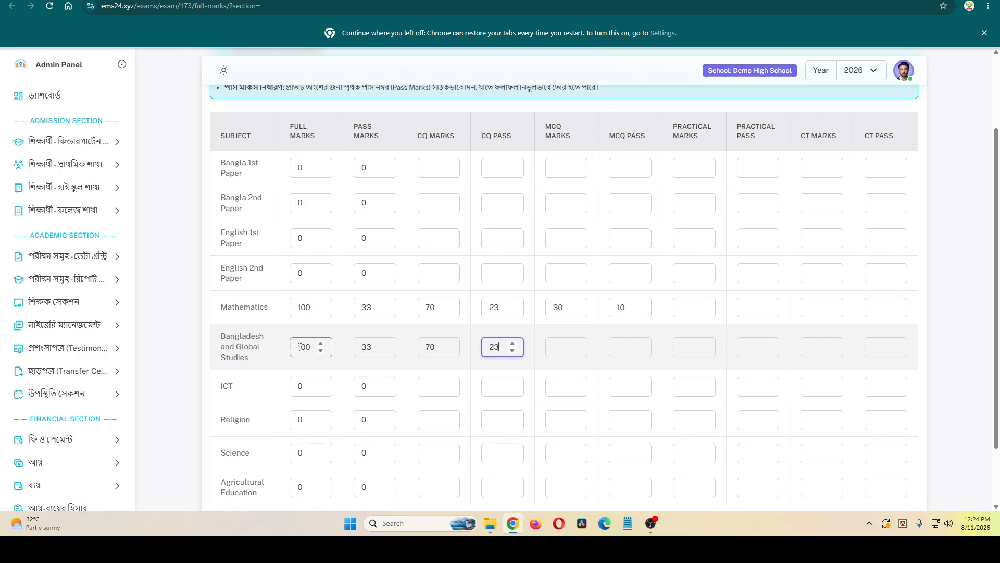
pyautogui.press('Tab')
pyautogui.press('Tab')
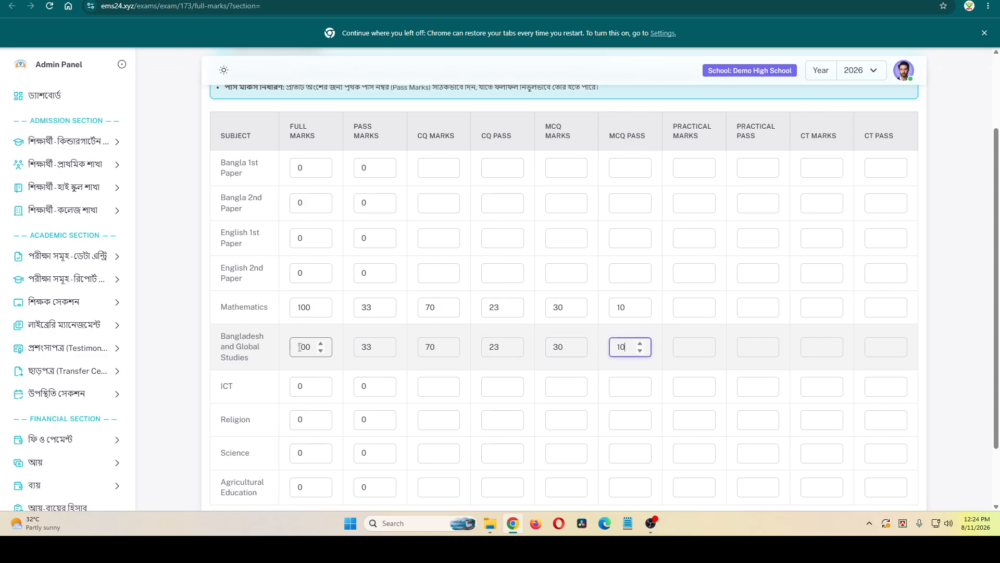
pyautogui.scroll(-1, 302, 417)
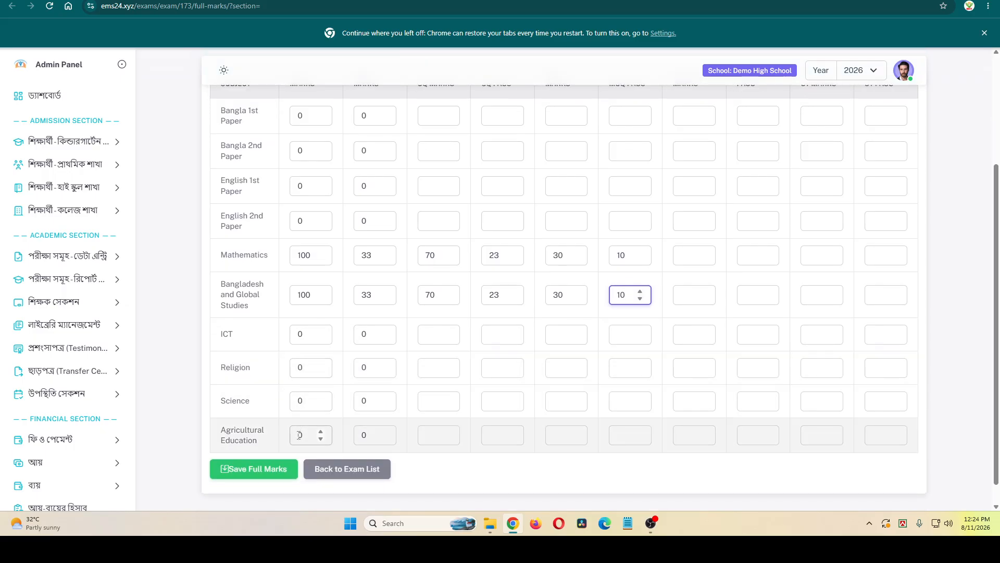
# Enter Agricultural Education marks: full 100, pass 33, CQ 50 with pass 15, MCQ 25/8.
pyautogui.click(300, 435)
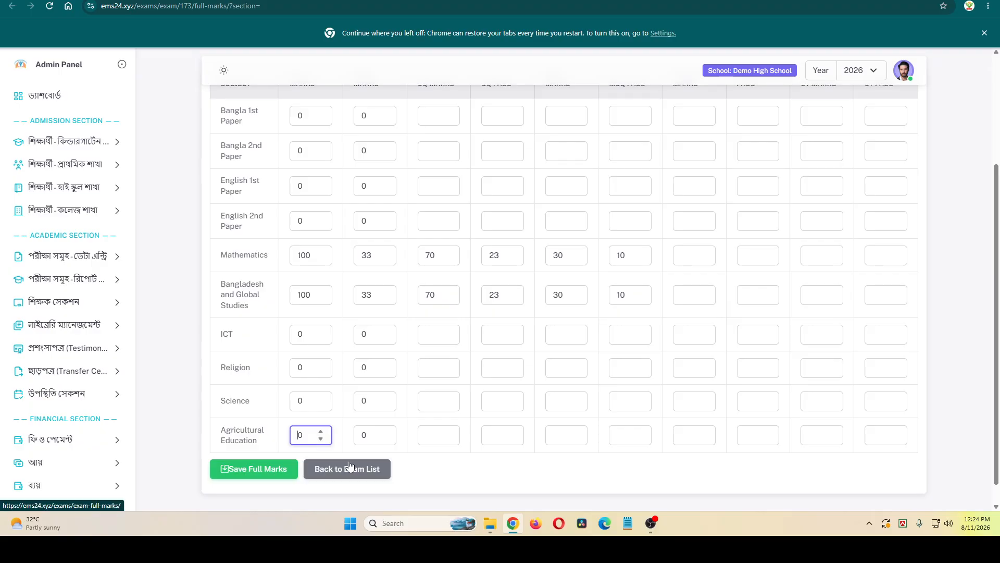
pyautogui.write('100')
pyautogui.press('Tab')
pyautogui.write('33')
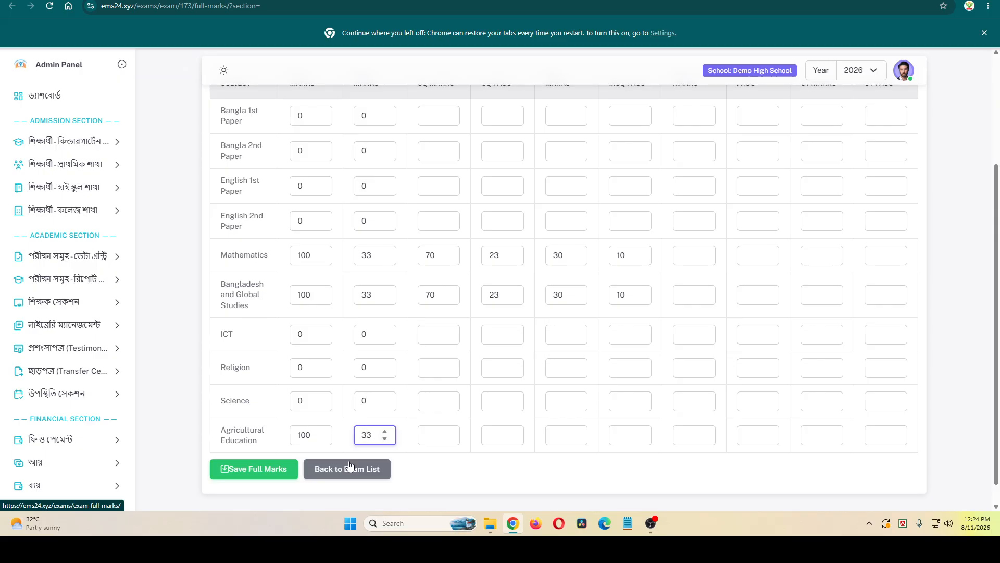
pyautogui.press('Tab')
pyautogui.write('50')
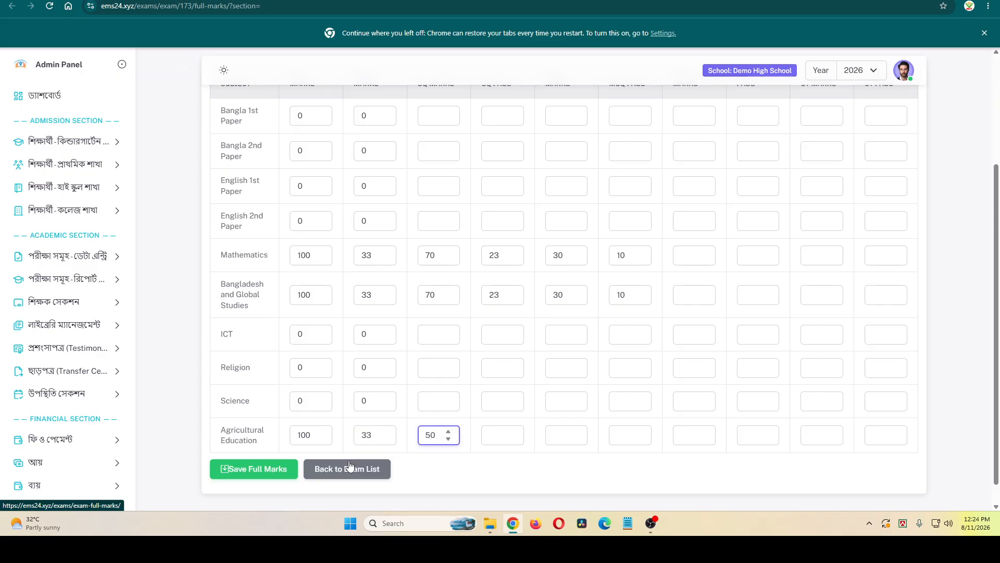
pyautogui.press('Tab')
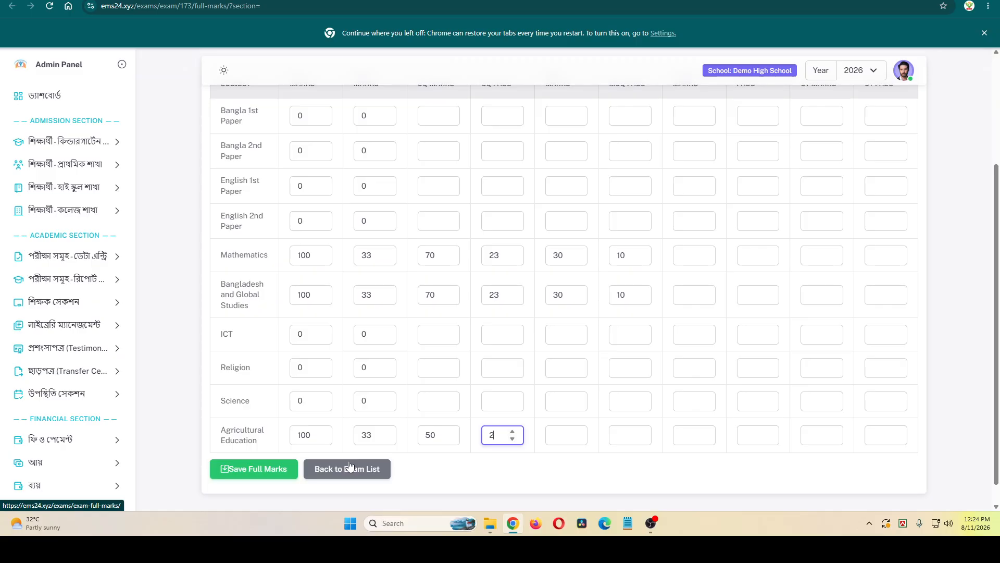
pyautogui.write('15')
pyautogui.press('Tab')
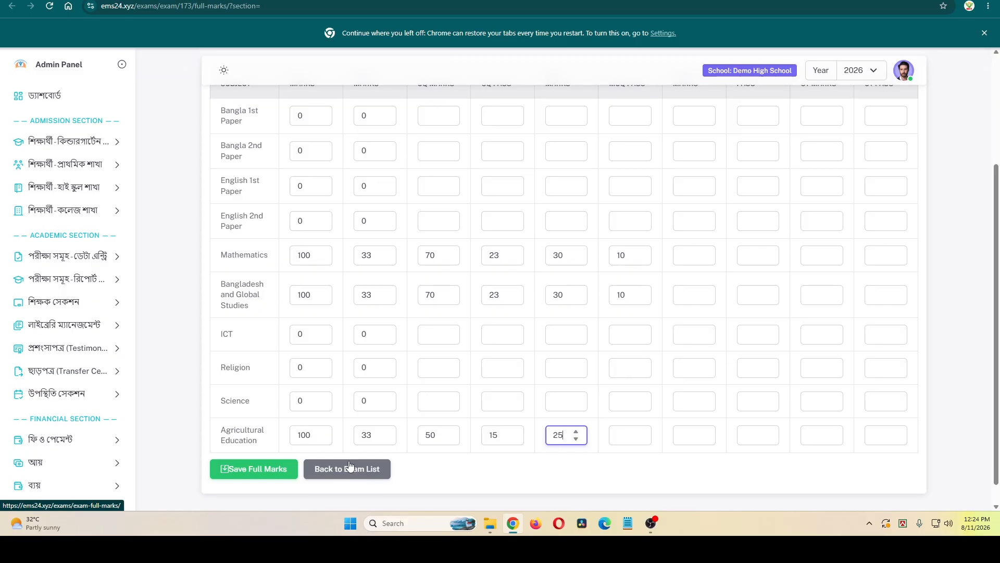
pyautogui.press('Tab')
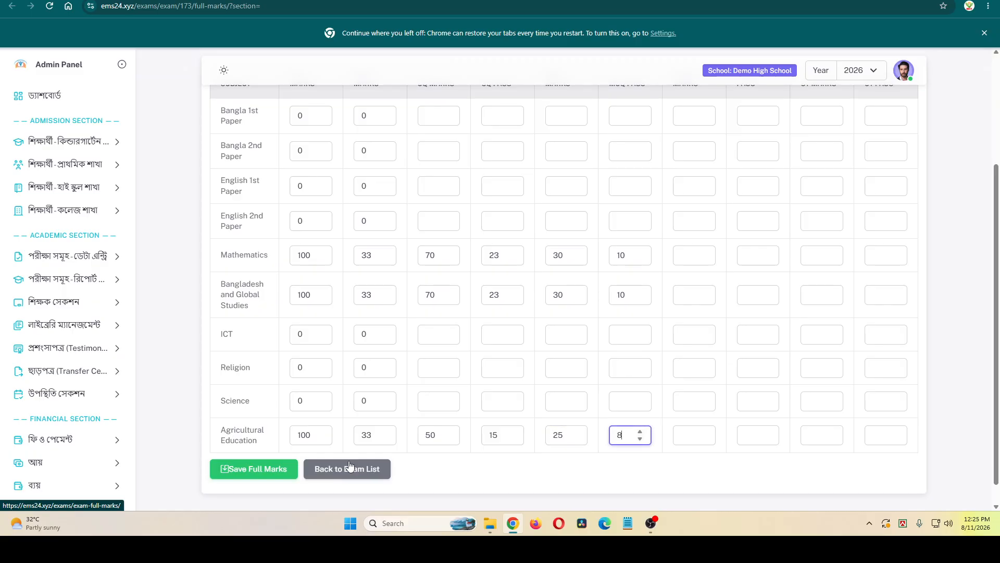
pyautogui.press('Tab')
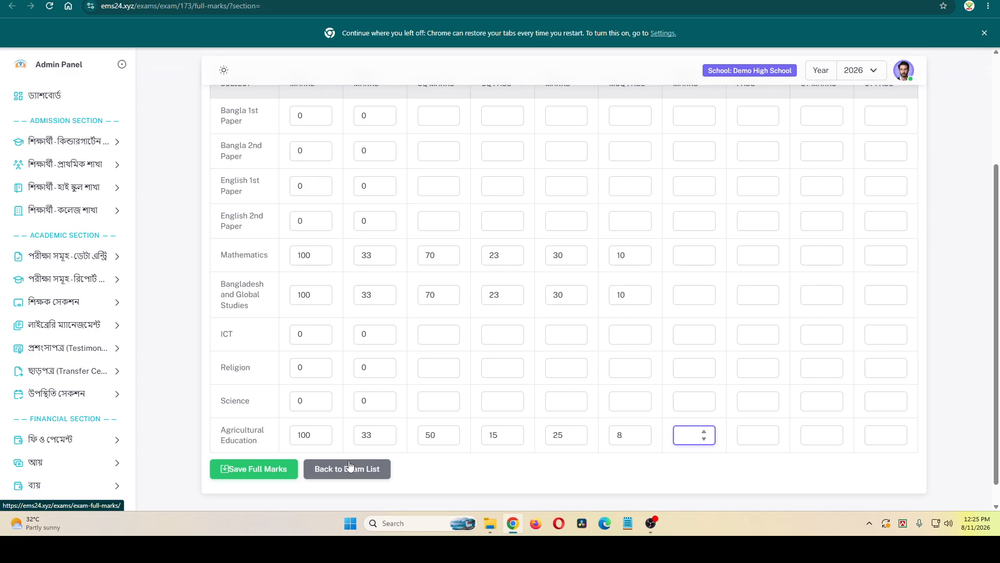
# Set Agricultural Education practical marks to 25 with pass 8 and save all full marks.
pyautogui.scroll(1, 349, 465)
pyautogui.scroll(-1, 344, 453)
pyautogui.write('2')
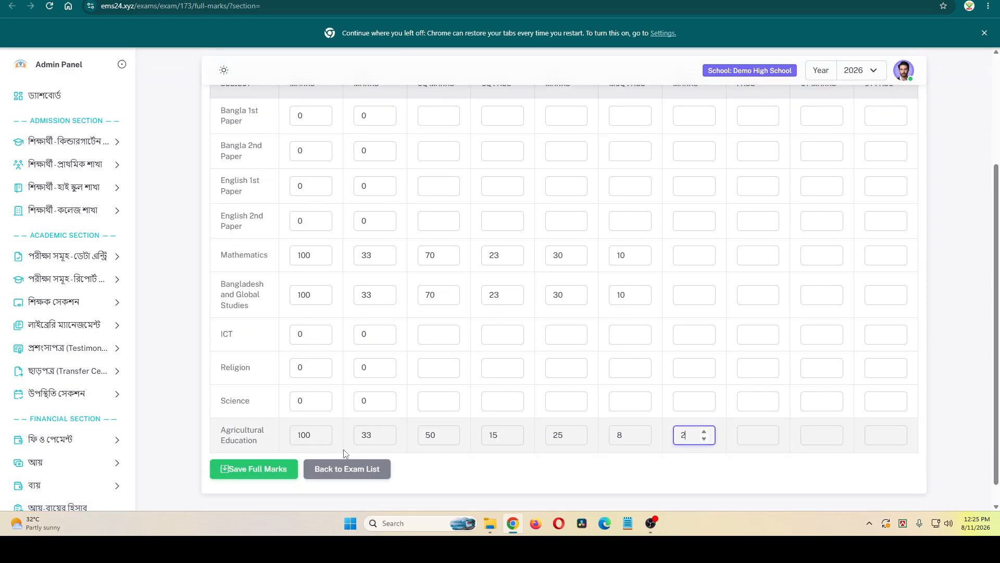
pyautogui.write('5')
pyautogui.press('Tab')
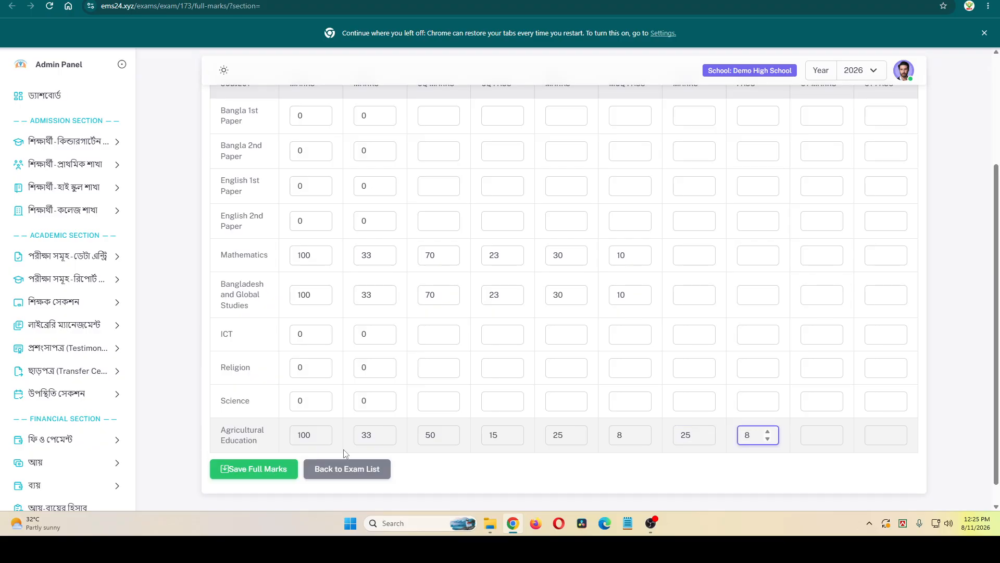
pyautogui.click(282, 471)
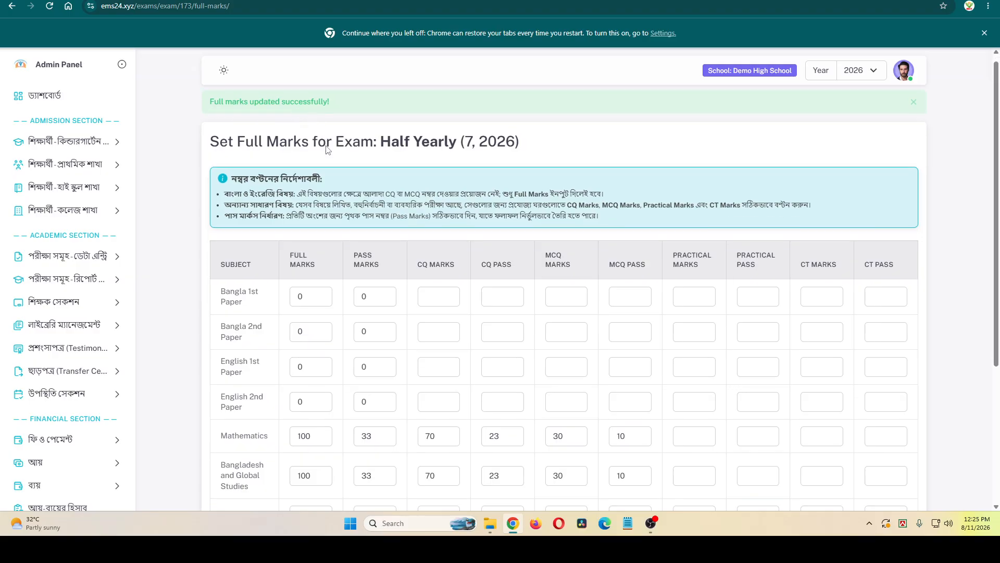
pyautogui.scroll(-4, 328, 150)
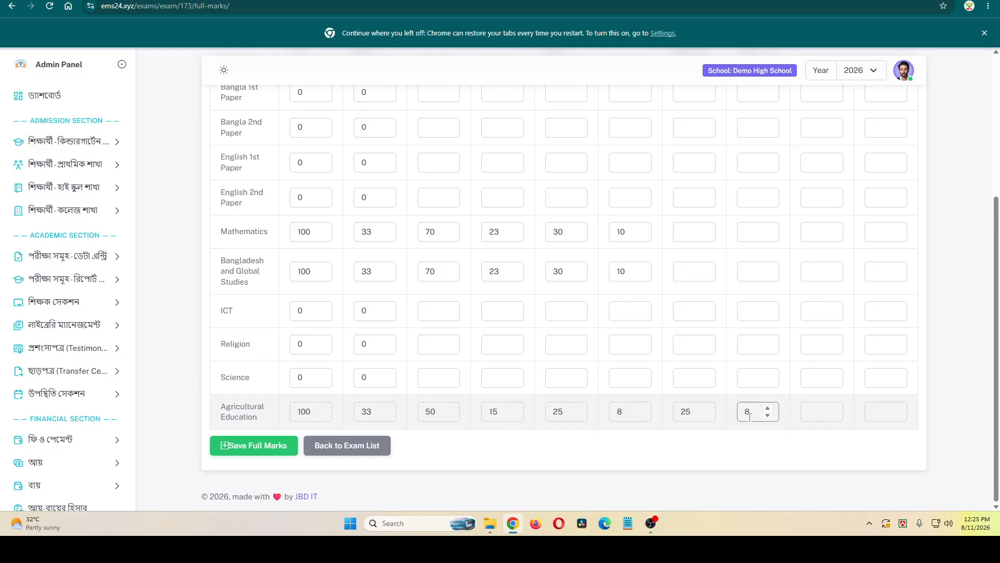
# Go to Add Marks under exam data entry and open the Half Yearly Mathematics sheet.
pyautogui.click(88, 257)
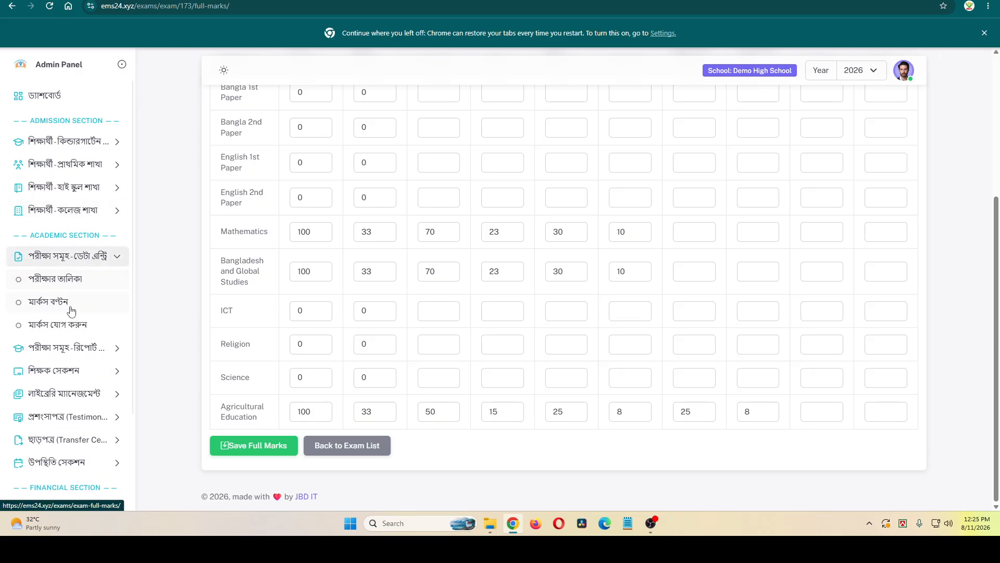
pyautogui.click(61, 332)
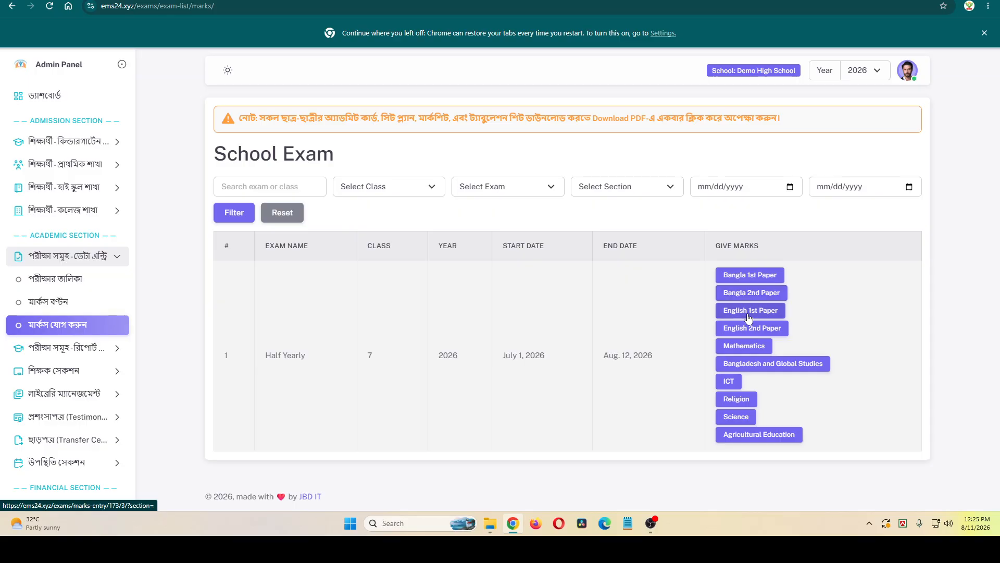
pyautogui.click(737, 346)
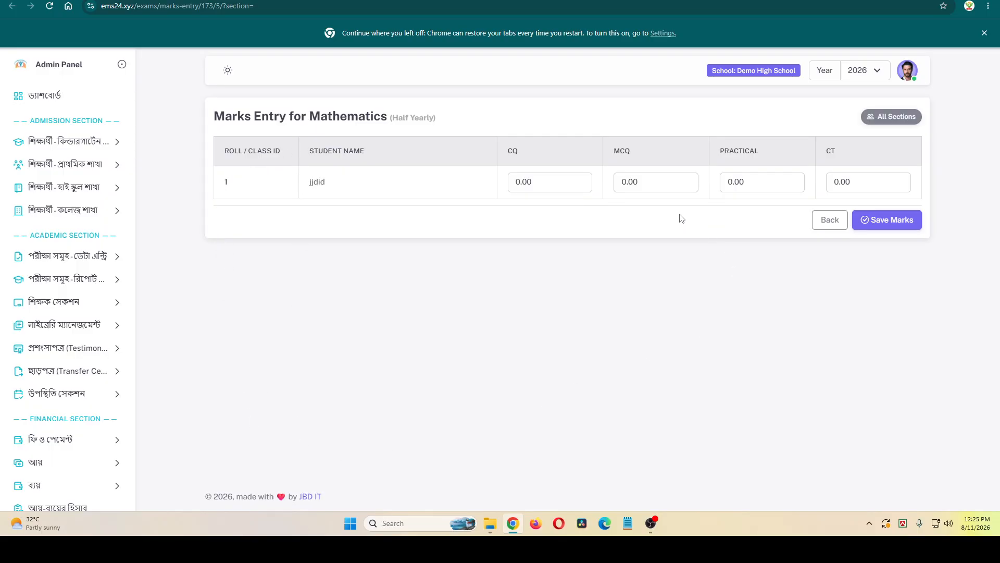
# Give the roll 1 student 65 CQ and 25 MCQ in Mathematics and save the marks.
pyautogui.click(529, 179)
pyautogui.click(515, 183)
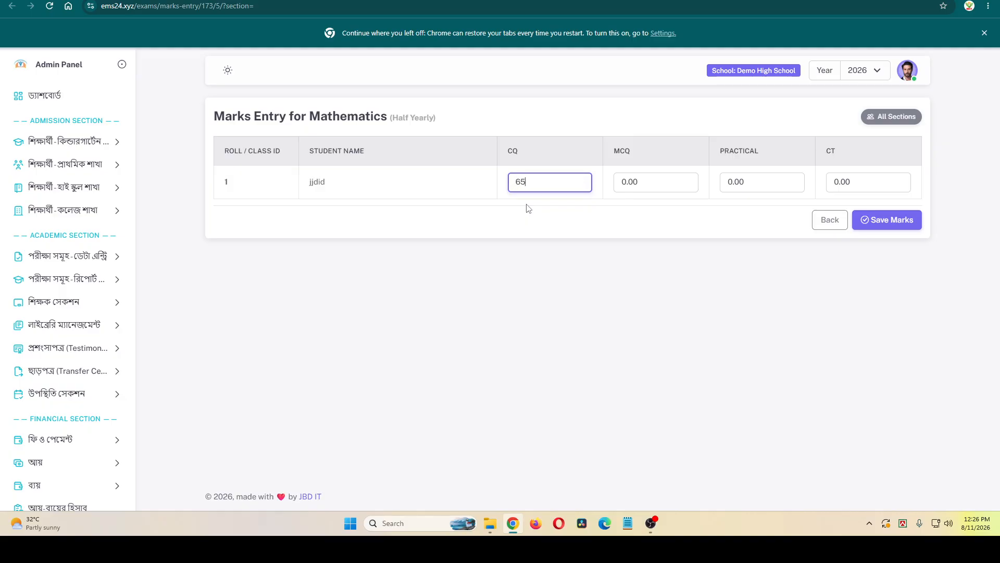
pyautogui.click(638, 181)
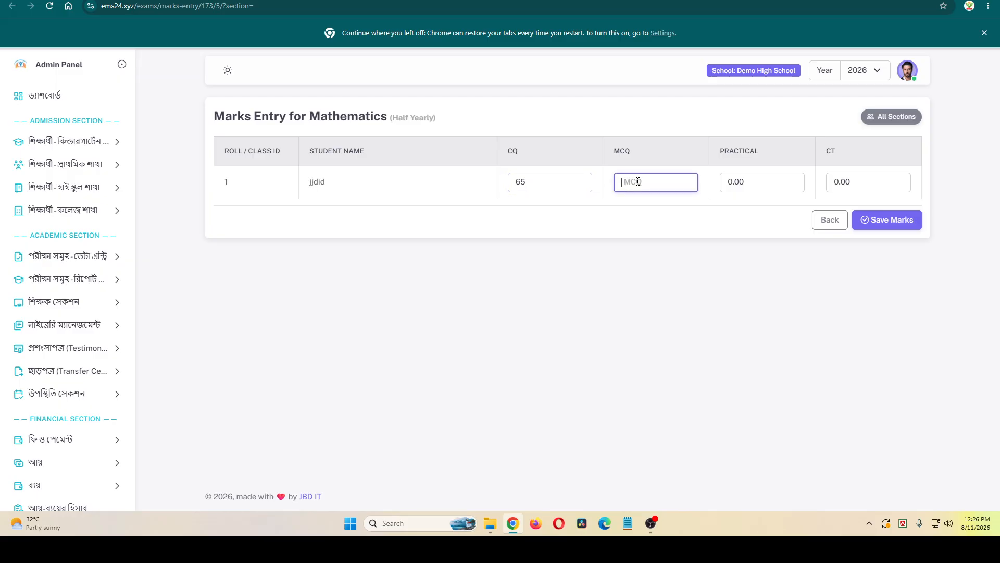
pyautogui.write('25')
pyautogui.click(891, 220)
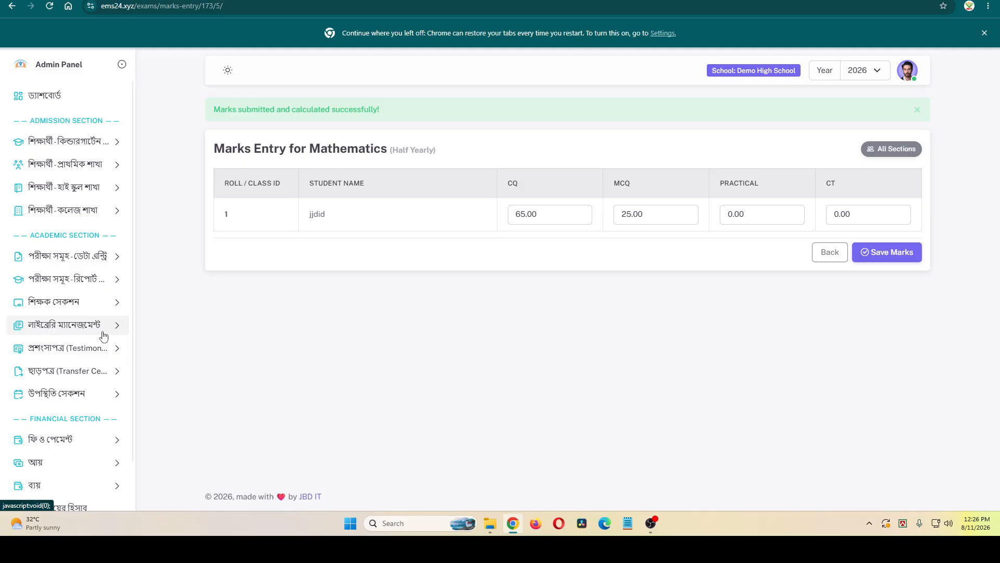
# Open the Marksheet records and filter them to Class 7 and the 'Half Yearly (Class: 7)' exam.
pyautogui.click(104, 280)
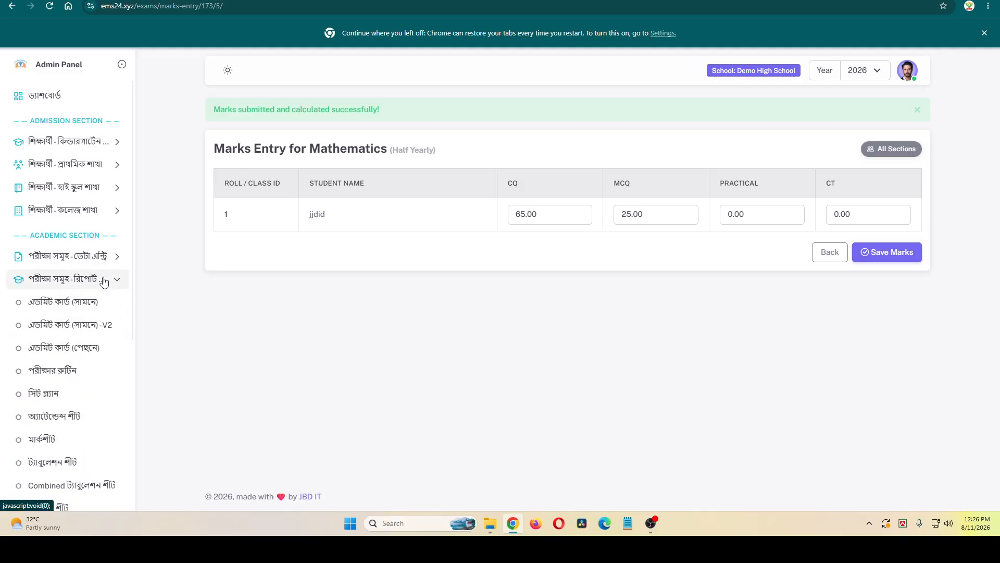
pyautogui.scroll(-1, 94, 294)
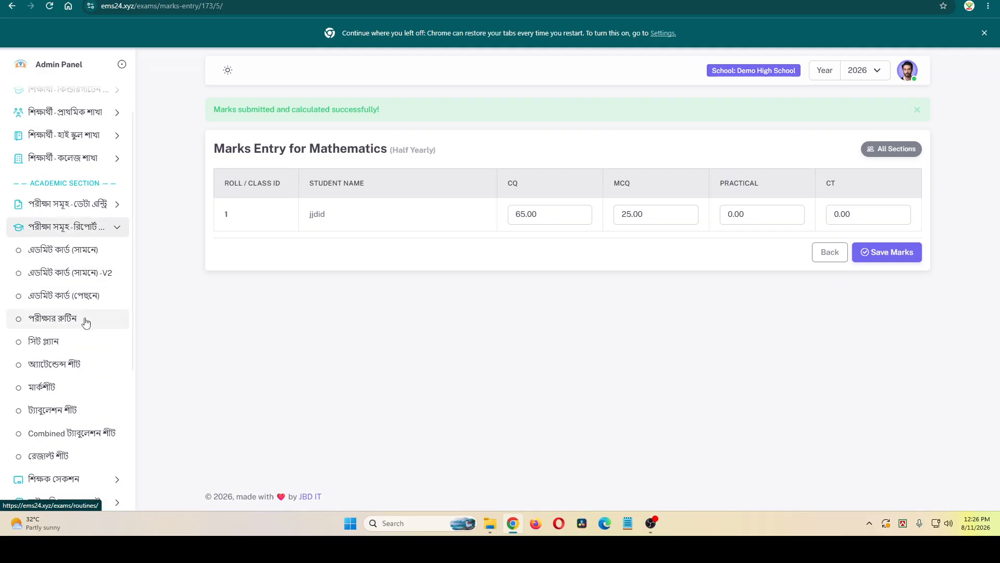
pyautogui.scroll(-1, 91, 333)
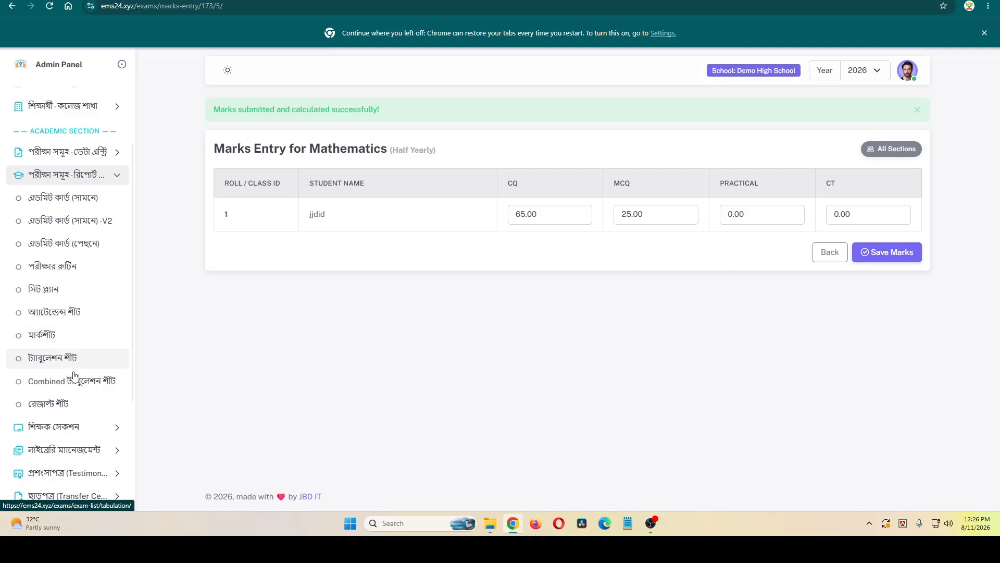
pyautogui.click(56, 338)
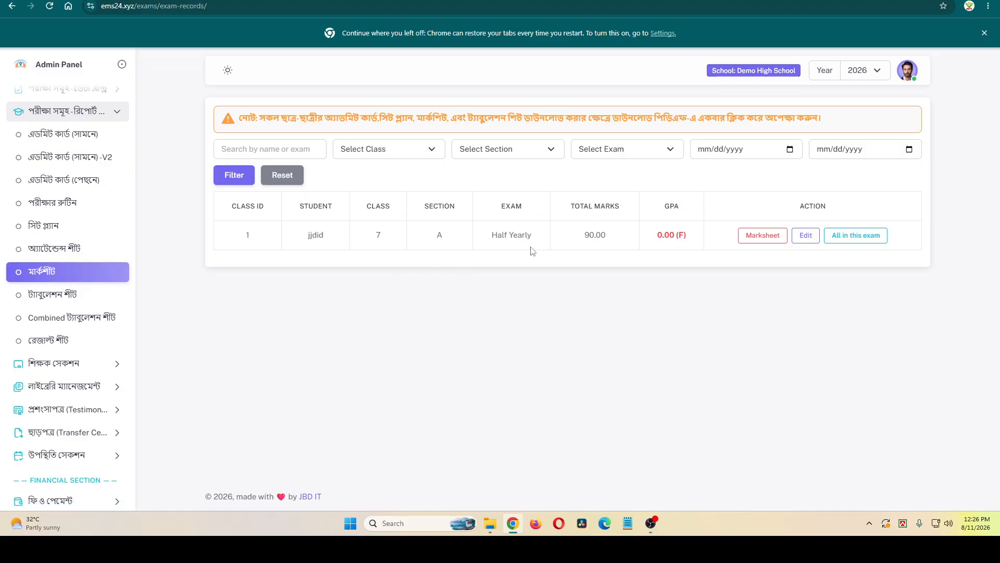
pyautogui.click(401, 155)
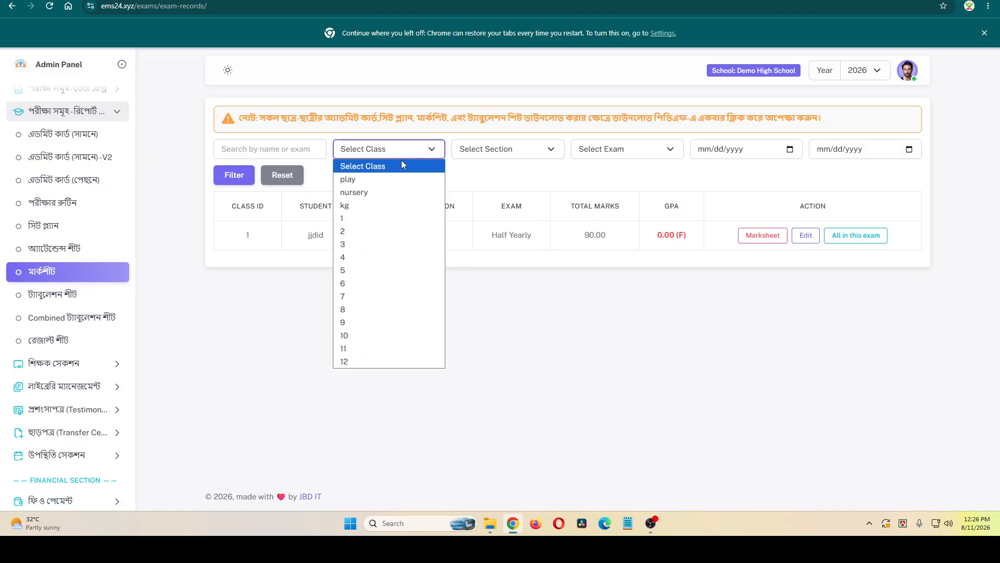
pyautogui.click(353, 296)
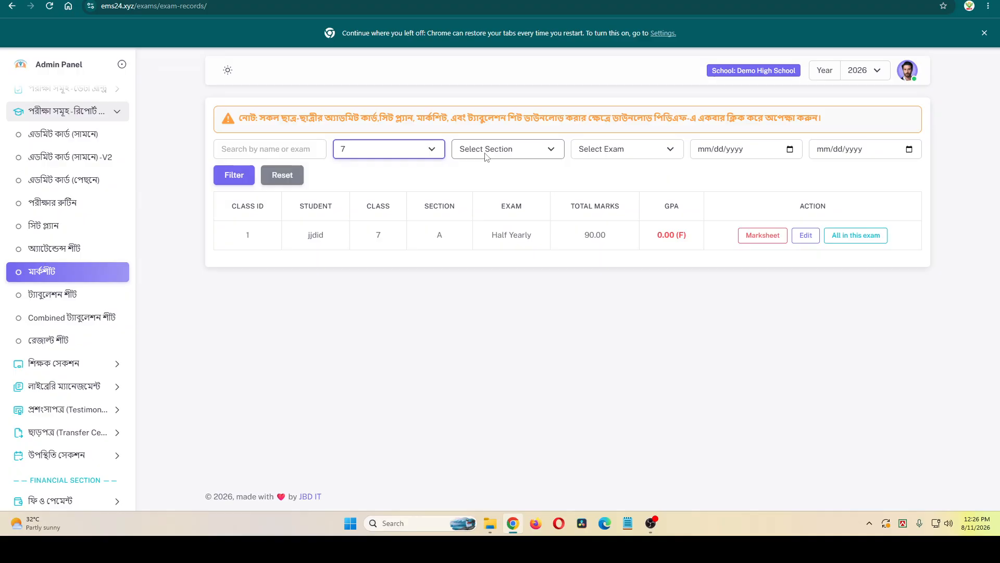
pyautogui.click(630, 149)
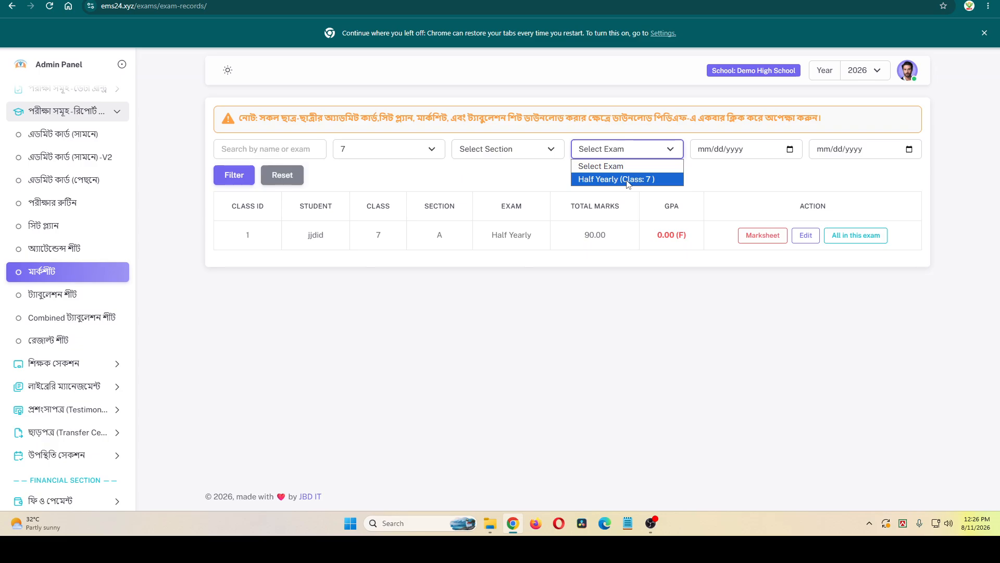
pyautogui.click(629, 180)
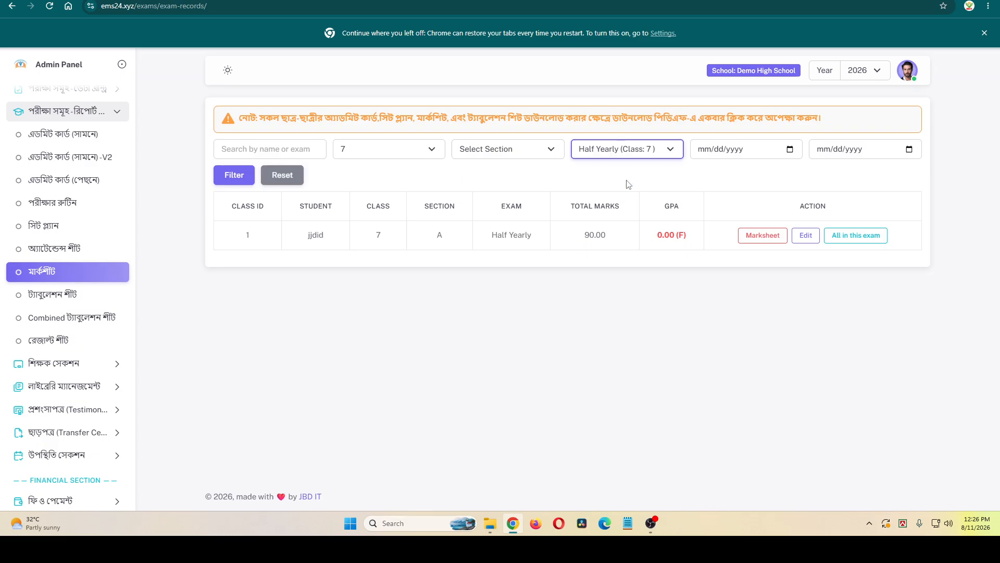
pyautogui.click(234, 175)
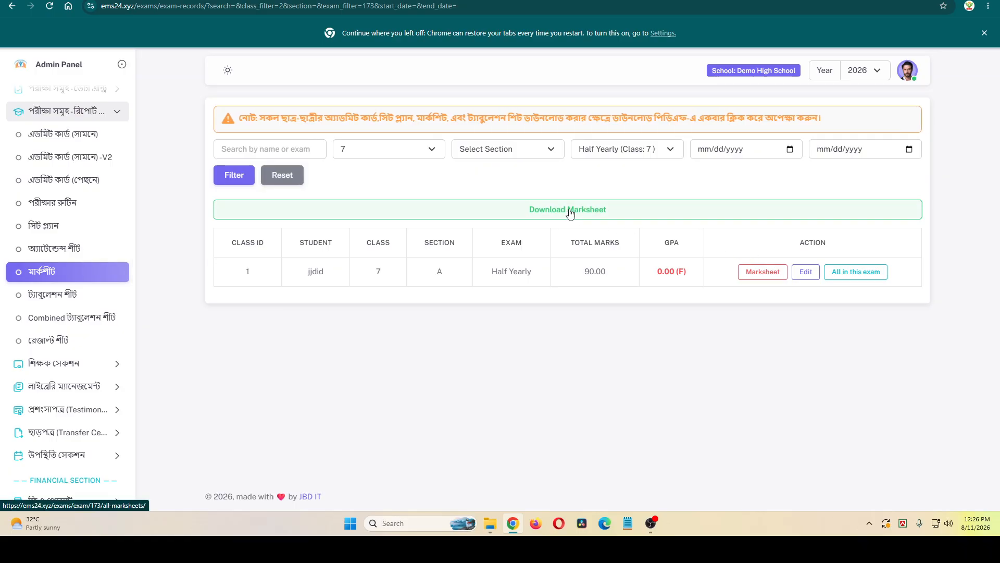
pyautogui.click(762, 281)
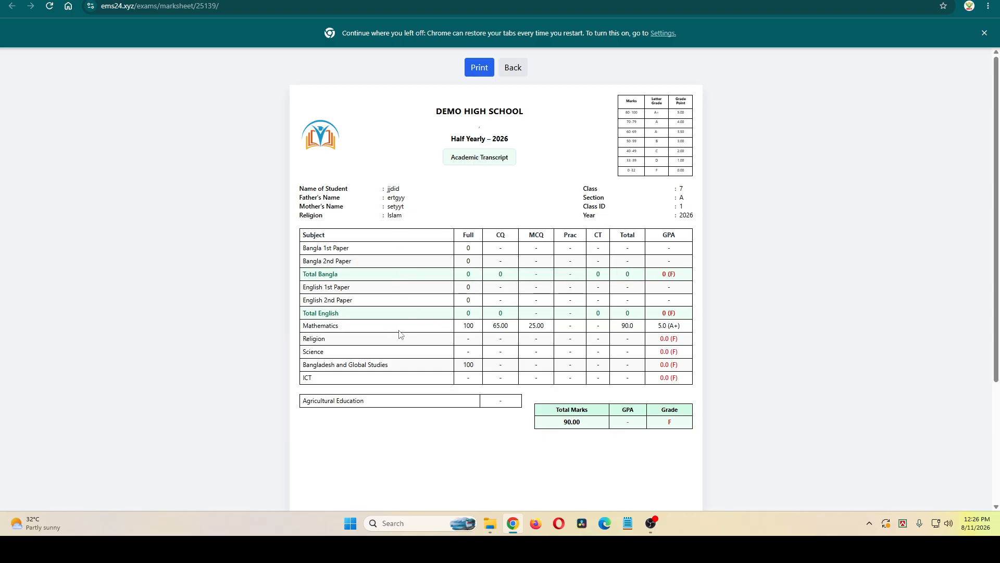
pyautogui.moveTo(461, 326); pyautogui.dragTo(681, 325)
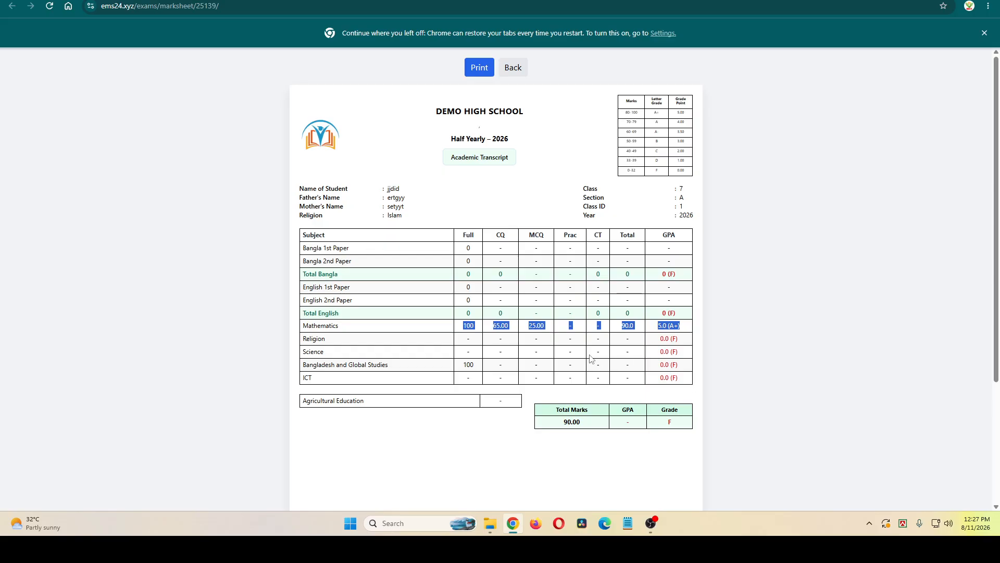
pyautogui.moveTo(676, 276); pyautogui.dragTo(589, 276)
pyautogui.moveTo(679, 340); pyautogui.dragTo(676, 377)
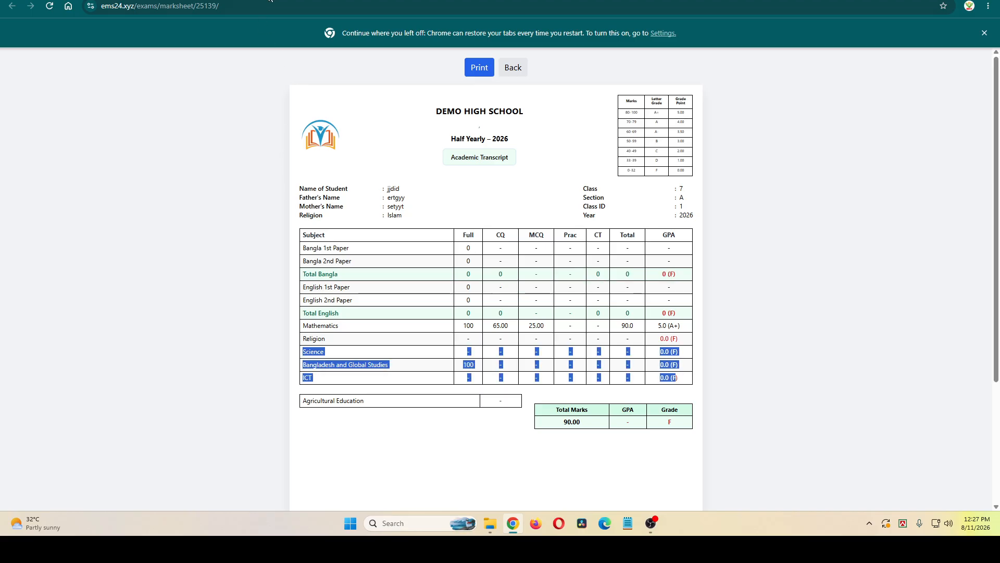
pyautogui.click(251, 1)
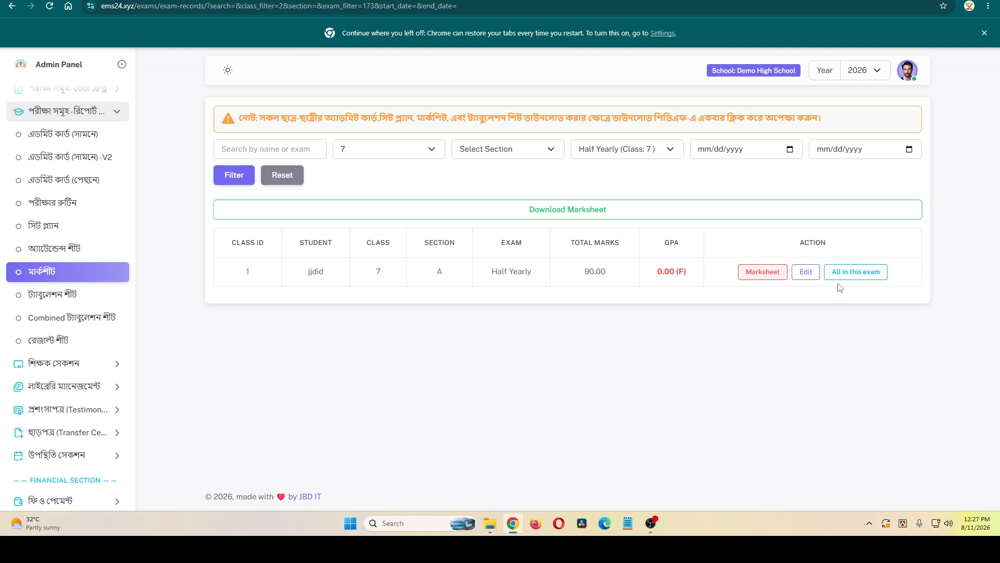
# Re-save the student's marks on the Edit Marks page, then go back to the marksheet list.
pyautogui.click(808, 275)
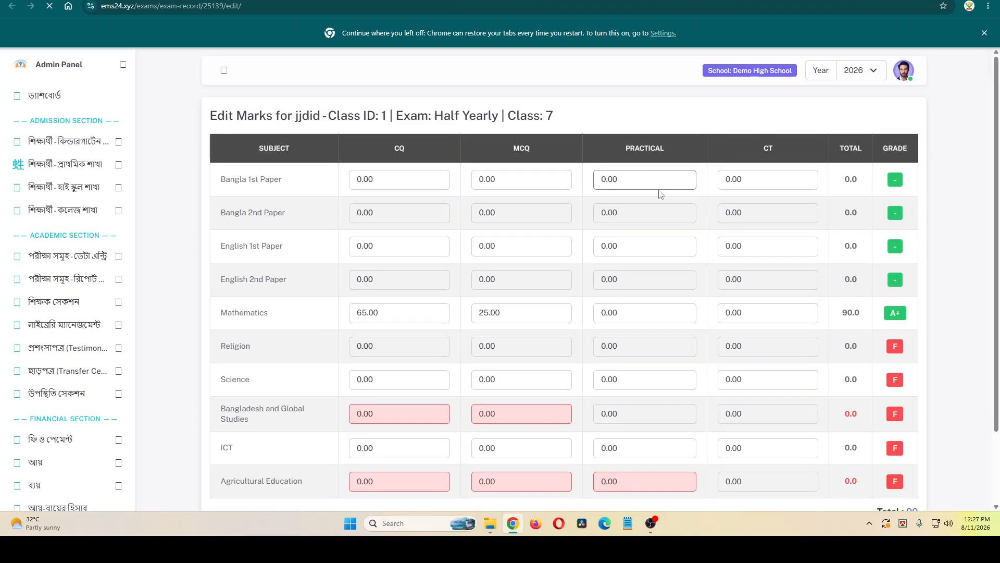
pyautogui.scroll(-2, 649, 208)
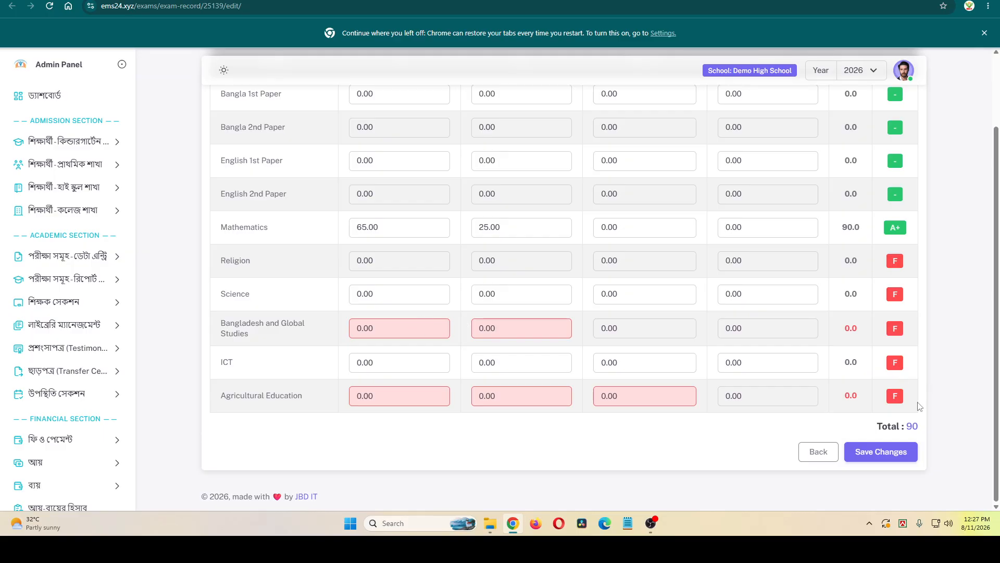
pyautogui.click(884, 461)
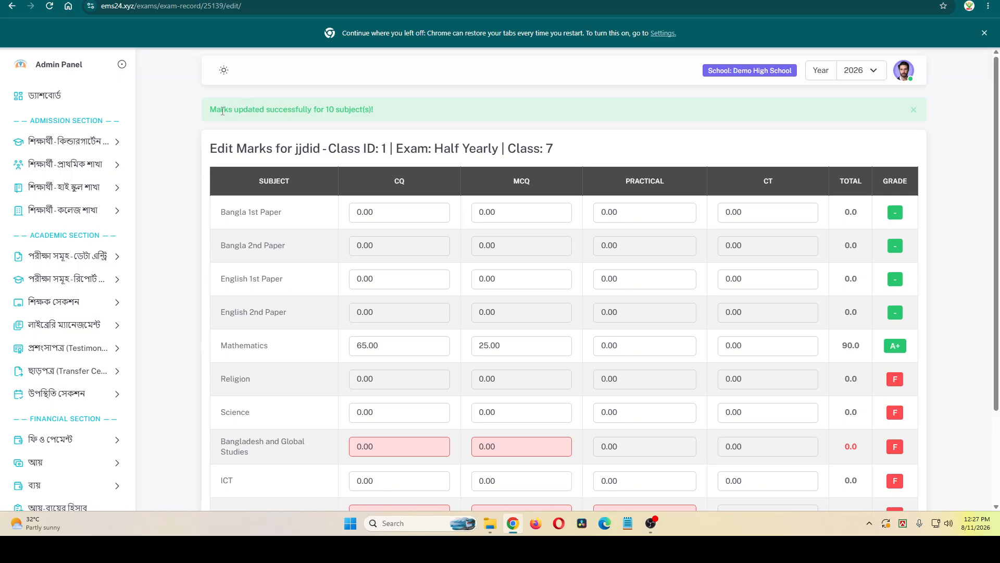
pyautogui.moveTo(216, 112); pyautogui.dragTo(374, 113)
pyautogui.scroll(-3, 328, 250)
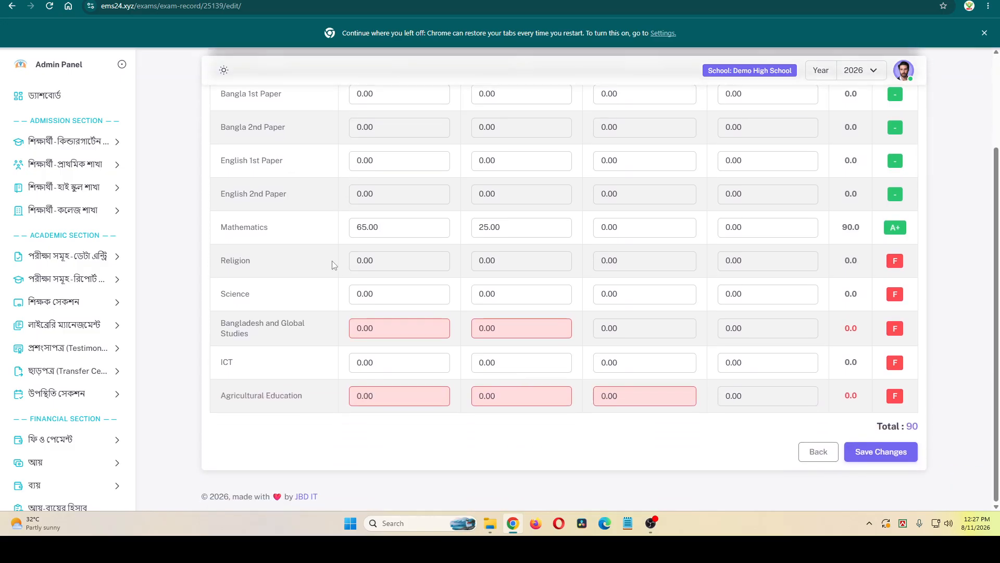
pyautogui.scroll(3, 324, 252)
pyautogui.click(11, 5)
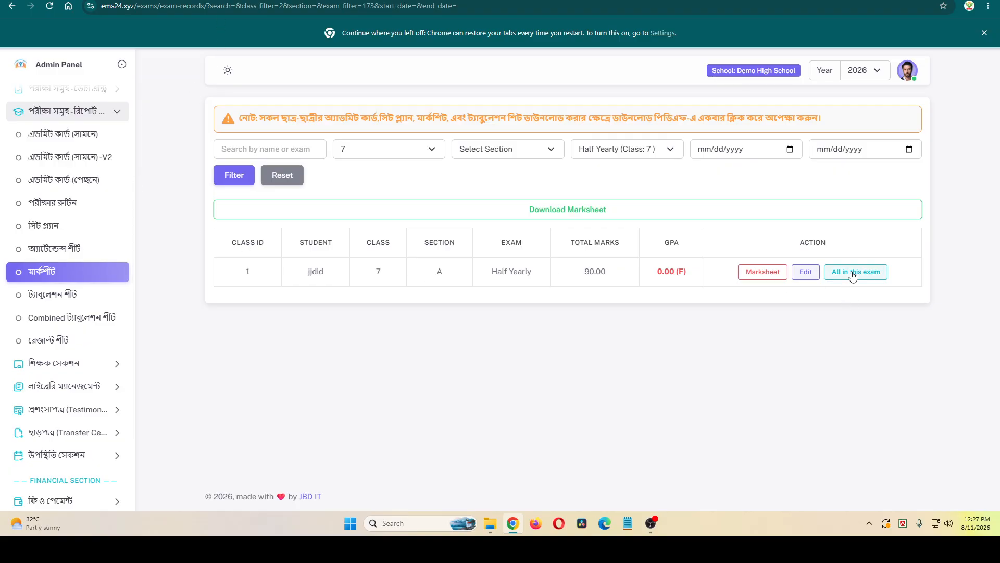
pyautogui.click(863, 275)
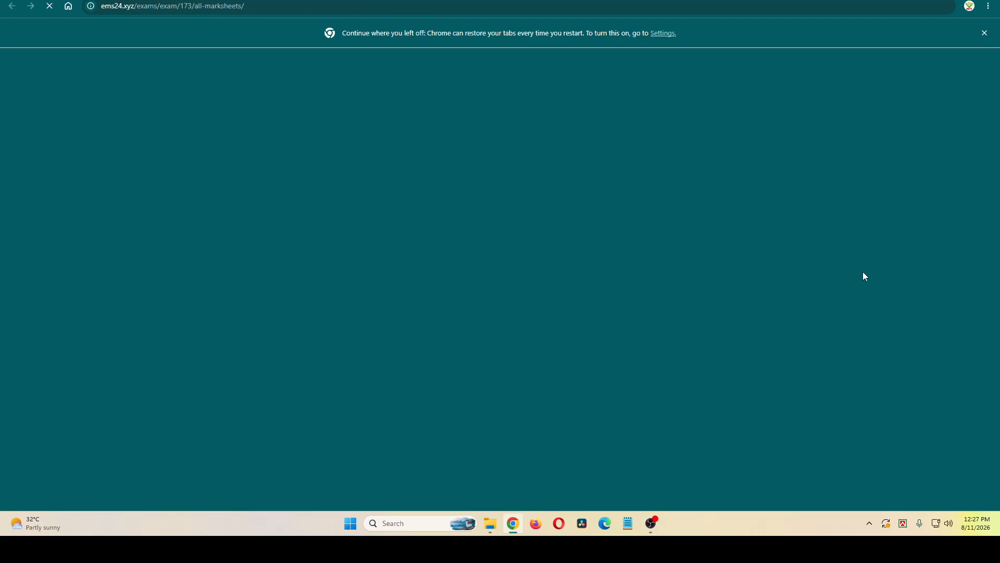
pyautogui.scroll(-1, 573, 161)
pyautogui.scroll(-2, 574, 163)
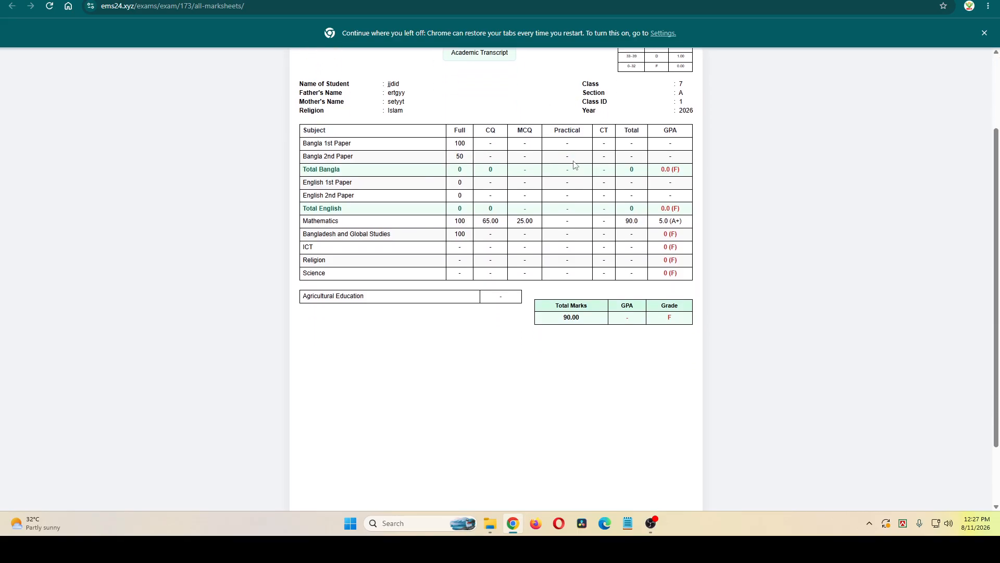
pyautogui.scroll(-2, 618, 163)
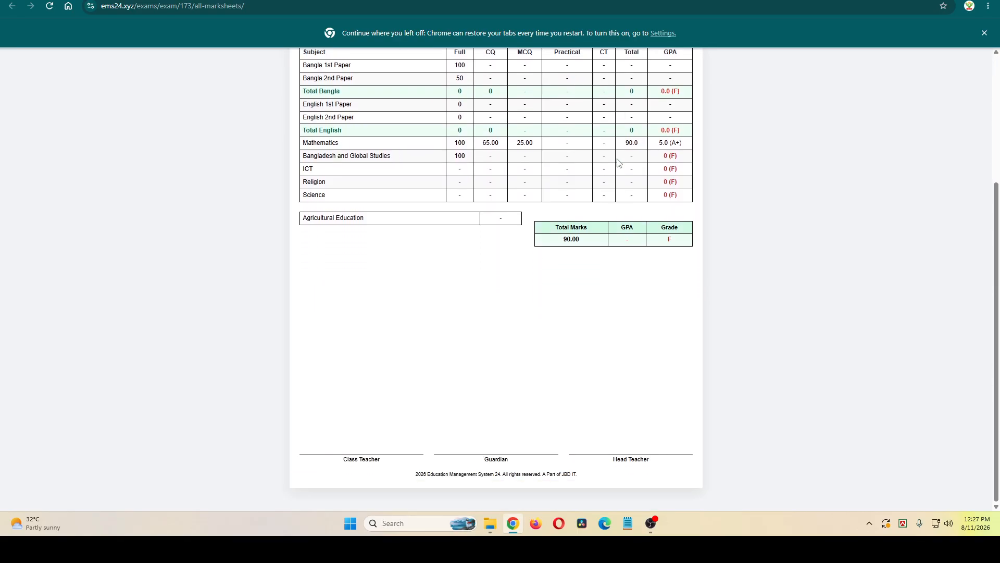
pyautogui.scroll(4, 625, 364)
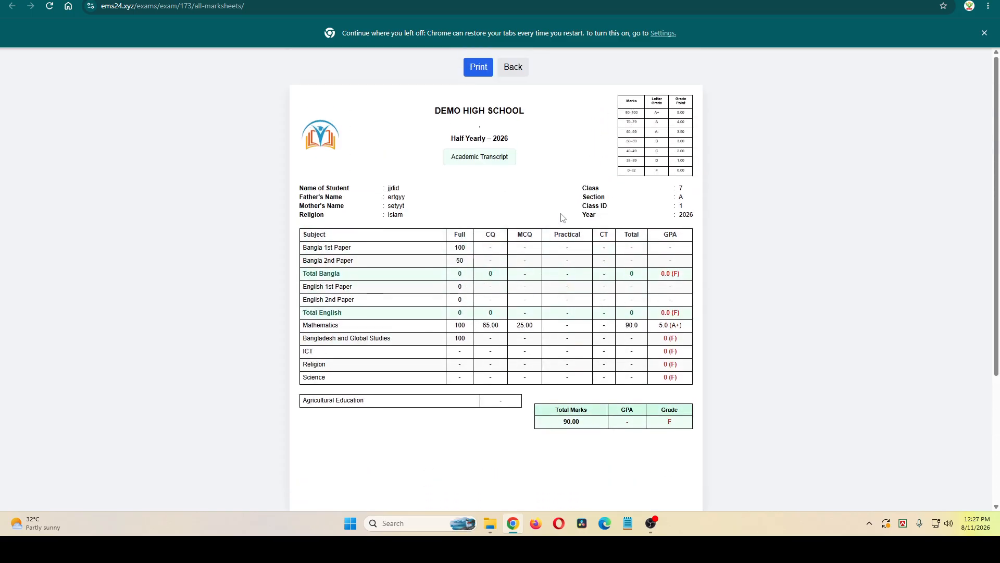
pyautogui.scroll(-4, 565, 217)
pyautogui.scroll(2, 638, 223)
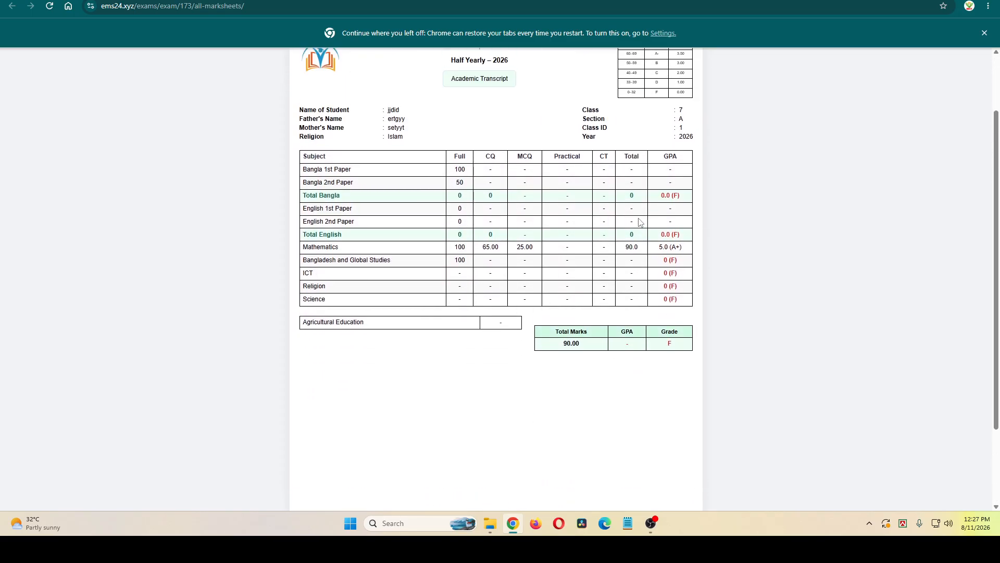
pyautogui.scroll(2, 639, 222)
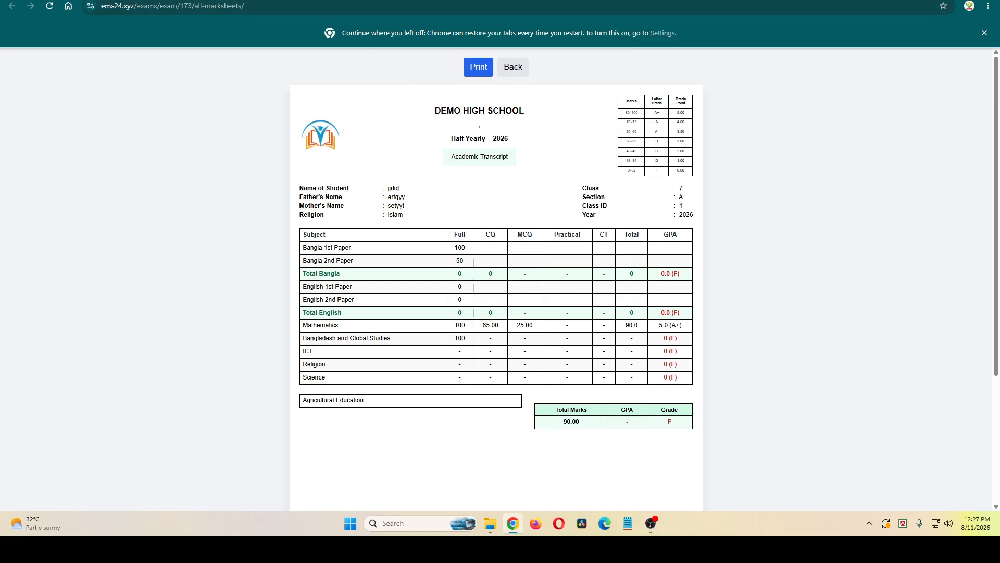
pyautogui.hotkey('ctrl', 'w')
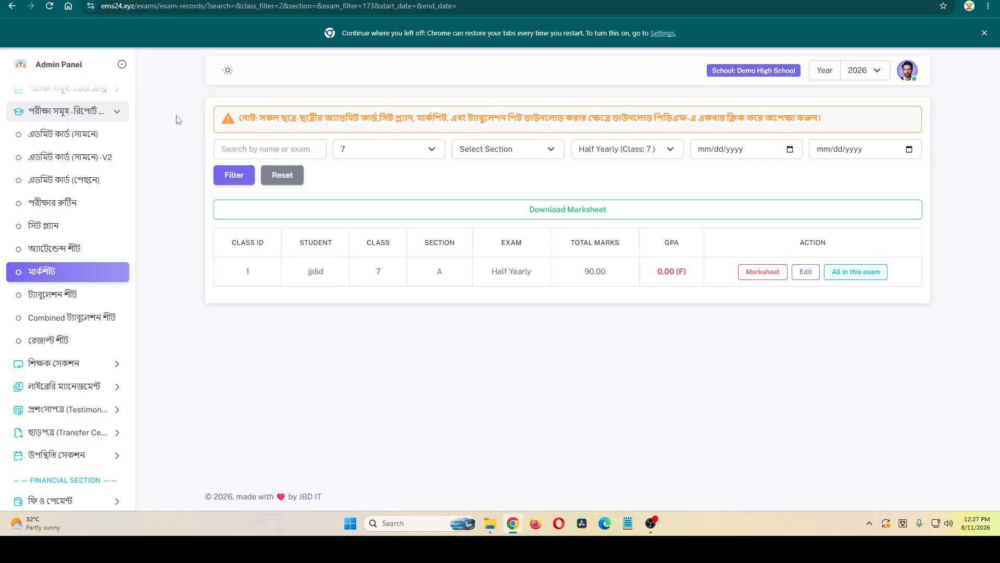
# View the Half Yearly class 7 tabulation sheet and review the student's results table.
pyautogui.click(68, 294)
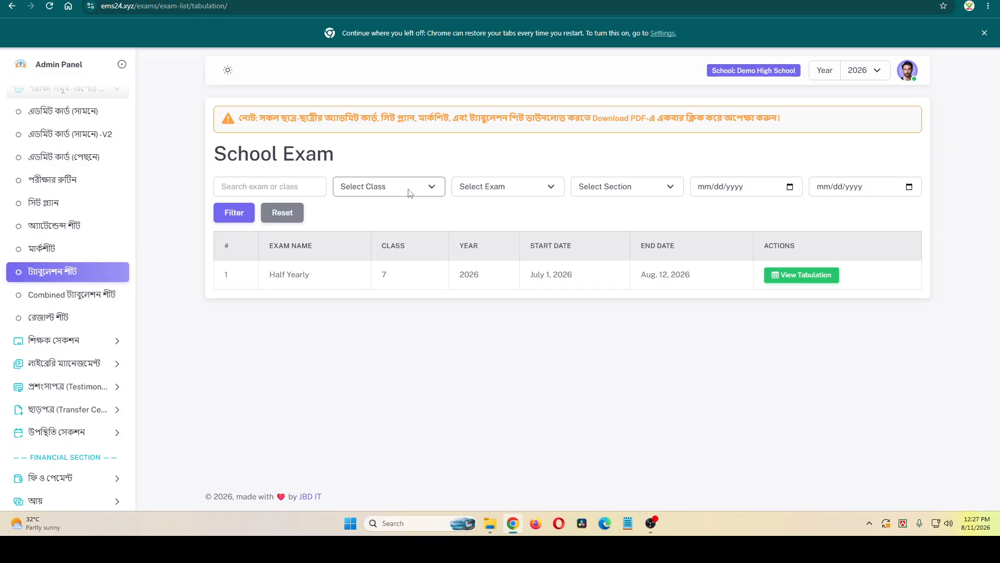
pyautogui.click(801, 276)
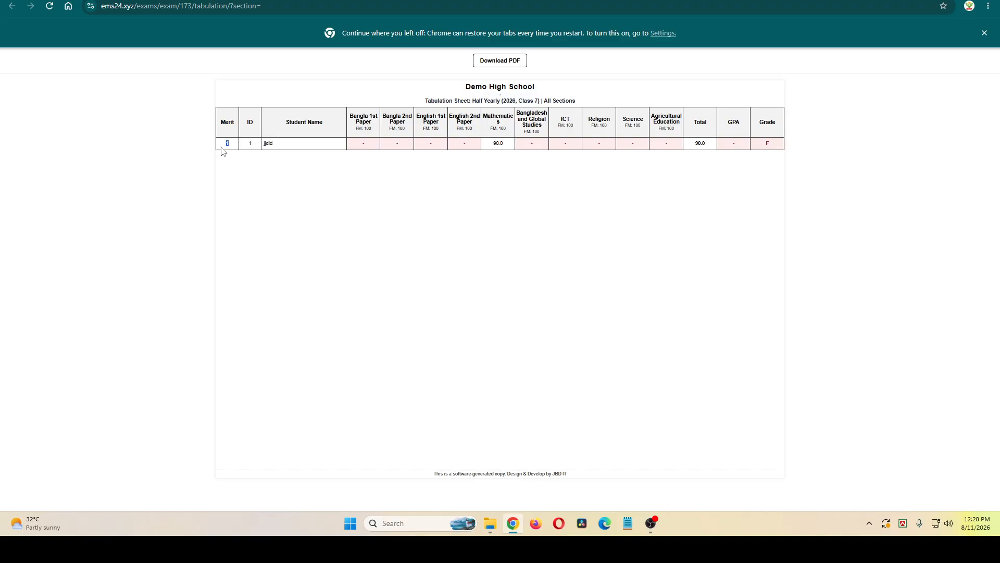
pyautogui.moveTo(243, 148); pyautogui.dragTo(300, 147)
pyautogui.moveTo(219, 144); pyautogui.dragTo(412, 190)
# Return to the tabulation exam list and open the Combined Tabulation Generator.
pyautogui.click(422, 195)
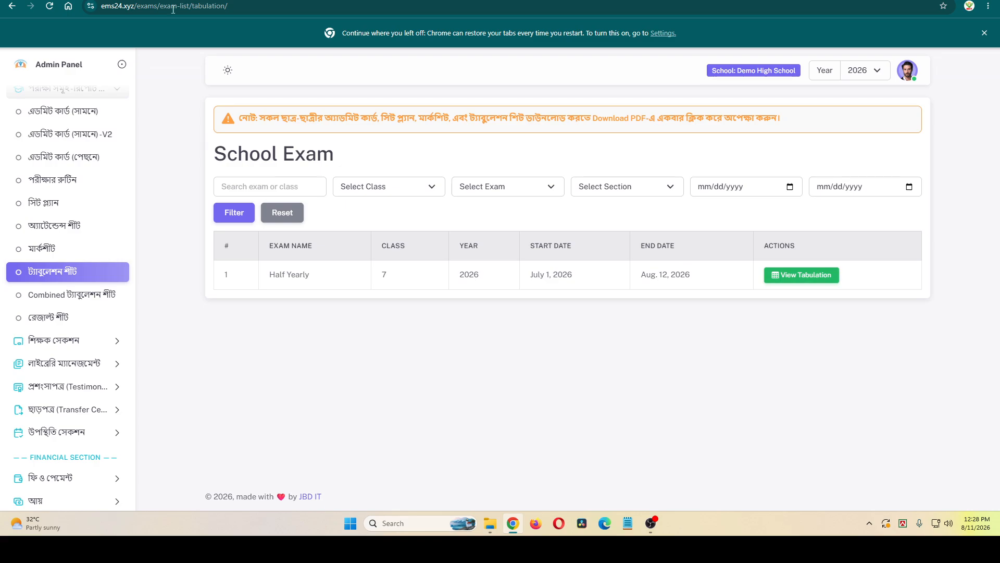
pyautogui.click(604, 193)
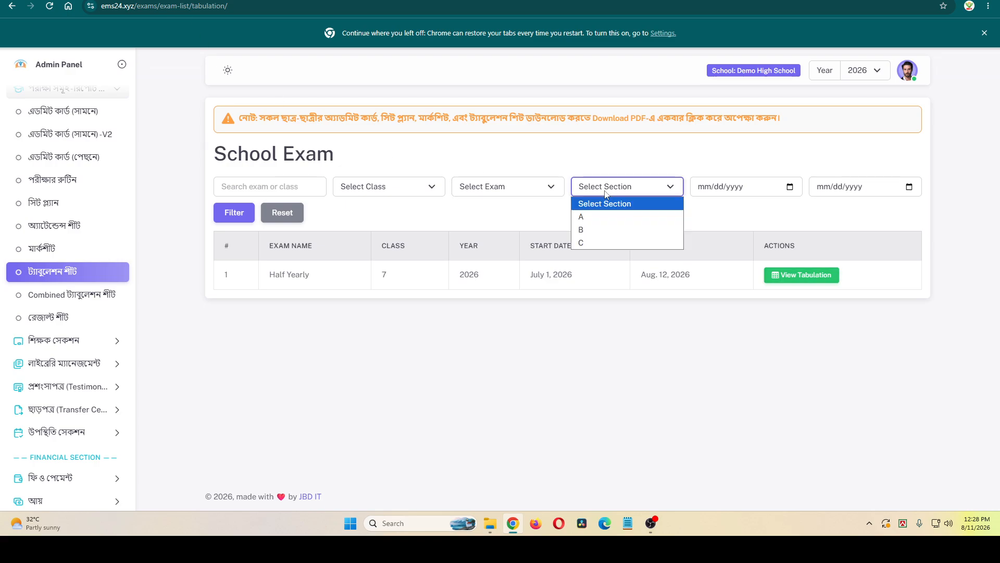
pyautogui.click(606, 194)
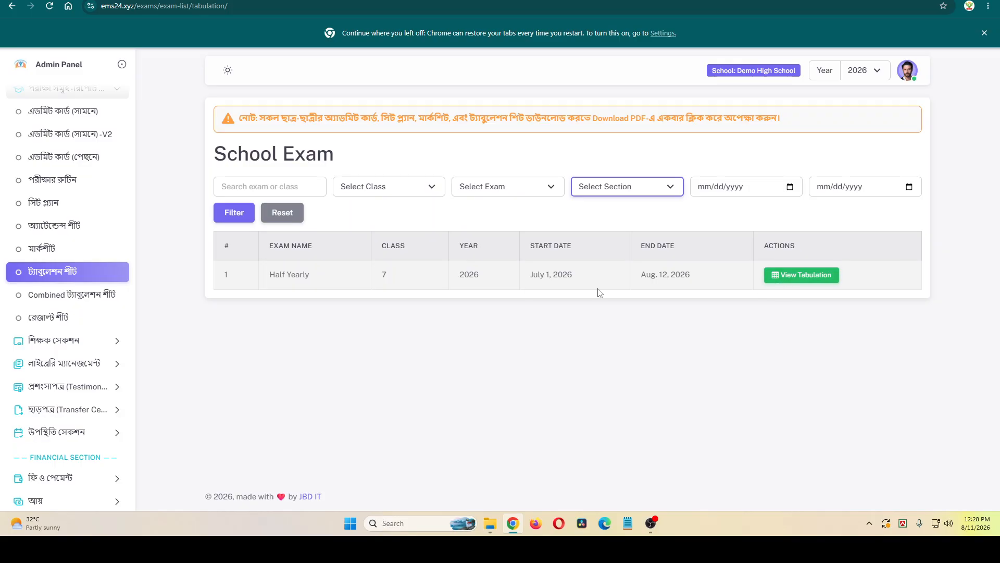
pyautogui.click(54, 299)
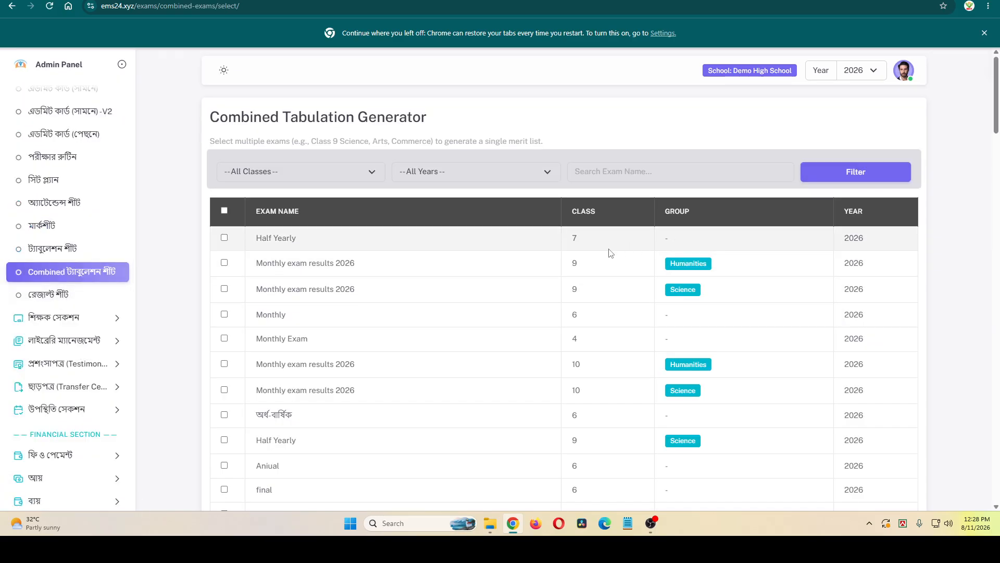
# Preview the Half Yearly result summary (1 student, 0 passed, 1 failed) and return to the exam list.
pyautogui.click(366, 174)
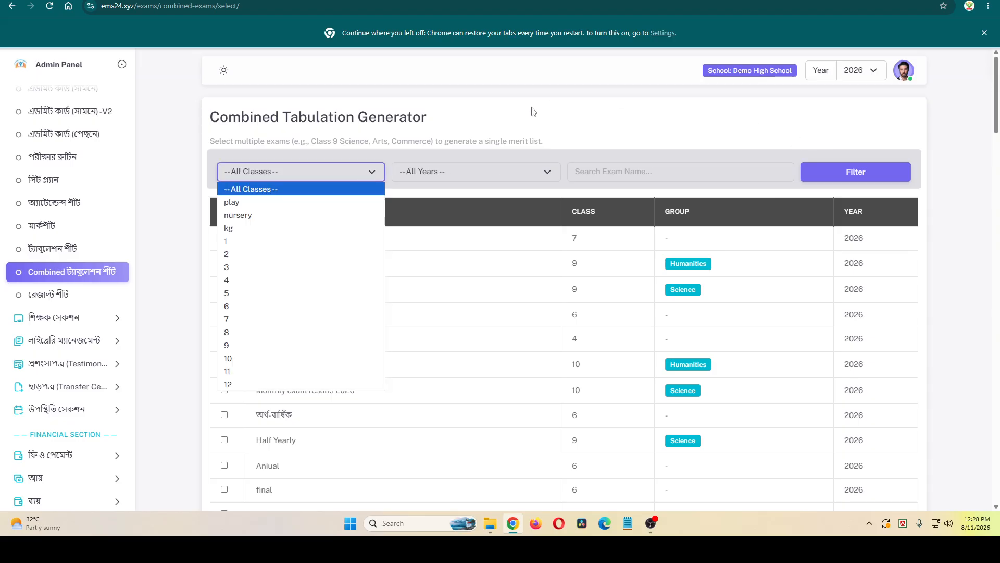
pyautogui.click(50, 302)
pyautogui.click(49, 302)
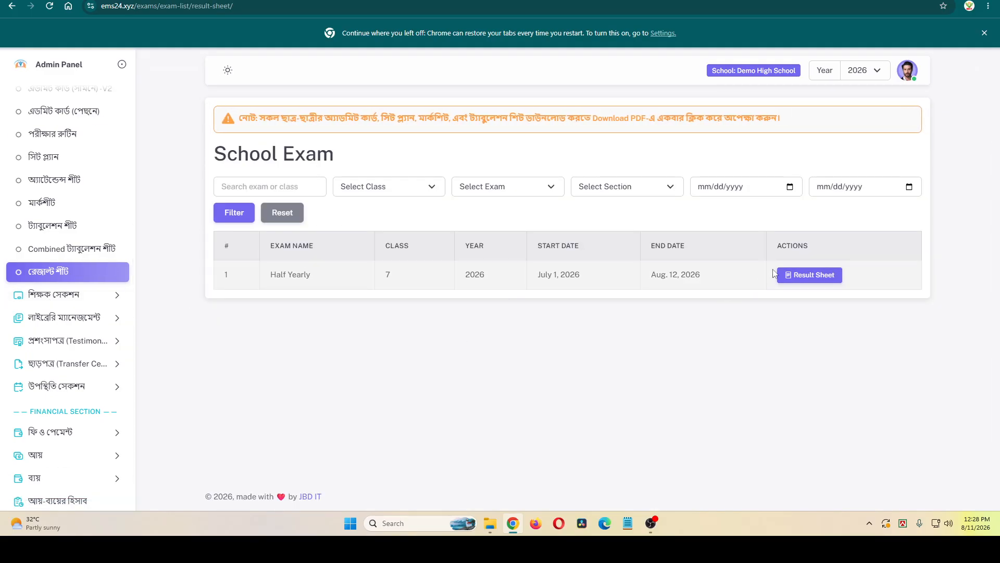
pyautogui.click(806, 279)
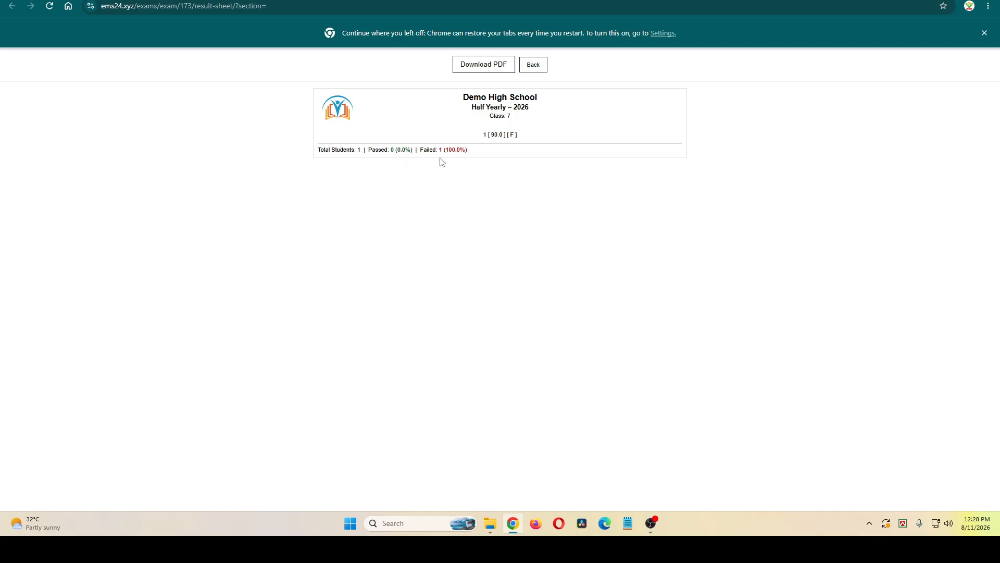
pyautogui.moveTo(479, 141); pyautogui.dragTo(524, 137)
pyautogui.click(533, 64)
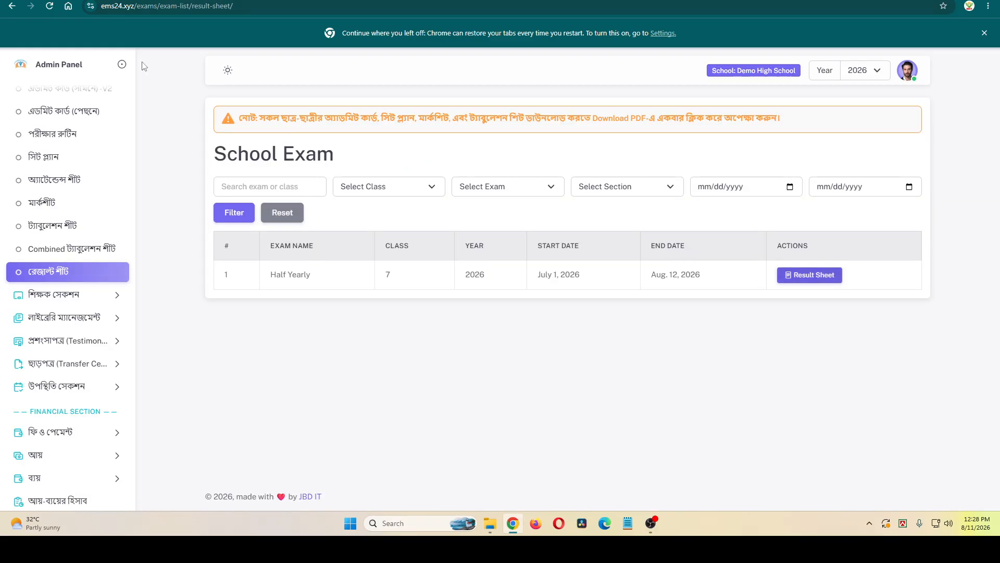
# Open the teacher list, look over the Add Teacher form, and close it.
pyautogui.click(112, 297)
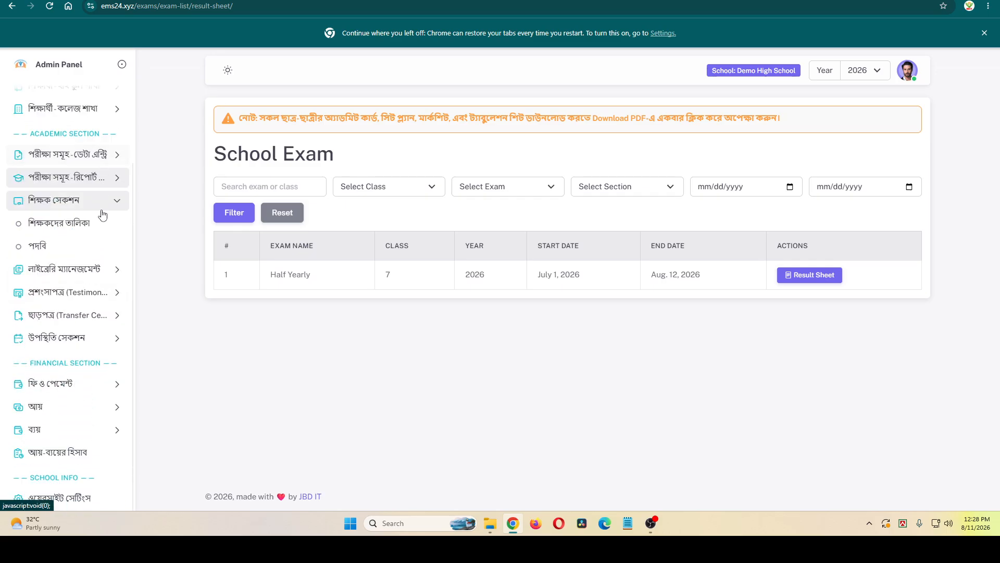
pyautogui.click(64, 227)
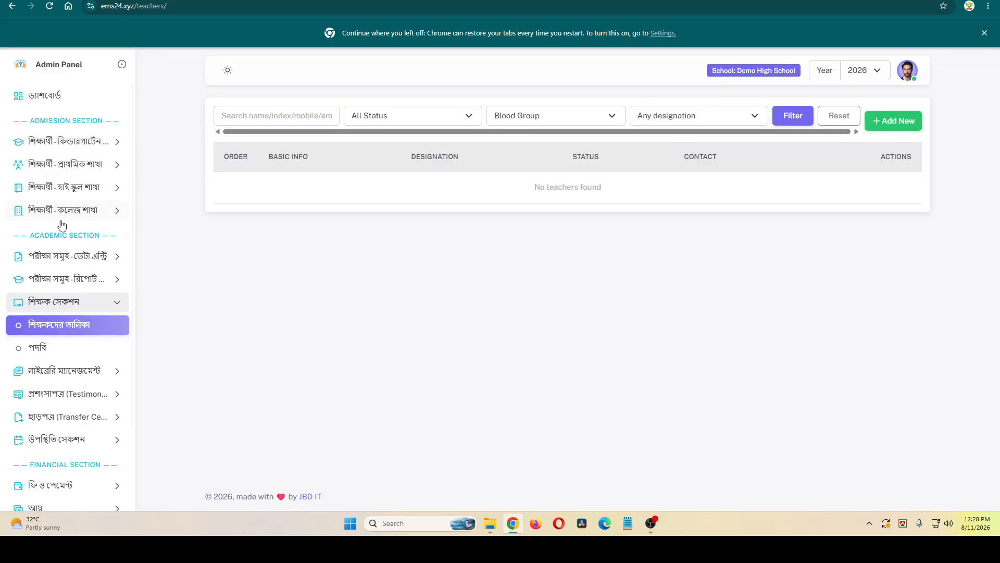
pyautogui.click(884, 124)
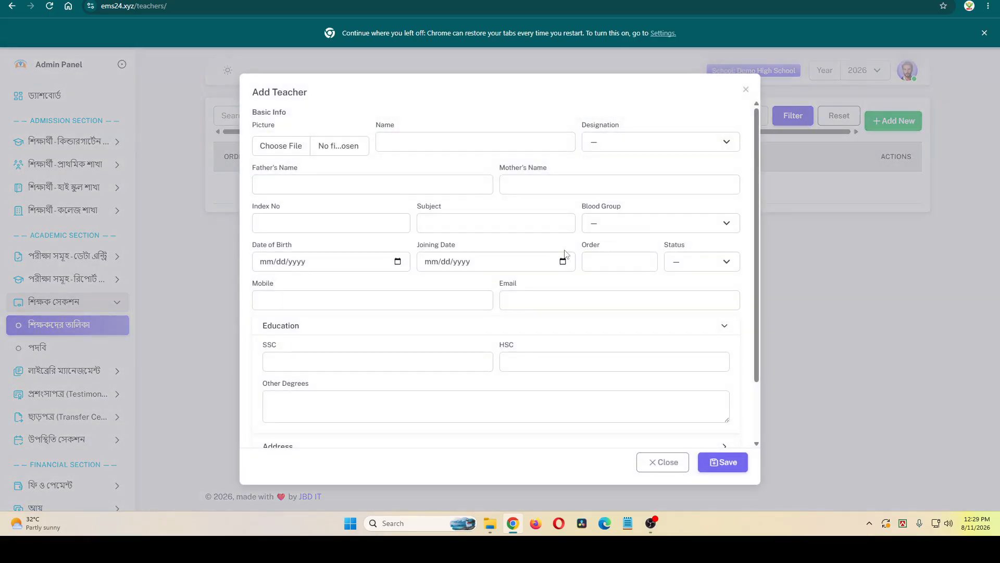
pyautogui.scroll(-2, 587, 372)
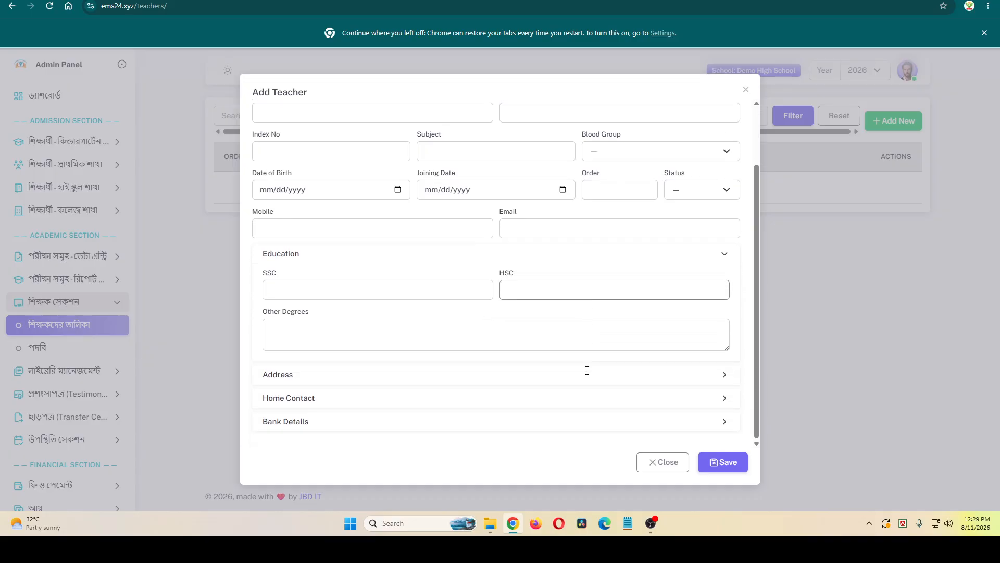
pyautogui.scroll(3, 672, 370)
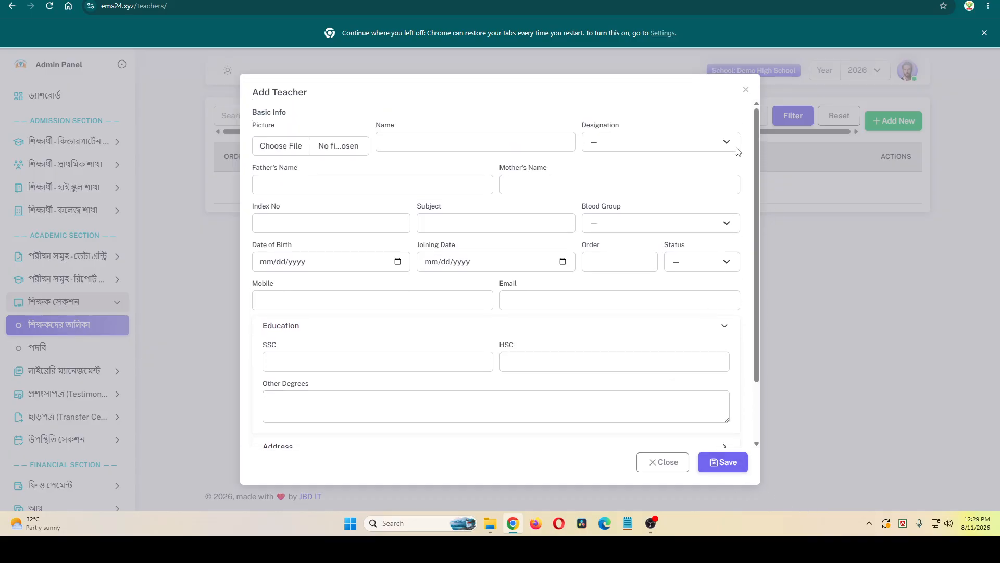
pyautogui.click(746, 89)
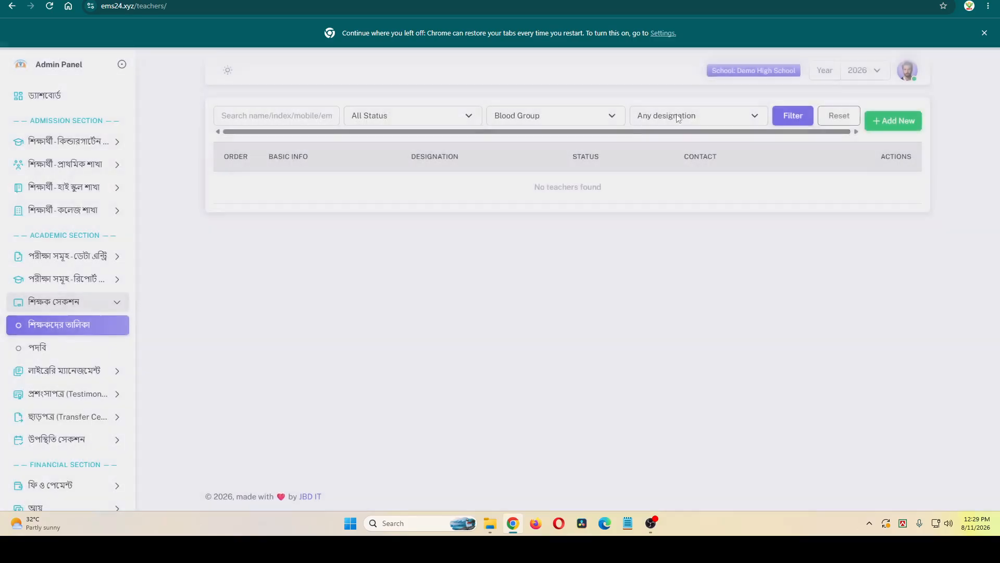
# Open the Designations list and dismiss the Add Designation dialog without saving.
pyautogui.click(55, 346)
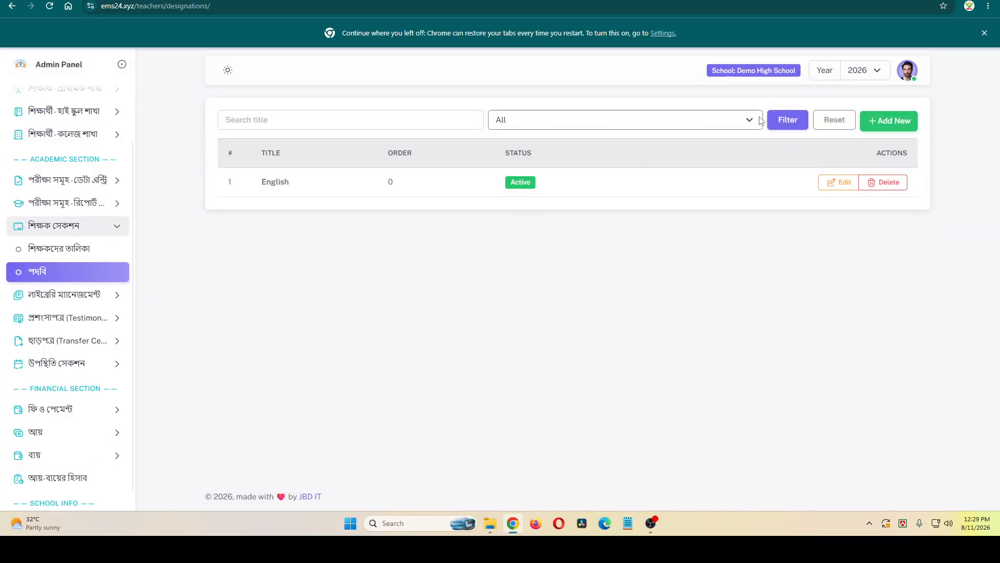
pyautogui.click(880, 122)
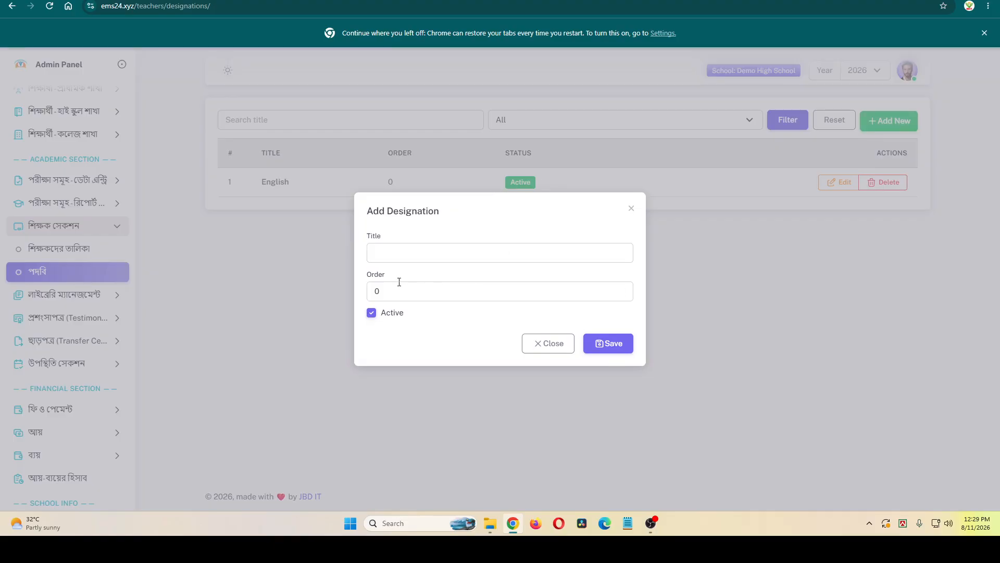
pyautogui.click(432, 287)
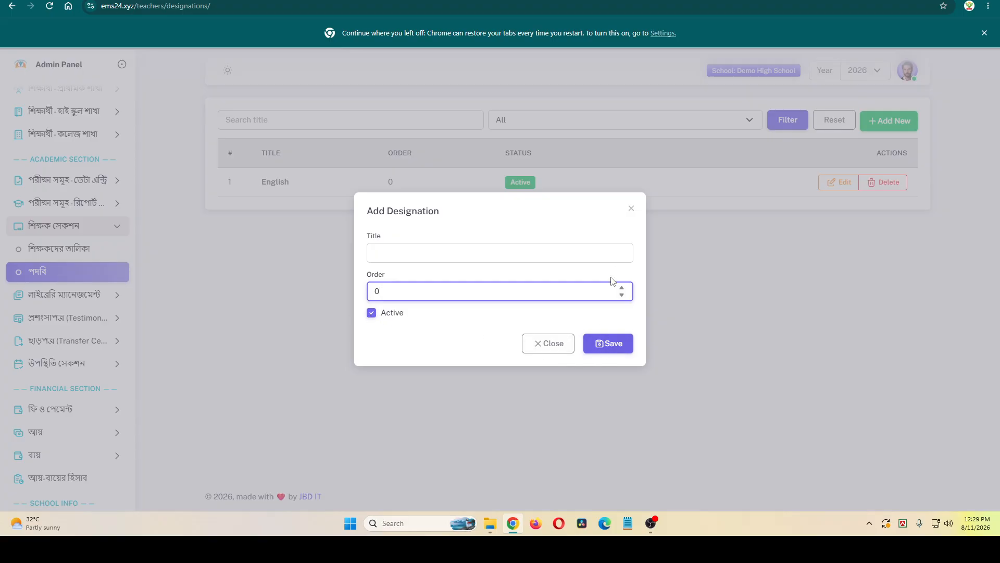
pyautogui.click(630, 209)
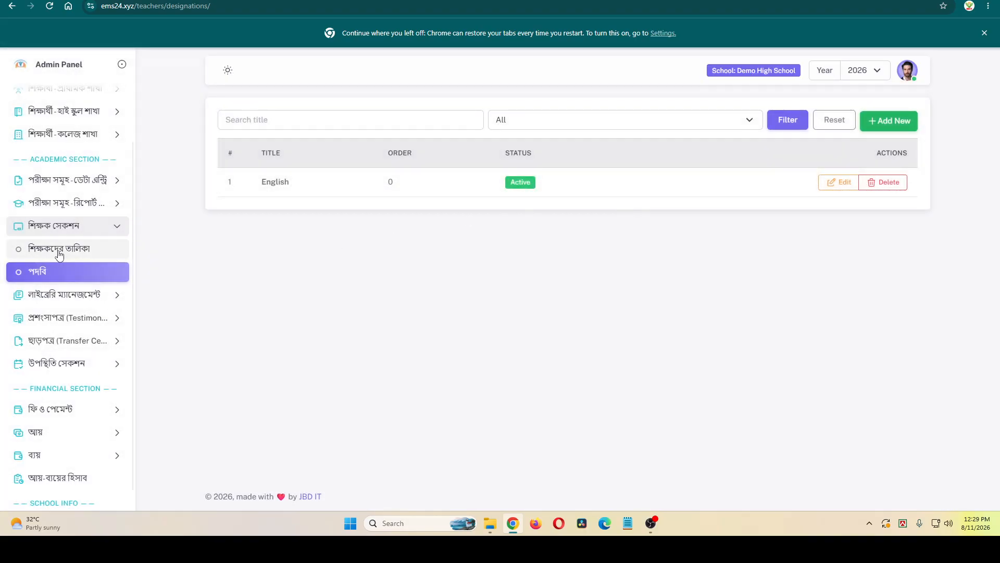
# From the library book list, create and save a new book category named 'Biology'.
pyautogui.click(79, 296)
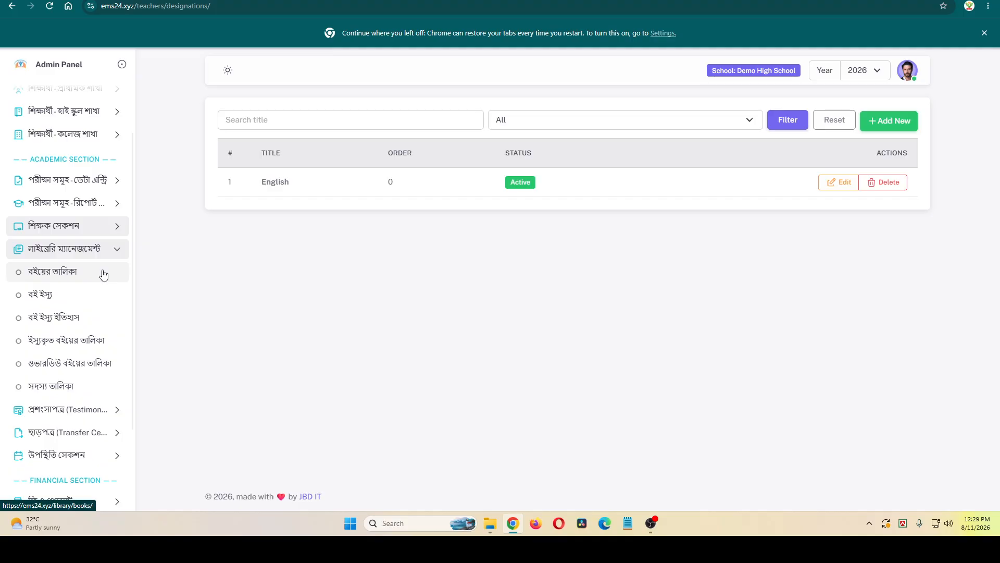
pyautogui.click(61, 276)
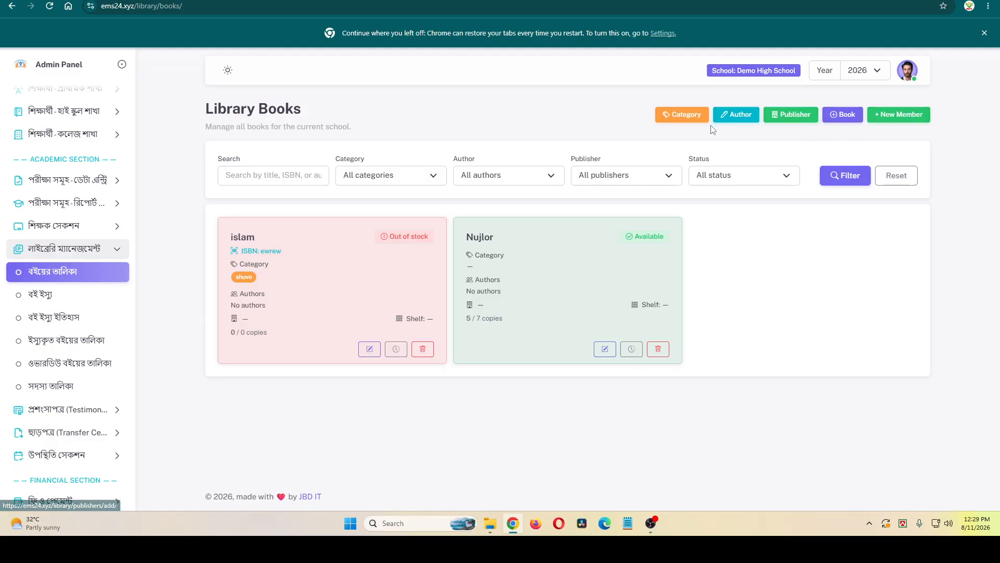
pyautogui.click(696, 118)
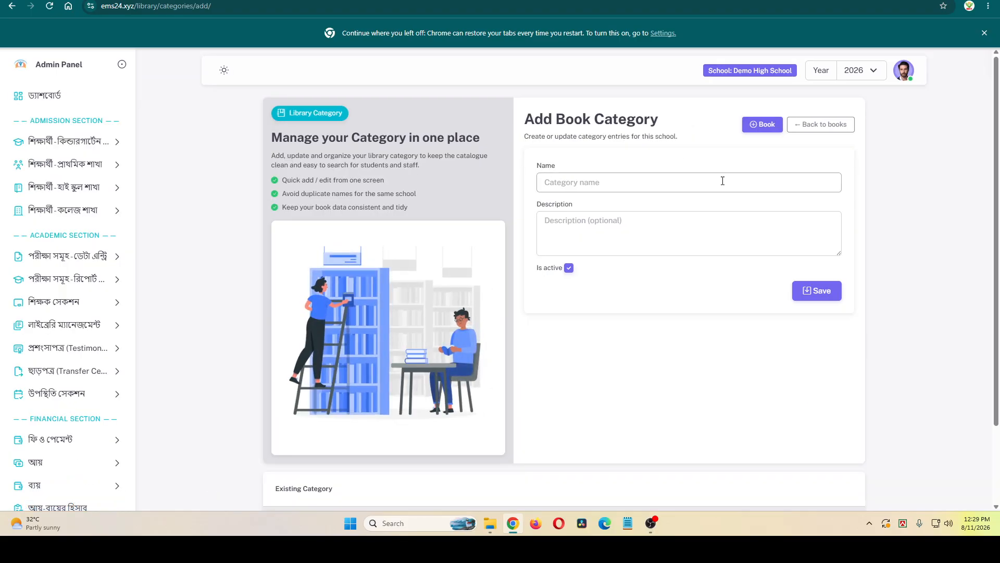
pyautogui.click(662, 177)
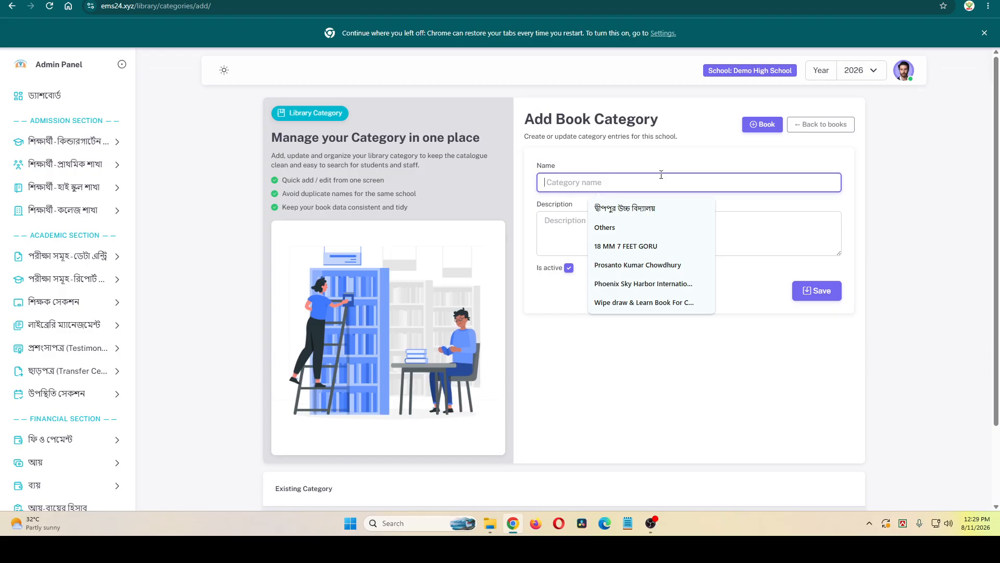
pyautogui.write('Biology')
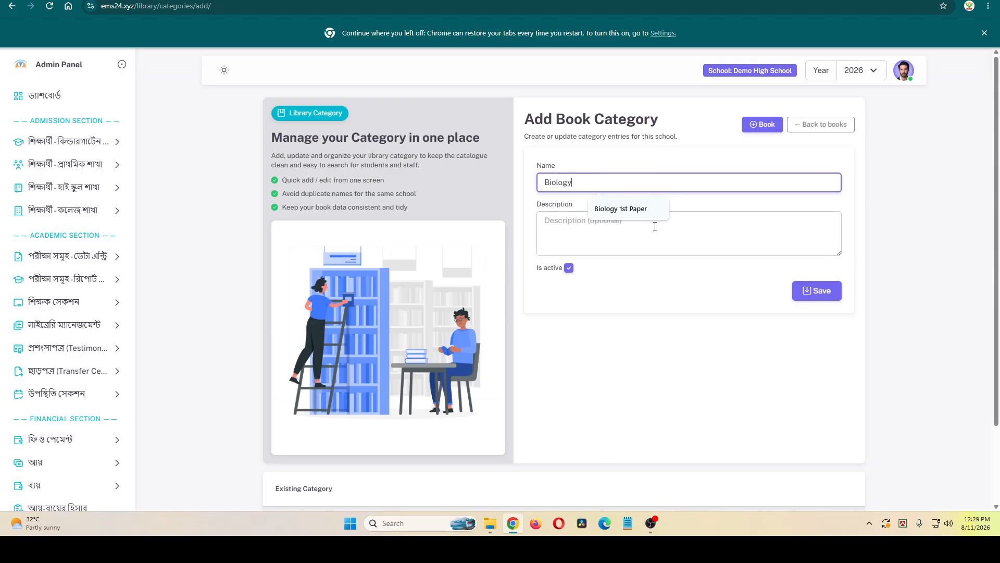
pyautogui.click(582, 224)
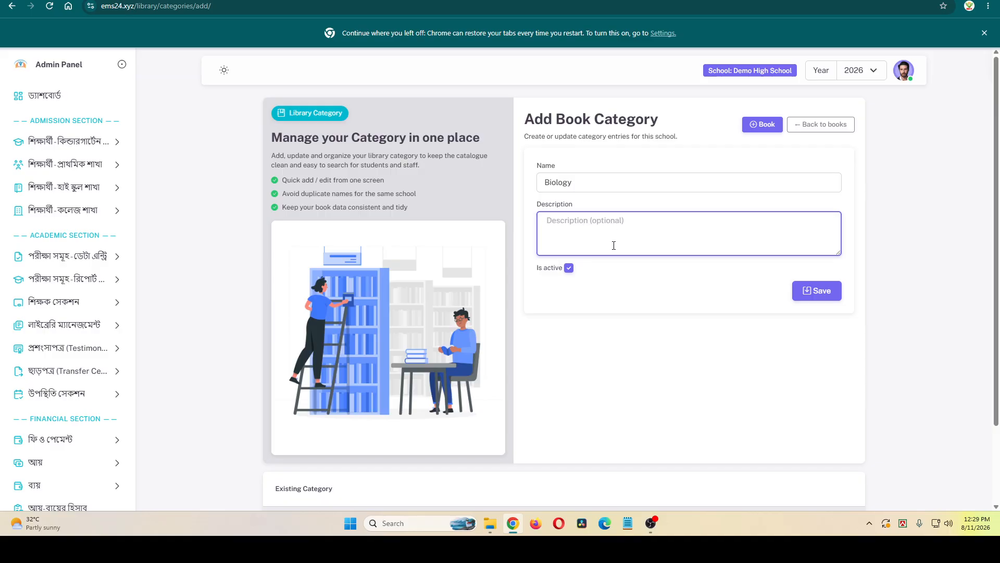
pyautogui.click(816, 291)
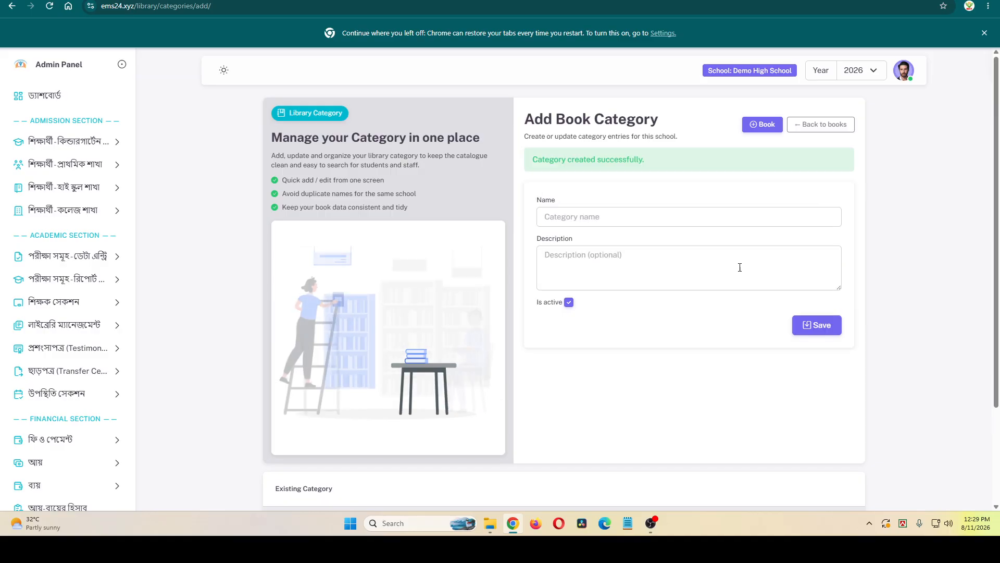
# Return to the book list and bring up the Add New Book form.
pyautogui.click(808, 131)
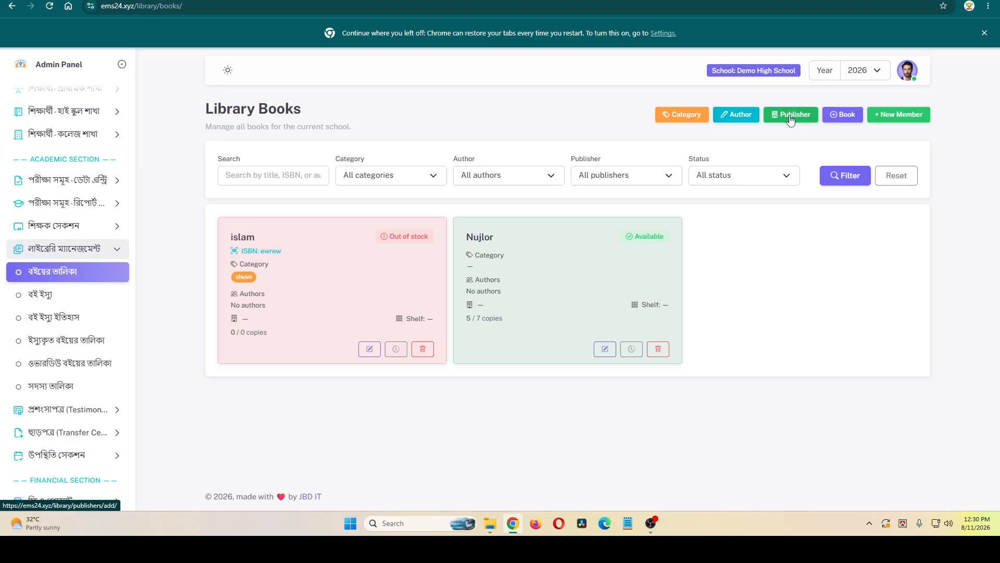
pyautogui.click(745, 116)
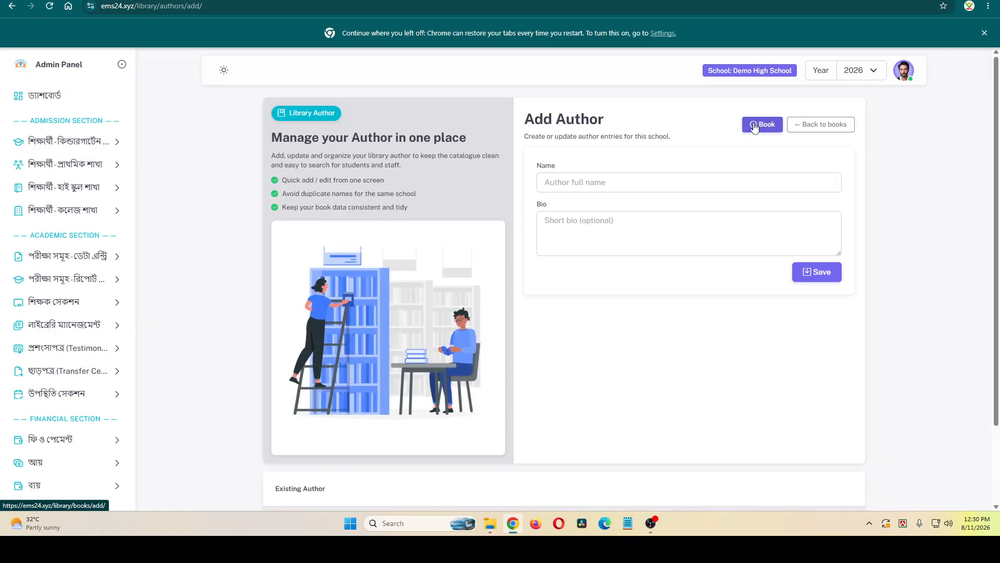
pyautogui.click(754, 127)
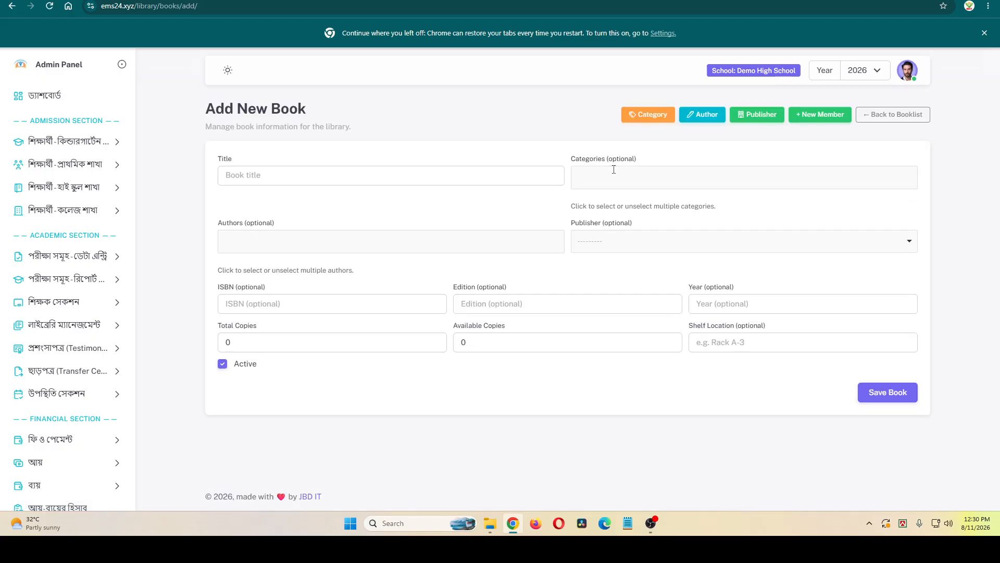
# Title the new book 'Biology 1st Paper' and assign it the Biology category, leaving author and publisher empty.
pyautogui.click(237, 173)
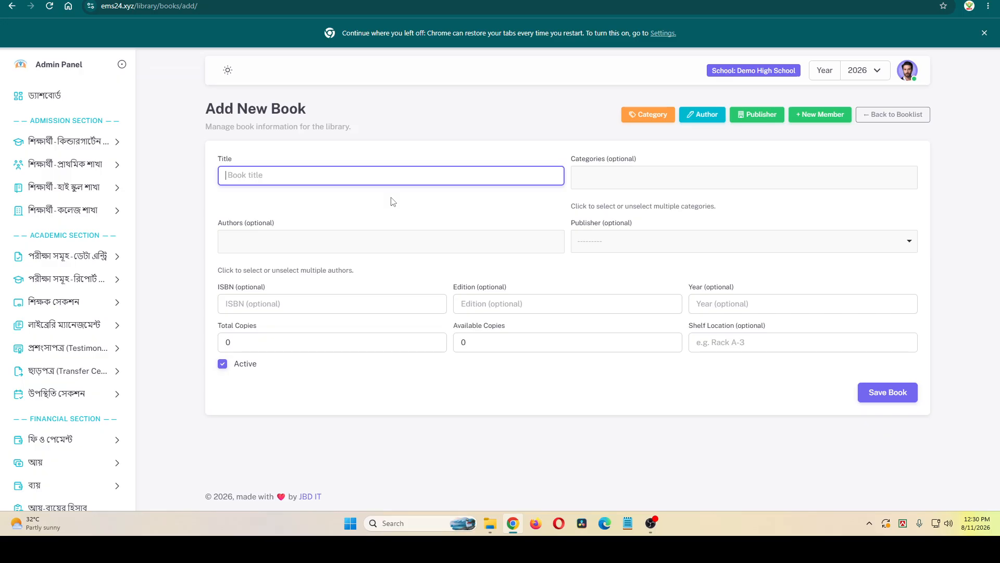
pyautogui.write('B')
pyautogui.write('1st Paper')
pyautogui.click(606, 169)
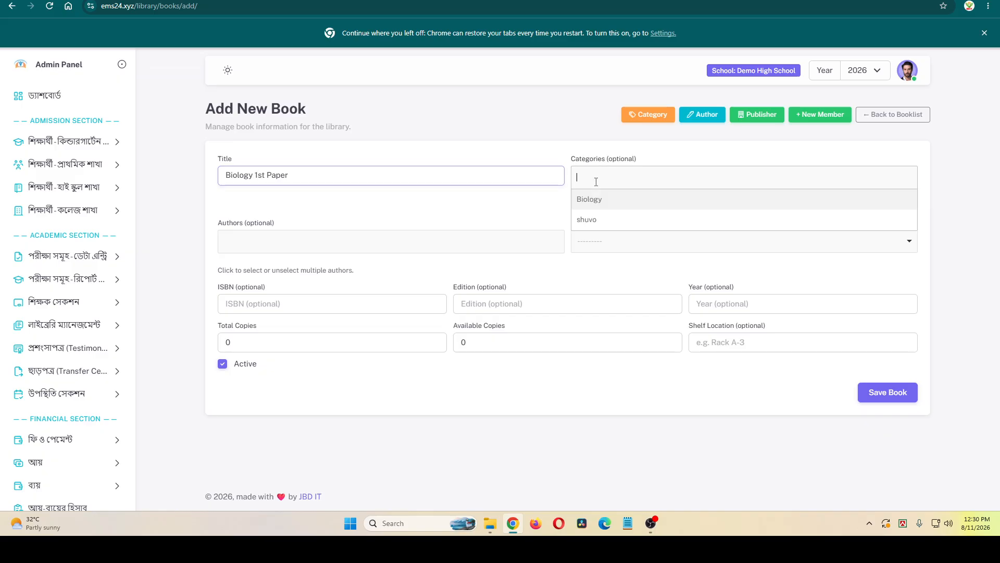
pyautogui.click(607, 209)
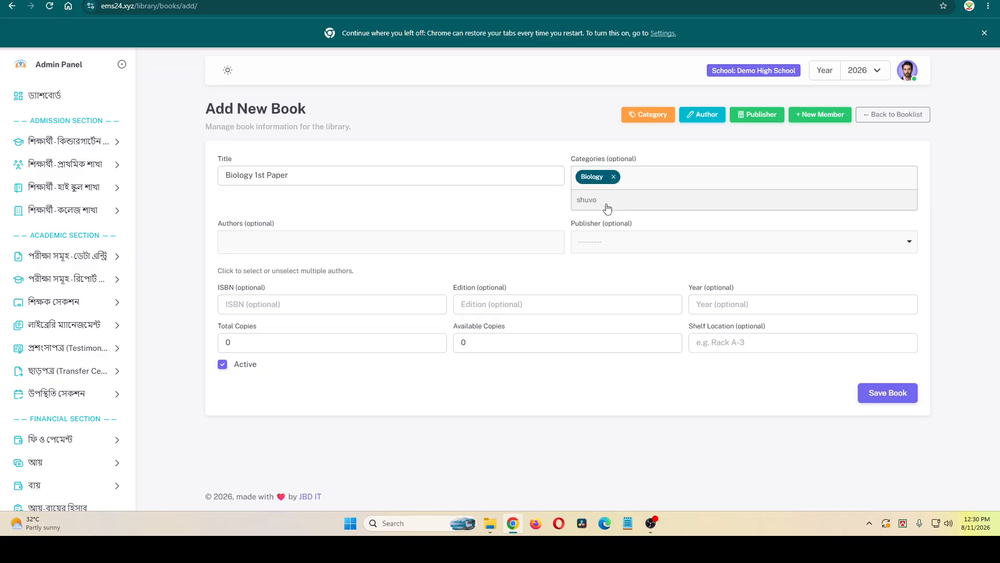
pyautogui.click(312, 246)
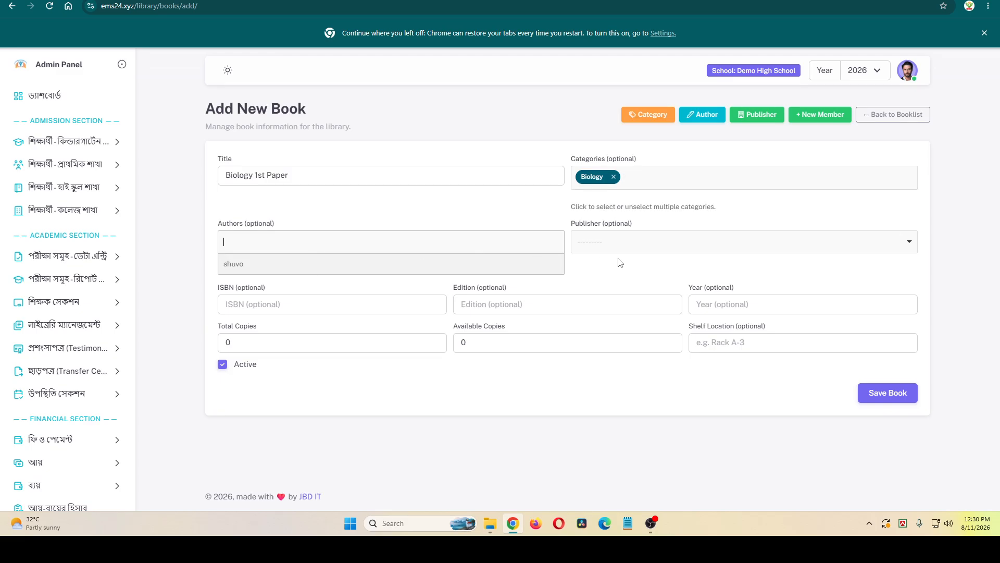
pyautogui.click(645, 246)
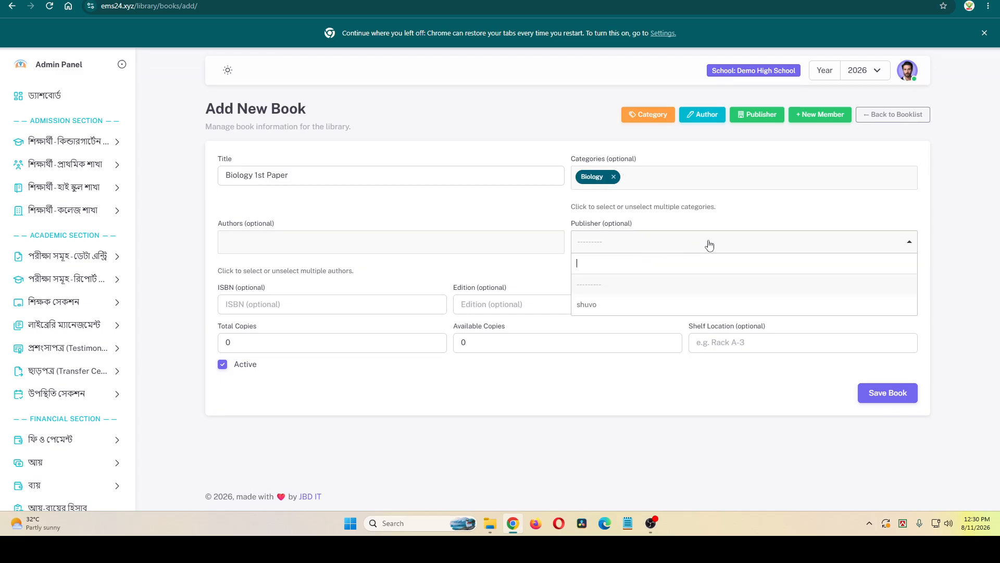
pyautogui.click(710, 245)
# Enter edition 1st and publication year 2025.
pyautogui.click(252, 309)
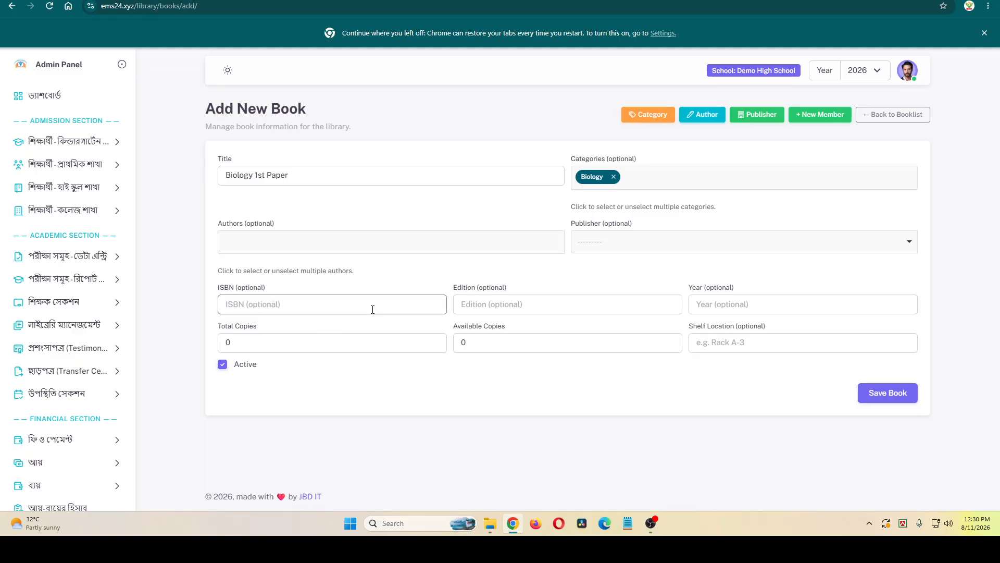
pyautogui.click(523, 307)
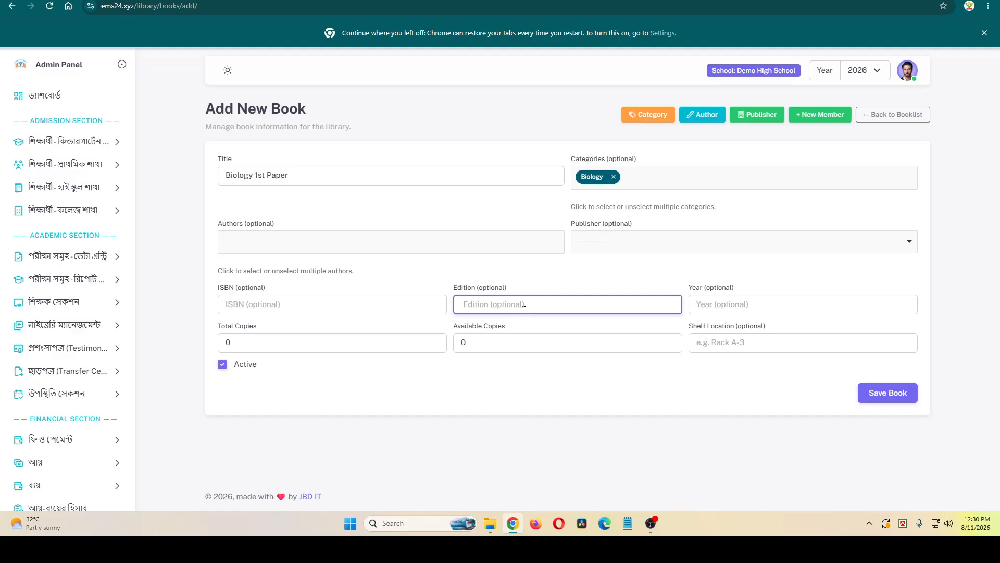
pyautogui.write('1st')
pyautogui.click(727, 308)
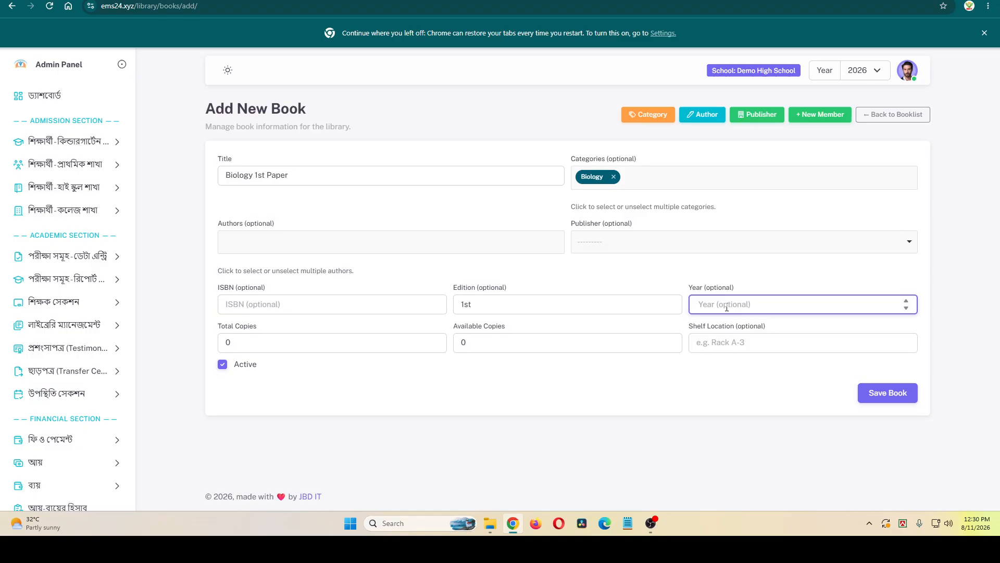
pyautogui.write('2025')
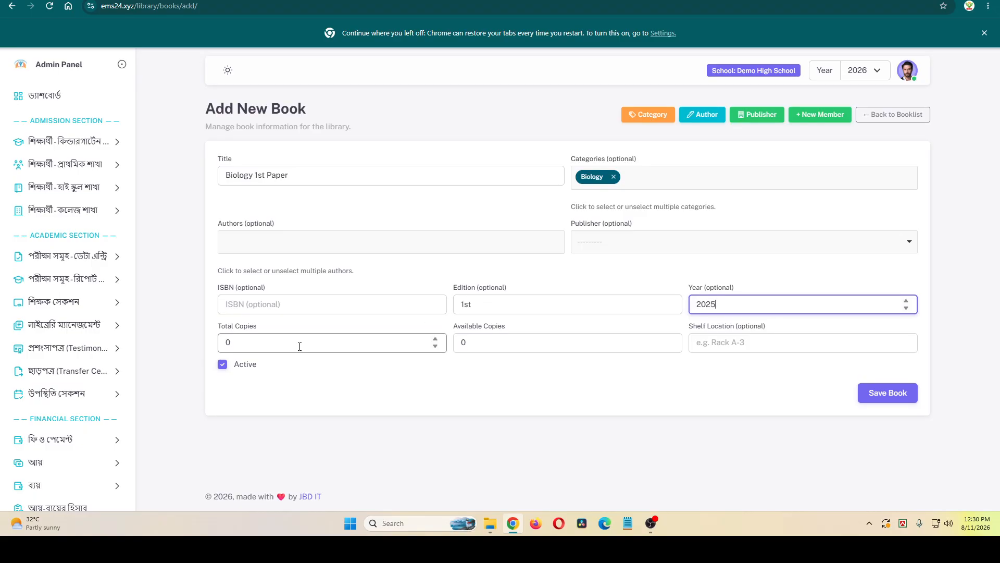
# Set 100 total copies, 900 available and shelf A-1, then save the book.
pyautogui.click(220, 342)
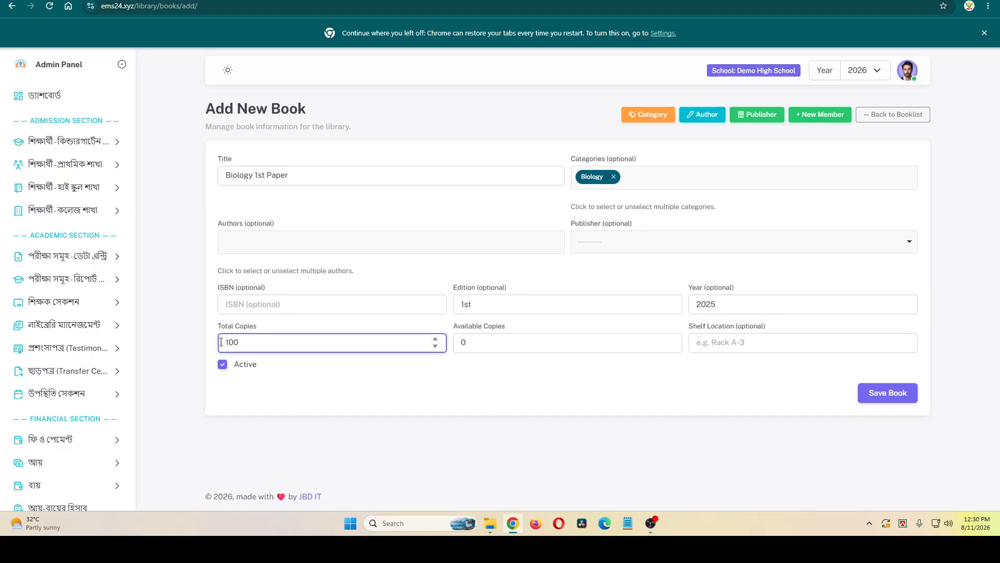
pyautogui.write('10')
pyautogui.click(462, 341)
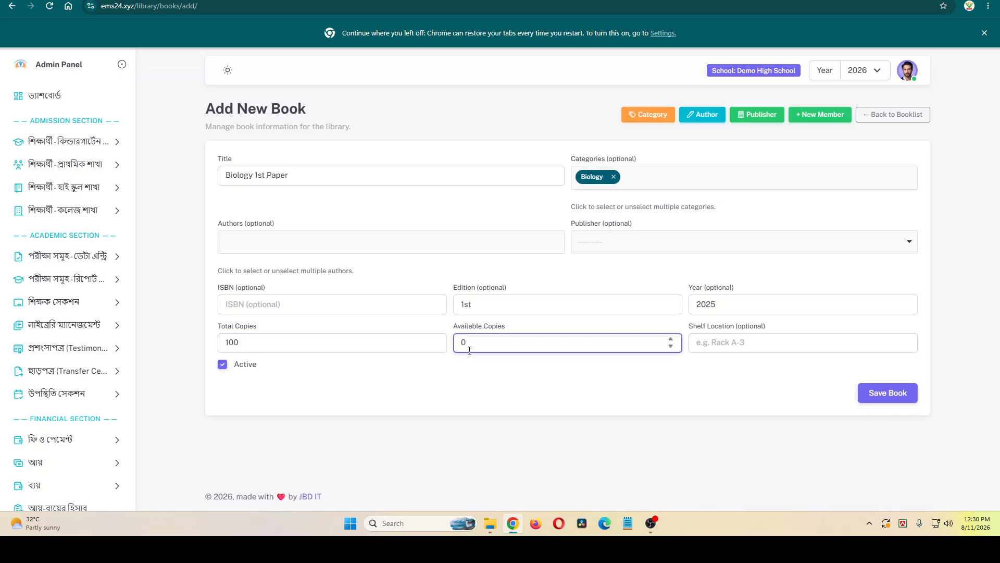
pyautogui.write('900')
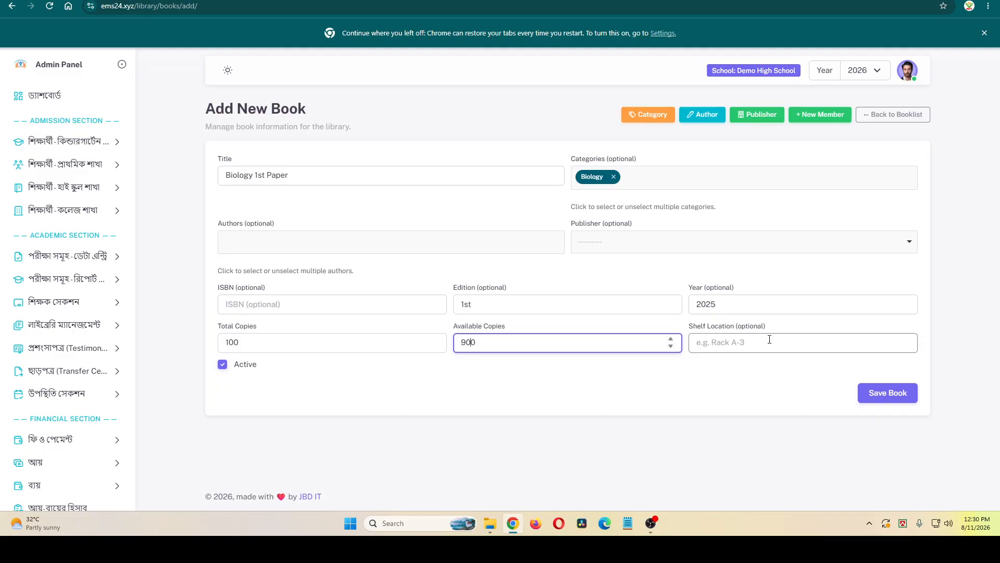
pyautogui.click(769, 340)
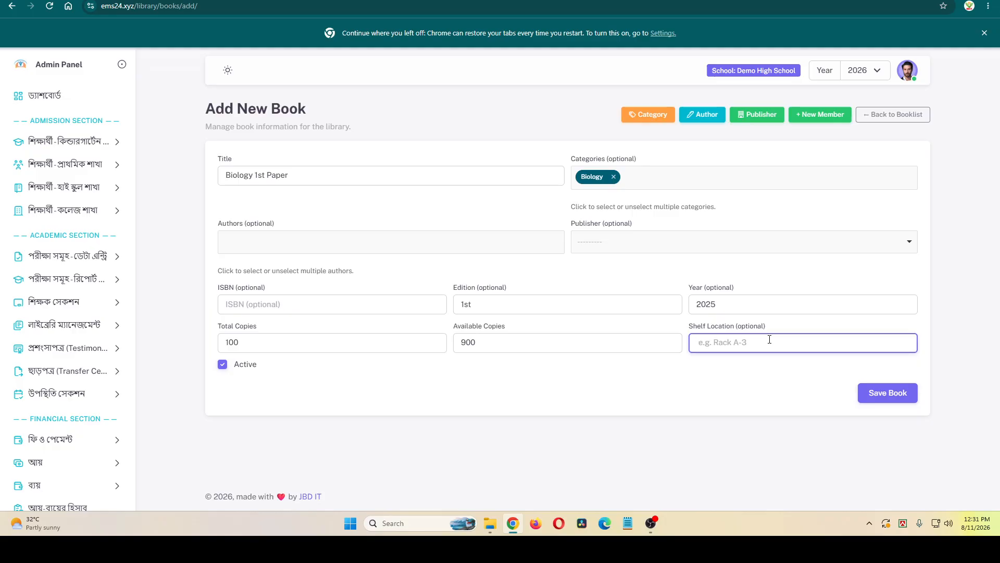
pyautogui.write('A-1')
pyautogui.click(895, 397)
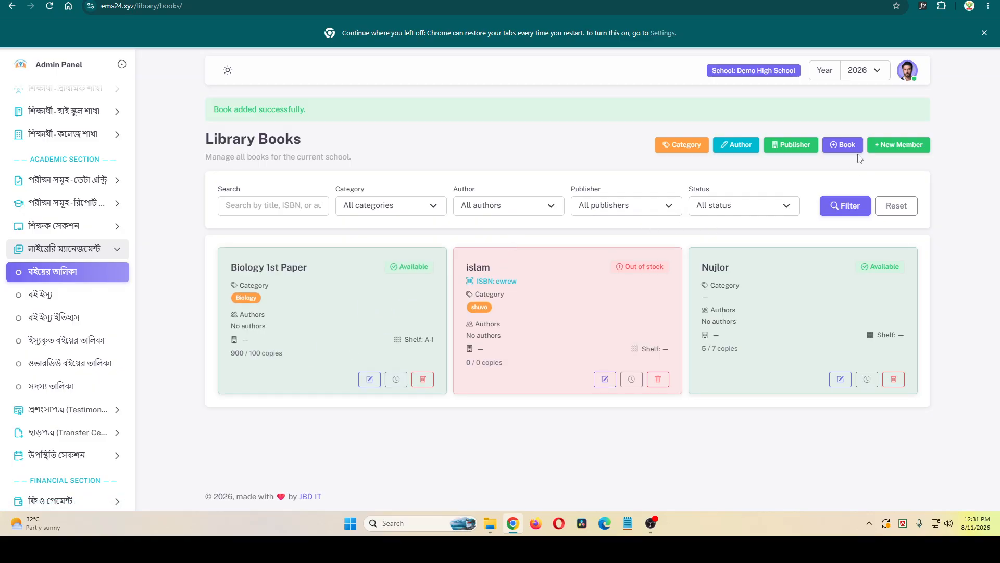
# From the Library Books page, start a new library member registration with '+ New Member'.
pyautogui.click(905, 150)
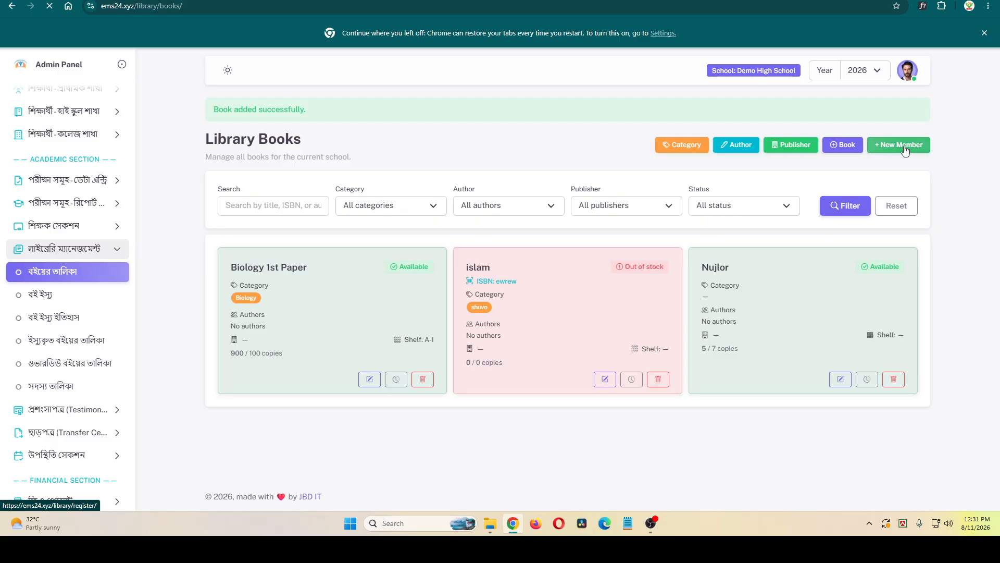
# Enter the member's full name and attach the 'images (4)' picture as the photo.
pyautogui.click(665, 189)
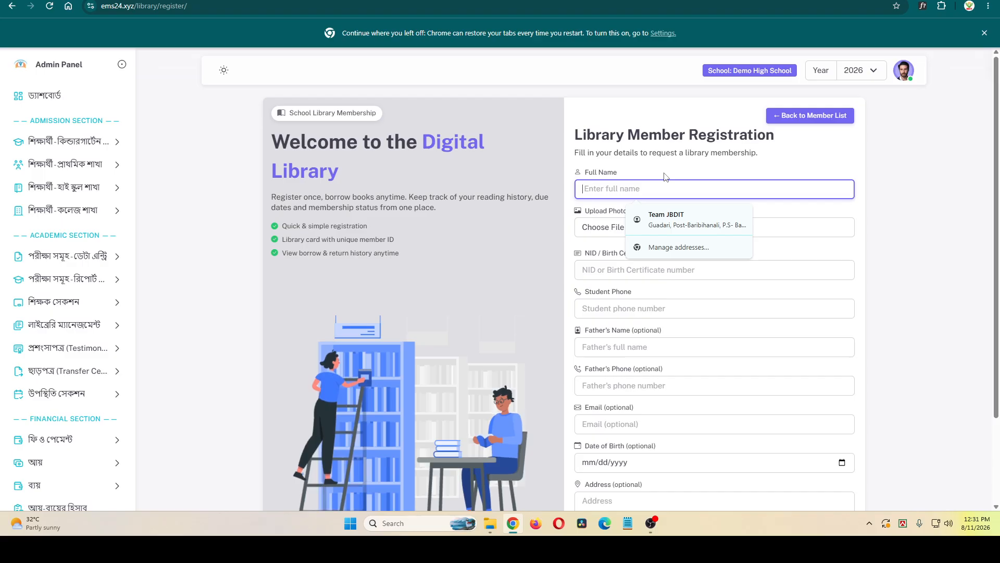
pyautogui.click(638, 152)
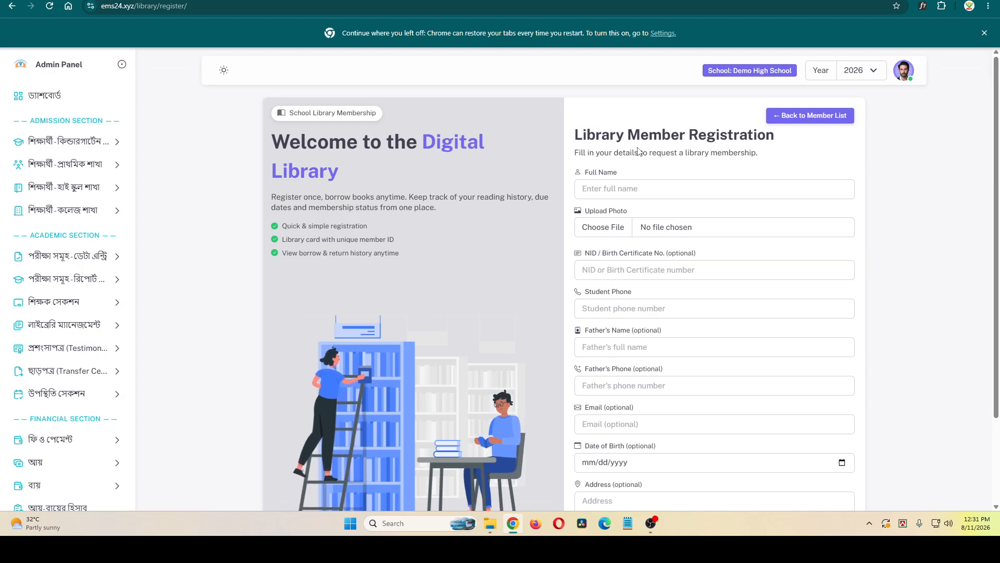
pyautogui.click(610, 188)
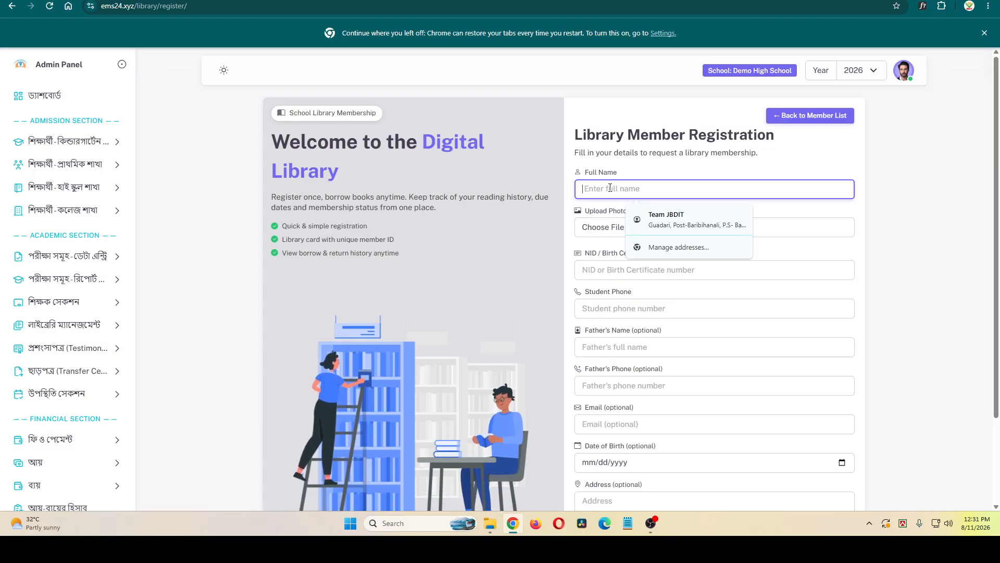
pyautogui.write('jbdit')
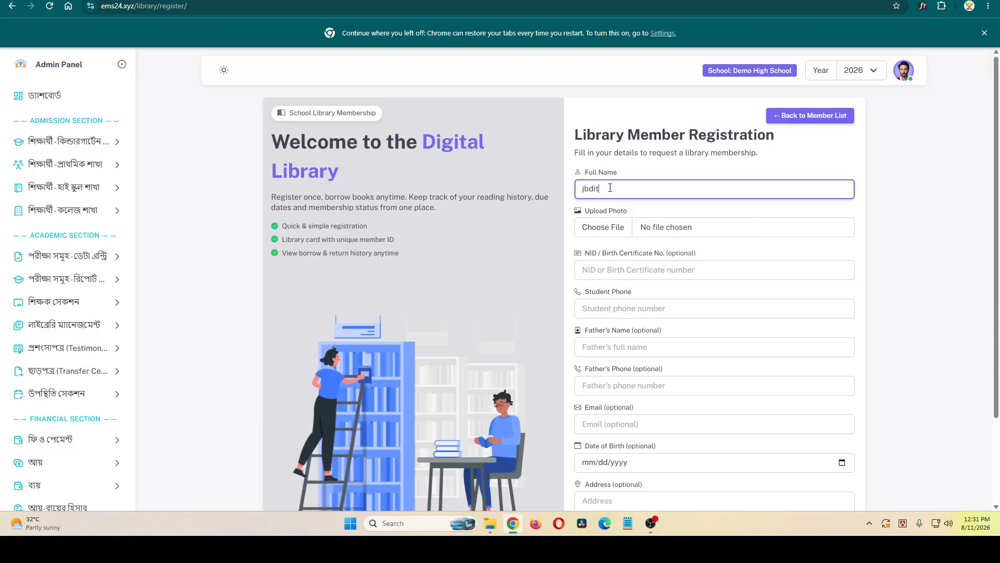
pyautogui.click(600, 227)
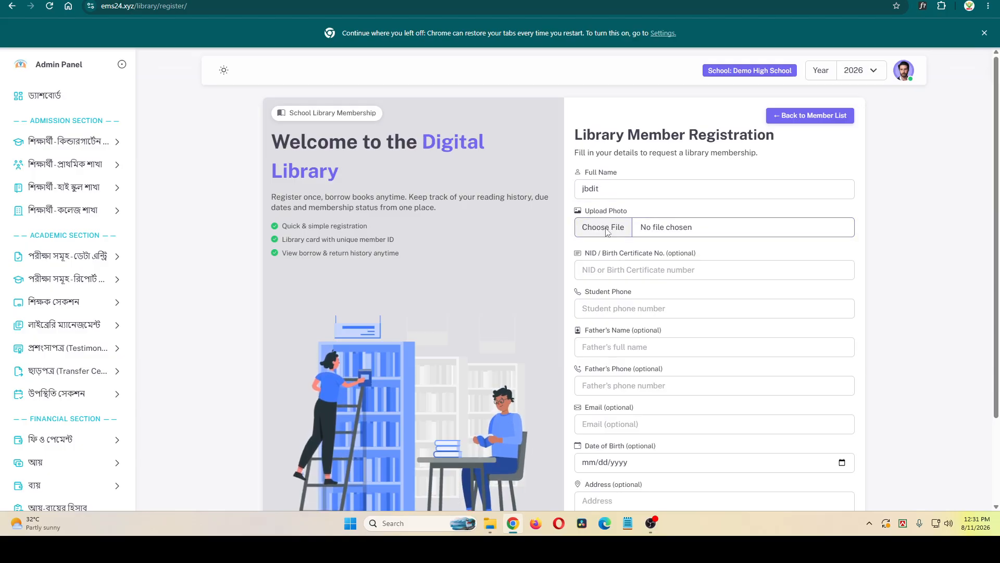
pyautogui.scroll(-5, 428, 292)
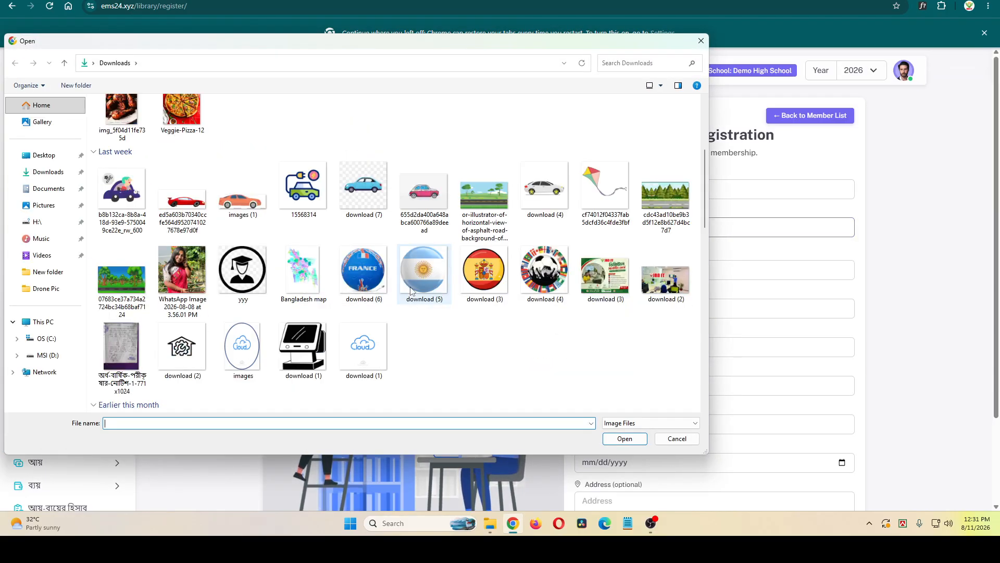
pyautogui.scroll(-5, 535, 288)
pyautogui.scroll(1, 513, 154)
pyautogui.doubleClick(484, 125)
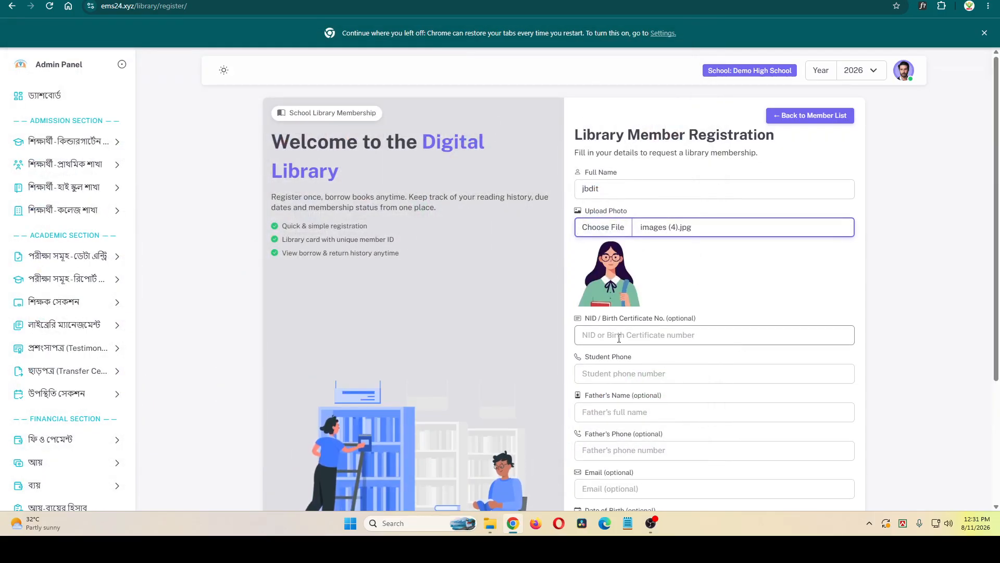
pyautogui.scroll(-1, 677, 336)
# Fill in the member's father's name.
pyautogui.click(651, 321)
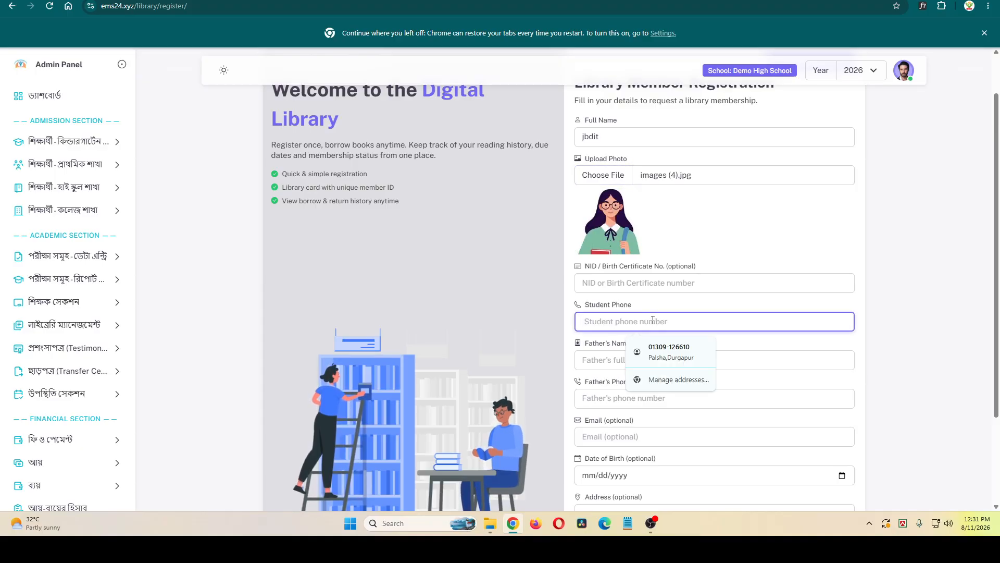
pyautogui.click(668, 289)
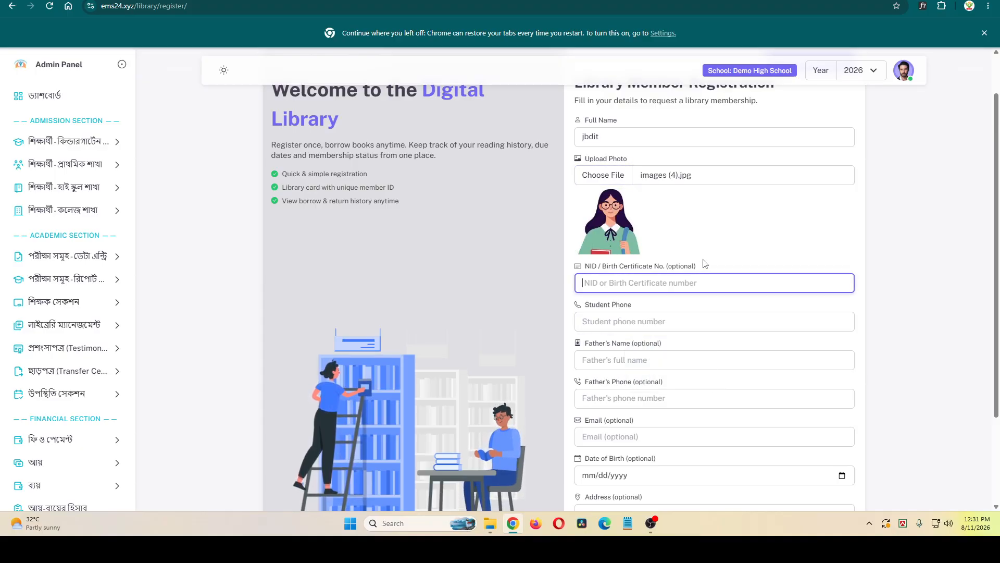
pyautogui.click(657, 356)
pyautogui.write('aqwerw')
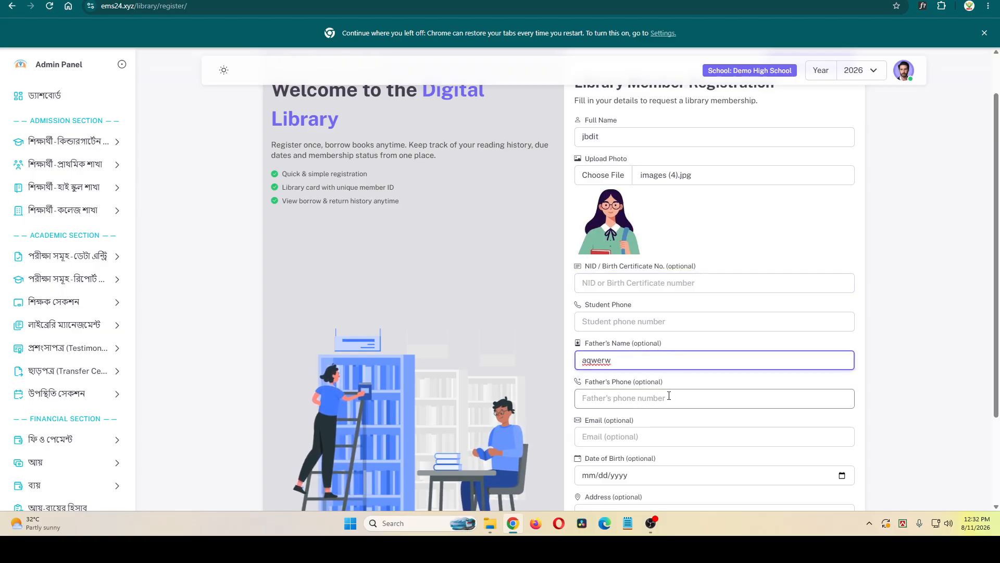
pyautogui.scroll(-1, 669, 393)
pyautogui.scroll(-1, 678, 396)
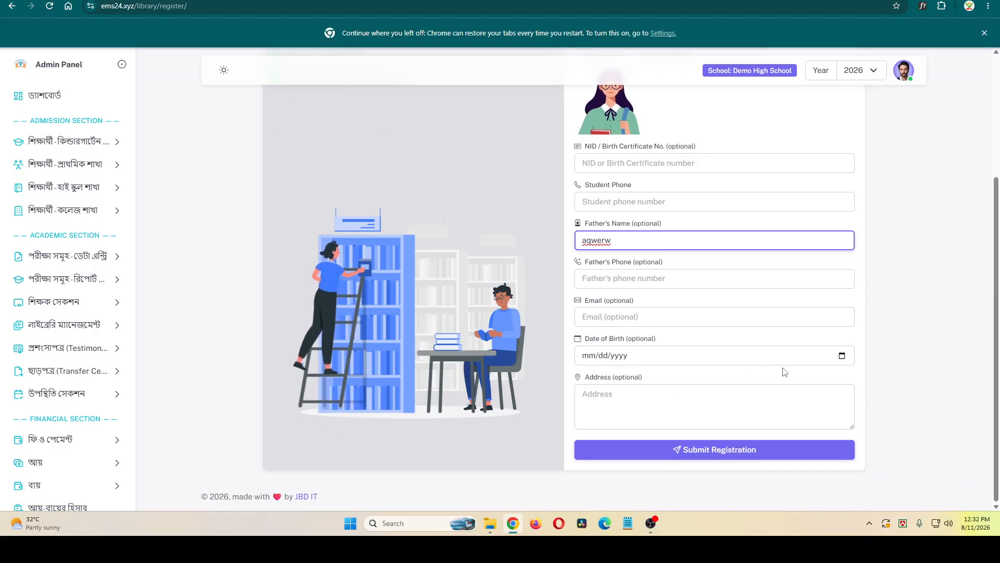
# Set the member's date of birth to 06/18/2020.
pyautogui.click(781, 357)
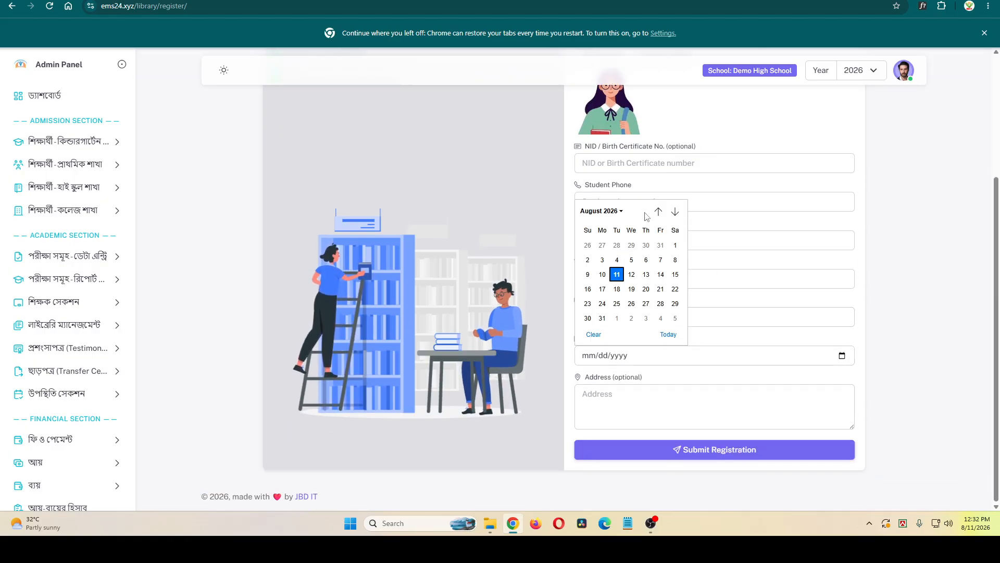
pyautogui.click(602, 211)
pyautogui.scroll(2, 627, 259)
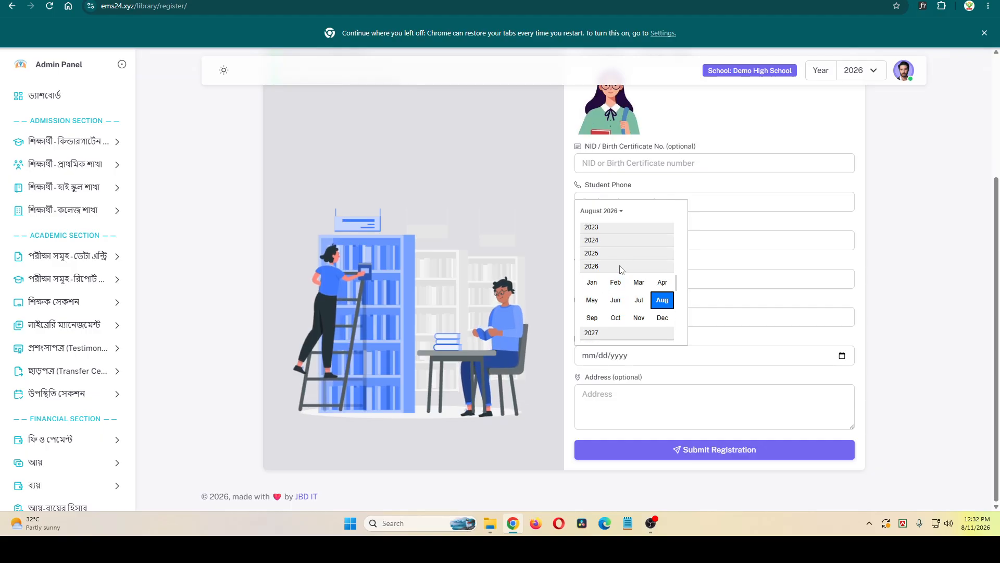
pyautogui.click(605, 227)
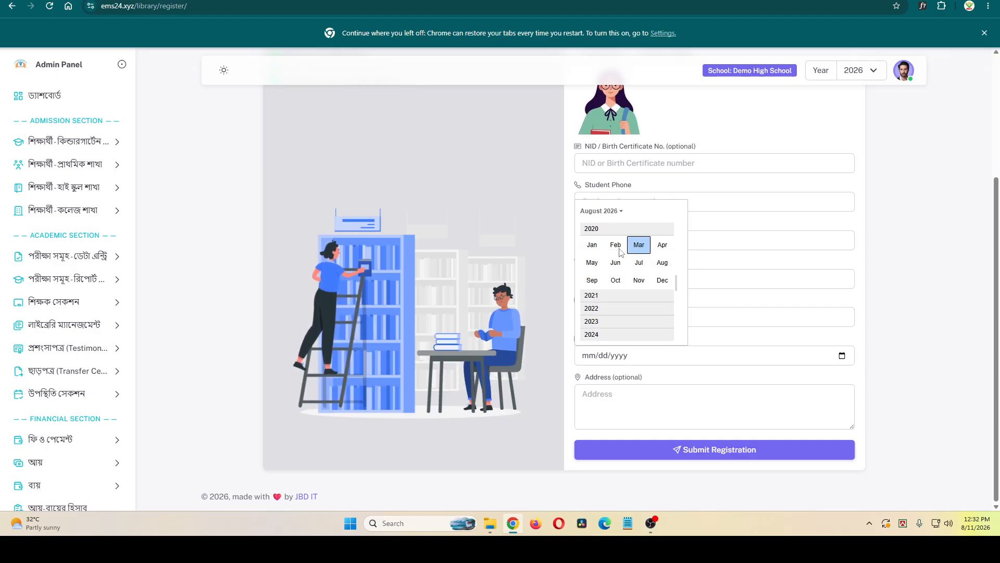
pyautogui.click(615, 258)
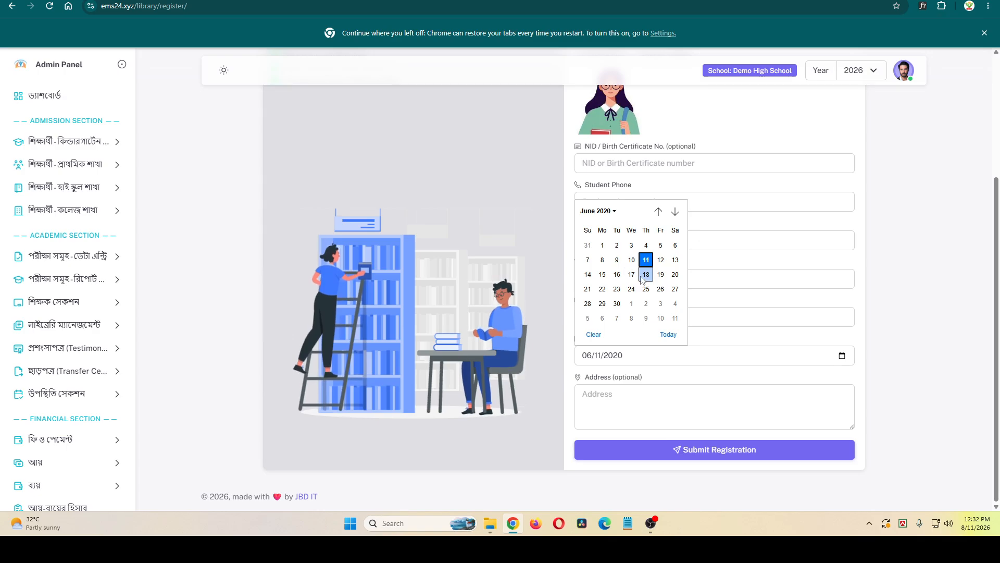
pyautogui.click(644, 277)
# Enter the address 'rajshahi' and submit the registration.
pyautogui.click(659, 393)
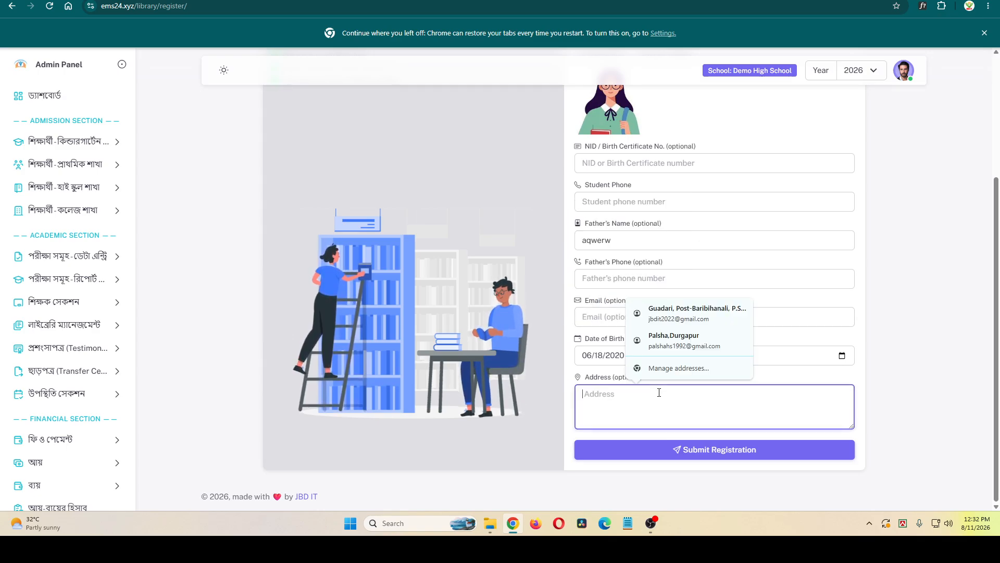
pyautogui.write('e')
pyautogui.press('BackSpace')
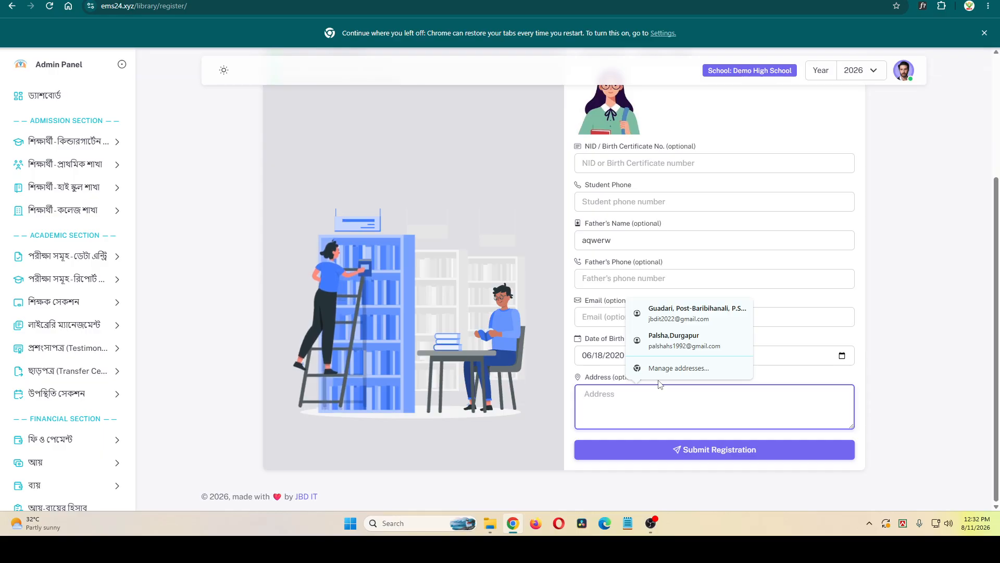
pyautogui.write('rajshahi')
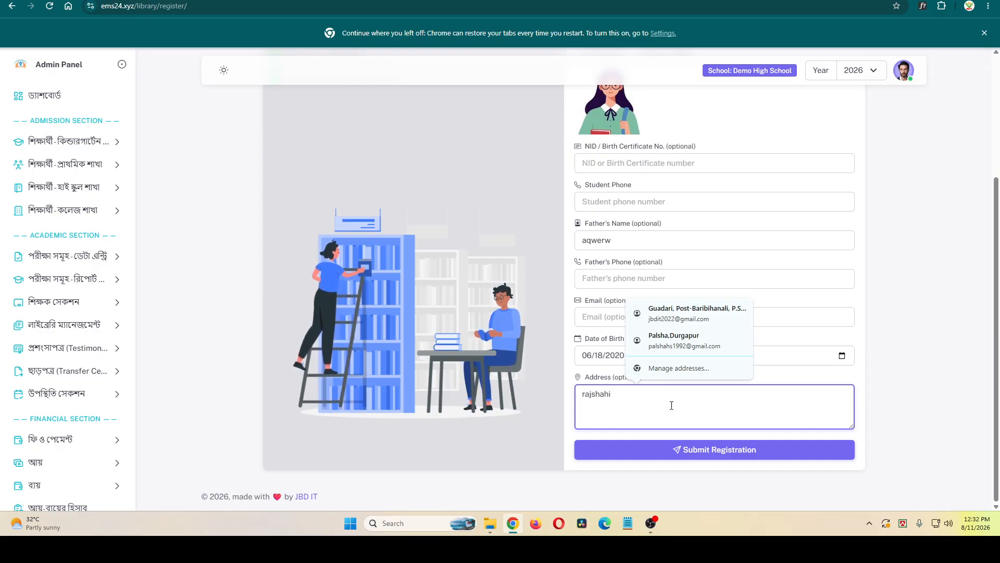
pyautogui.click(684, 459)
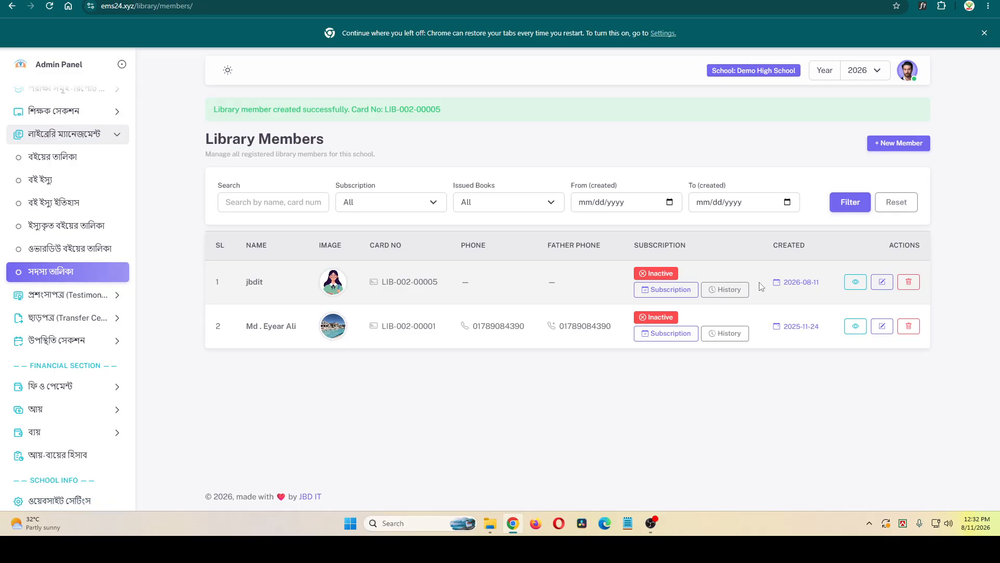
# Open Subscription on the new member's row in the Library Members list.
pyautogui.click(655, 296)
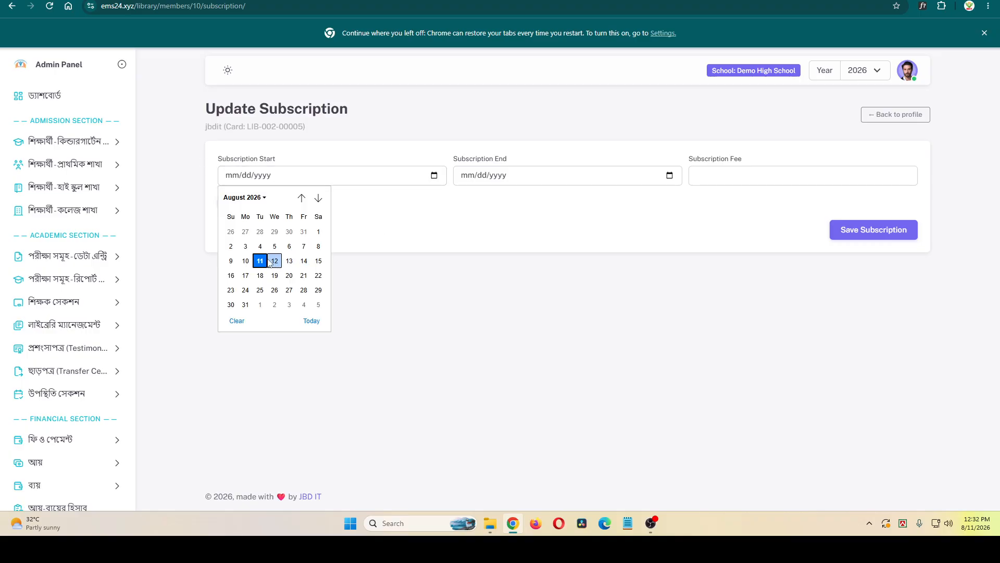
# Set the subscription from 08/01/2026 to 12/30/2030 with a 200 fee, and save it.
pyautogui.click(319, 231)
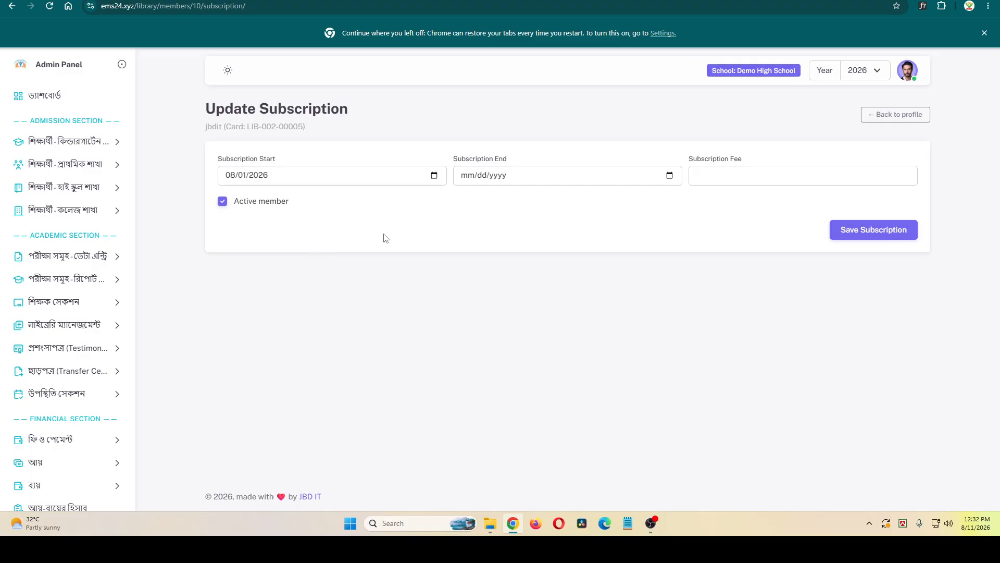
pyautogui.click(670, 176)
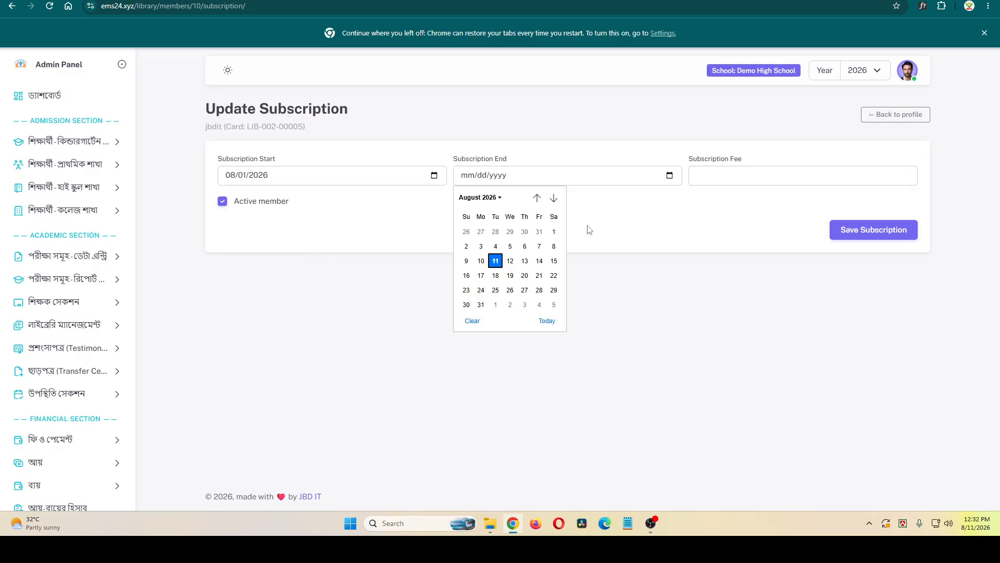
pyautogui.click(501, 198)
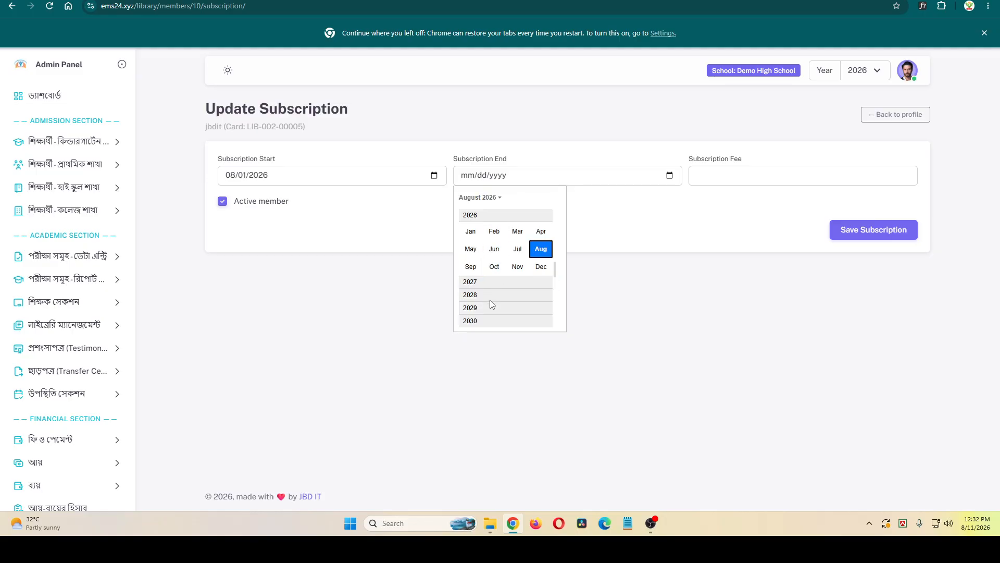
pyautogui.click(483, 321)
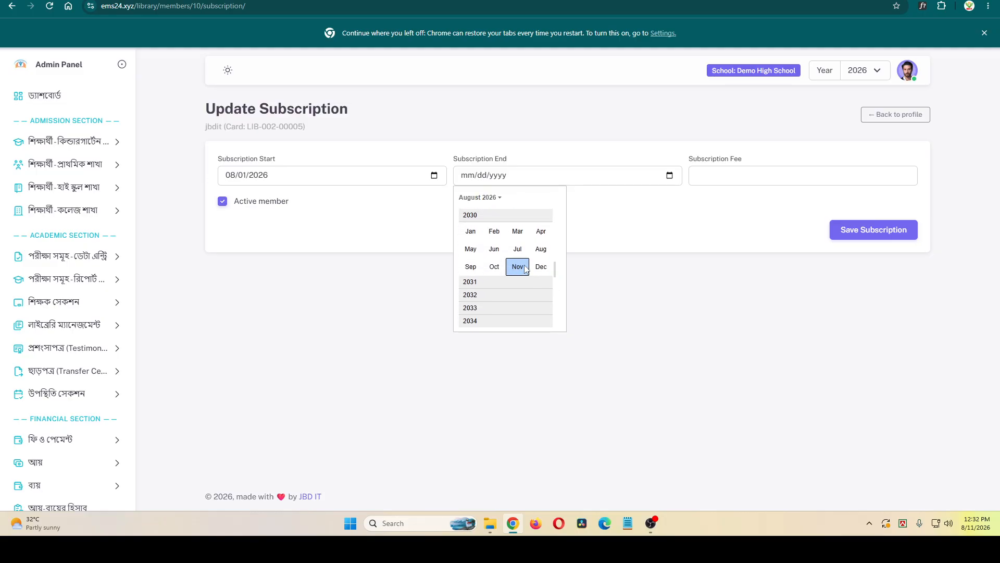
pyautogui.click(541, 266)
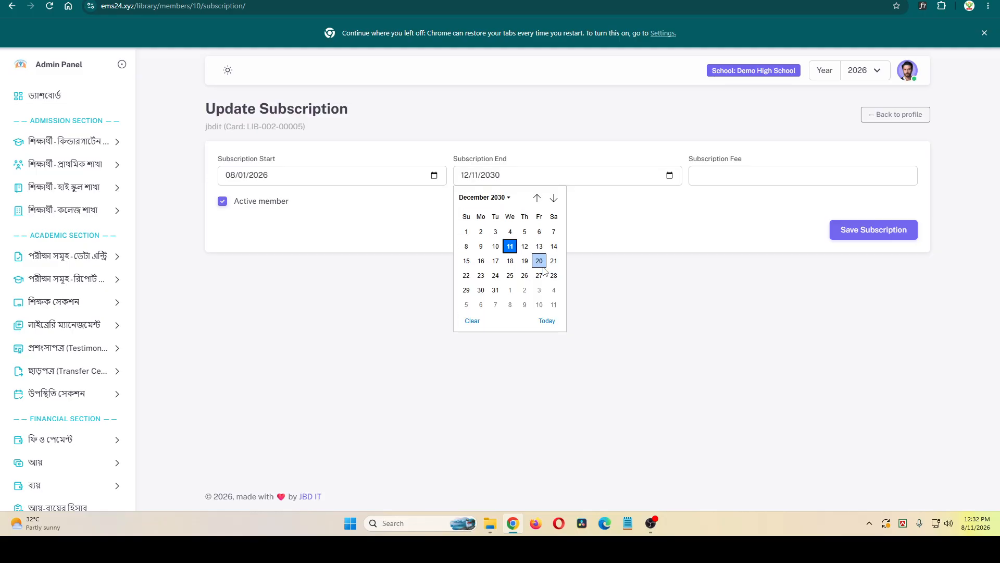
pyautogui.click(481, 290)
pyautogui.click(755, 172)
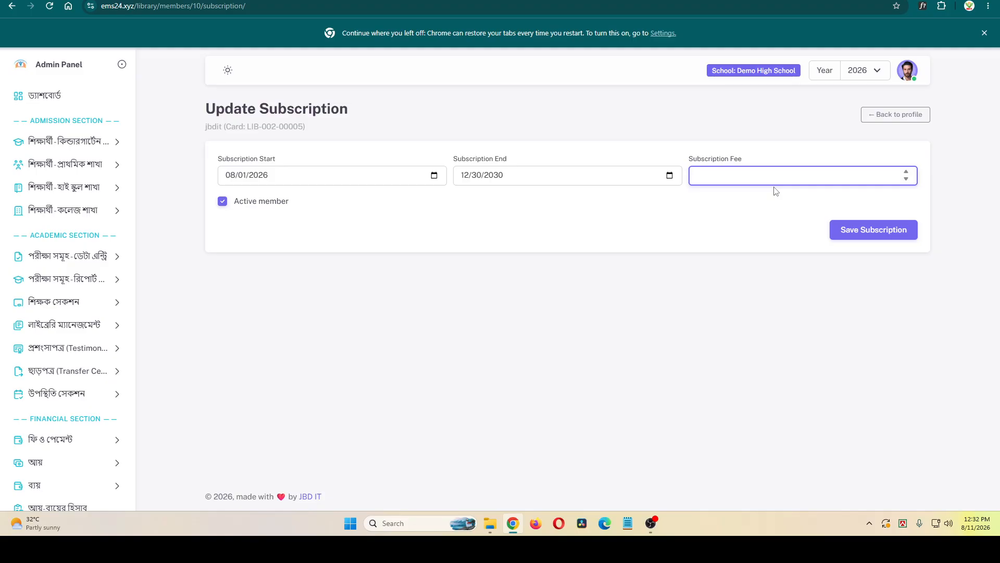
pyautogui.click(845, 229)
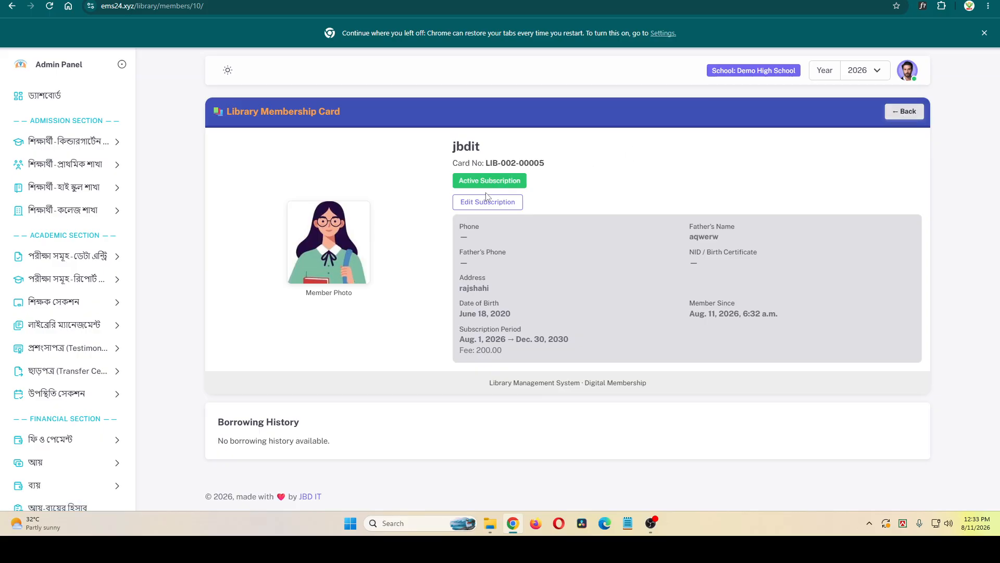
# View the first member's membership card, then return to the Library Members list.
pyautogui.click(916, 116)
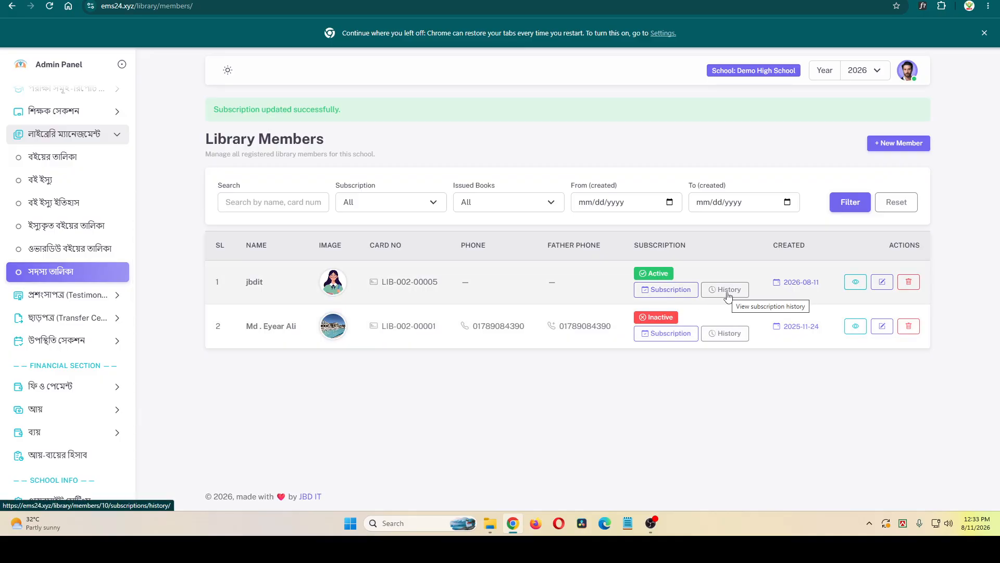
pyautogui.click(856, 282)
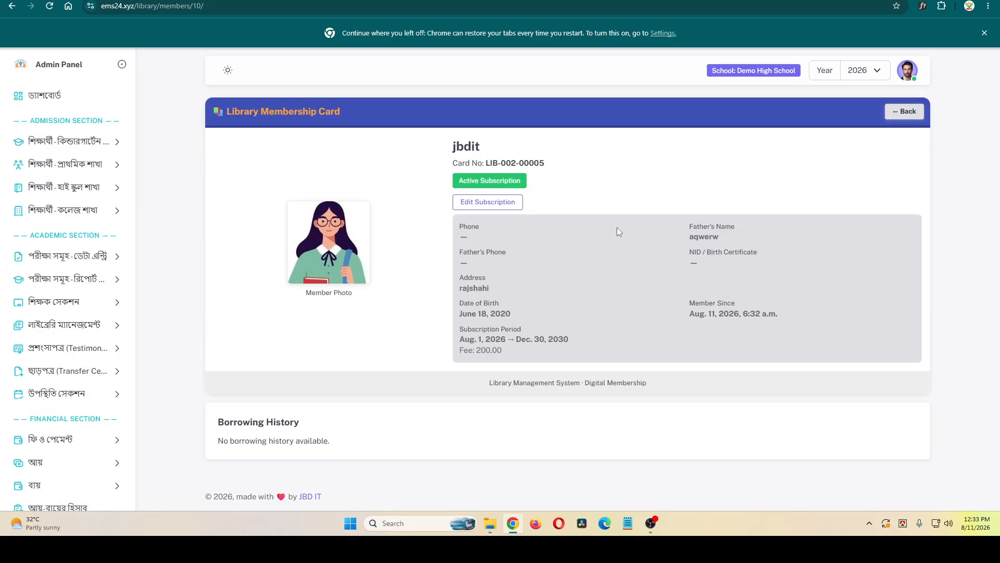
pyautogui.click(915, 112)
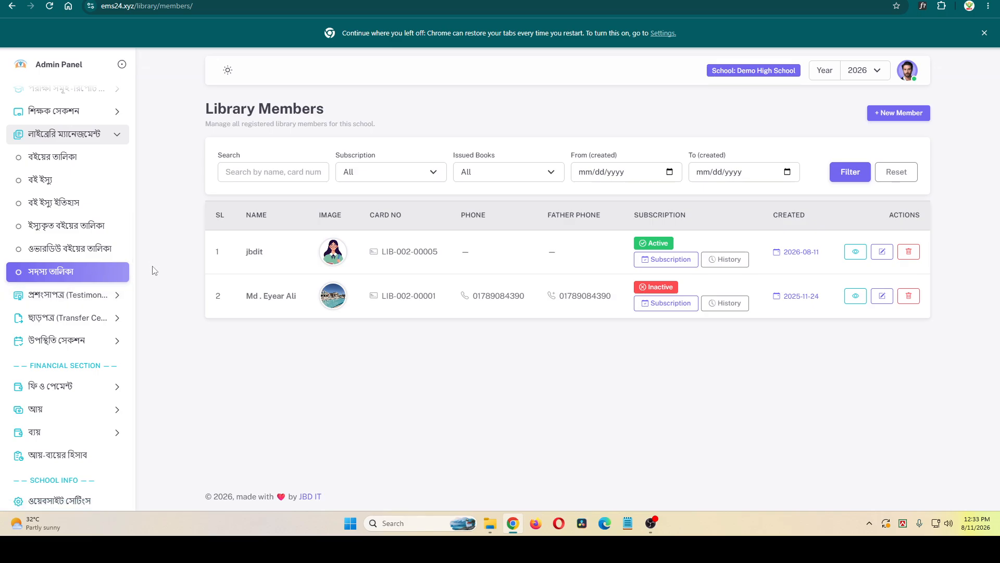
# Under Testimonial > সপ্তম শ্রেণি, open the roll 1 student's printable certificate.
pyautogui.click(58, 132)
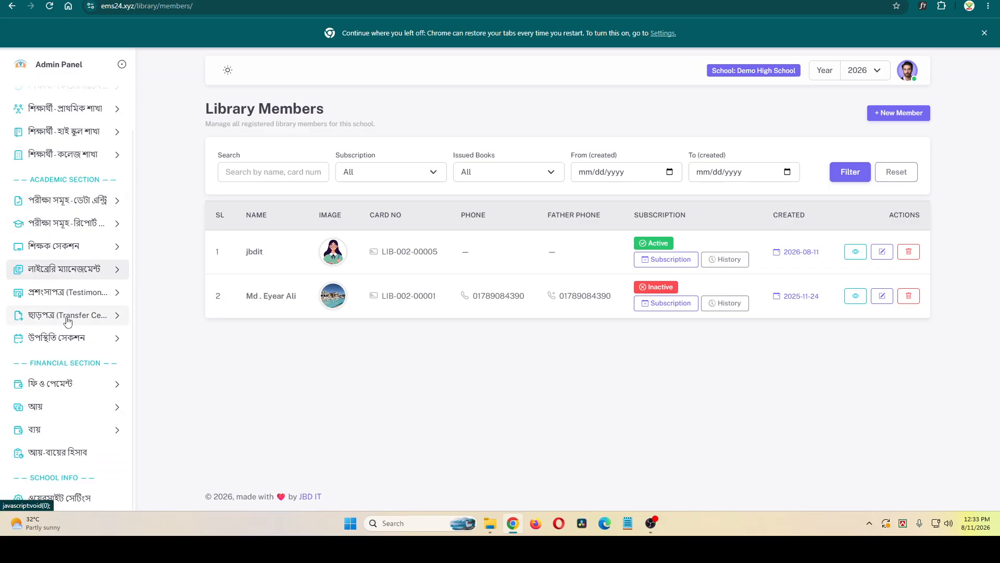
pyautogui.click(73, 298)
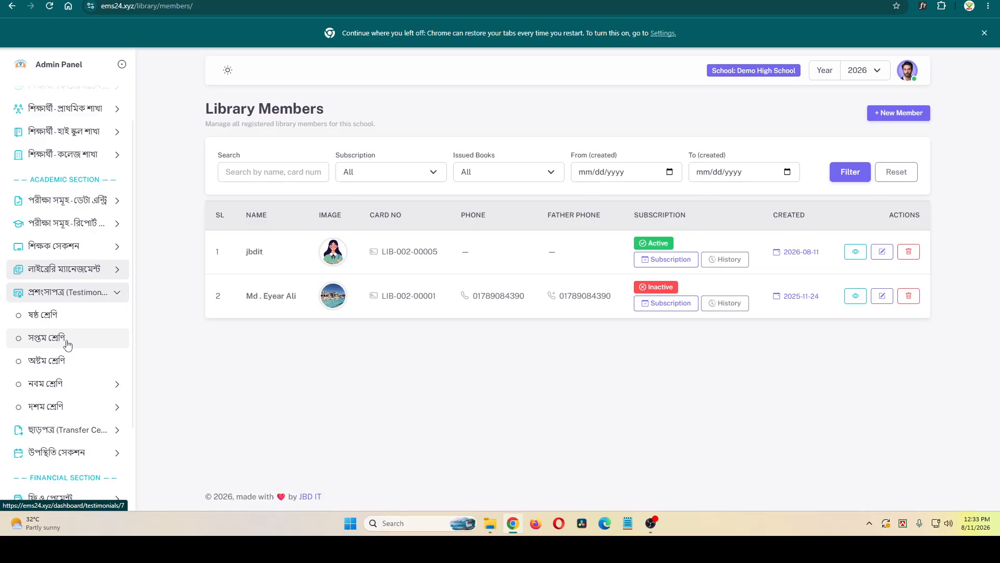
pyautogui.click(67, 344)
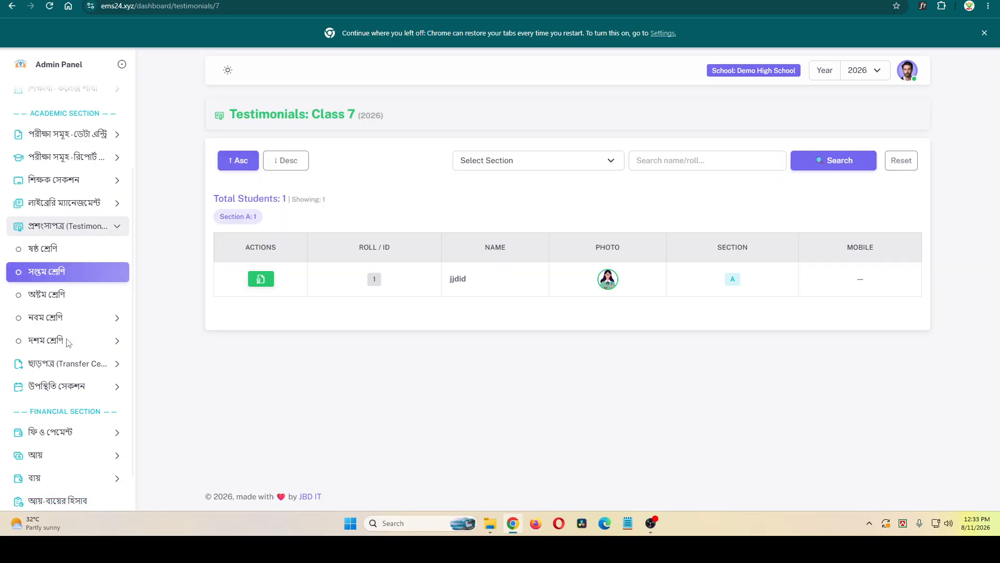
pyautogui.click(262, 280)
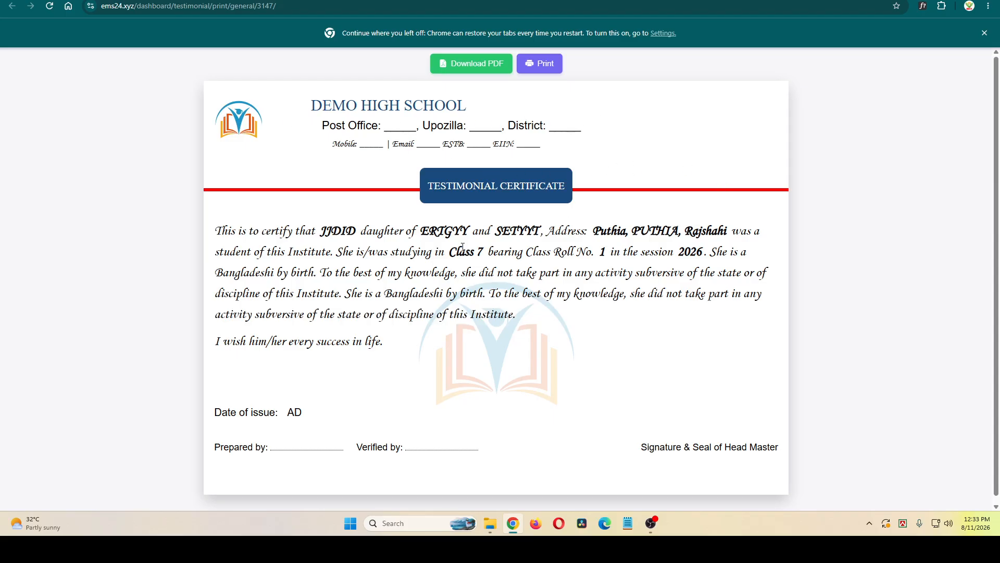
# Read through the certificate wording and signature lines, then return to the Class 7 testimonials tab.
pyautogui.moveTo(342, 235); pyautogui.dragTo(557, 294)
pyautogui.moveTo(463, 314); pyautogui.dragTo(485, 329)
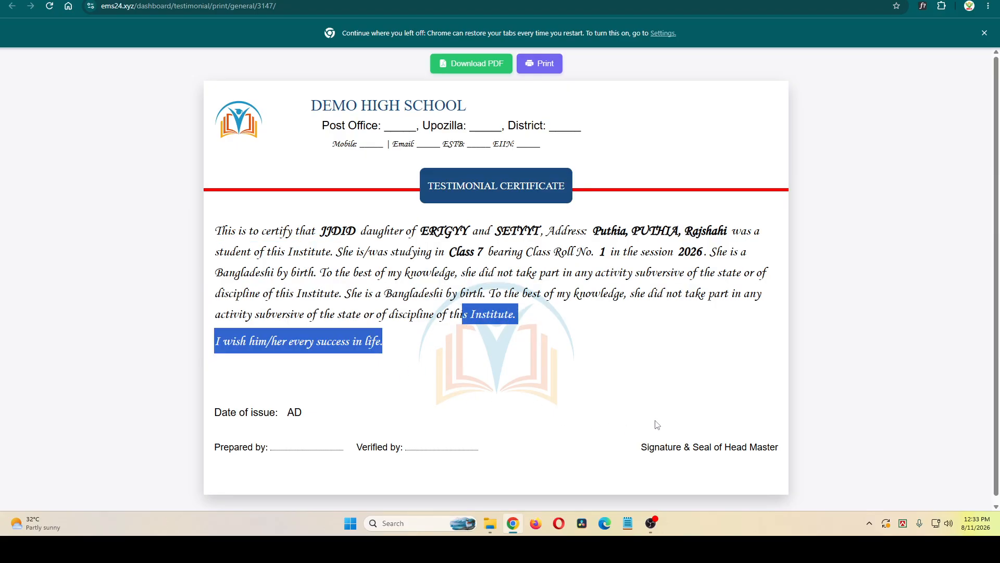
pyautogui.moveTo(742, 442); pyautogui.dragTo(732, 398)
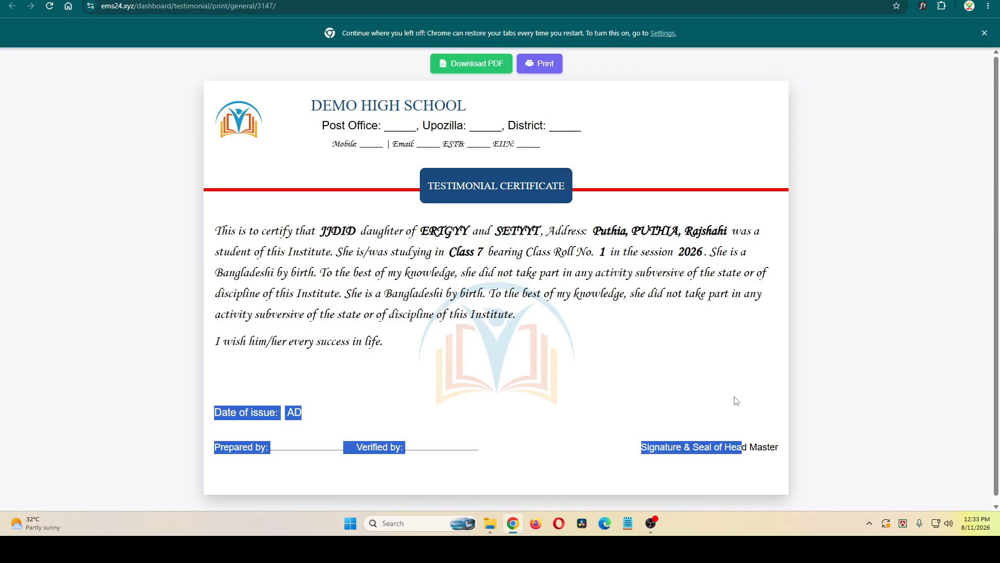
pyautogui.click(712, 412)
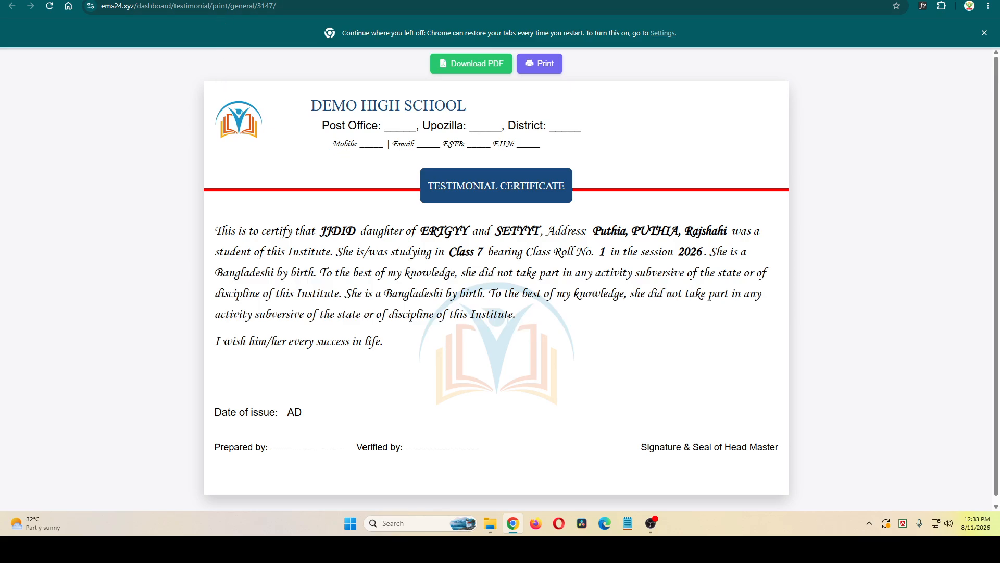
pyautogui.click(219, 0)
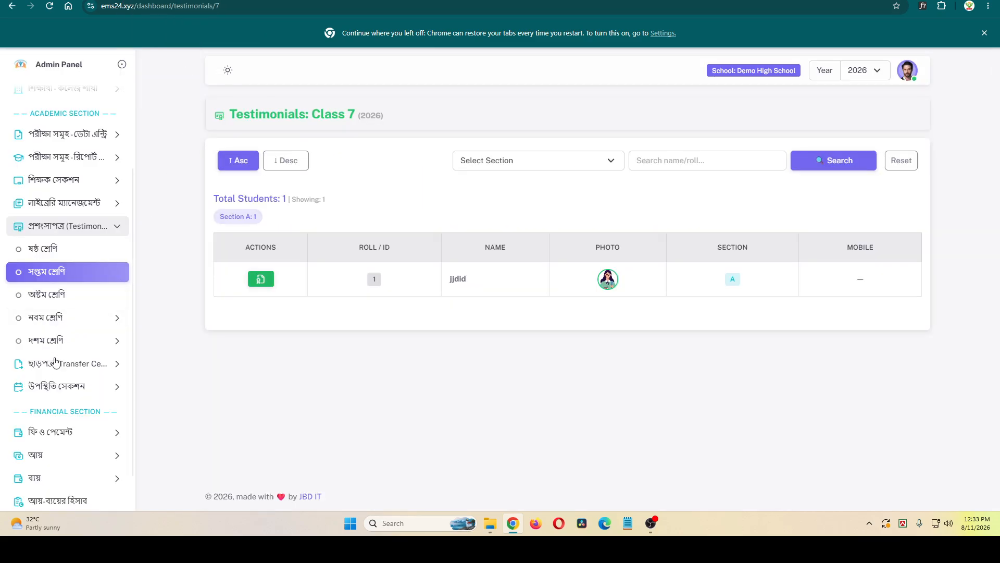
# Generate a TC for the Class 7 roll 1 student under Transfer Certificate > সপ্তম শ্রেণি.
pyautogui.click(97, 368)
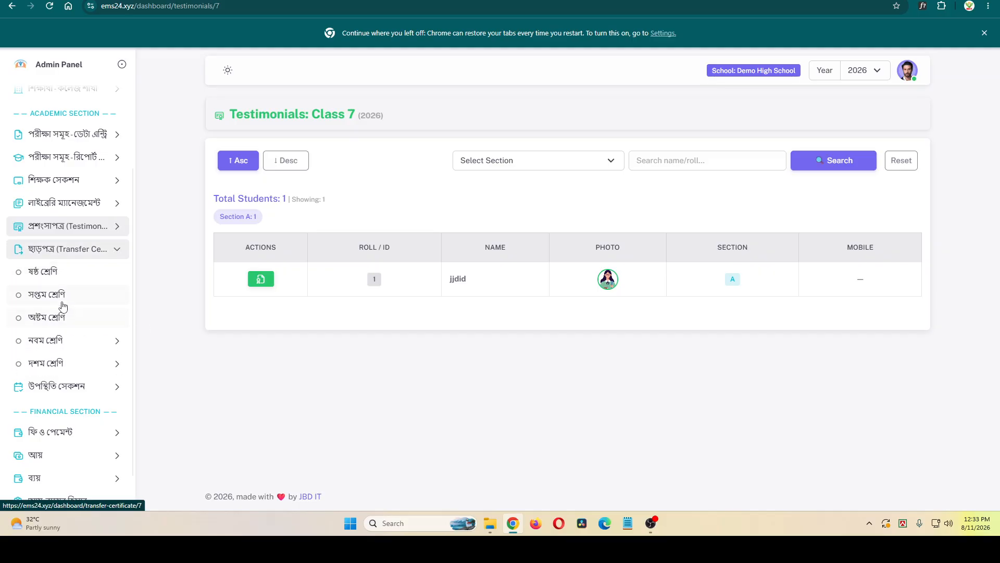
pyautogui.click(62, 296)
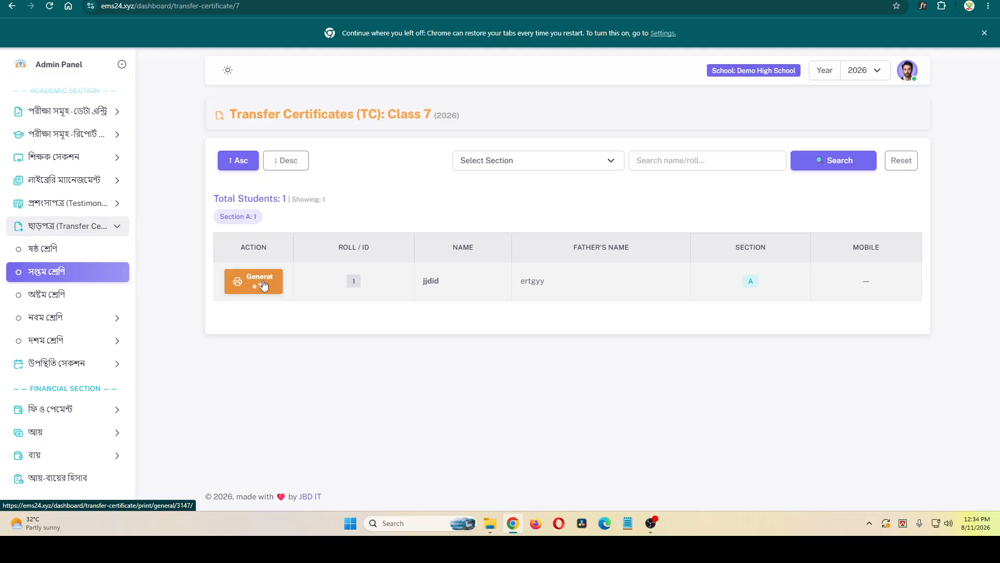
pyautogui.click(263, 284)
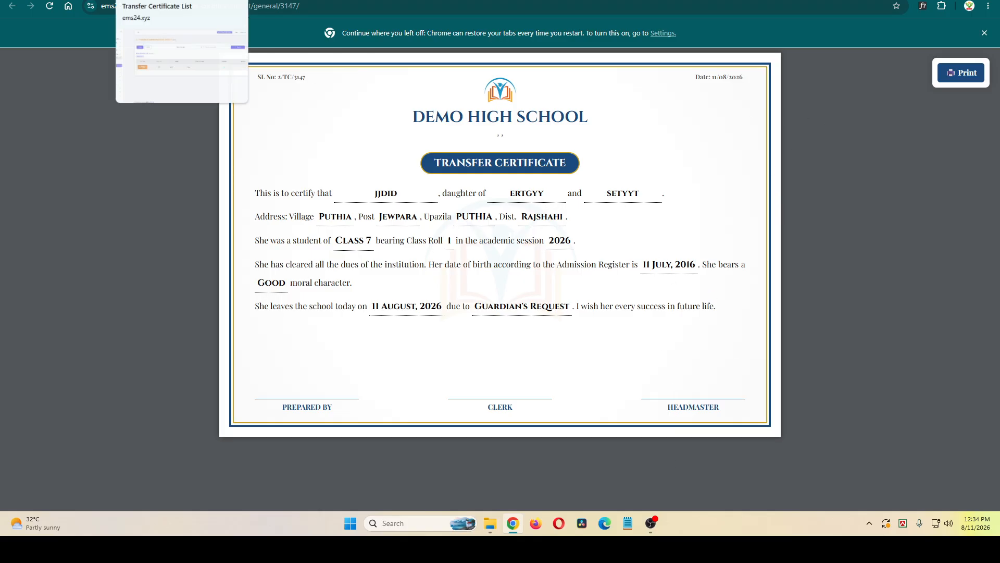
pyautogui.click(166, 0)
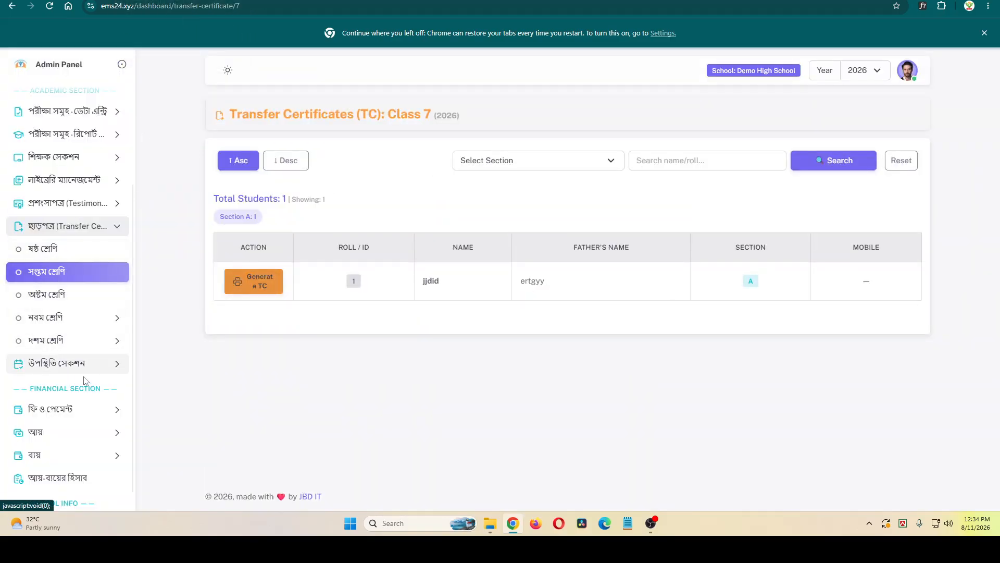
# Open বিশেষ কর্মদিবস (Special Working Days), begin adding a working day, then cancel it.
pyautogui.click(97, 365)
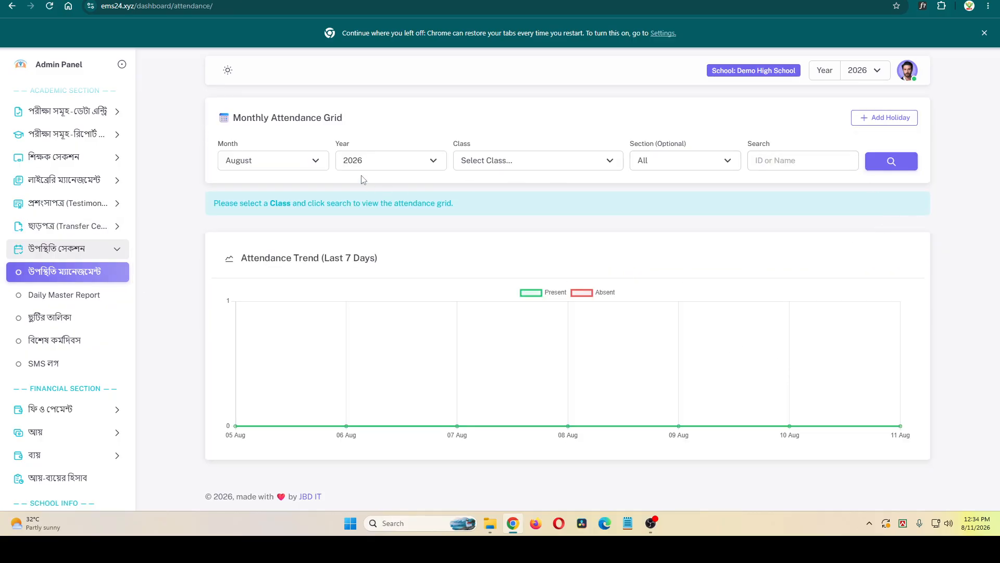
pyautogui.click(81, 346)
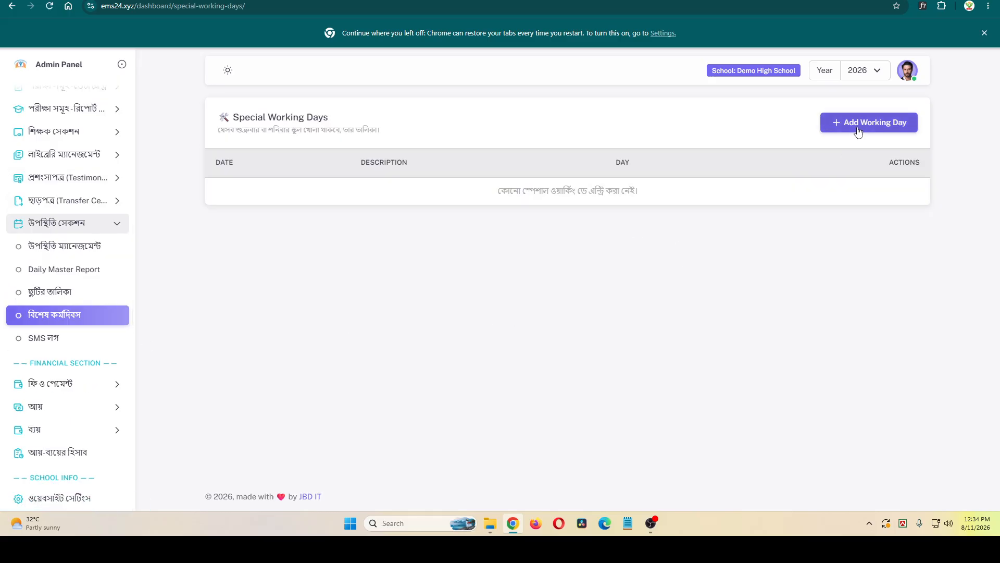
pyautogui.click(857, 126)
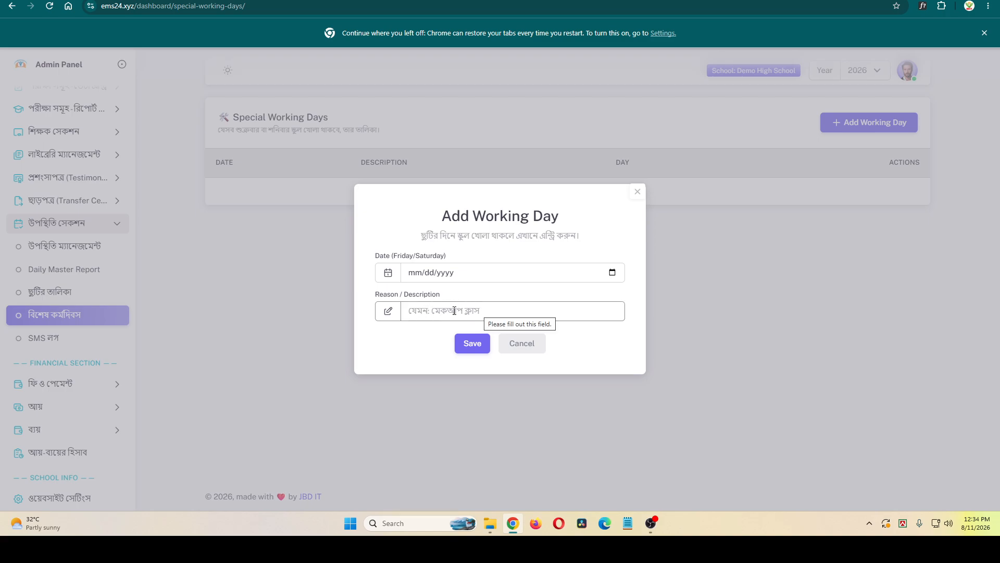
pyautogui.click(526, 345)
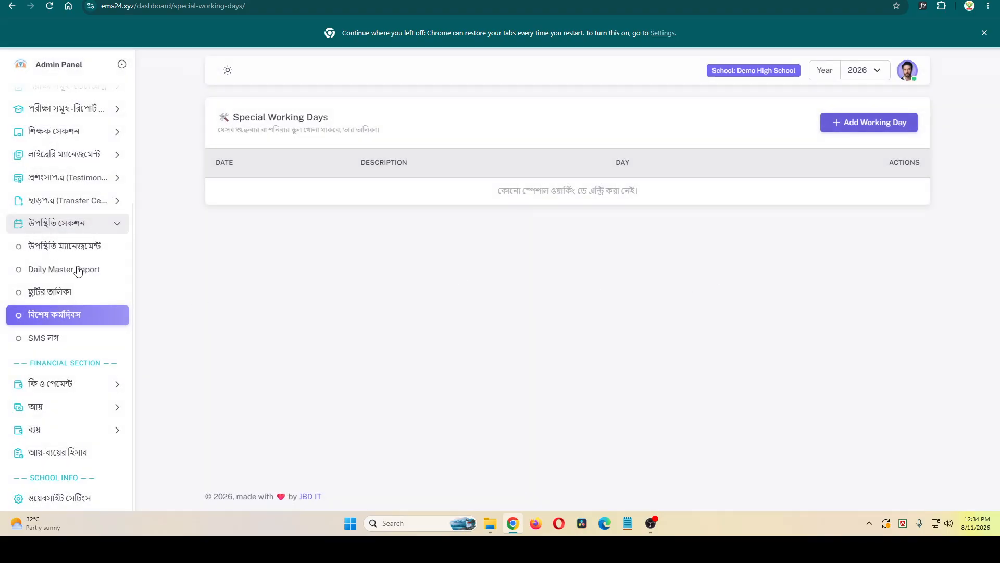
pyautogui.click(86, 251)
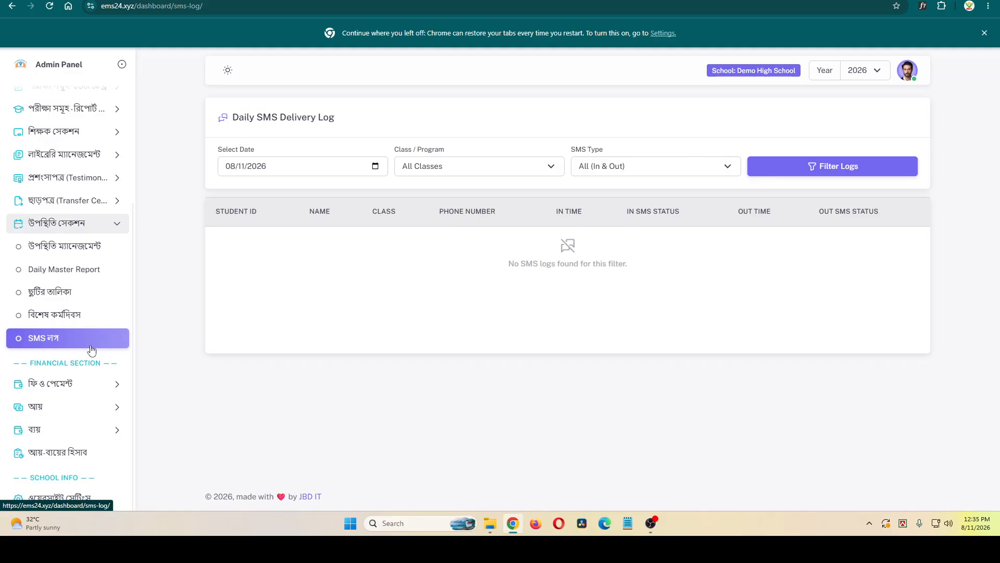
# Expand and then collapse the ফি ও পেমেন্ট (fees and payments) sidebar menu.
pyautogui.click(95, 386)
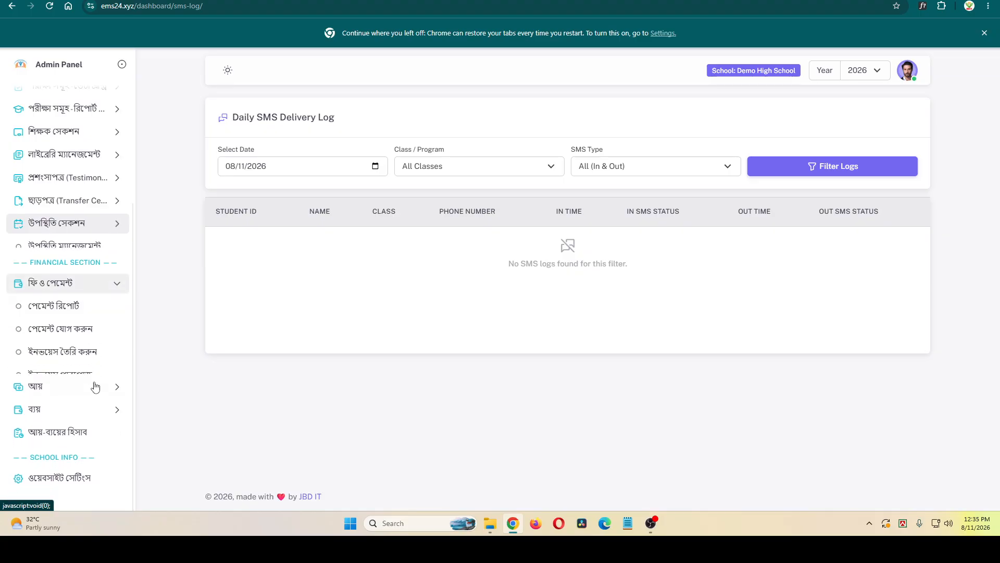
pyautogui.click(77, 303)
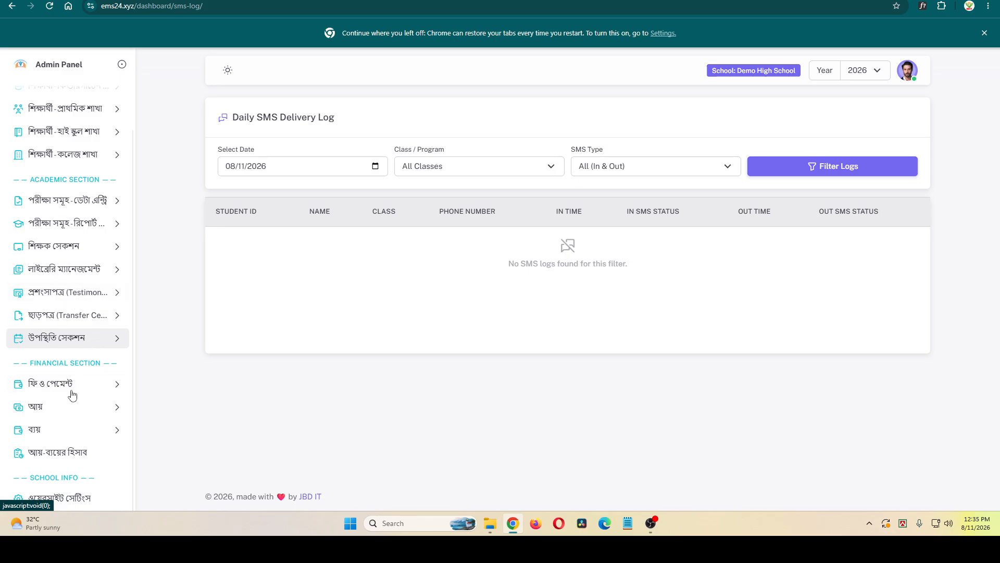
# Leave the fee payments paid-status filter at All, then view the empty 2026 Payments Report.
pyautogui.click(74, 394)
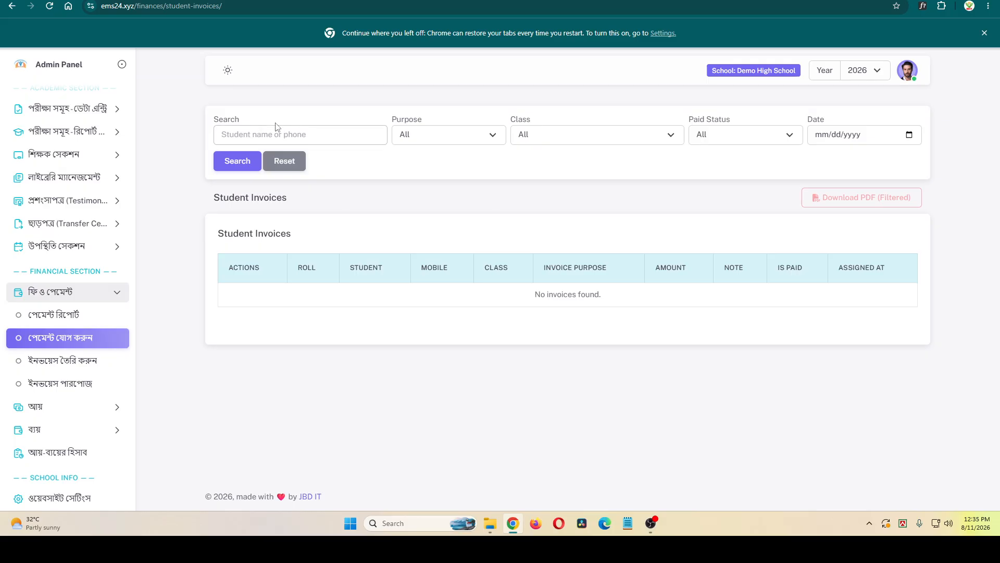
pyautogui.click(722, 138)
pyautogui.click(722, 138)
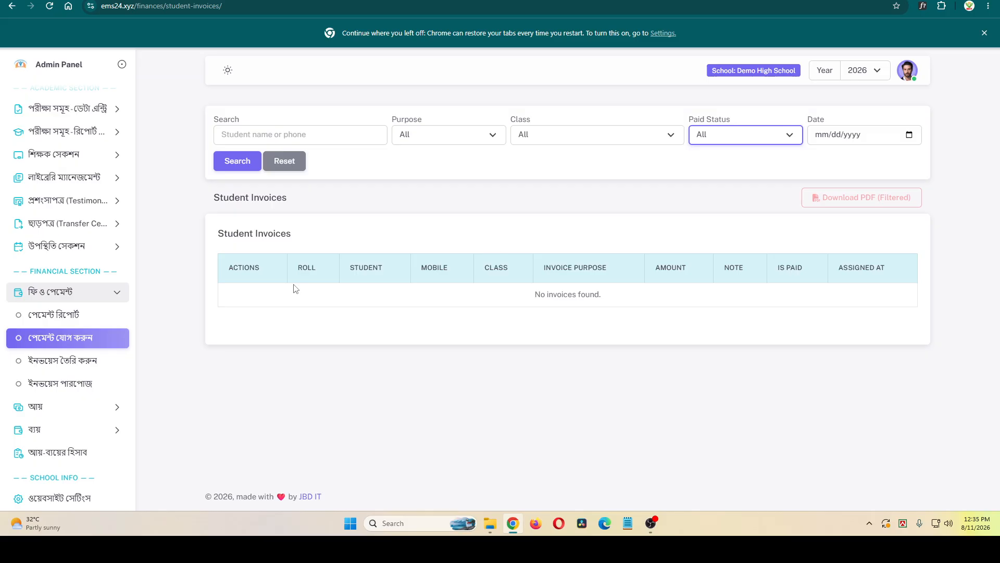
pyautogui.click(308, 280)
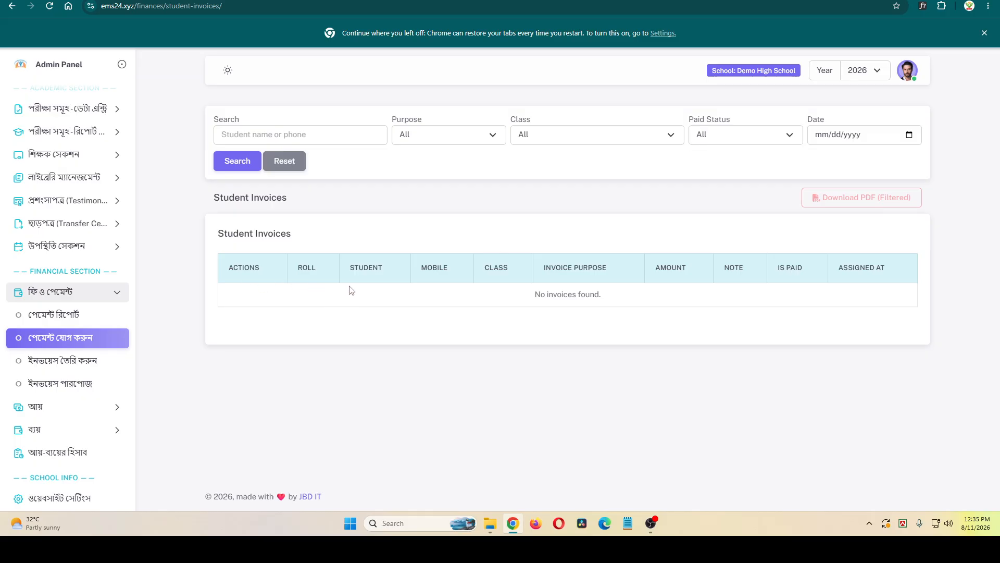
pyautogui.moveTo(368, 273); pyautogui.dragTo(456, 291)
pyautogui.click(456, 291)
pyautogui.click(55, 318)
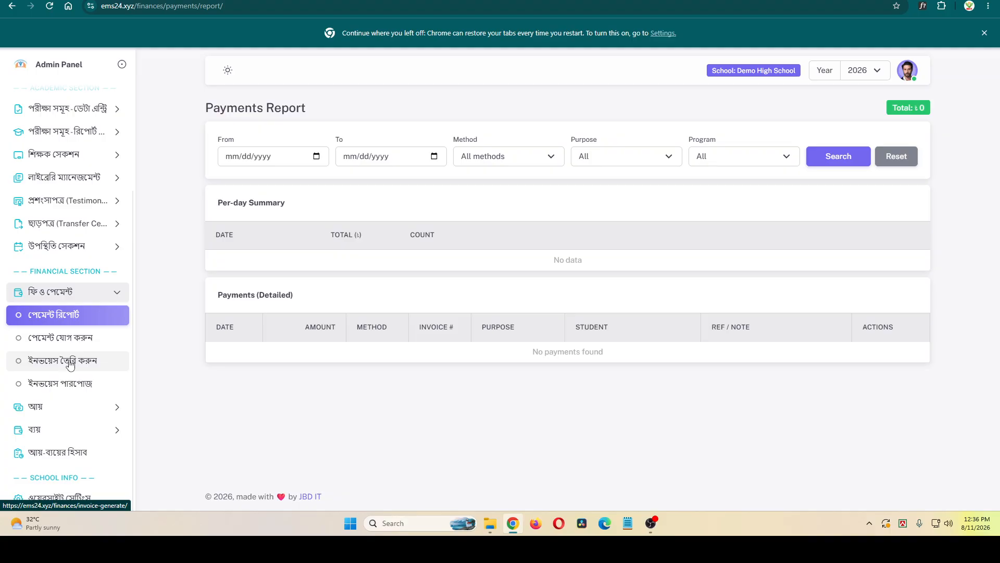
# Add 'Fruits' under Income Categories, then return to the empty Income List.
pyautogui.click(68, 410)
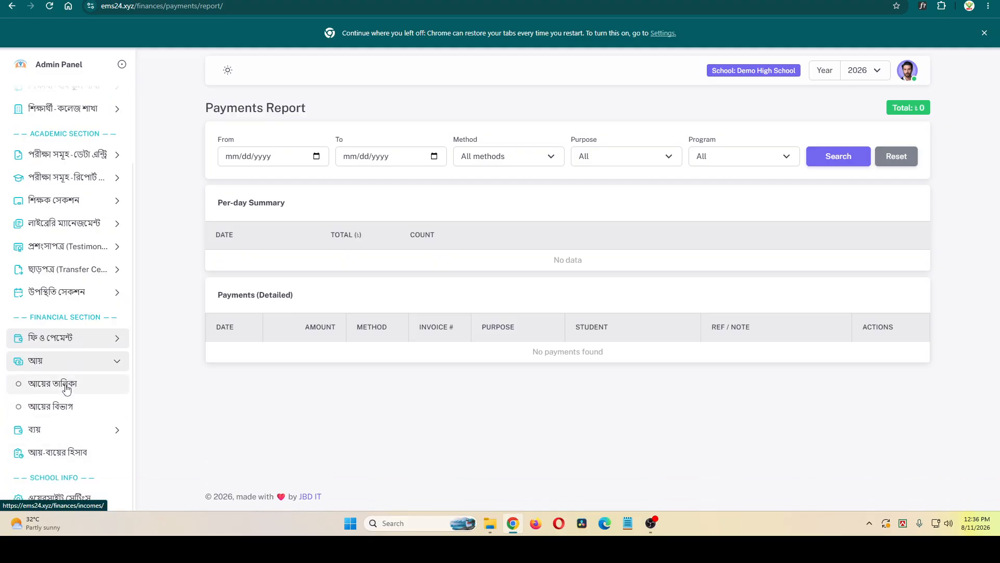
pyautogui.click(66, 386)
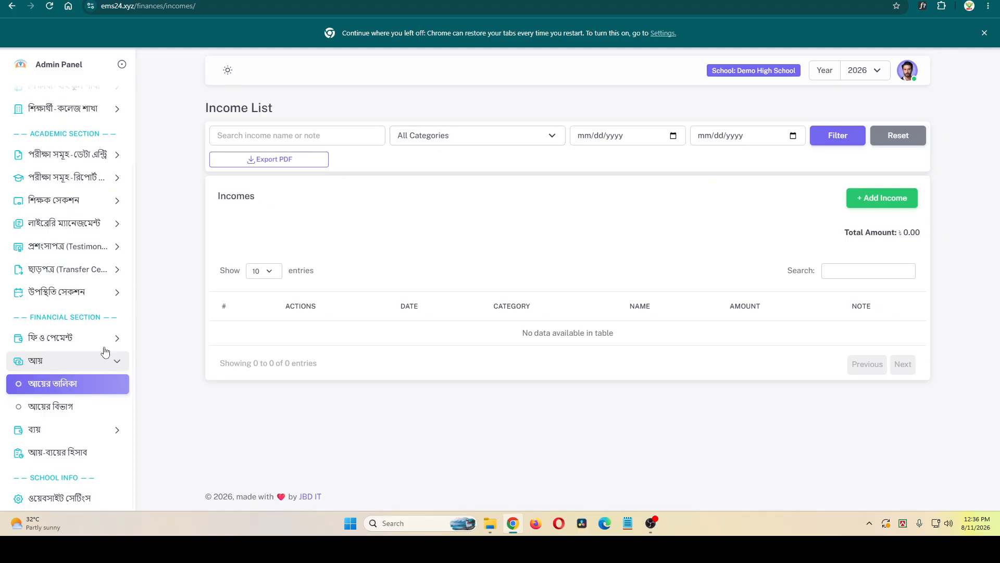
pyautogui.click(57, 412)
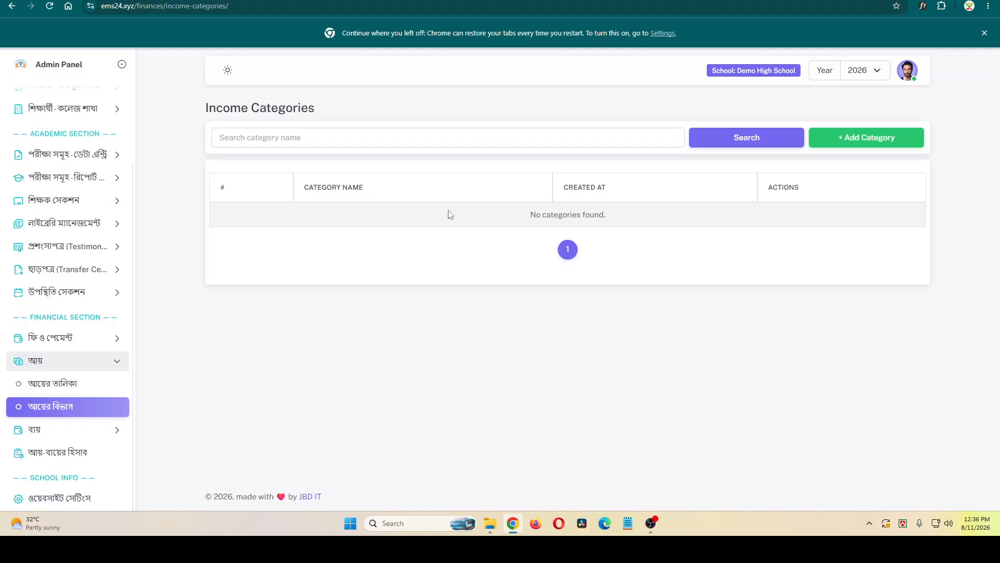
pyautogui.click(859, 140)
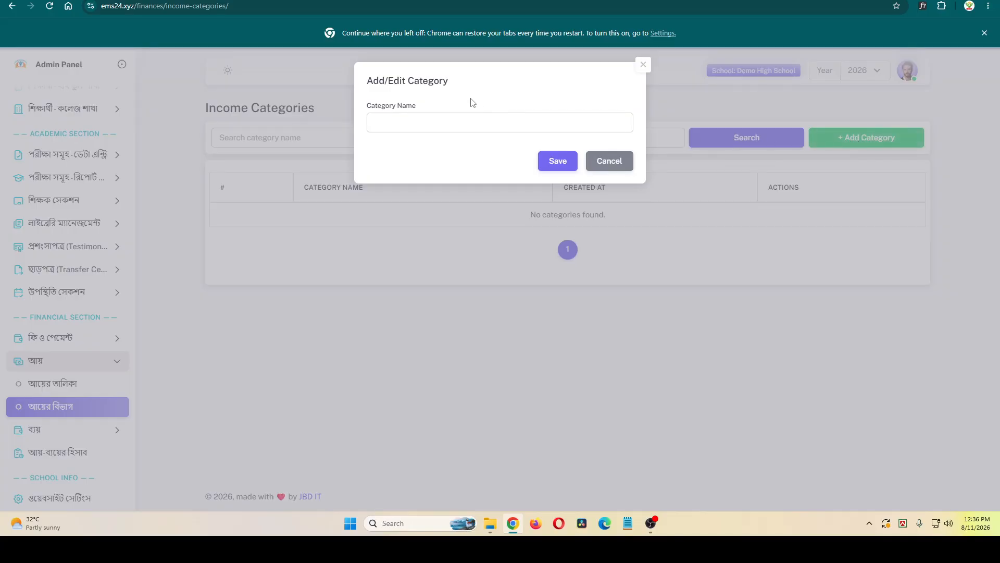
pyautogui.click(466, 127)
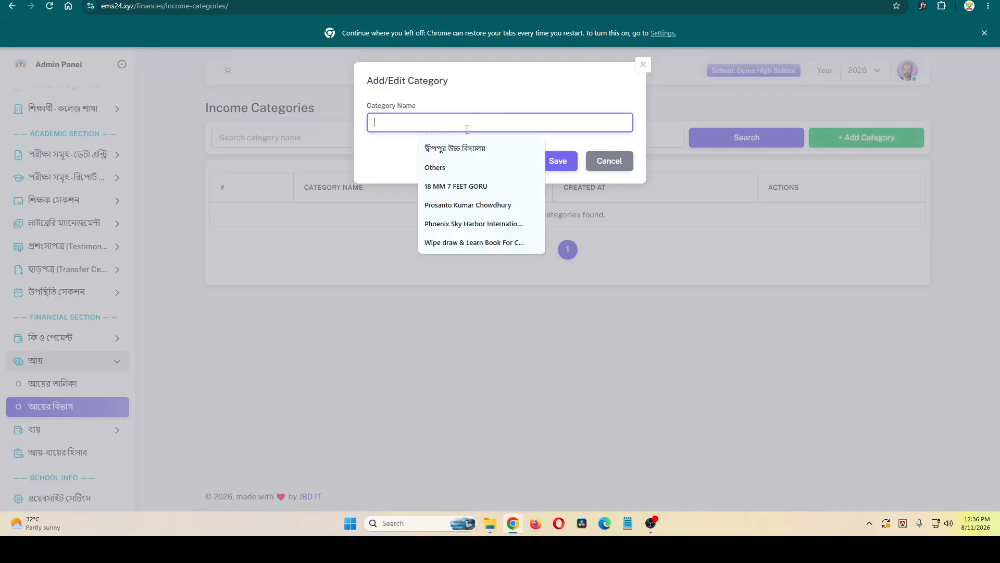
pyautogui.write('Fruits')
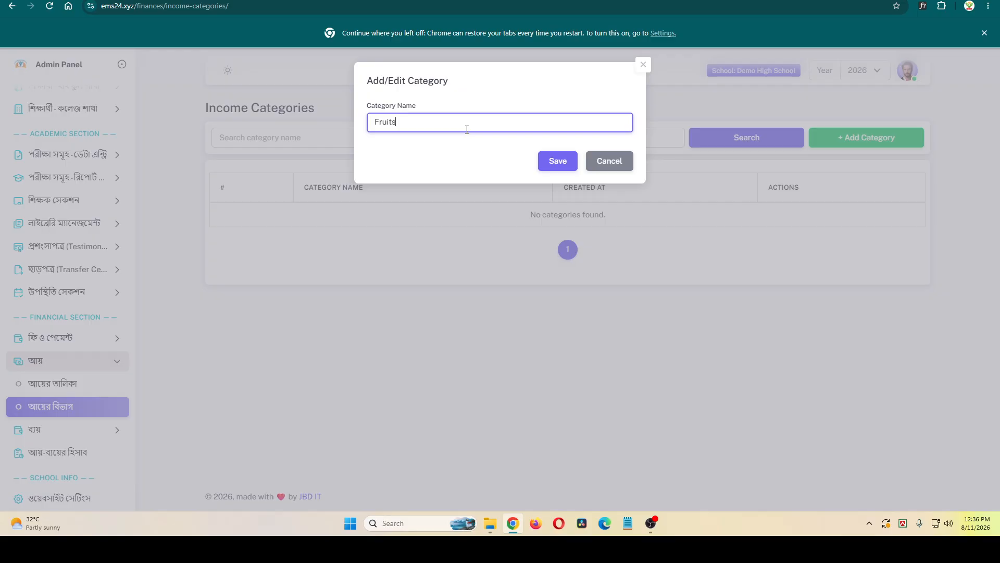
pyautogui.click(560, 161)
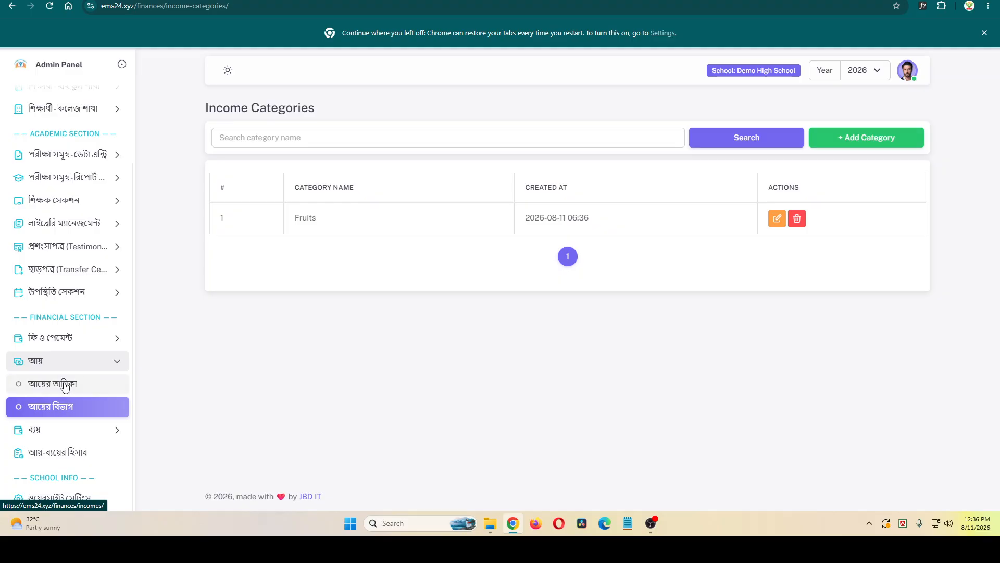
pyautogui.click(64, 386)
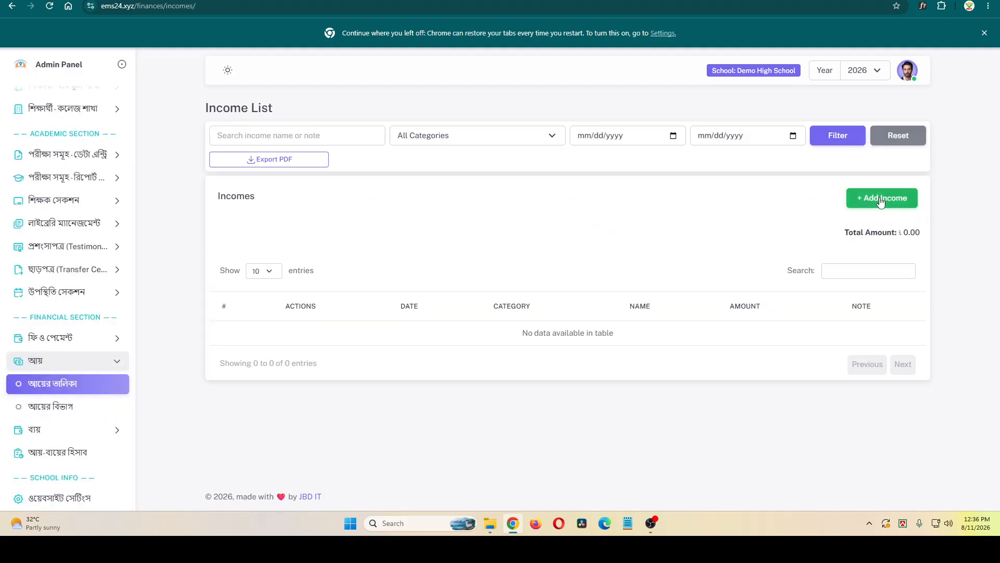
# Start a new income named 'Fruits Sale' with amount 2000, dated 13 August 2026.
pyautogui.click(880, 200)
pyautogui.click(379, 117)
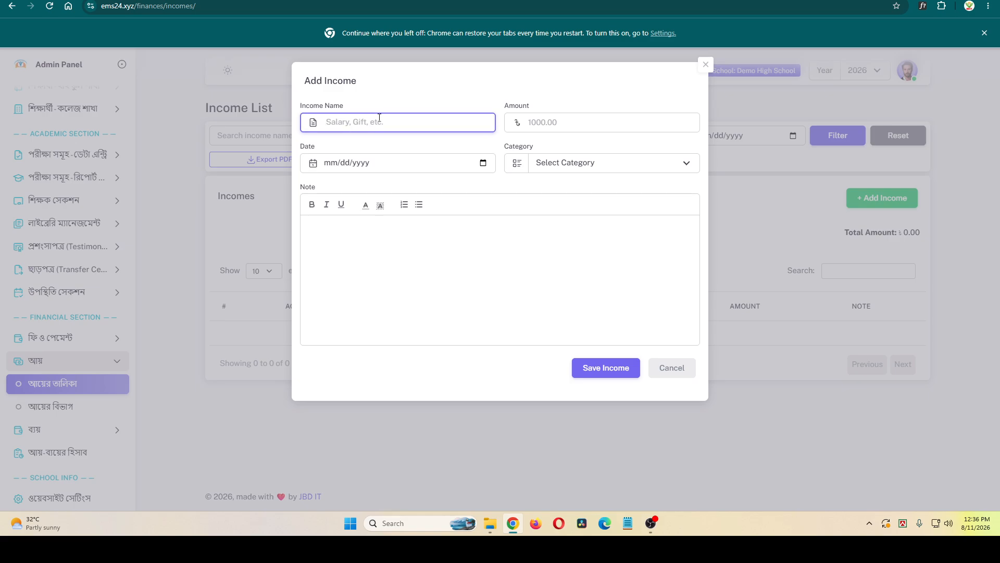
pyautogui.write('Fruits Sale')
pyautogui.click(573, 125)
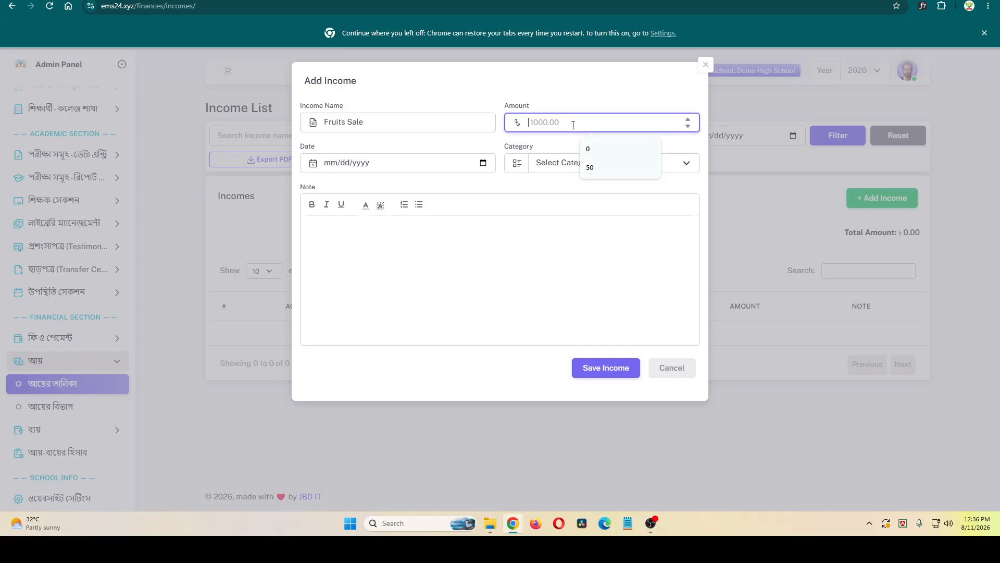
pyautogui.write('2000')
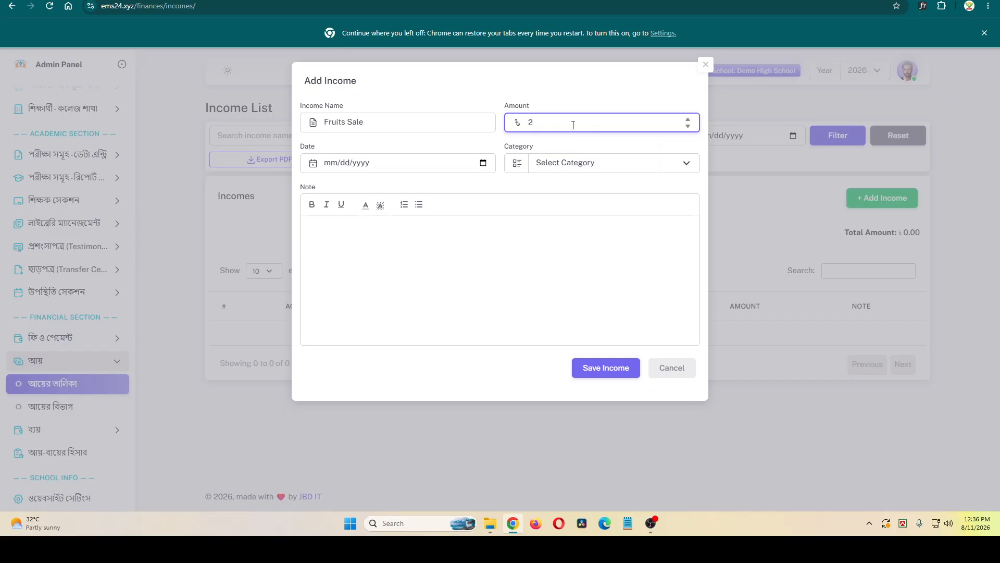
pyautogui.click(483, 163)
pyautogui.click(396, 249)
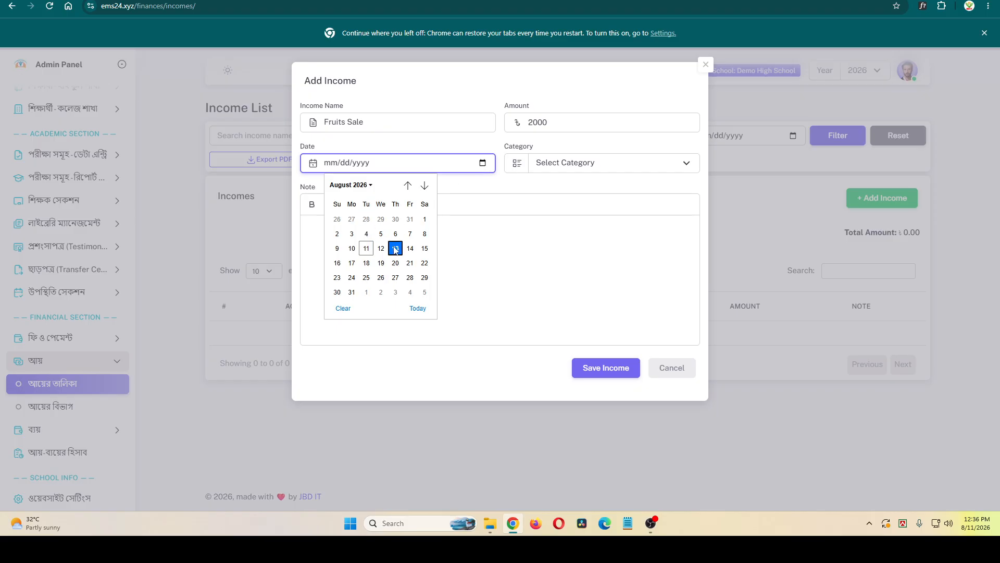
# Set the income category to Fruits, add a note about a mango sale, and save.
pyautogui.click(572, 167)
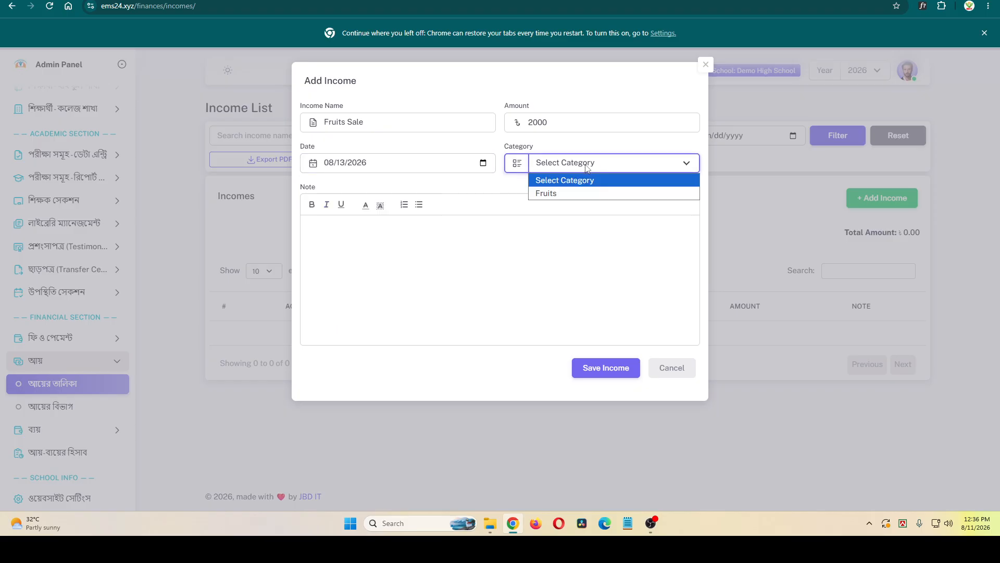
pyautogui.click(563, 194)
pyautogui.click(496, 246)
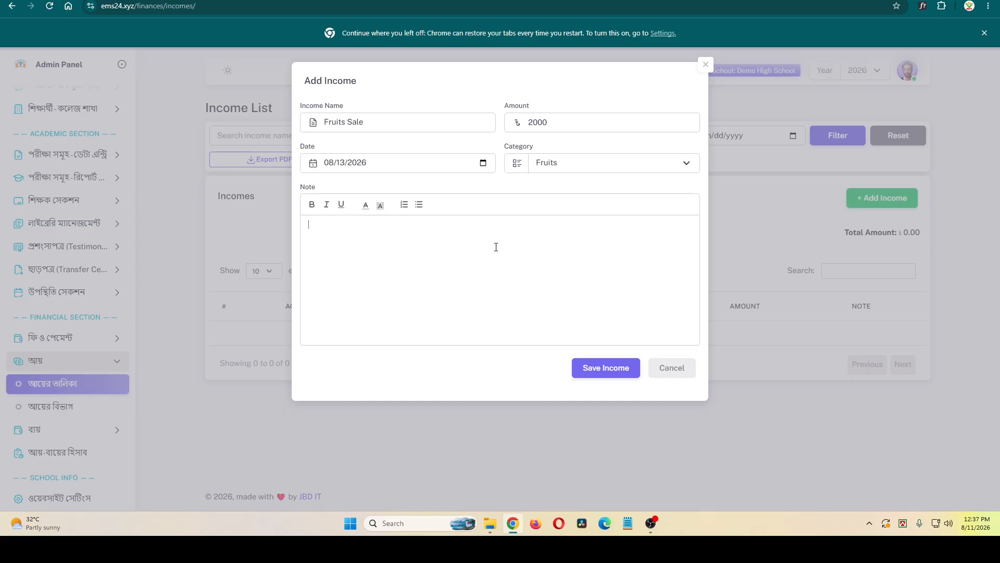
pyautogui.write('ami ei protisthan er ')
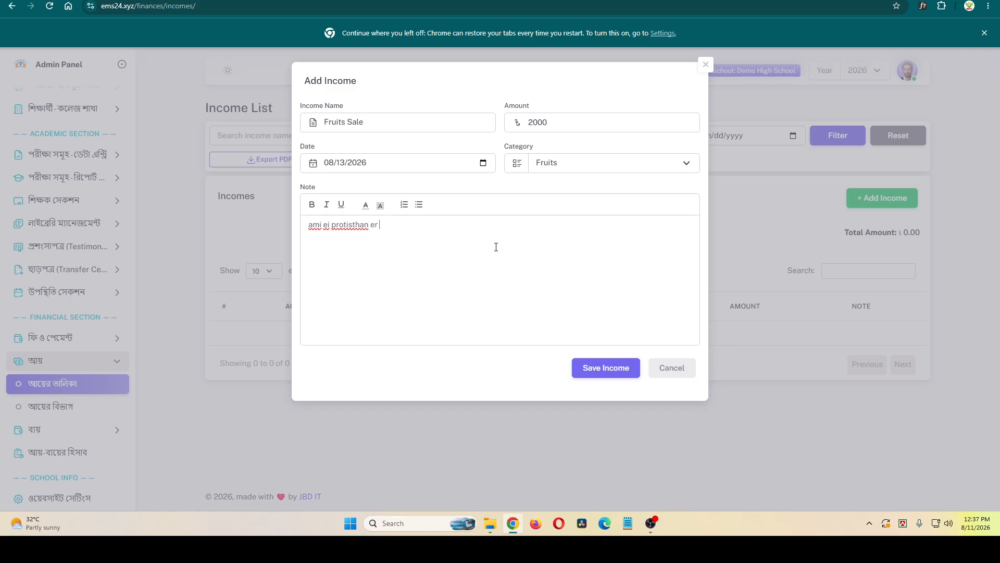
pyautogui.write('Mango sell korechi rahim miyar kache')
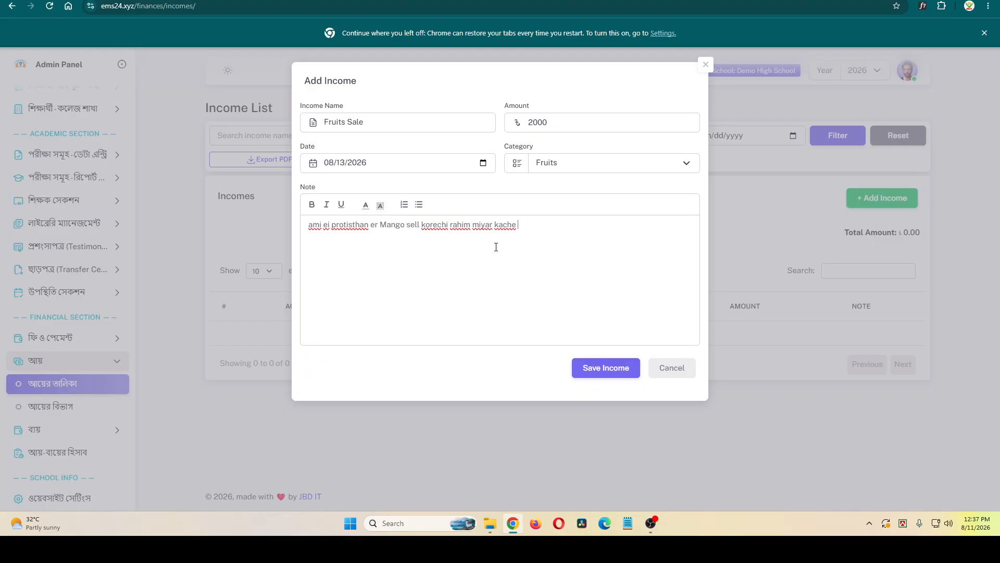
pyautogui.click(586, 371)
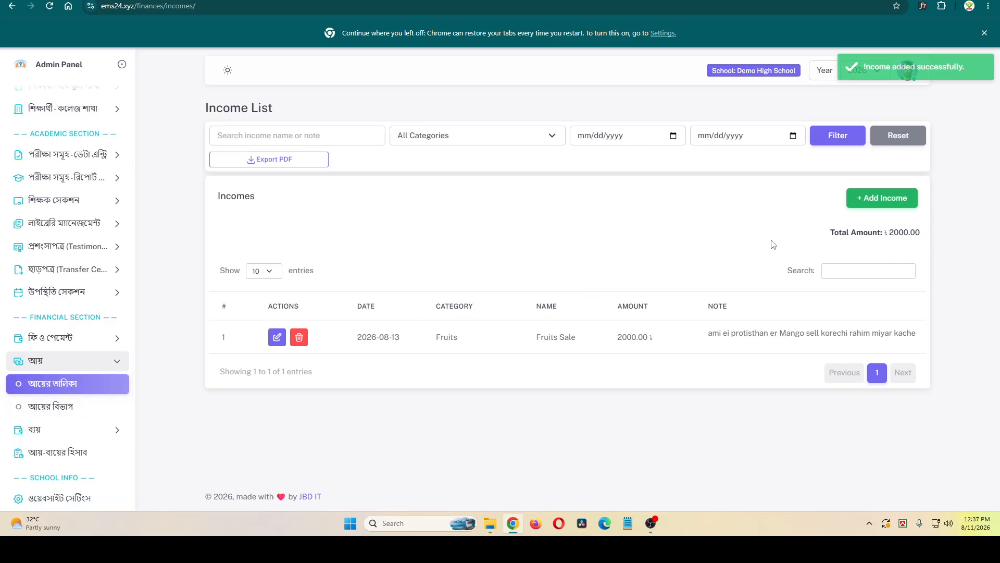
pyautogui.click(49, 430)
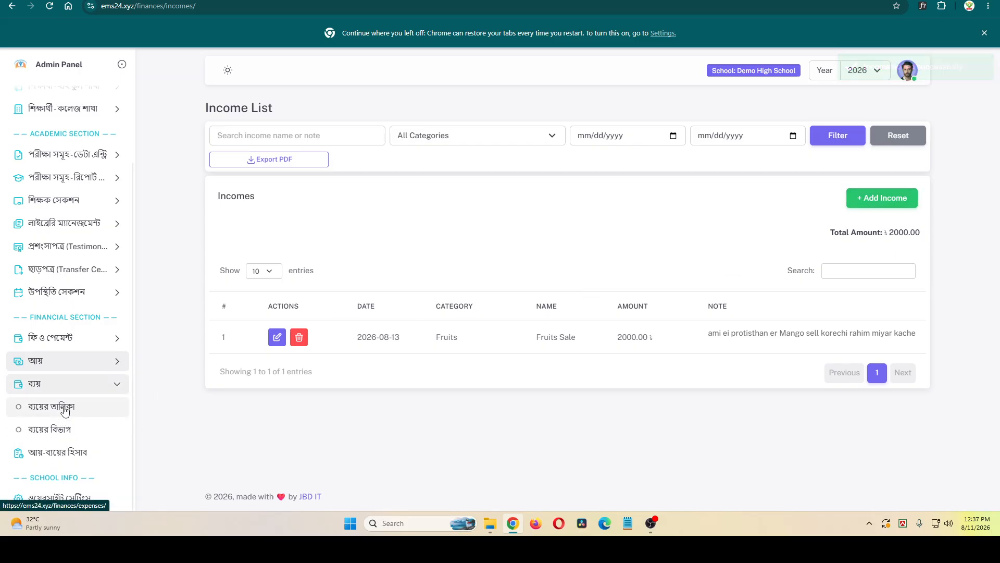
# Add 'Salary' as an expense category, then view the empty Expense List.
pyautogui.click(64, 434)
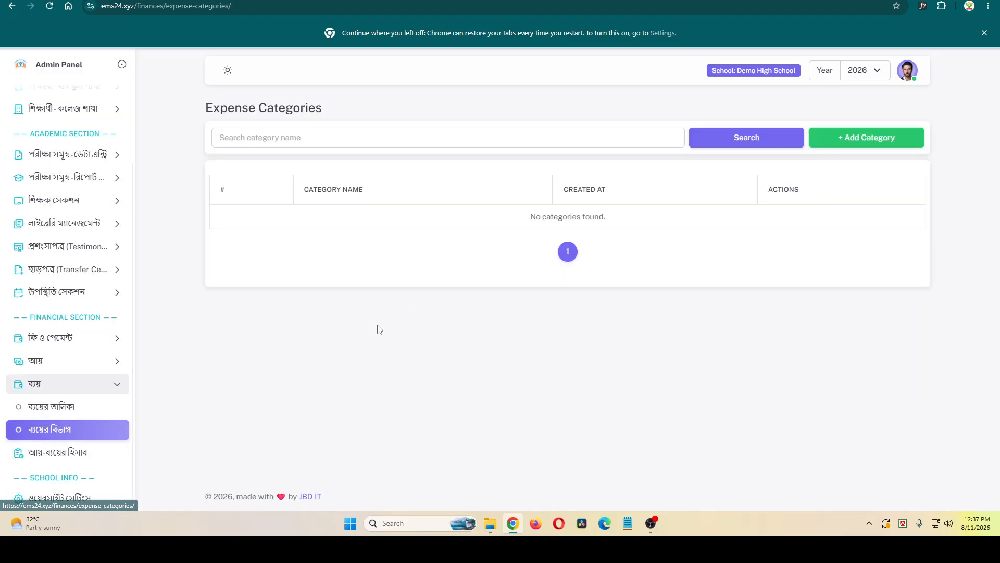
pyautogui.click(856, 143)
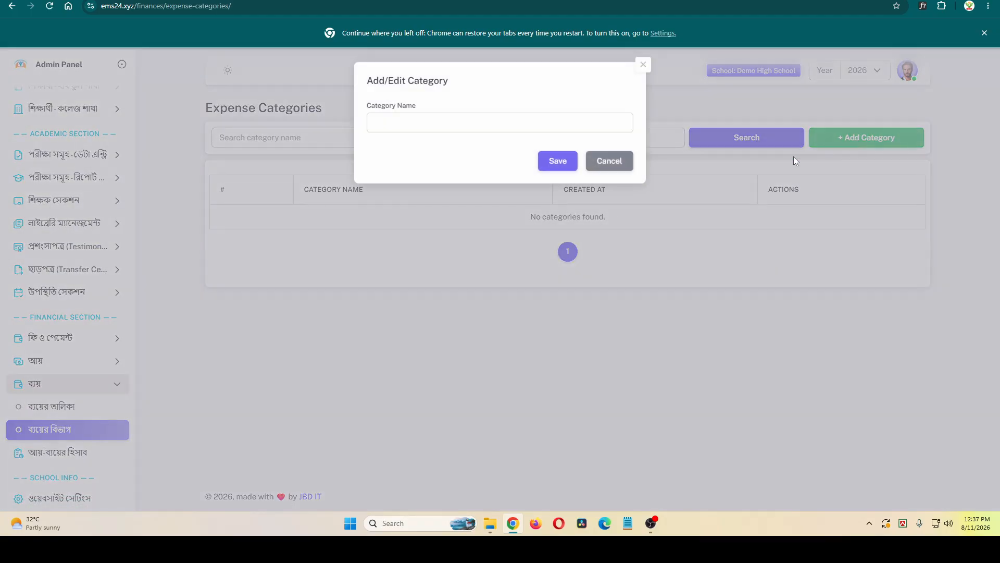
pyautogui.click(421, 126)
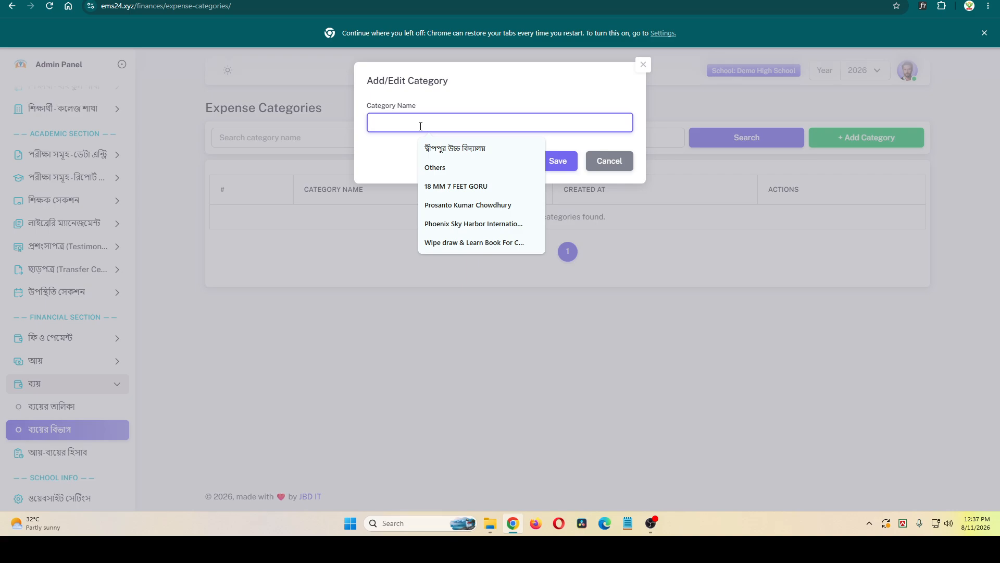
pyautogui.write('Salary')
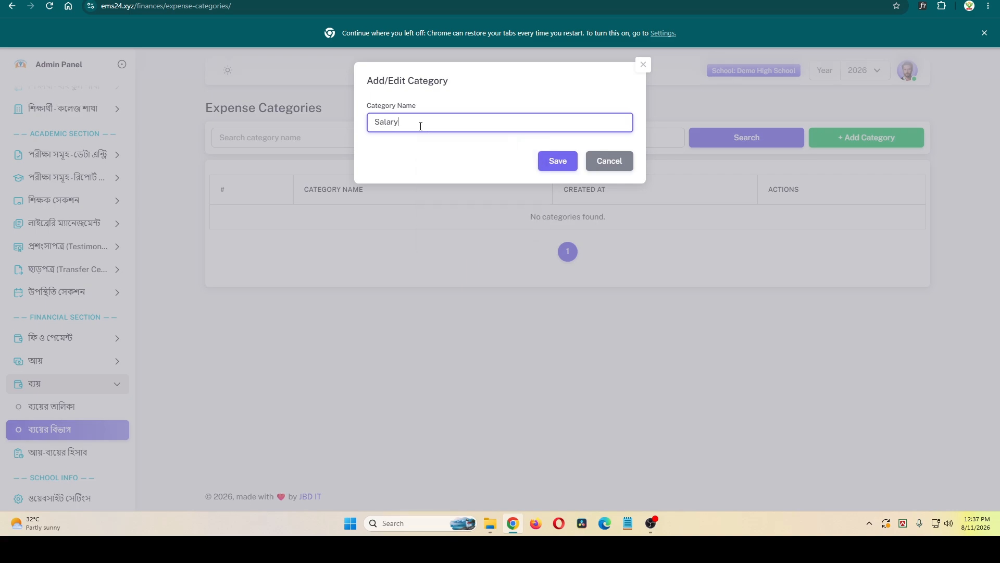
pyautogui.click(550, 162)
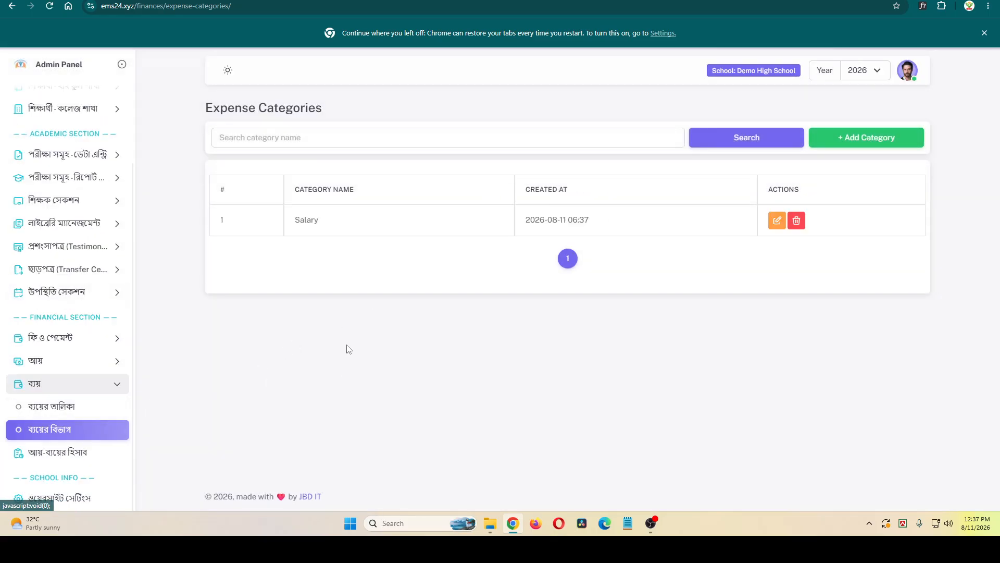
pyautogui.click(60, 406)
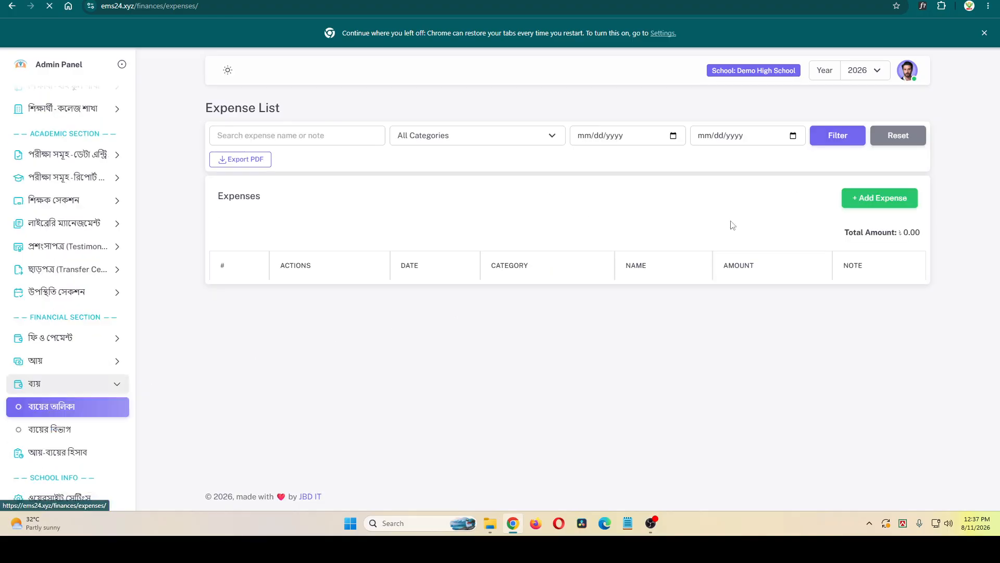
# Begin a new expense named 'Employee alary' with amount 1000.
pyautogui.click(885, 198)
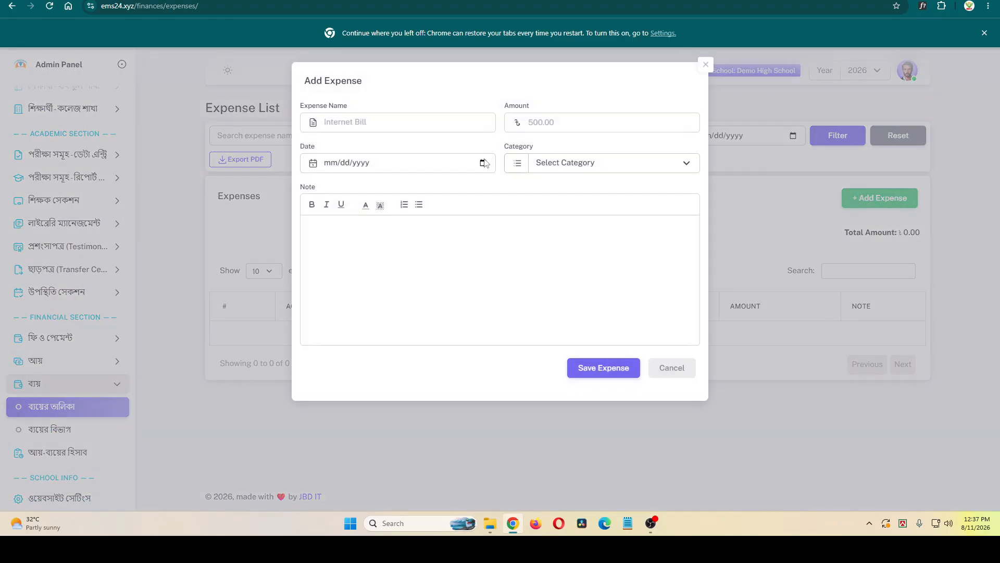
pyautogui.click(418, 121)
pyautogui.write('S')
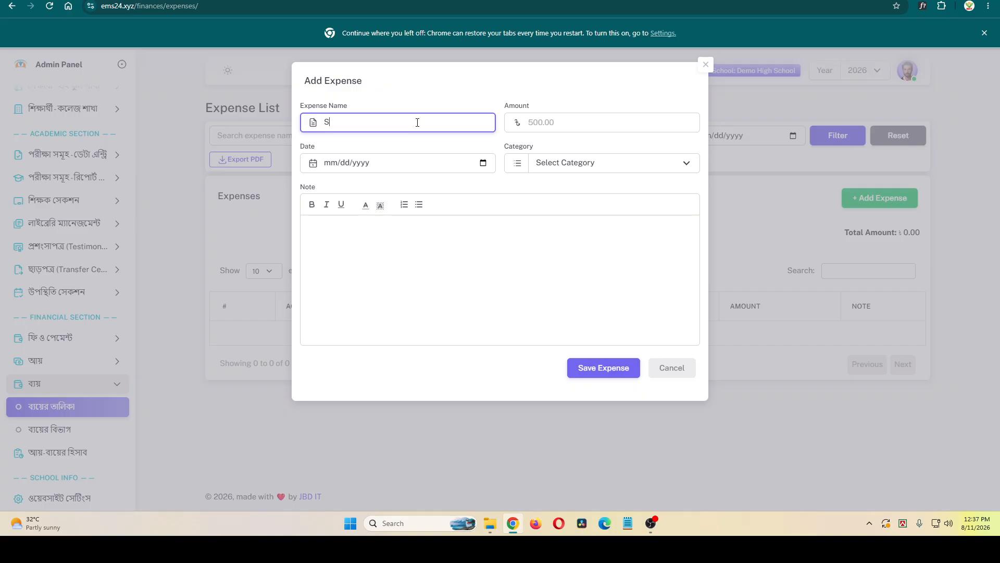
pyautogui.press('BackSpace')
pyautogui.write('Employee alary')
pyautogui.click(581, 120)
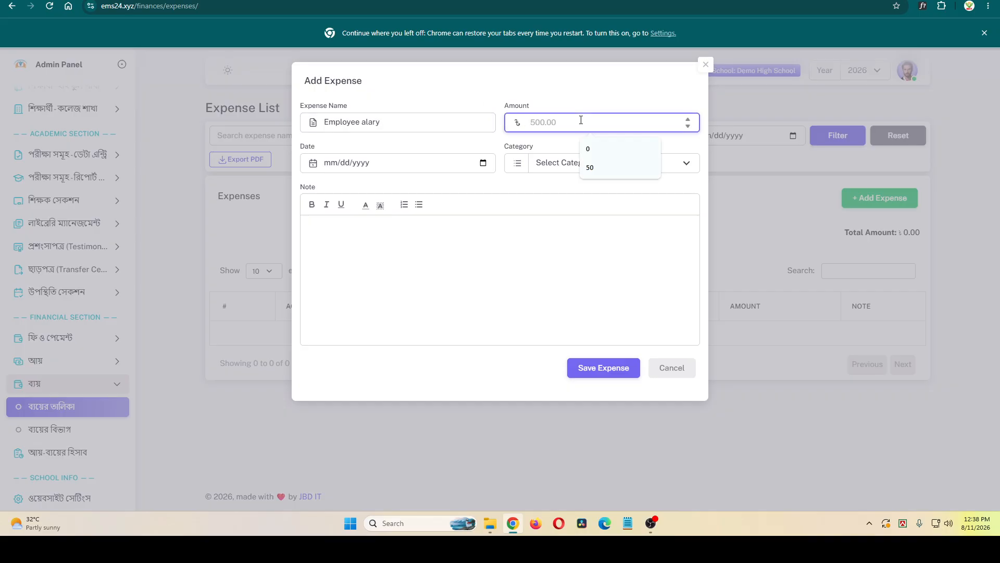
pyautogui.write('1000')
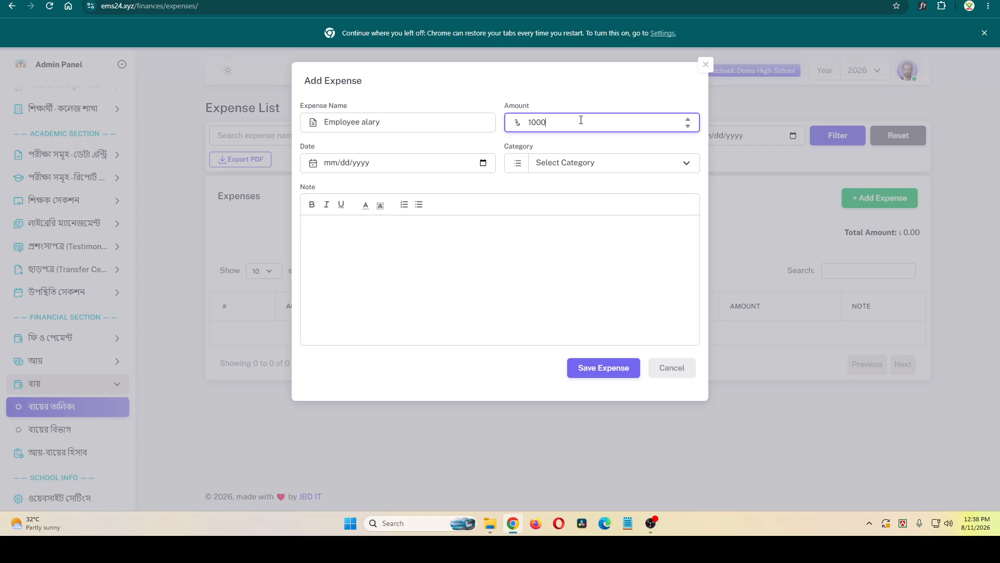
# Date the expense 08/14/2026, set its category to Salary, and save it.
pyautogui.click(483, 162)
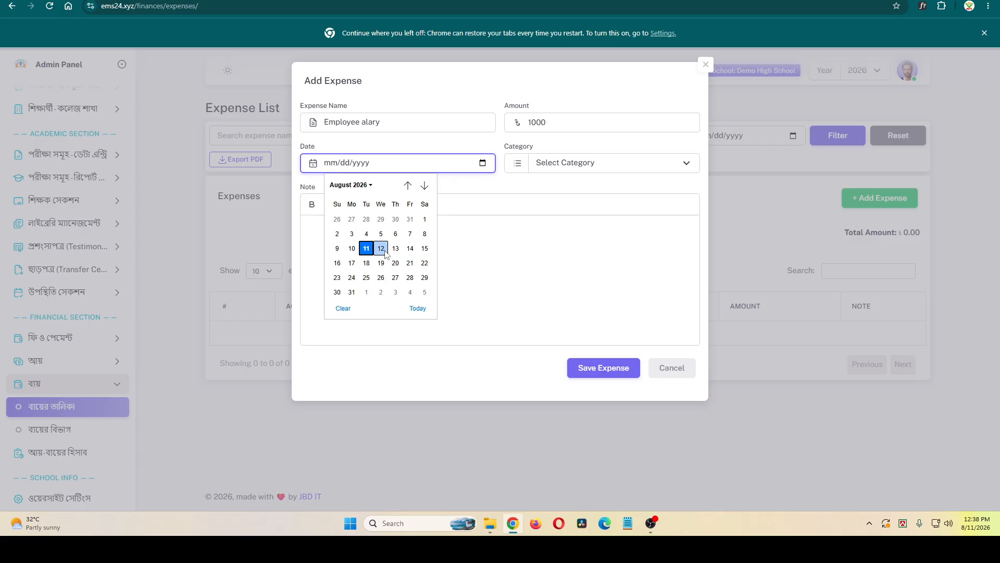
pyautogui.click(410, 248)
pyautogui.click(599, 170)
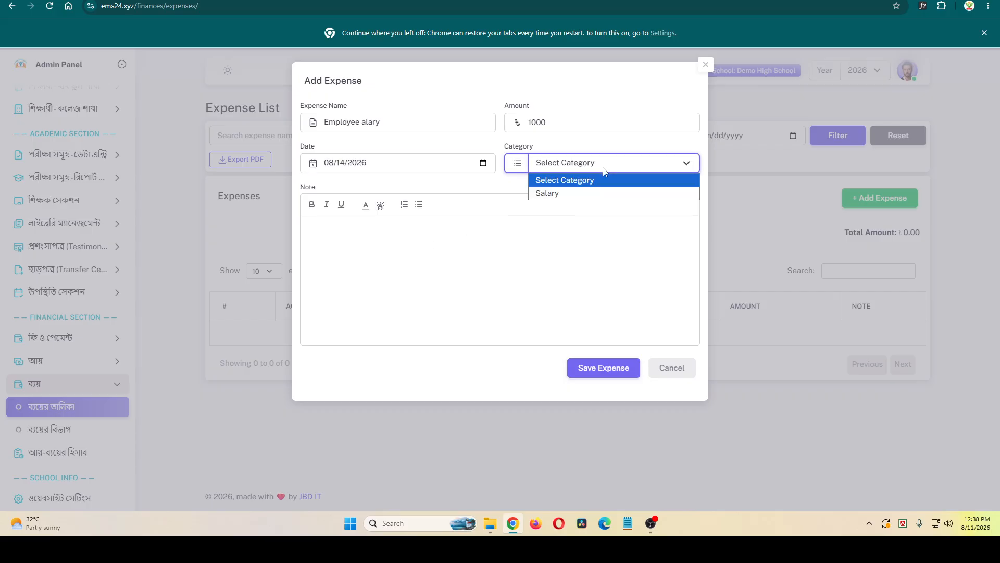
pyautogui.click(582, 195)
pyautogui.click(444, 238)
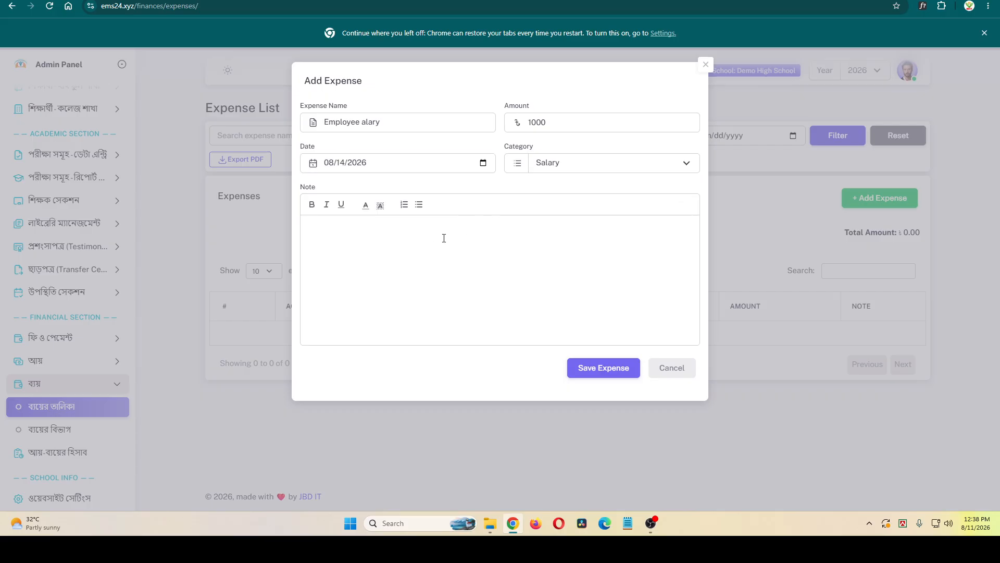
pyautogui.click(616, 376)
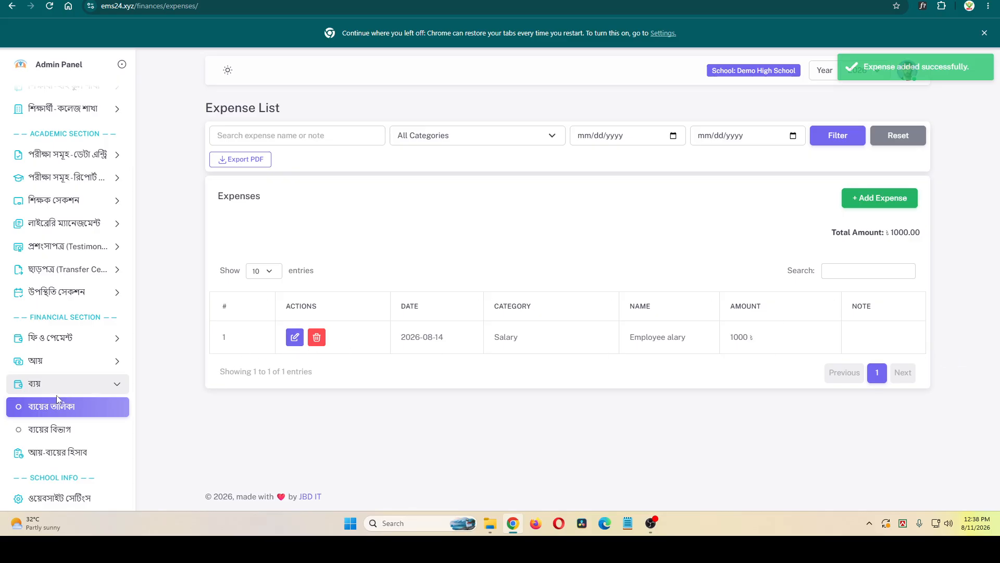
# Check the Ledger totals (income 2,000, expense 1,000), then go back to the Demo High School dashboard.
pyautogui.click(57, 453)
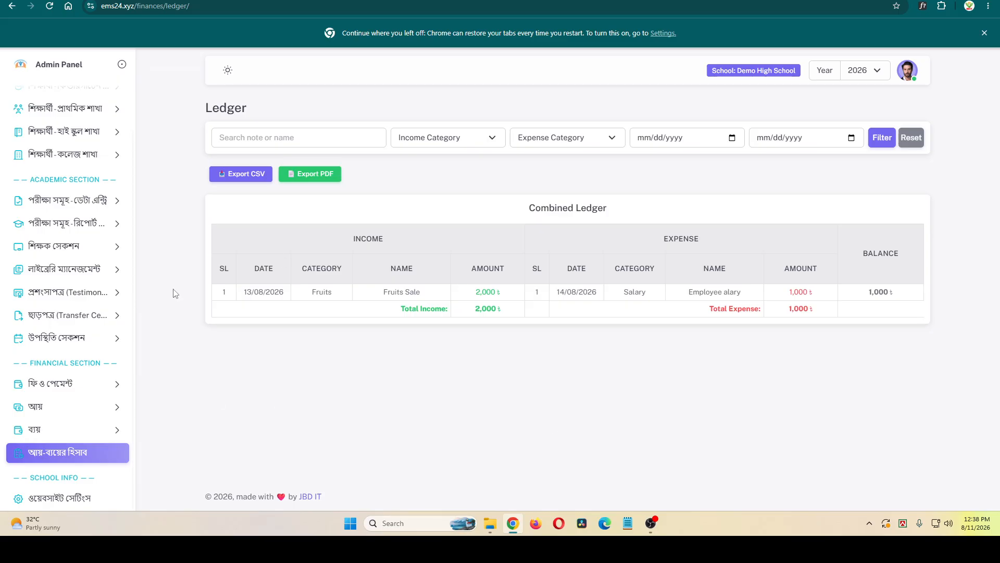
pyautogui.scroll(2, 40, 188)
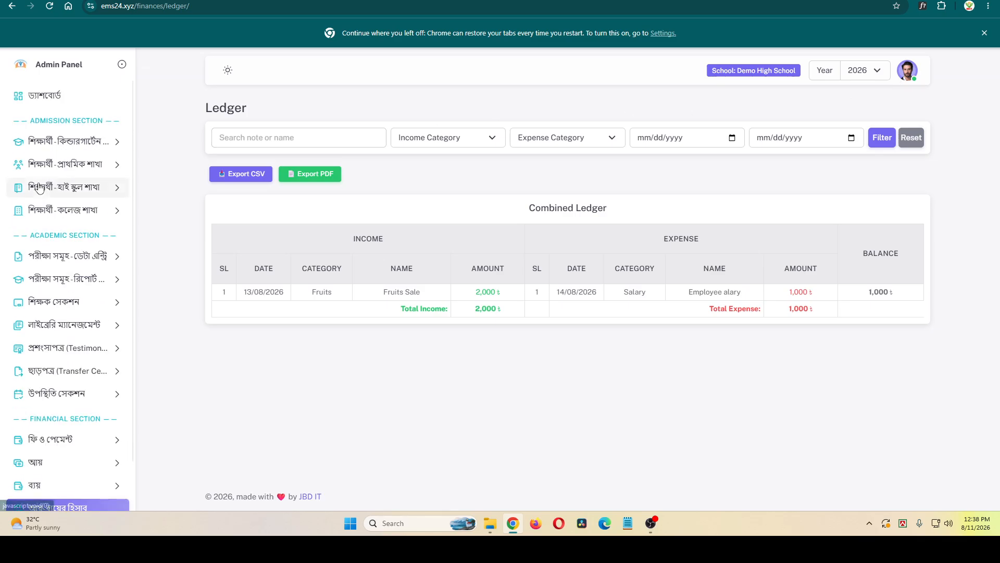
pyautogui.click(48, 101)
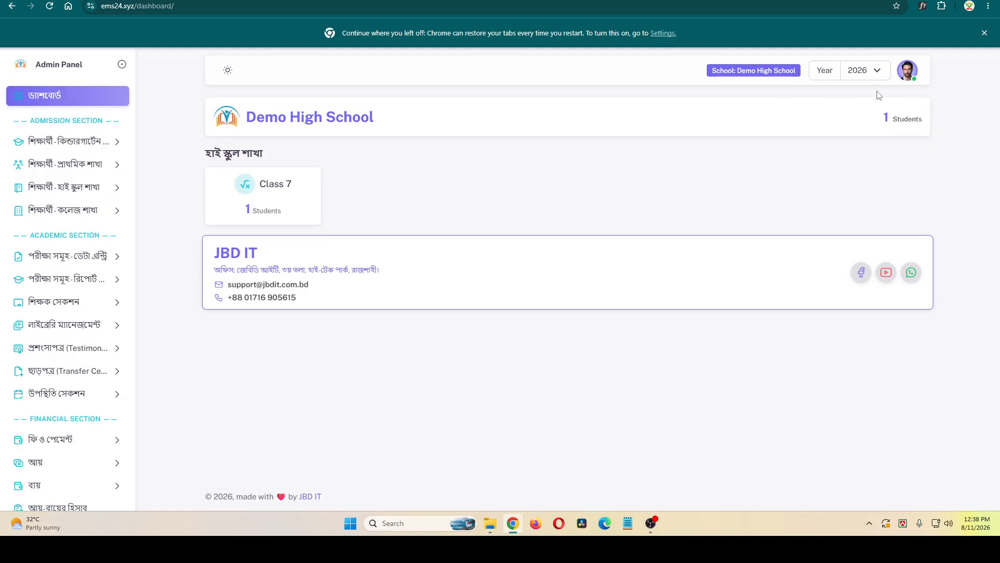
# On Student Migration, set source to session 2026 Class 7 and target to session 2027 Class 8.
pyautogui.click(906, 75)
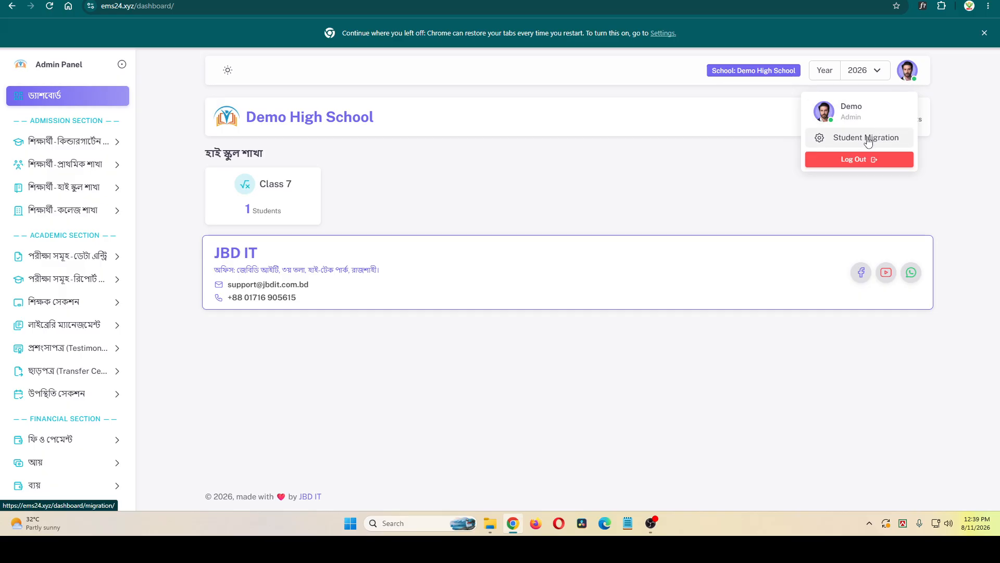
pyautogui.click(868, 140)
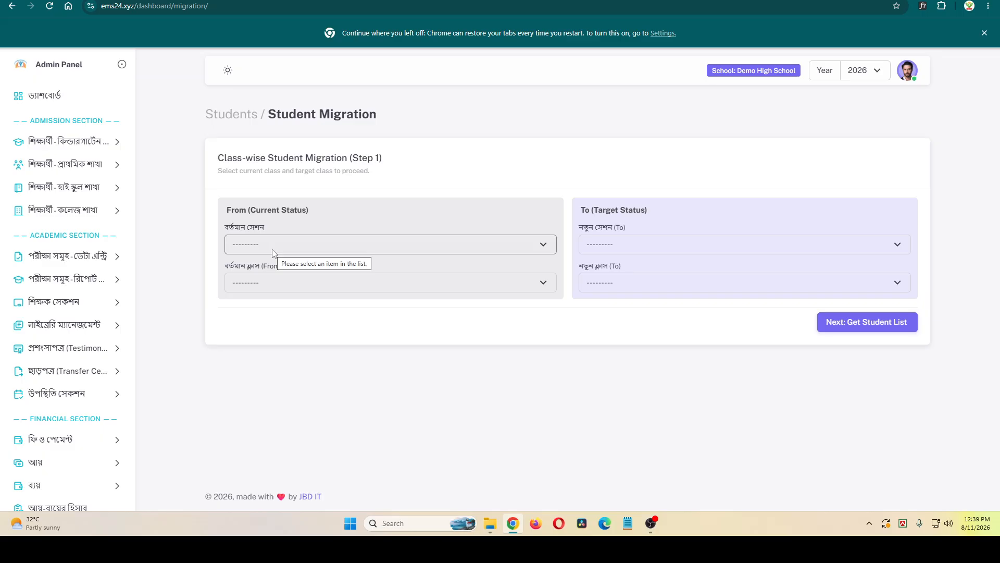
pyautogui.click(271, 249)
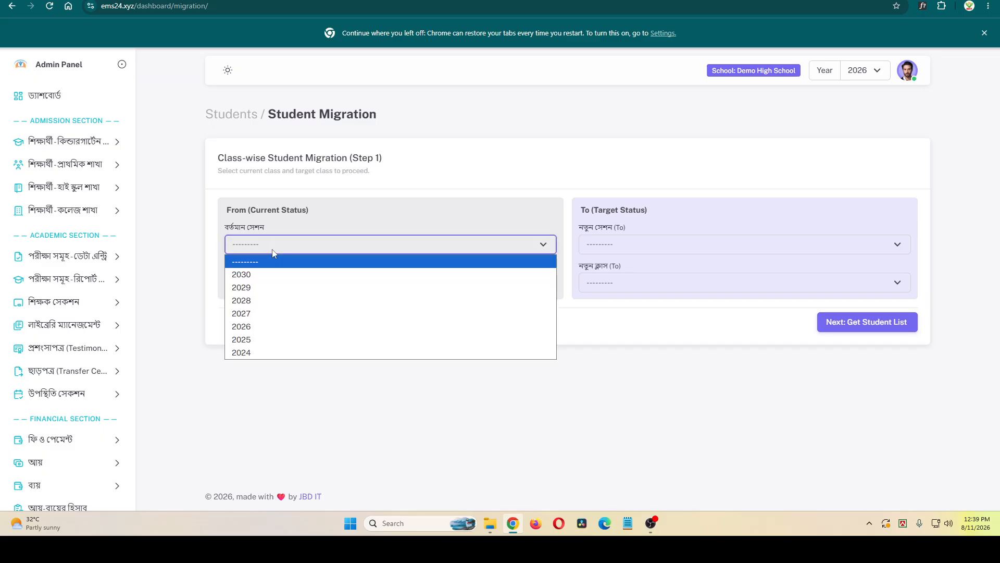
pyautogui.click(247, 326)
pyautogui.click(282, 284)
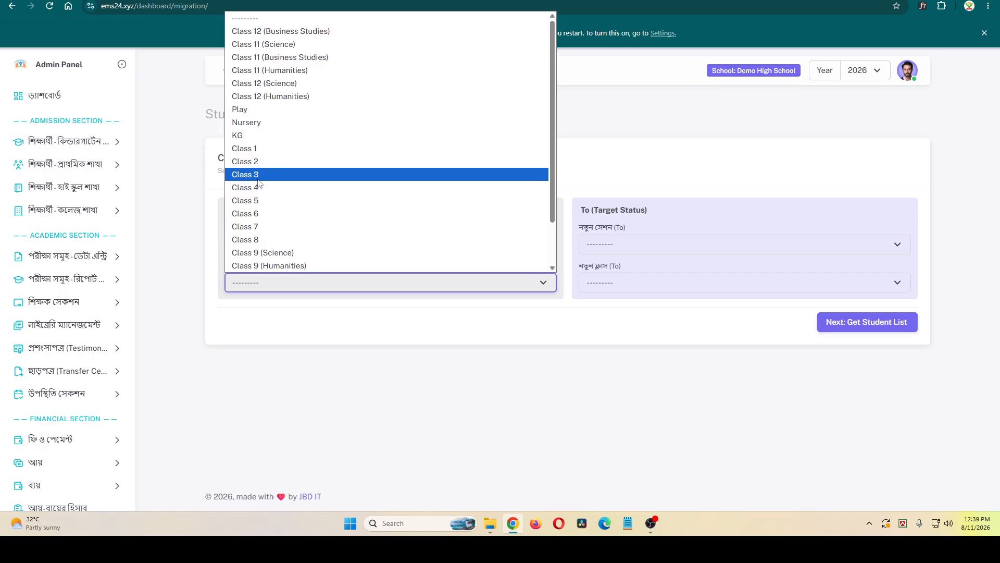
pyautogui.click(259, 226)
pyautogui.click(664, 246)
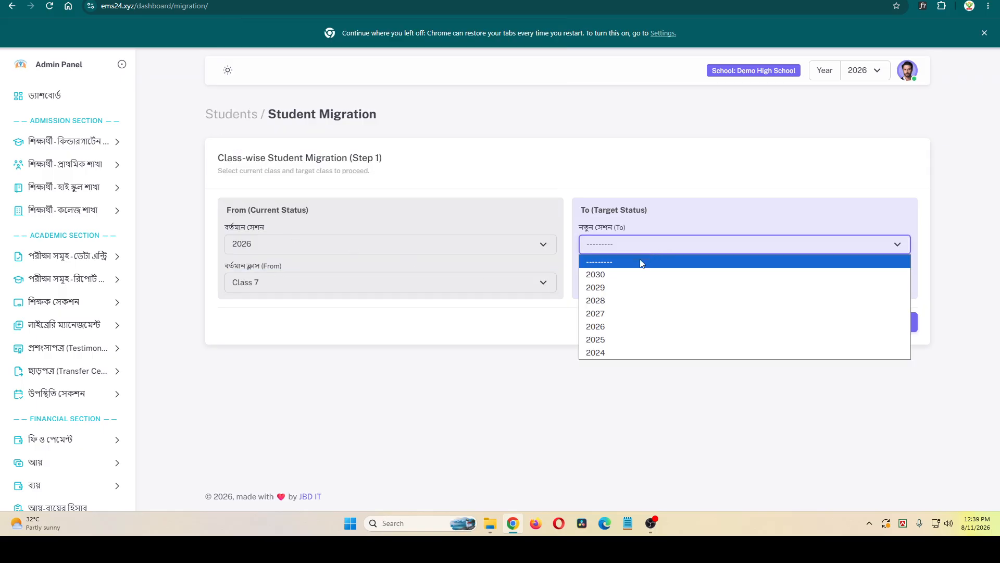
pyautogui.click(603, 315)
pyautogui.click(608, 279)
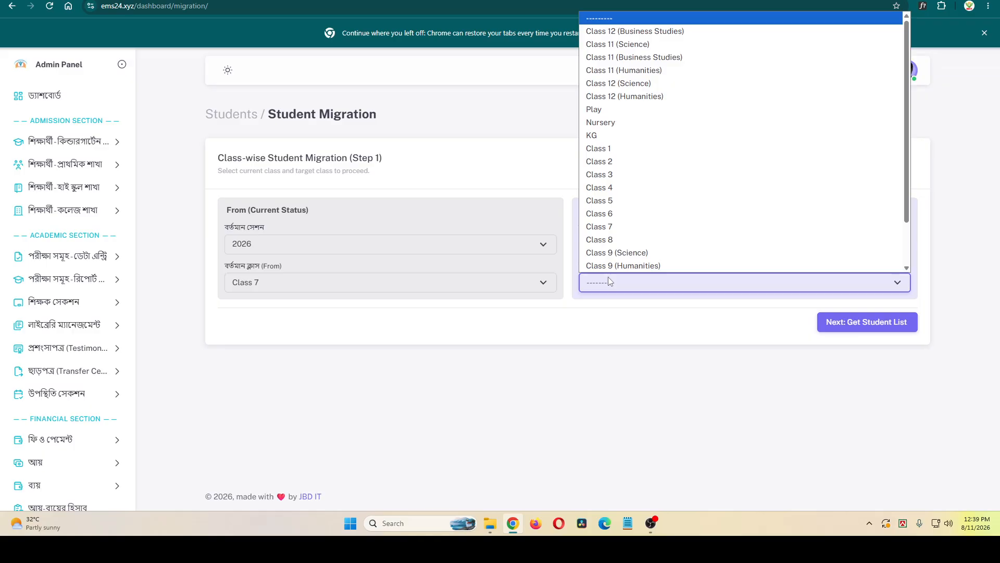
pyautogui.click(613, 240)
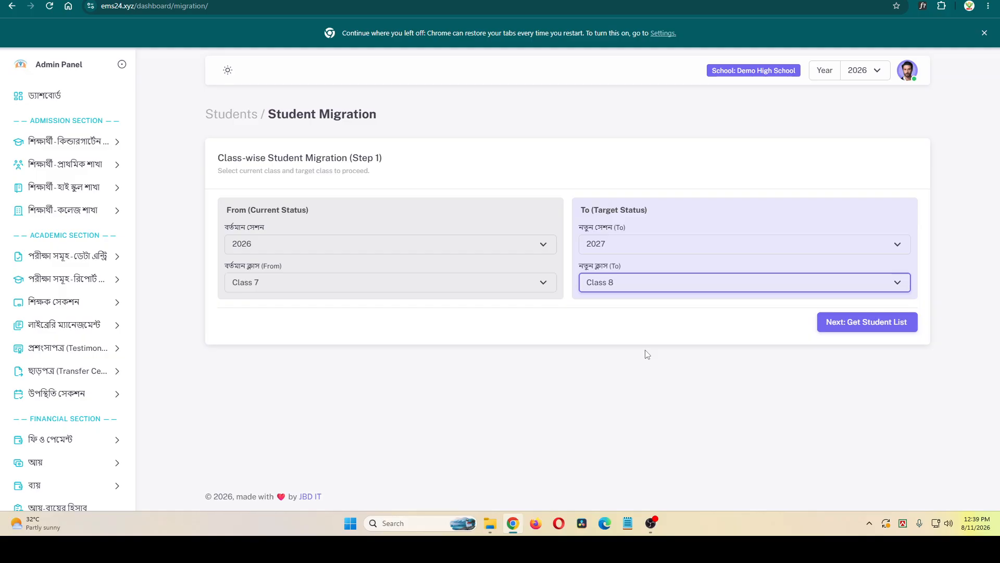
# Load the Class 7 student list, keep section A and roll 1, and confirm the migration.
pyautogui.click(840, 333)
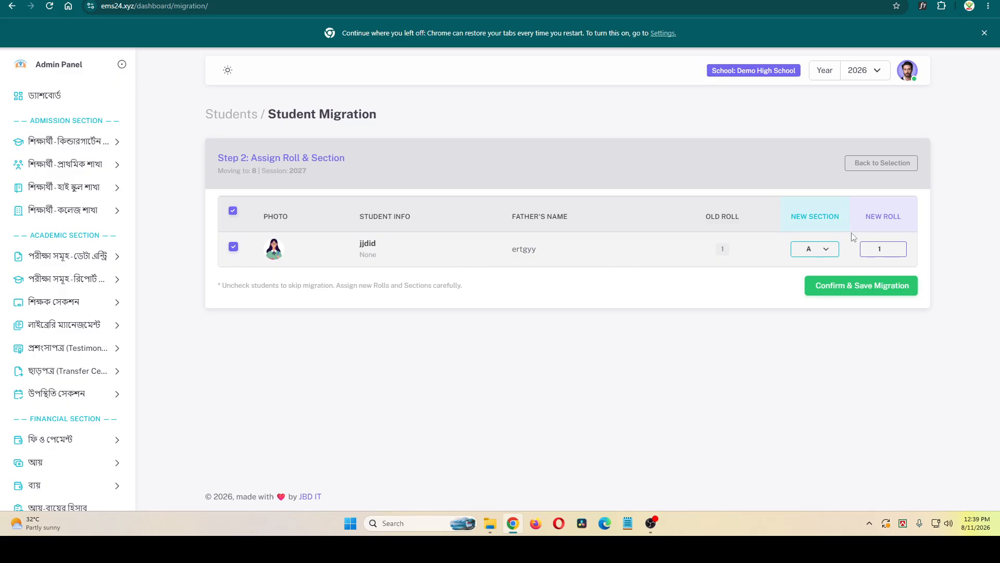
pyautogui.click(881, 250)
pyautogui.click(727, 254)
pyautogui.click(232, 246)
pyautogui.click(233, 248)
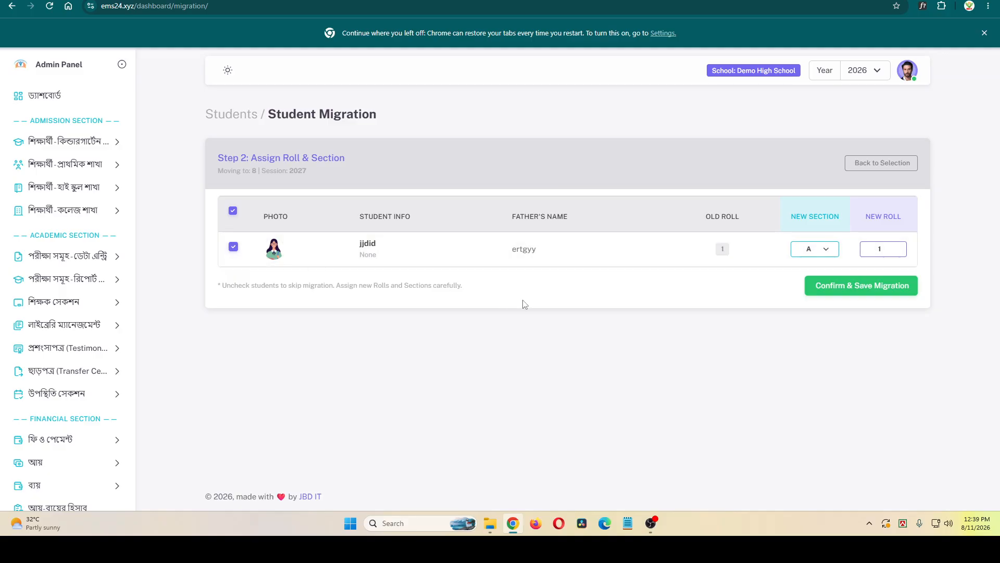
pyautogui.click(832, 290)
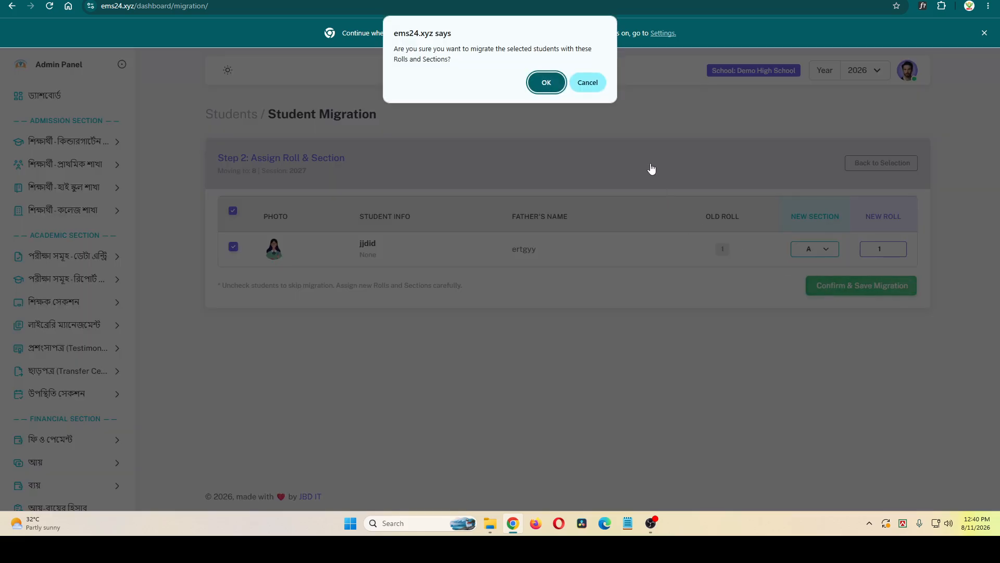
pyautogui.click(551, 82)
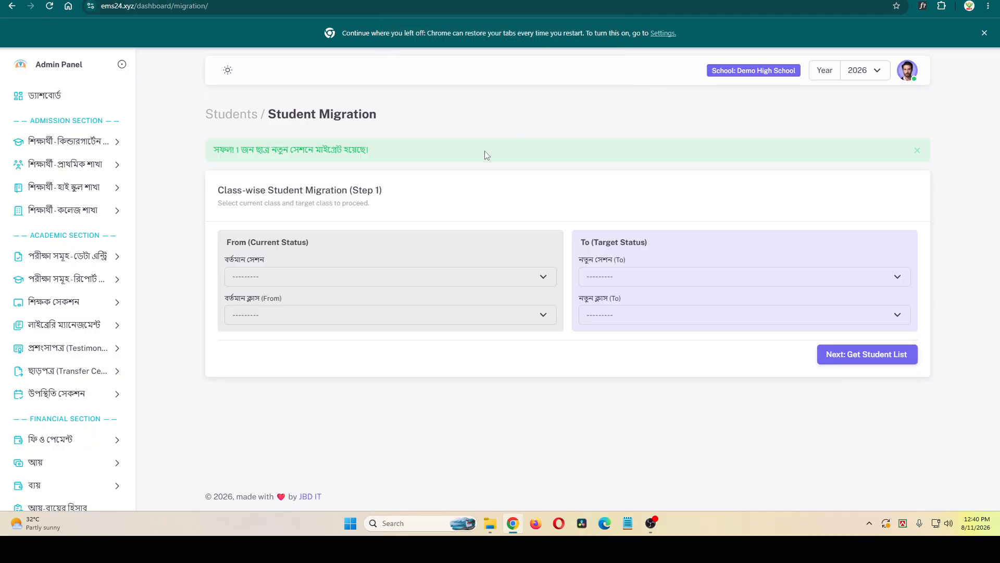
# Switch the dashboard year to 2027 to see the migrated student under Class 8.
pyautogui.click(53, 103)
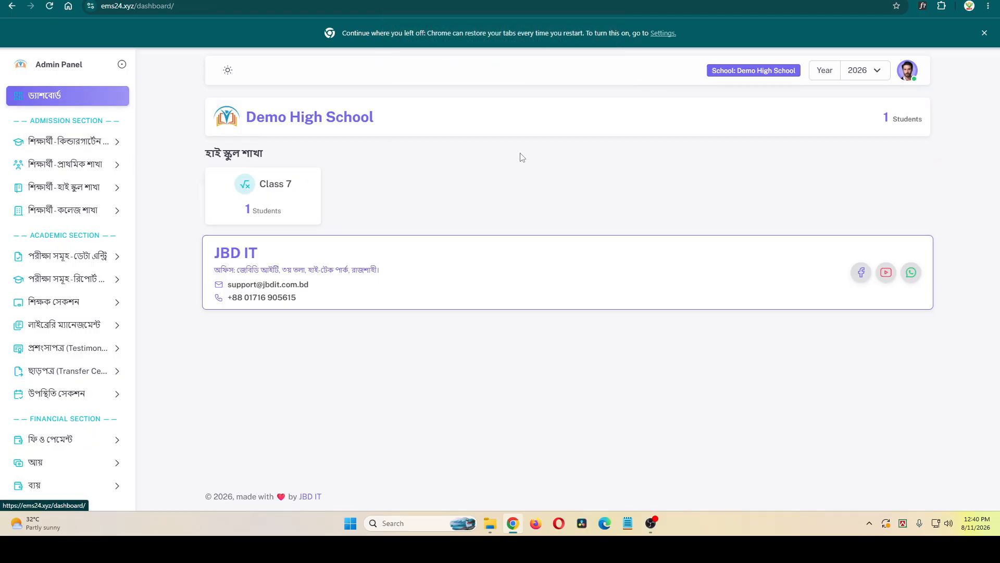
pyautogui.click(870, 76)
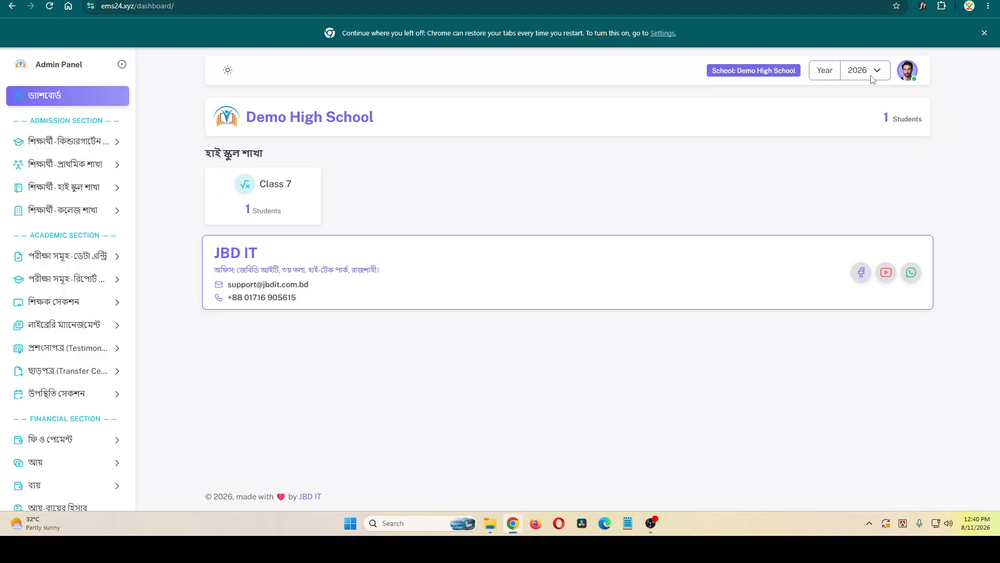
pyautogui.click(867, 127)
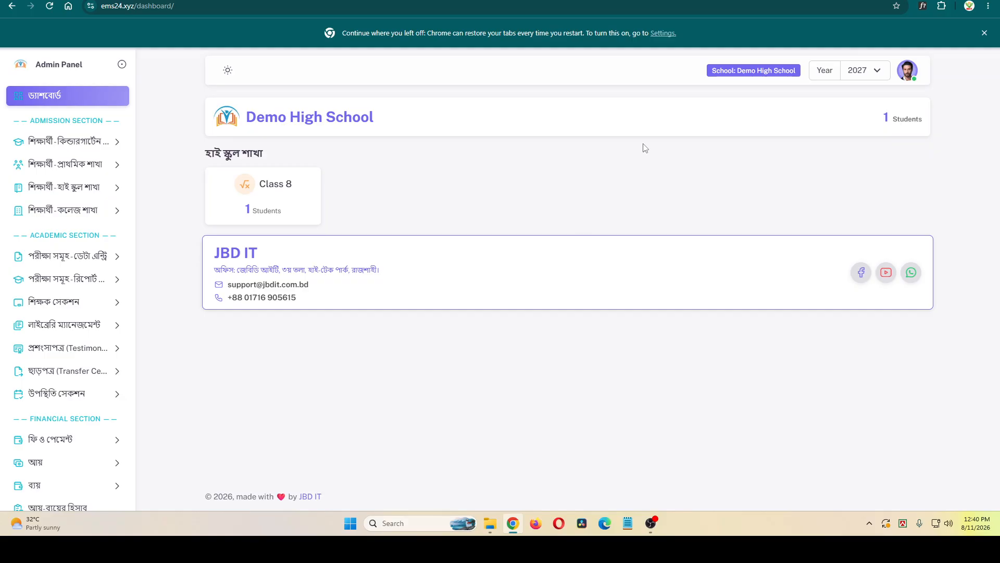
pyautogui.click(907, 70)
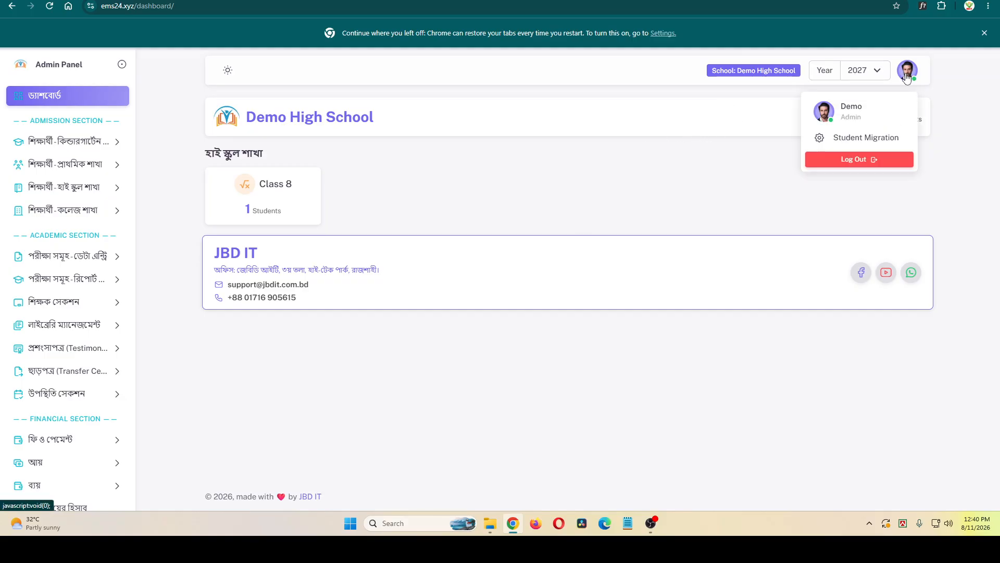